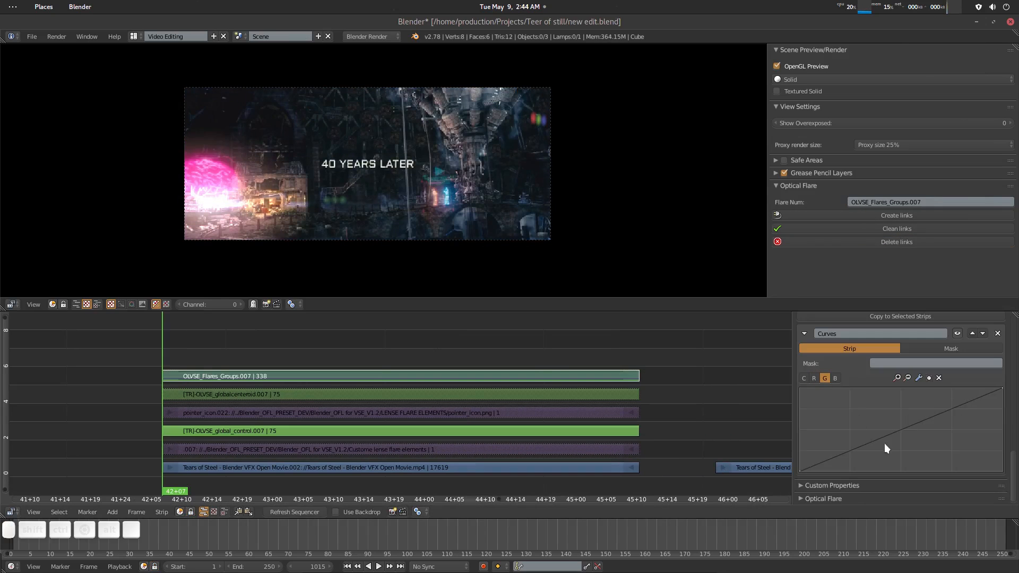
{"action": "left_click_drag", "start_coordinate": [884, 444], "coordinate": [939, 450]}
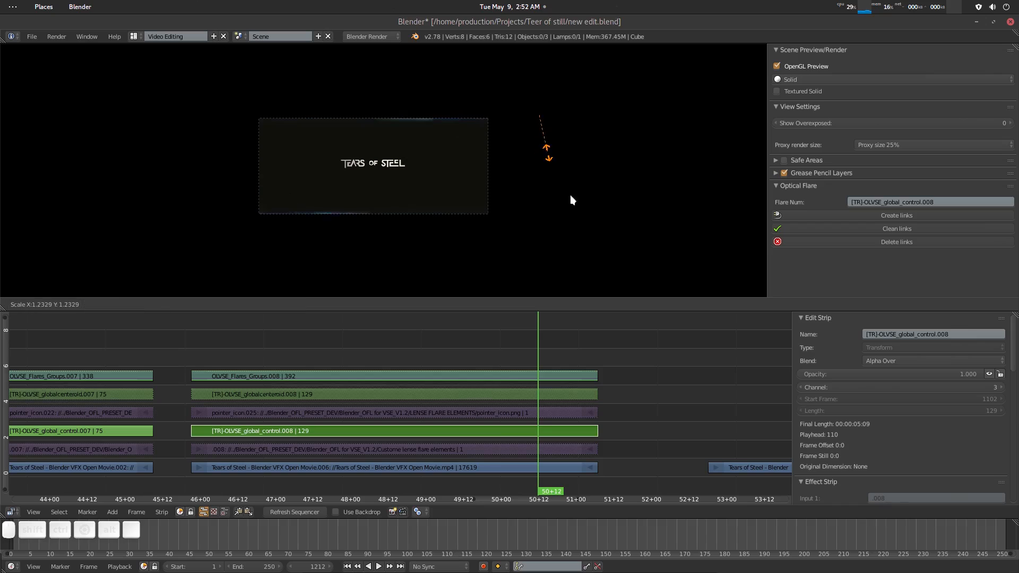
{"action": "key", "text": "g"}
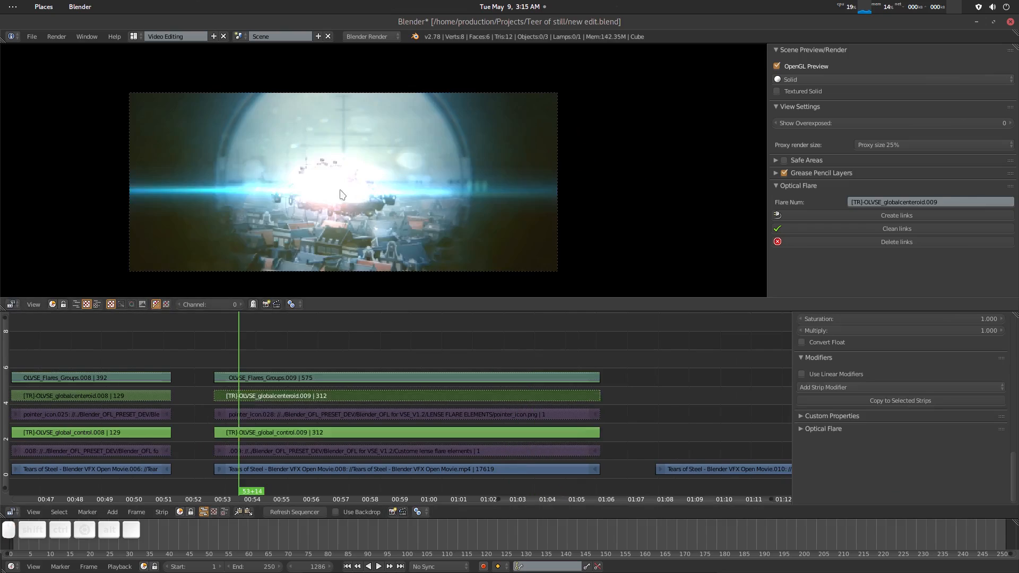
{"action": "key", "text": "g"}
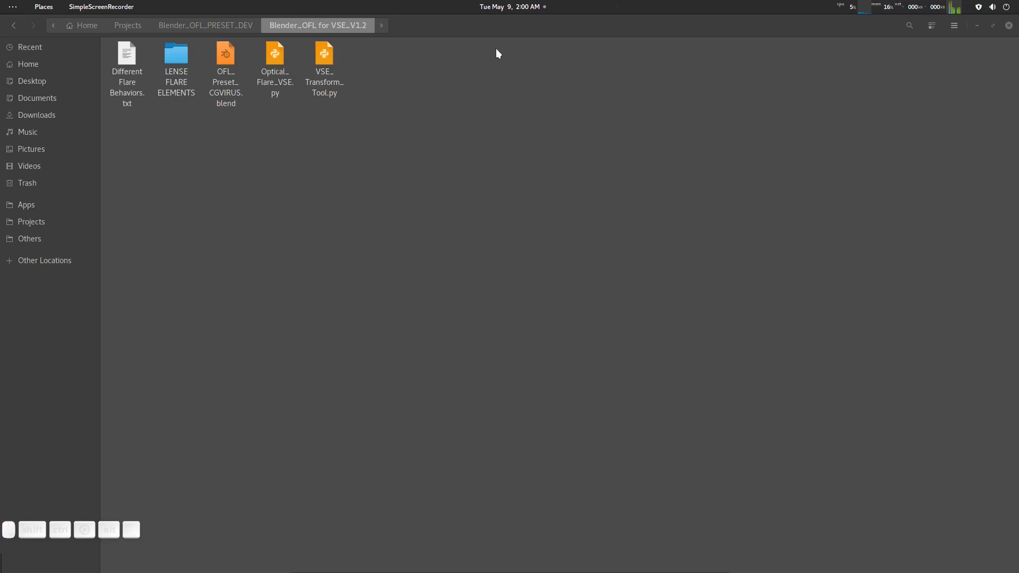
{"action": "left_click_drag", "start_coordinate": [421, 29], "coordinate": [432, 76]}
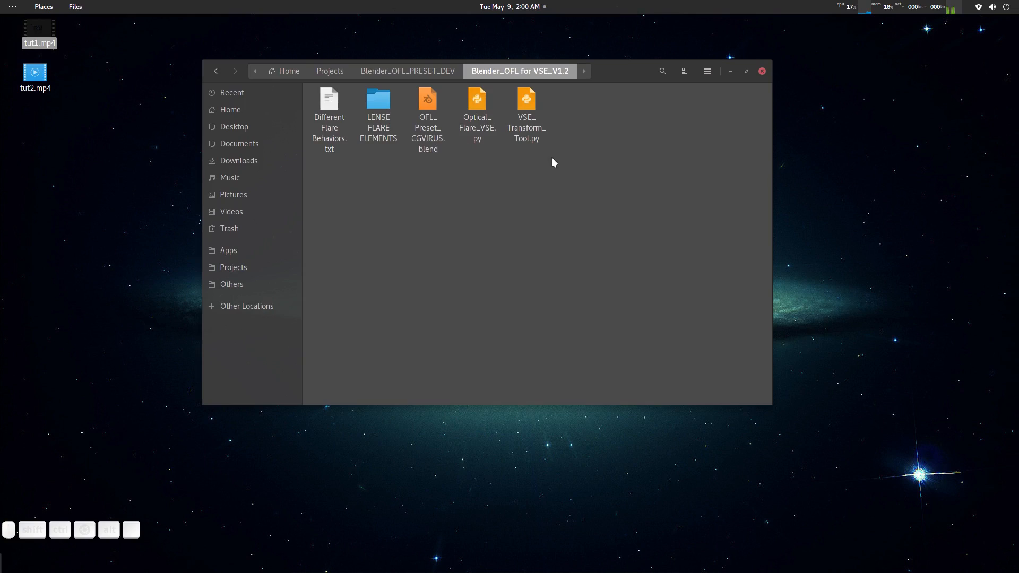
{"action": "left_click_drag", "start_coordinate": [627, 72], "coordinate": [673, 94]}
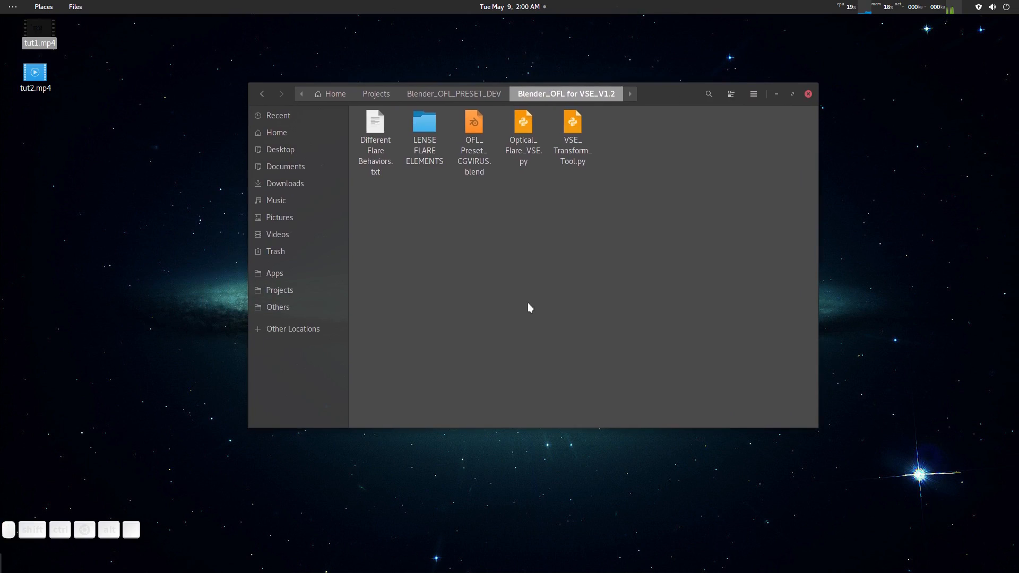
Switch to Blender, dismiss the splash screen, and open the user preferences for add-ons
{"action": "left_click", "coordinate": [668, 561]}
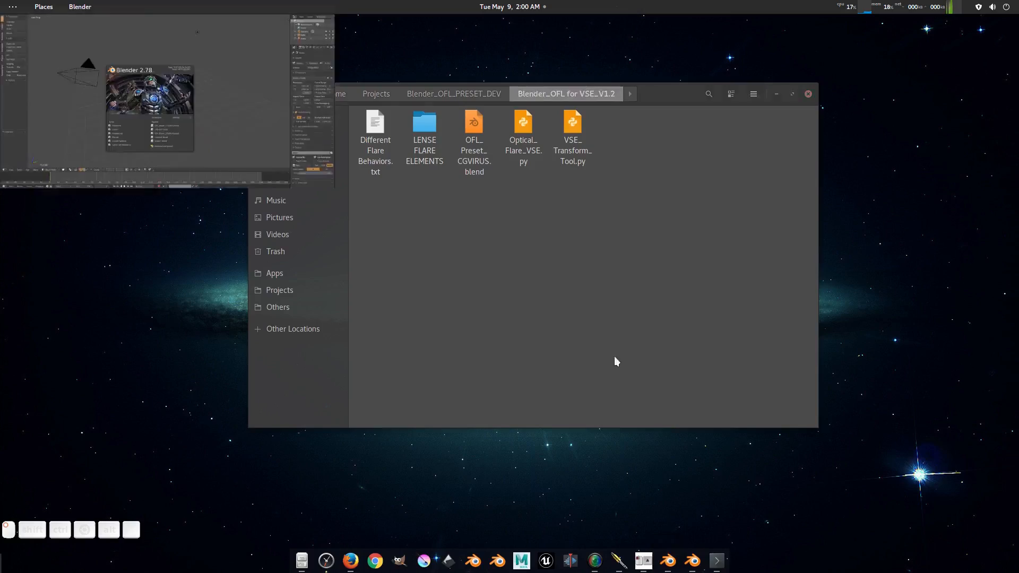
{"action": "left_click", "coordinate": [686, 237]}
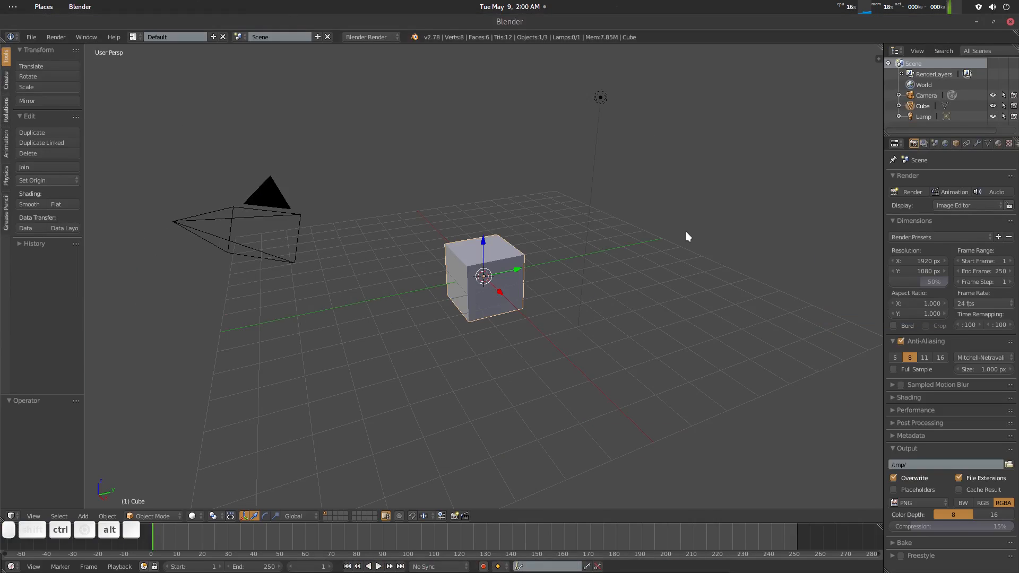
{"action": "key", "text": "ctrl+alt+u"}
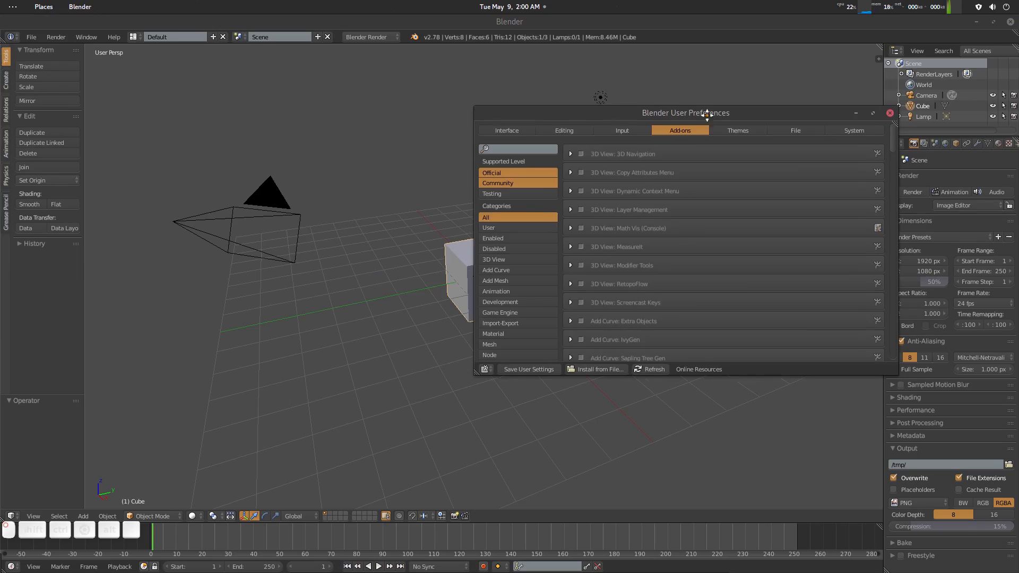
{"action": "left_click_drag", "start_coordinate": [705, 112], "coordinate": [522, 140]}
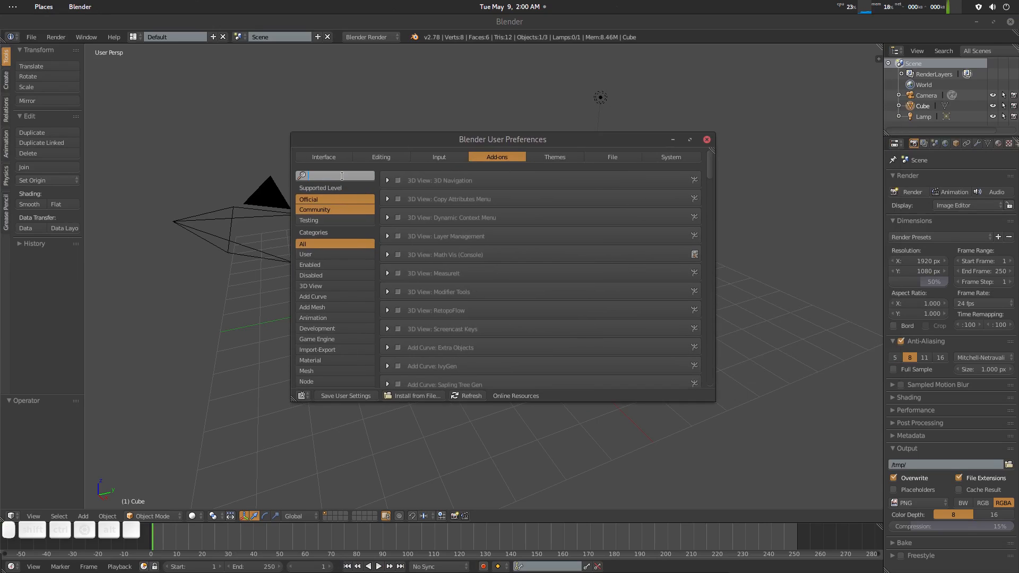
Filter the add-ons by "opt" and remove the installed Blender Optical Flare Engine add-on
{"action": "type", "text": "opt"}
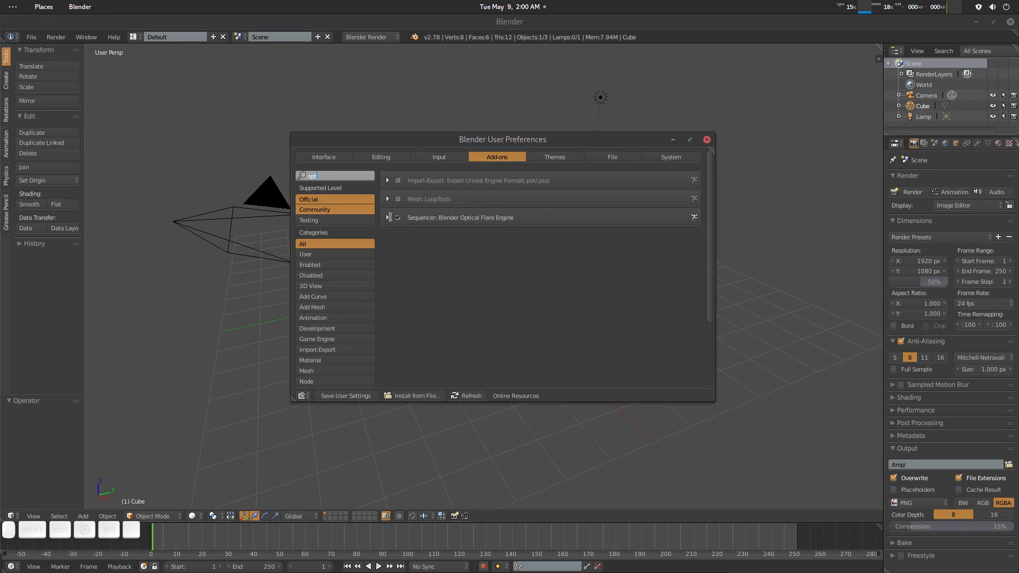
{"action": "left_click", "coordinate": [387, 218]}
{"action": "left_click", "coordinate": [387, 217]}
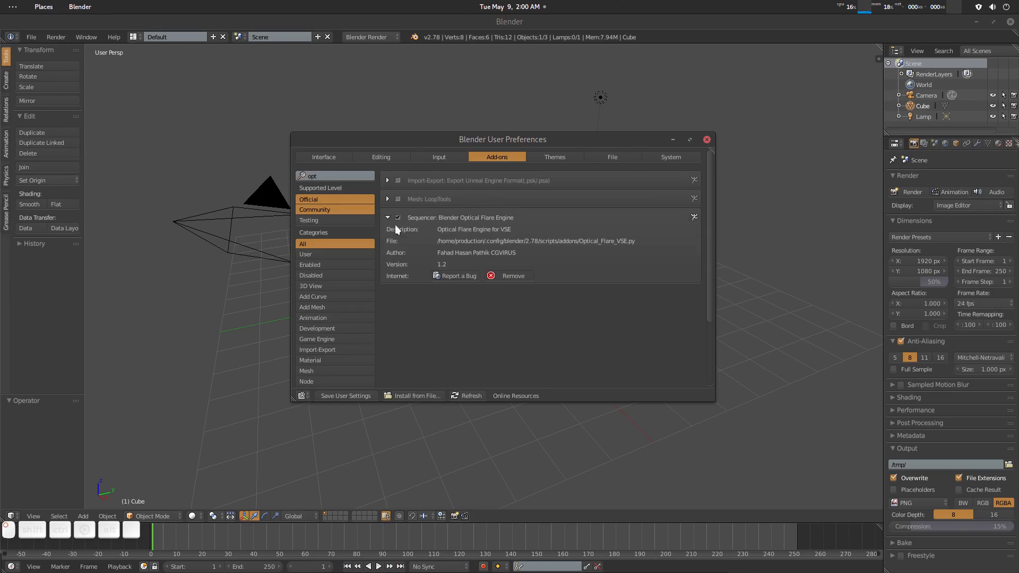
{"action": "left_click", "coordinate": [503, 278]}
{"action": "left_click", "coordinate": [469, 316]}
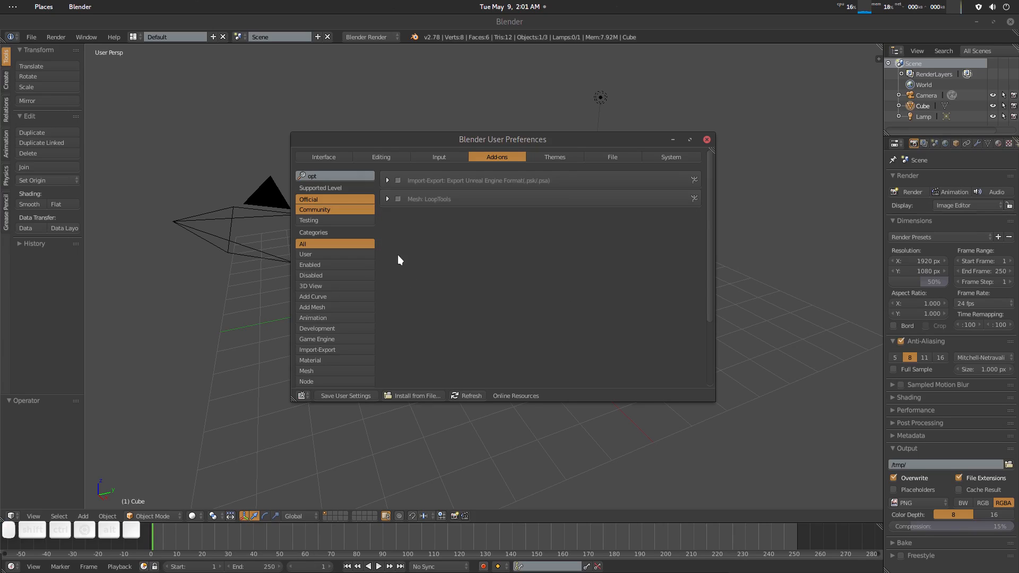
Switch to the file manager and copy the path of the Blender_OFL for VSE_V1.2 folder
{"action": "left_click", "coordinate": [348, 175]}
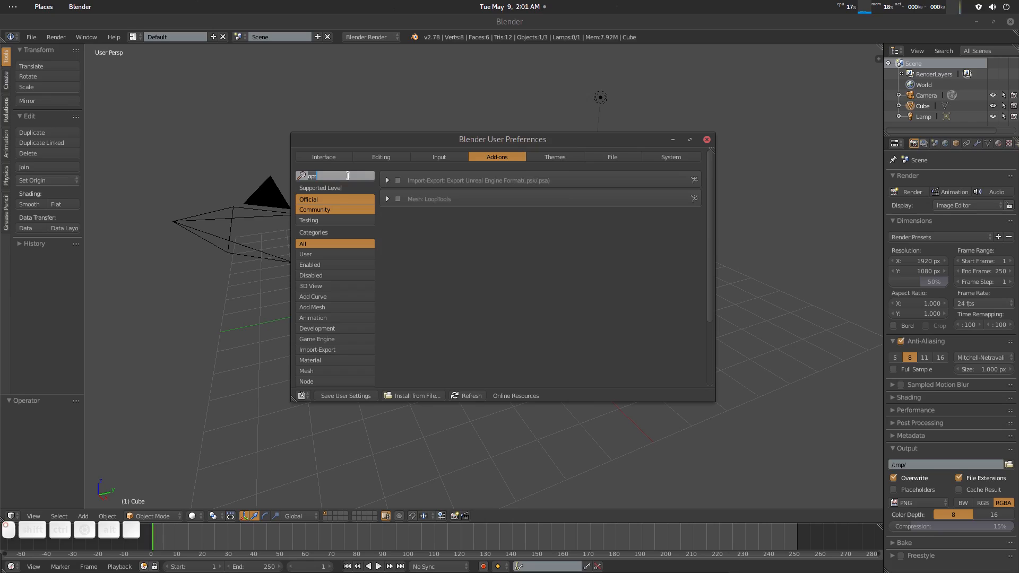
{"action": "mouse_move", "coordinate": [472, 564]}
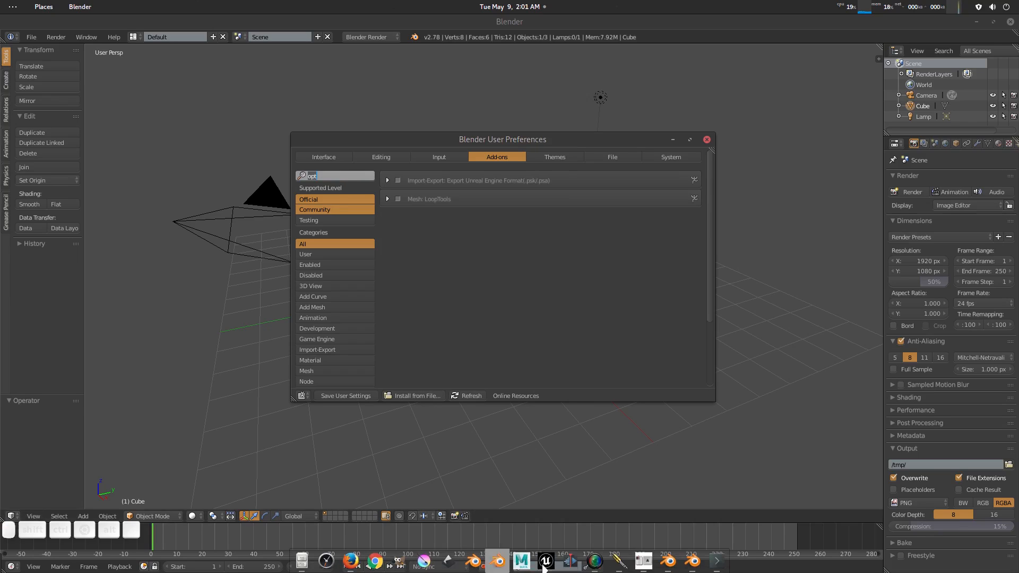
{"action": "left_click", "coordinate": [301, 561]}
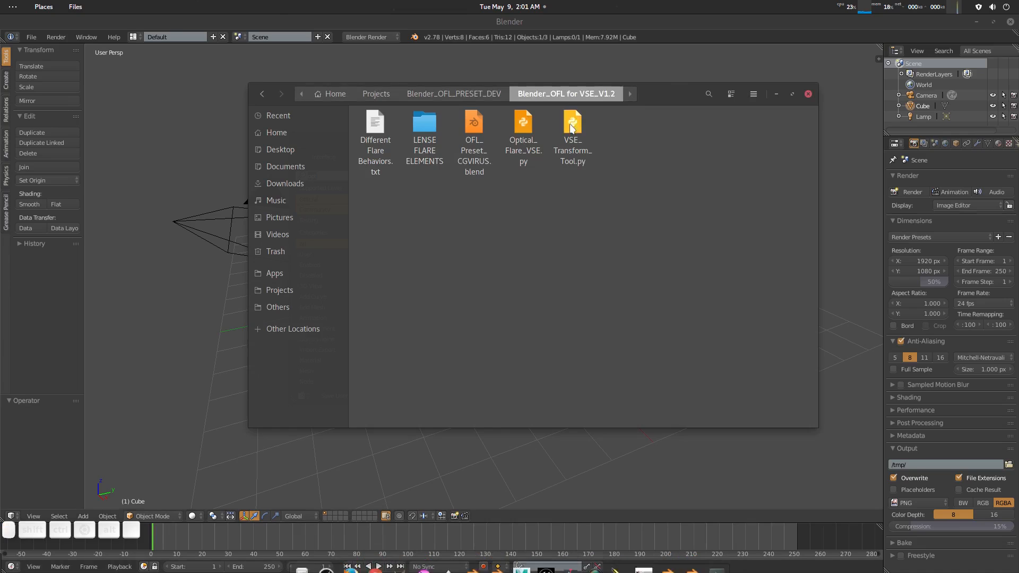
{"action": "key", "text": "ctrl+l"}
{"action": "key", "text": "ctrl+c"}
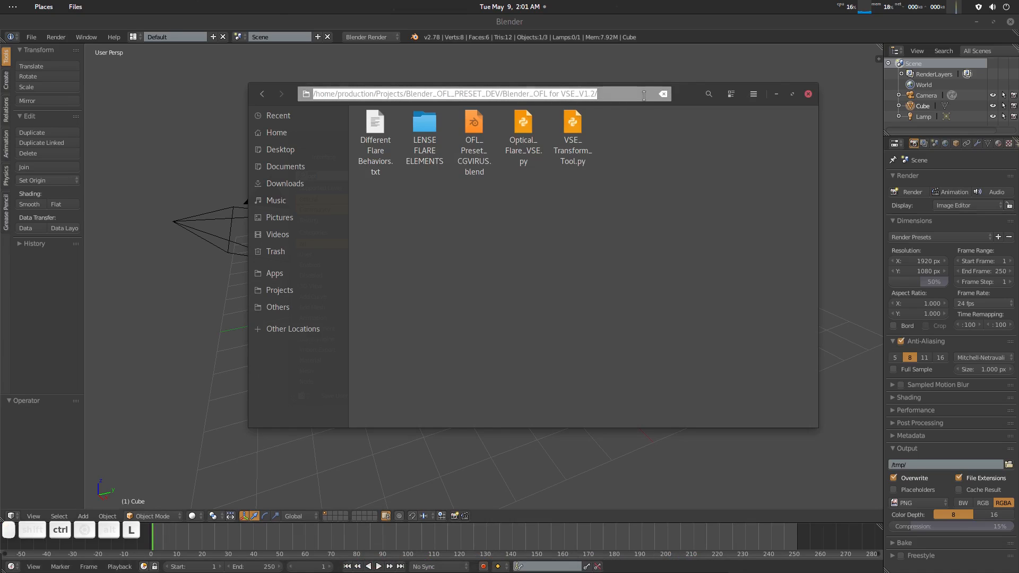
{"action": "left_click_drag", "start_coordinate": [682, 99], "coordinate": [1018, 176]}
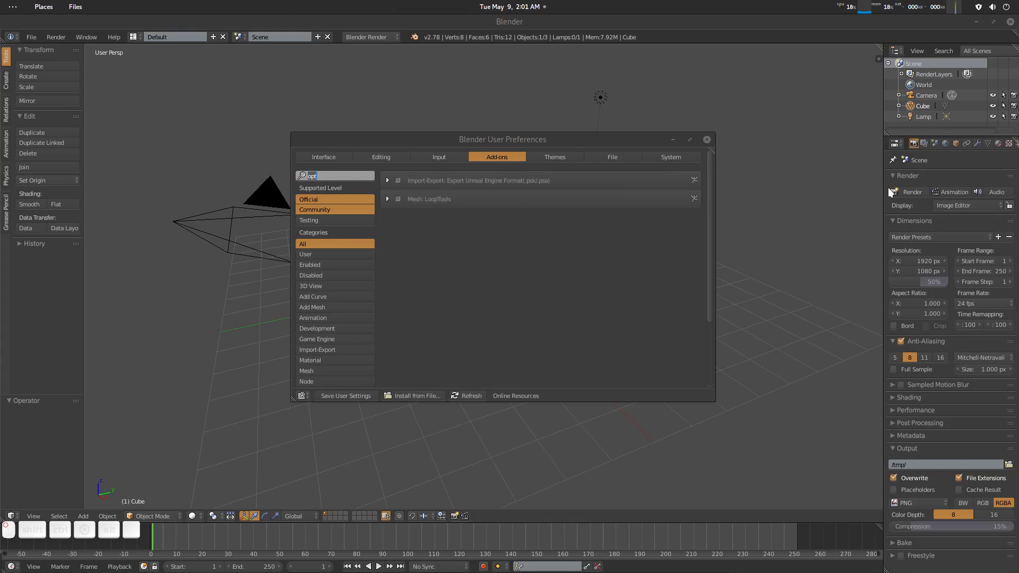
Start installing an add-on from file and open the copied Blender_OFL for VSE_V1.2 folder path
{"action": "left_click", "coordinate": [414, 394]}
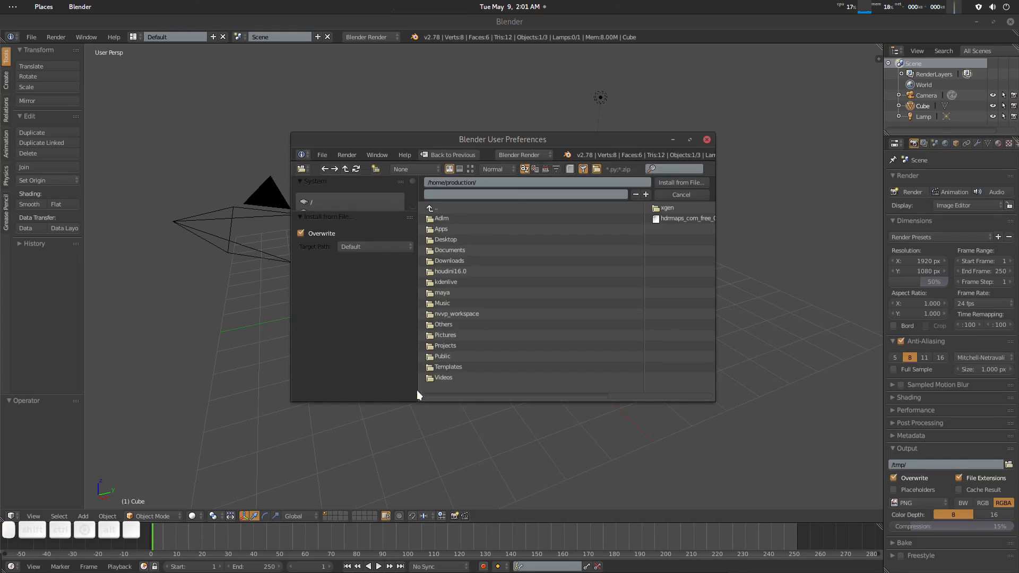
{"action": "left_click", "coordinate": [476, 181]}
{"action": "key", "text": "ctrl+v"}
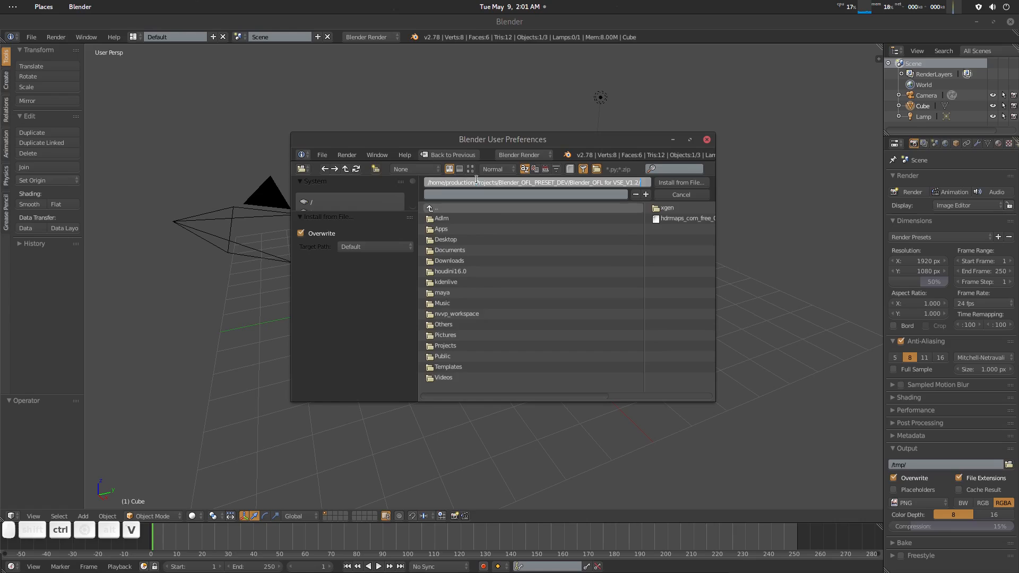
{"action": "key", "text": "Return"}
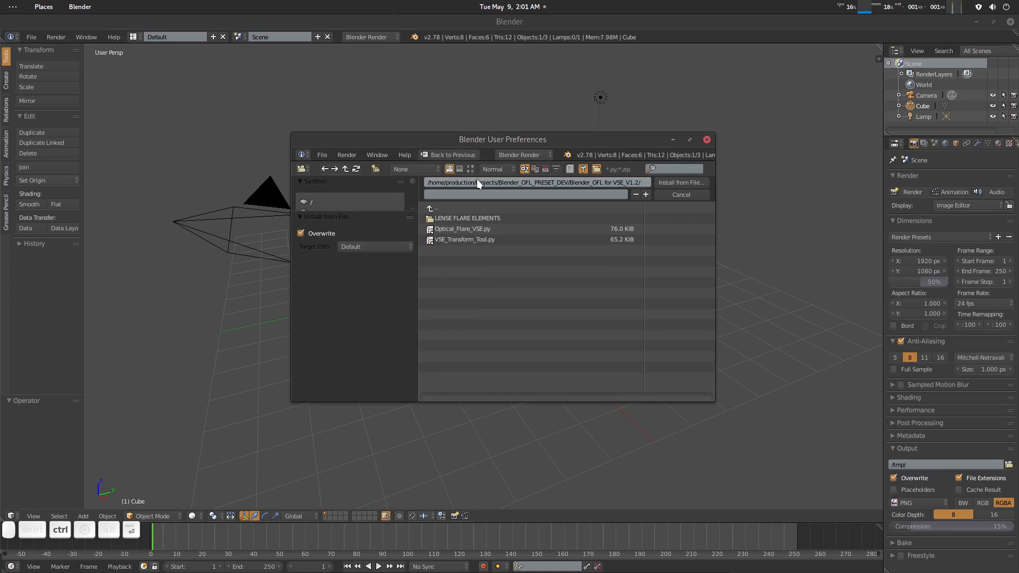
Install Optical_Flare_VSE.py and enable the Blender Optical Flare Engine add-on
{"action": "left_click", "coordinate": [475, 239]}
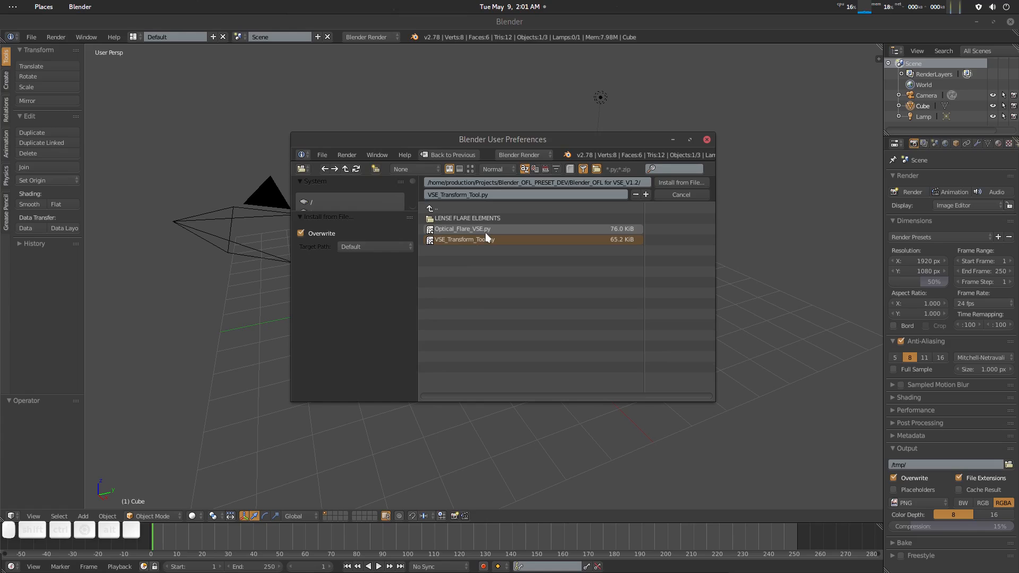
{"action": "left_click", "coordinate": [485, 234]}
{"action": "double_click", "coordinate": [493, 227]}
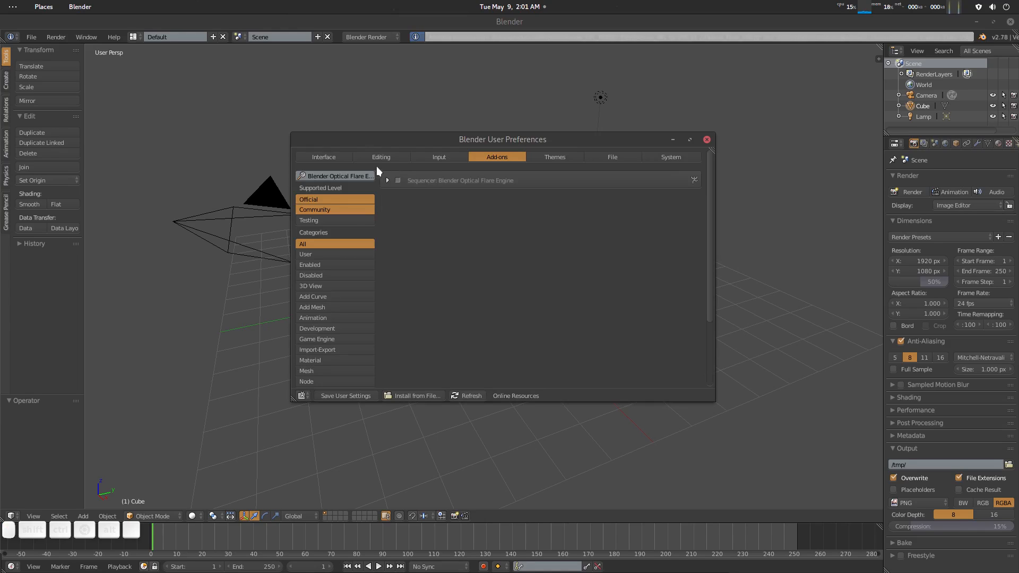
{"action": "left_click", "coordinate": [398, 181]}
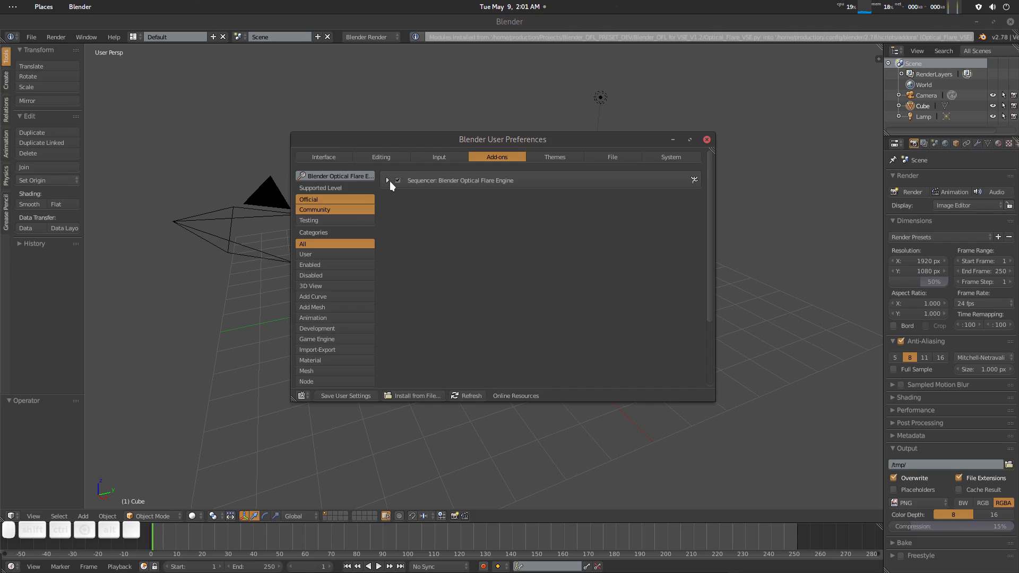
{"action": "left_click", "coordinate": [387, 180]}
{"action": "left_click", "coordinate": [388, 180]}
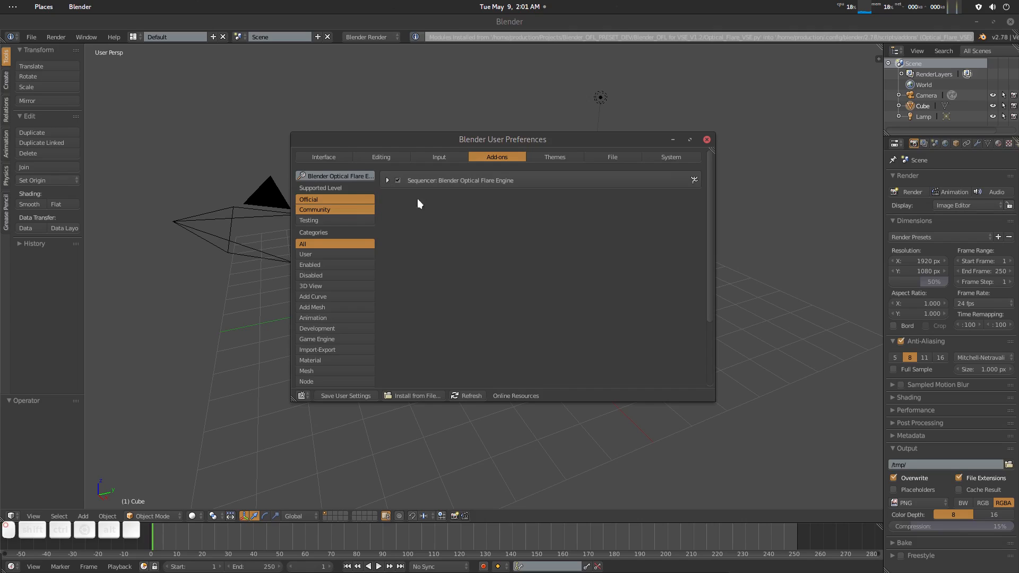
Install VSE_Transform_Tool.py and find the VSE Transform tool add-on by filtering for "vse"
{"action": "left_click", "coordinate": [408, 394]}
{"action": "double_click", "coordinate": [484, 239]}
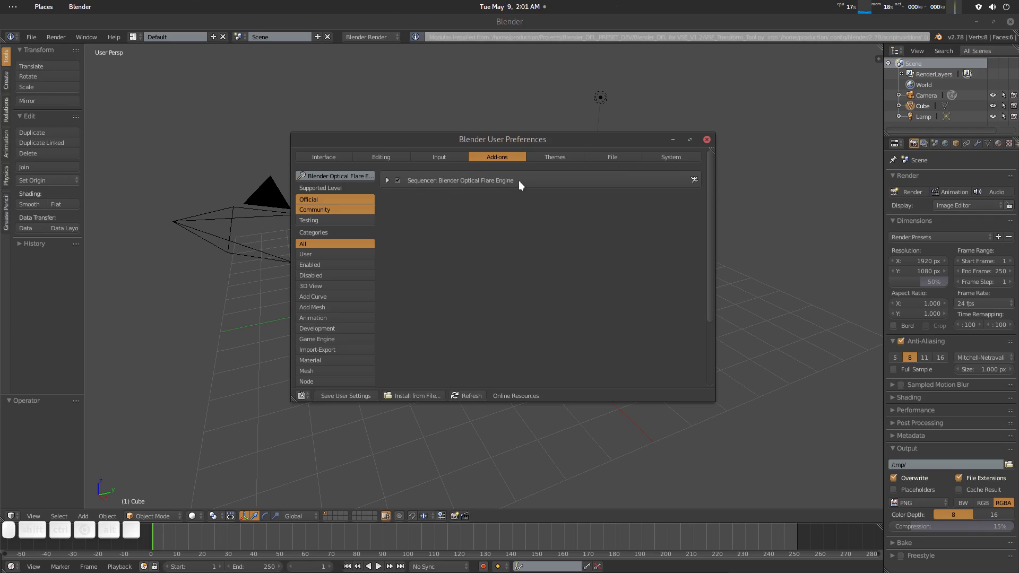
{"action": "left_click", "coordinate": [343, 179]}
{"action": "type", "text": "vse"}
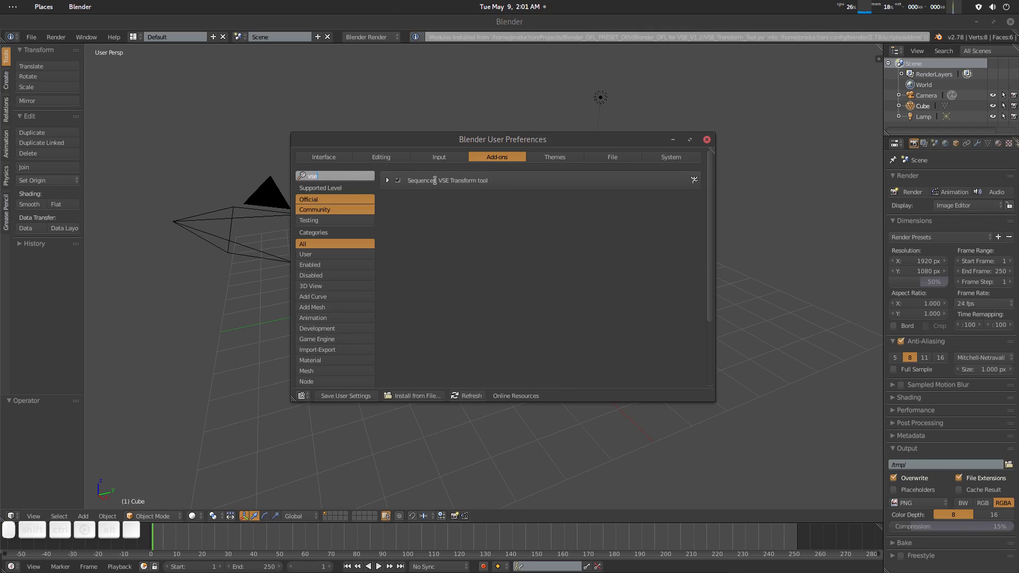
{"action": "left_click", "coordinate": [386, 178]}
{"action": "left_click", "coordinate": [386, 180]}
{"action": "left_click", "coordinate": [387, 181]}
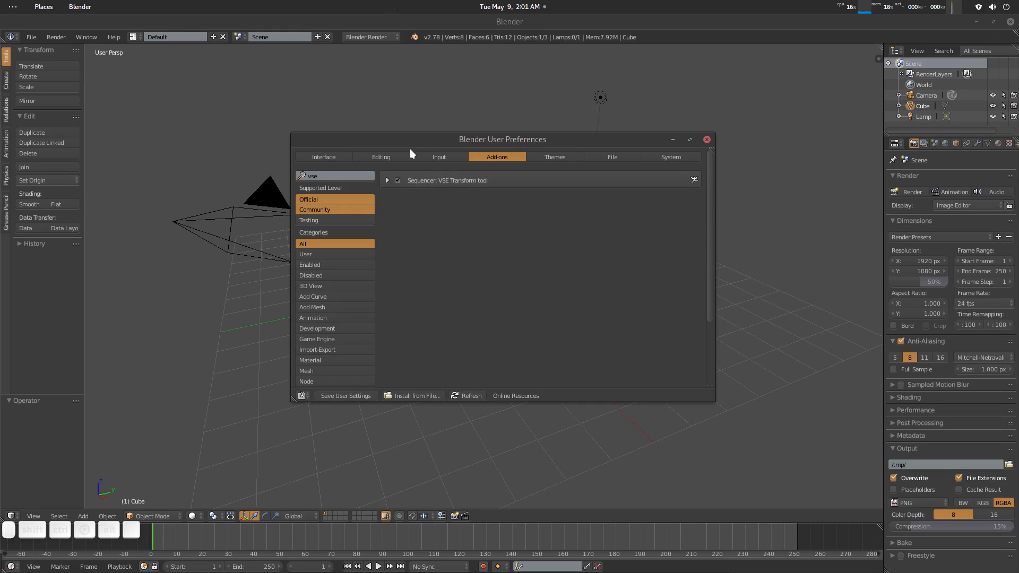
Examine the file and system preferences, including the Sequencer/Clip Editor memory cache limit
{"action": "left_click", "coordinate": [610, 157]}
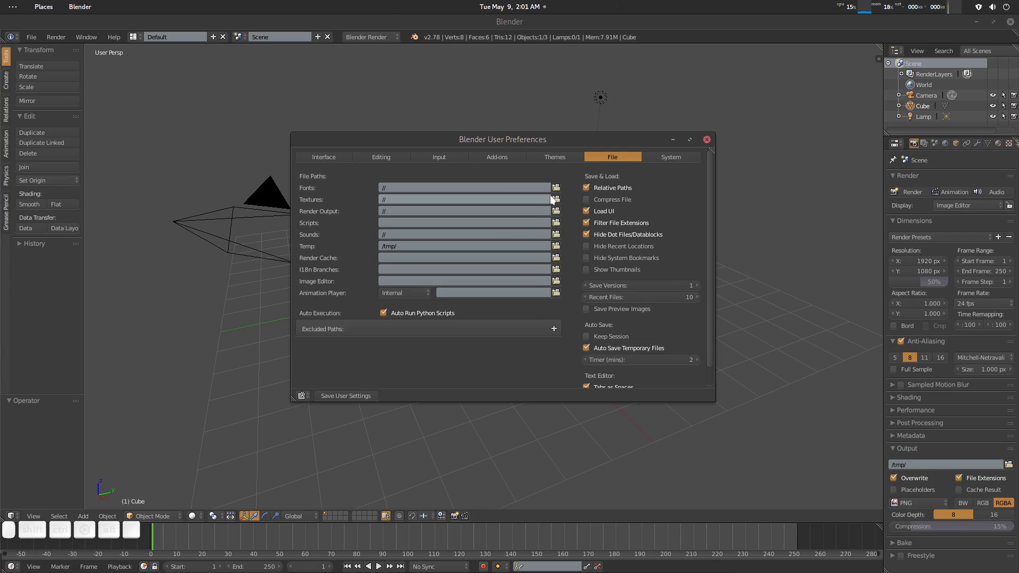
{"action": "left_click", "coordinate": [676, 158]}
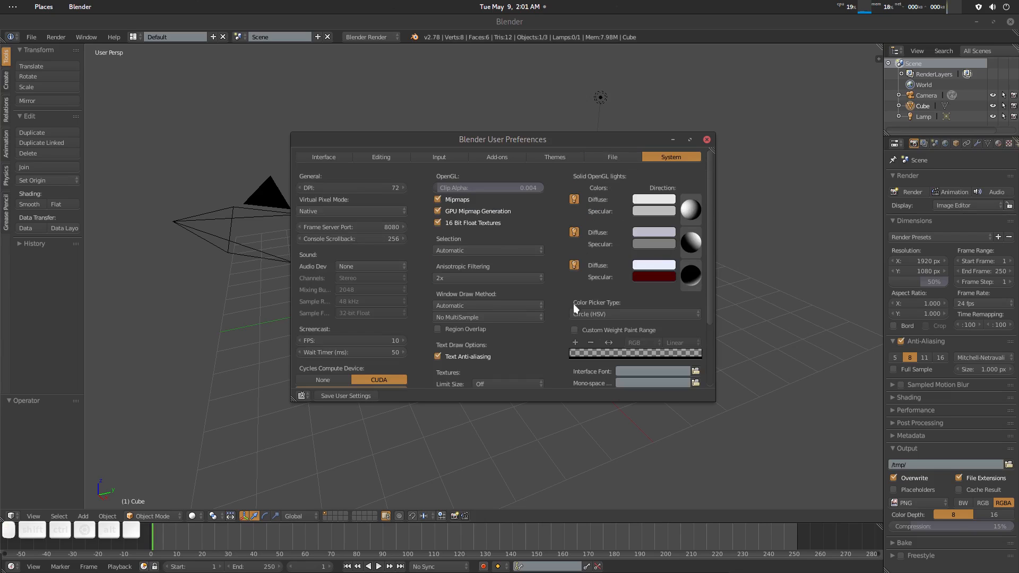
{"action": "scroll", "coordinate": [573, 303], "scroll_direction": "down", "scroll_amount": 4}
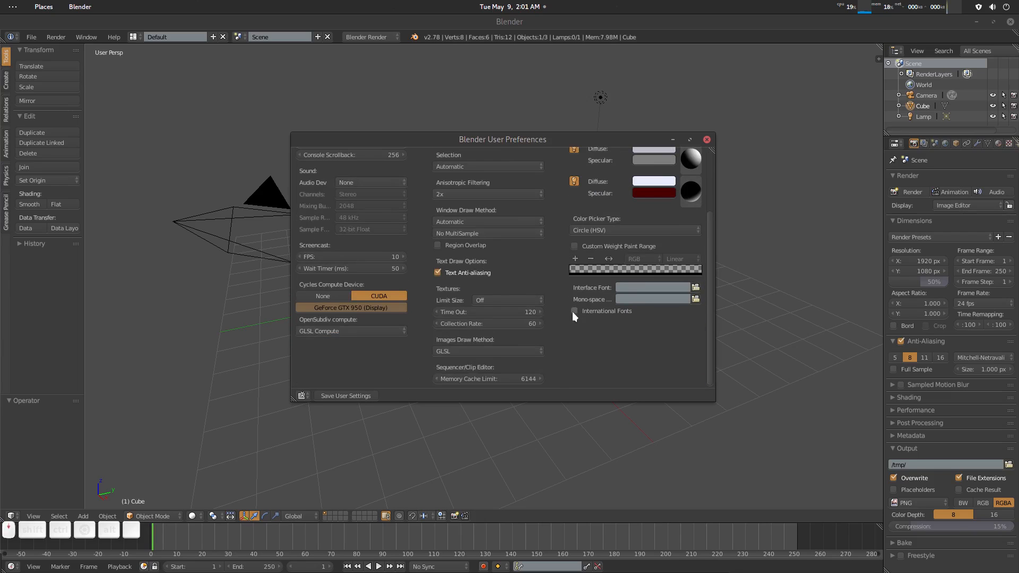
{"action": "left_click", "coordinate": [526, 380]}
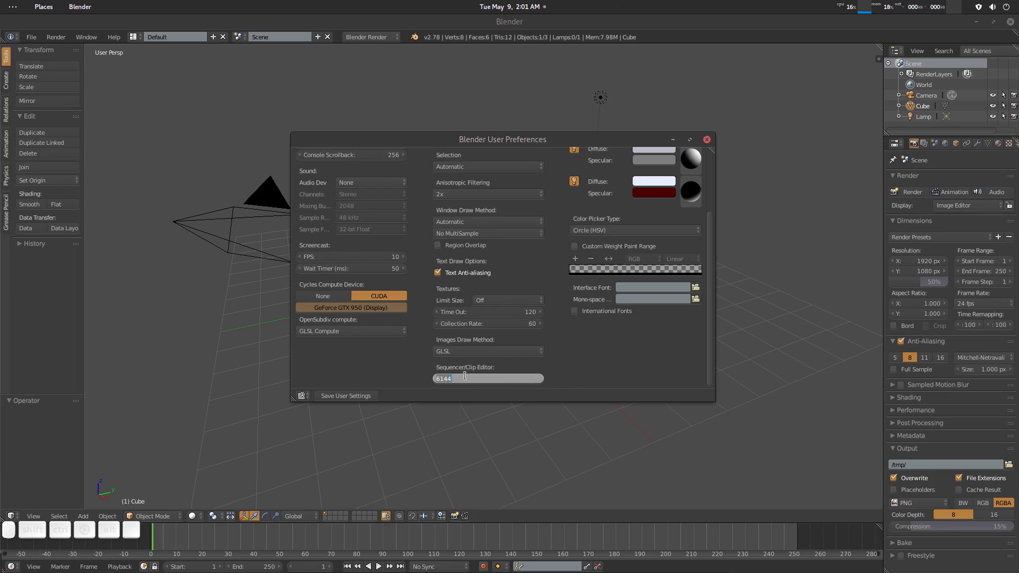
{"action": "left_click", "coordinate": [581, 368]}
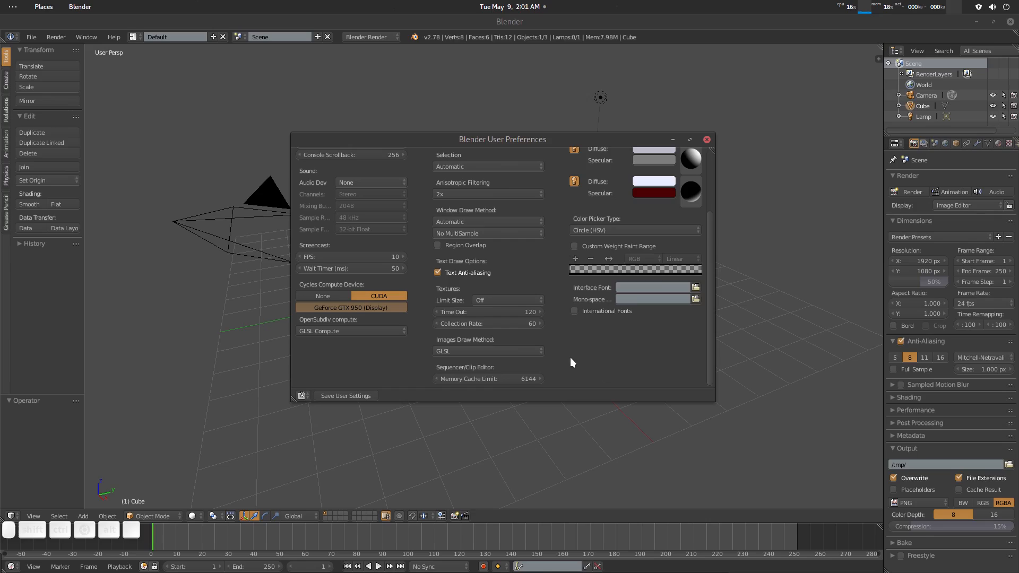
{"action": "scroll", "coordinate": [570, 360], "scroll_direction": "up", "scroll_amount": 1}
{"action": "scroll", "coordinate": [570, 360], "scroll_direction": "down", "scroll_amount": 1}
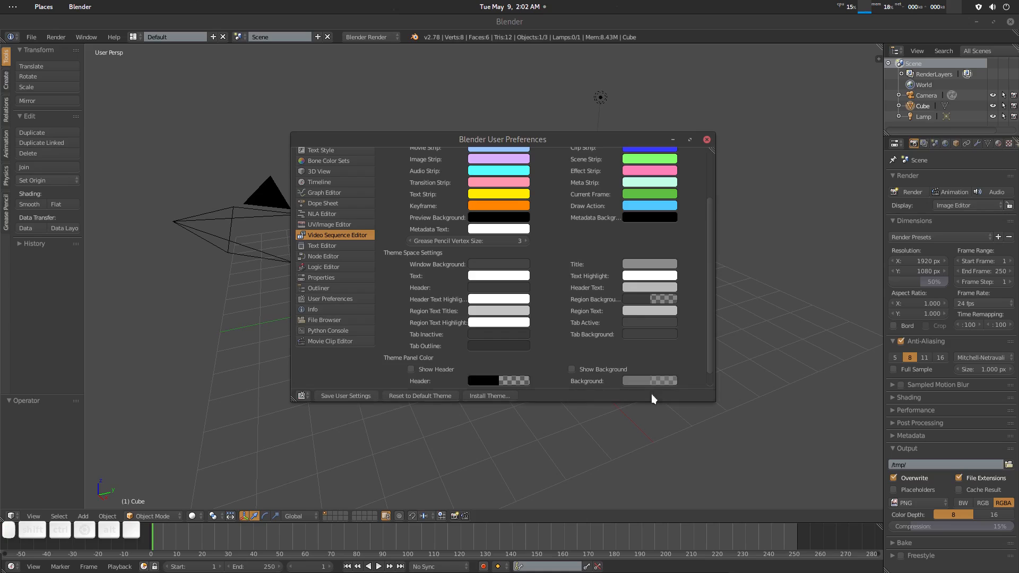
Close the user preferences window and return to the main Blender workspace
{"action": "left_click", "coordinate": [706, 140]}
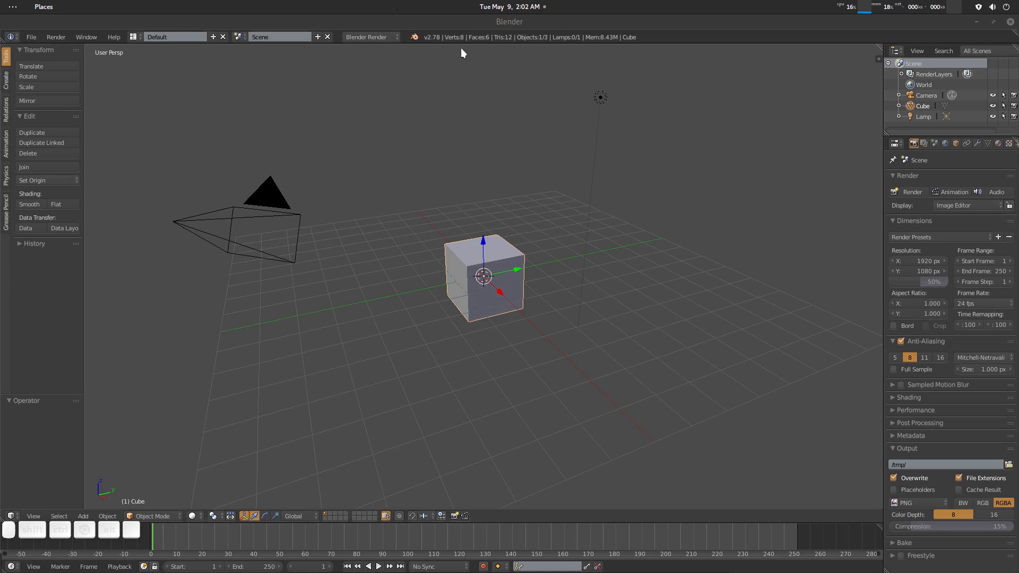
{"action": "left_click", "coordinate": [113, 37]}
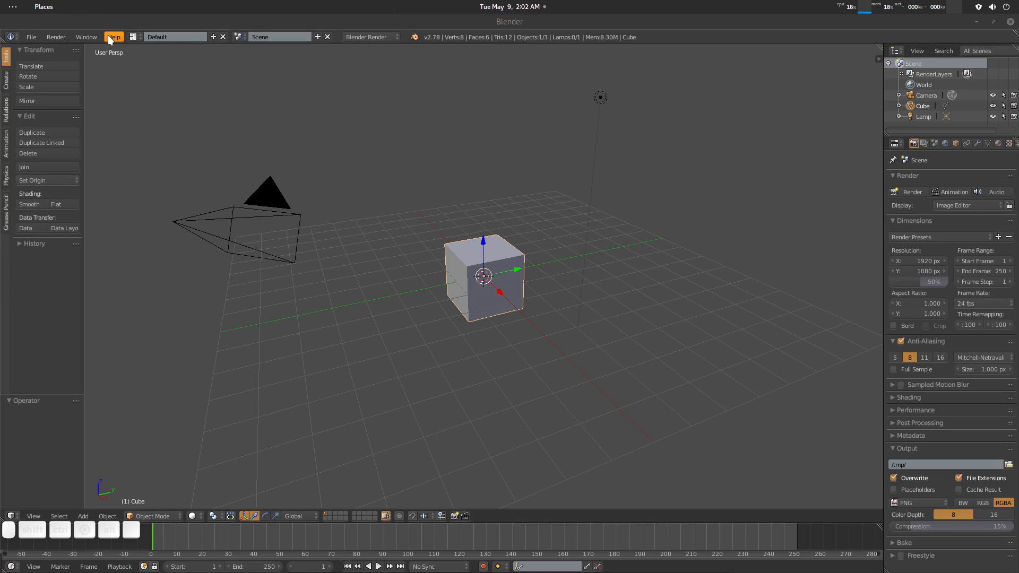
Show the Blender splash screen with its version, and switch to Firefox to view the latest builds on the Blender Builder download page
{"action": "left_click", "coordinate": [139, 173]}
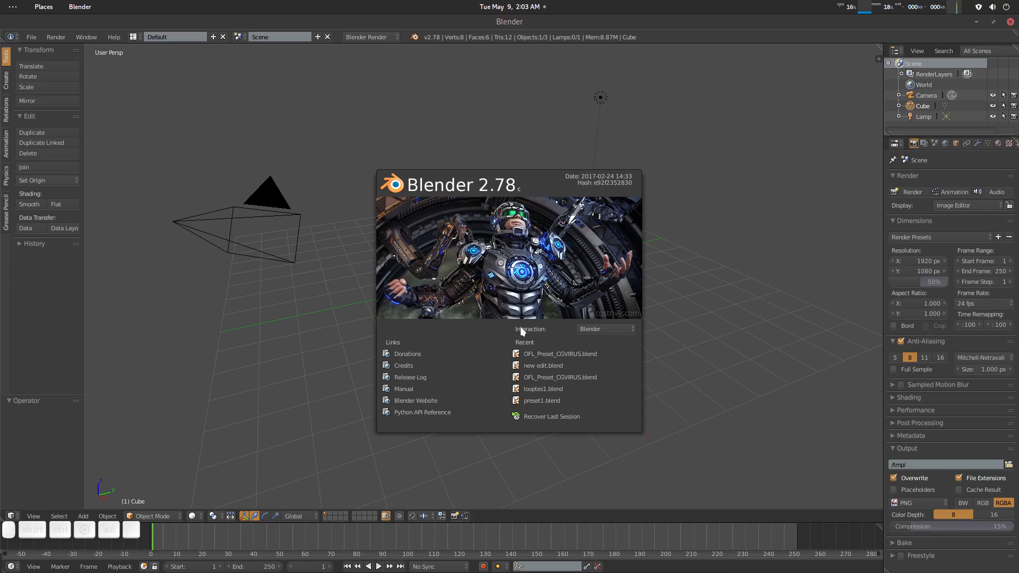
{"action": "mouse_move", "coordinate": [535, 566]}
{"action": "left_click", "coordinate": [350, 561]}
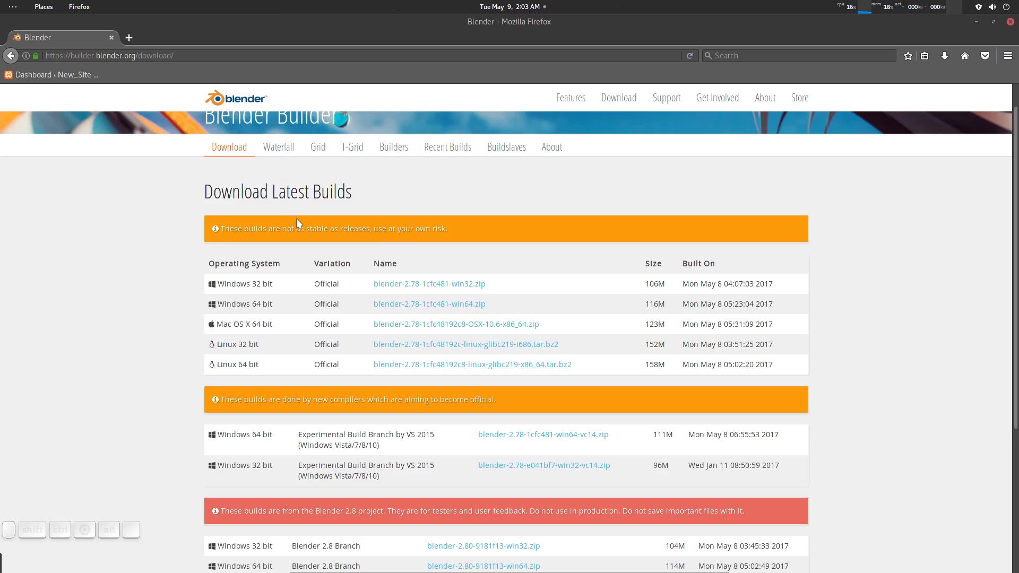
{"action": "scroll", "coordinate": [180, 298], "scroll_direction": "down", "scroll_amount": 2}
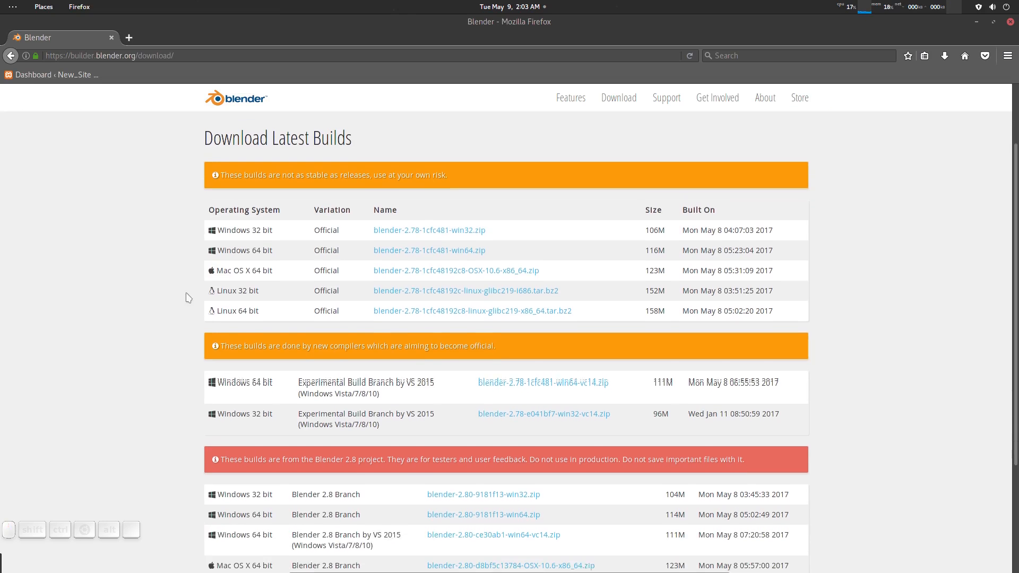
{"action": "scroll", "coordinate": [162, 303], "scroll_direction": "up", "scroll_amount": 1}
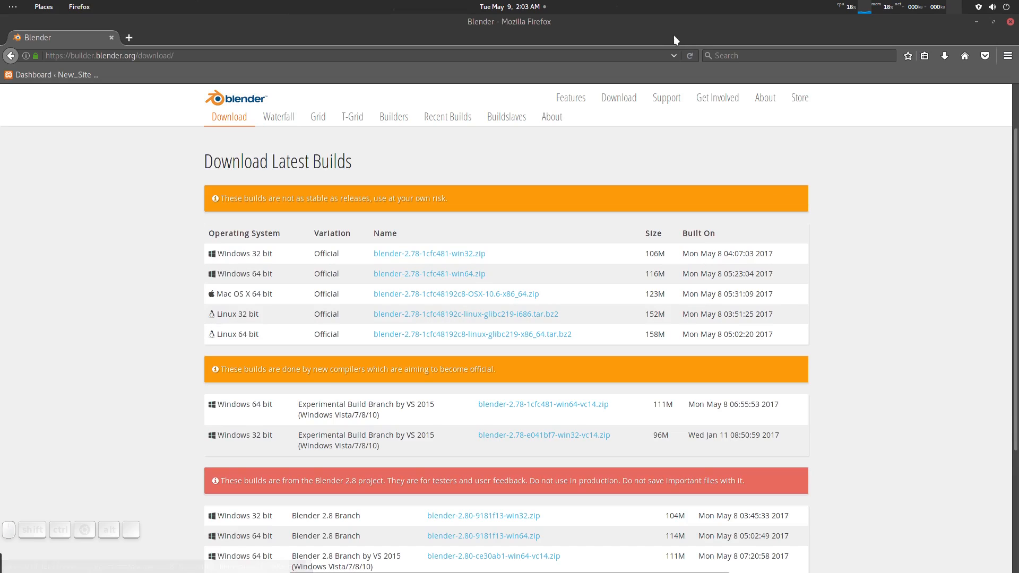
Shrink the browser window over the Blender workspace and examine the official 2.78 builds for Windows, Mac OS X and Linux
{"action": "left_click_drag", "start_coordinate": [674, 43], "coordinate": [613, 186]}
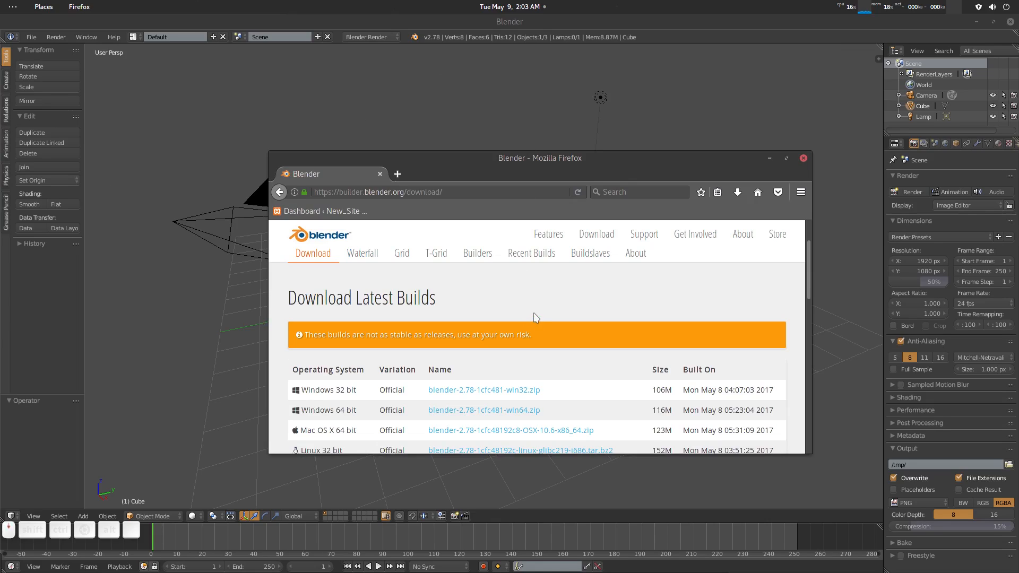
{"action": "scroll", "coordinate": [530, 318], "scroll_direction": "down", "scroll_amount": 3}
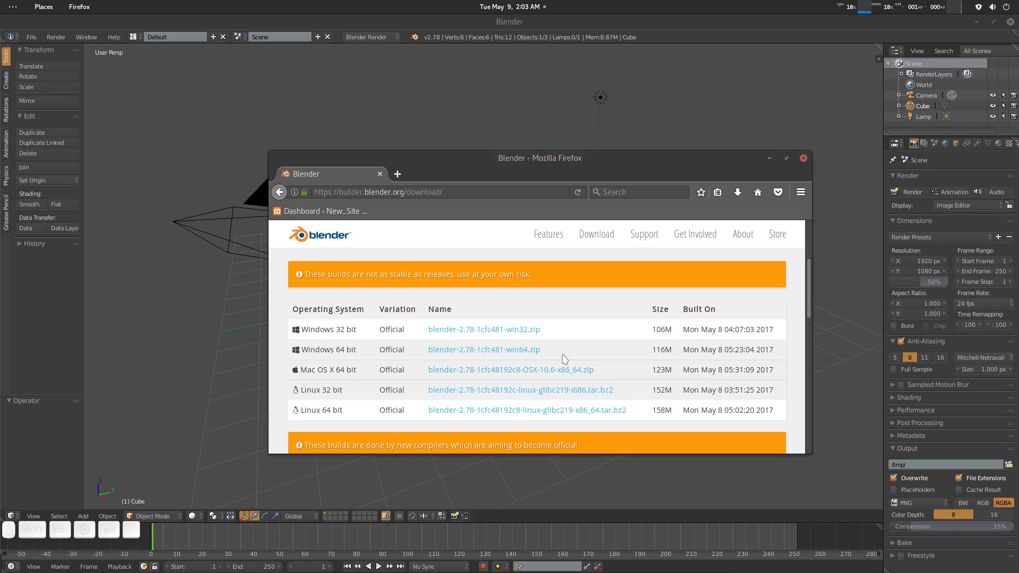
{"action": "scroll", "coordinate": [504, 356], "scroll_direction": "down", "scroll_amount": 7}
{"action": "scroll", "coordinate": [425, 353], "scroll_direction": "up", "scroll_amount": 4}
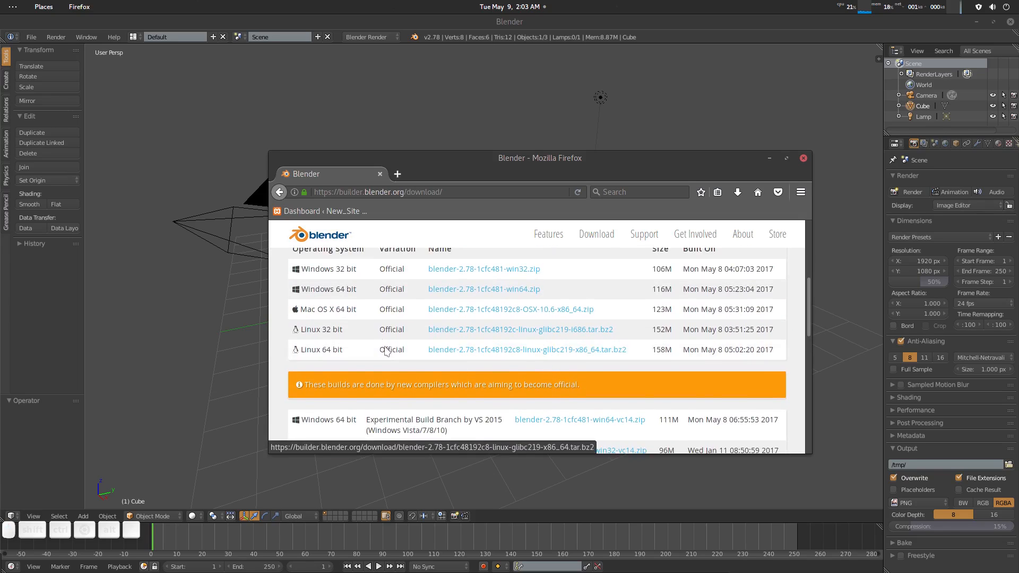
{"action": "scroll", "coordinate": [475, 286], "scroll_direction": "up", "scroll_amount": 2}
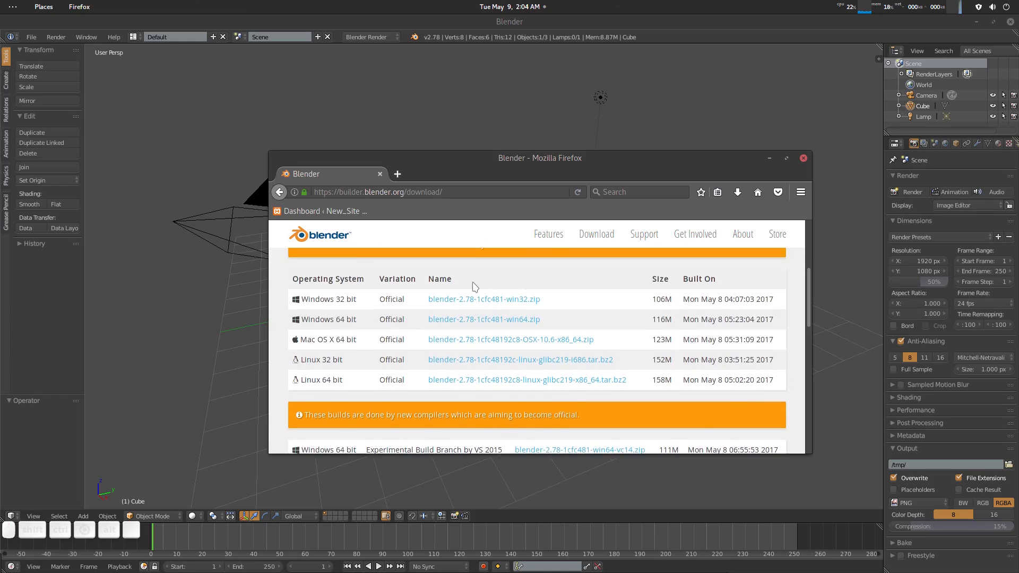
{"action": "scroll", "coordinate": [499, 304], "scroll_direction": "up", "scroll_amount": 3}
{"action": "scroll", "coordinate": [503, 304], "scroll_direction": "down", "scroll_amount": 3}
{"action": "left_click_drag", "start_coordinate": [581, 159], "coordinate": [568, 162]}
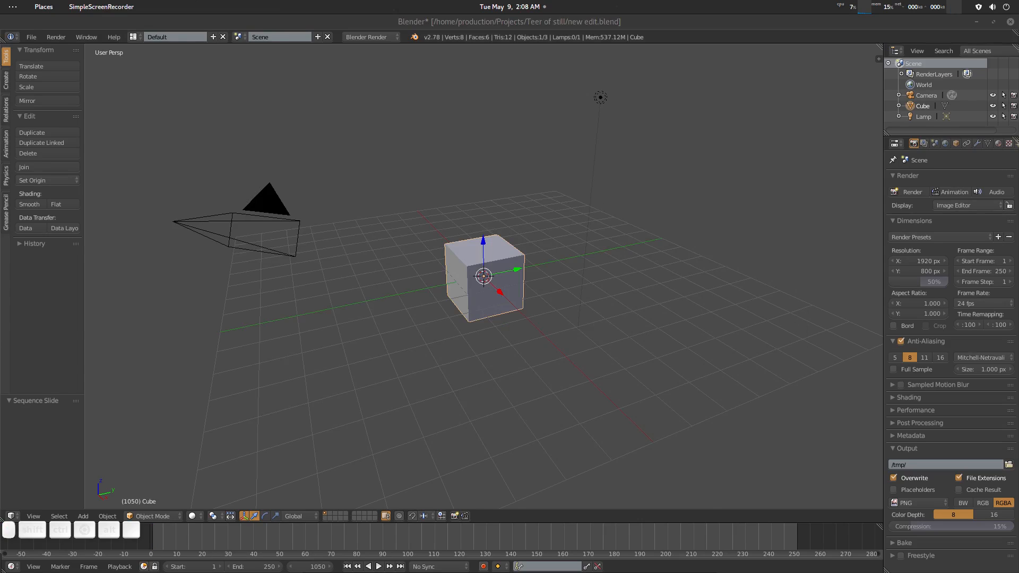
Return to the new edit.blend project in Blender and change the screen layout to Video Editing
{"action": "left_click", "coordinate": [399, 21]}
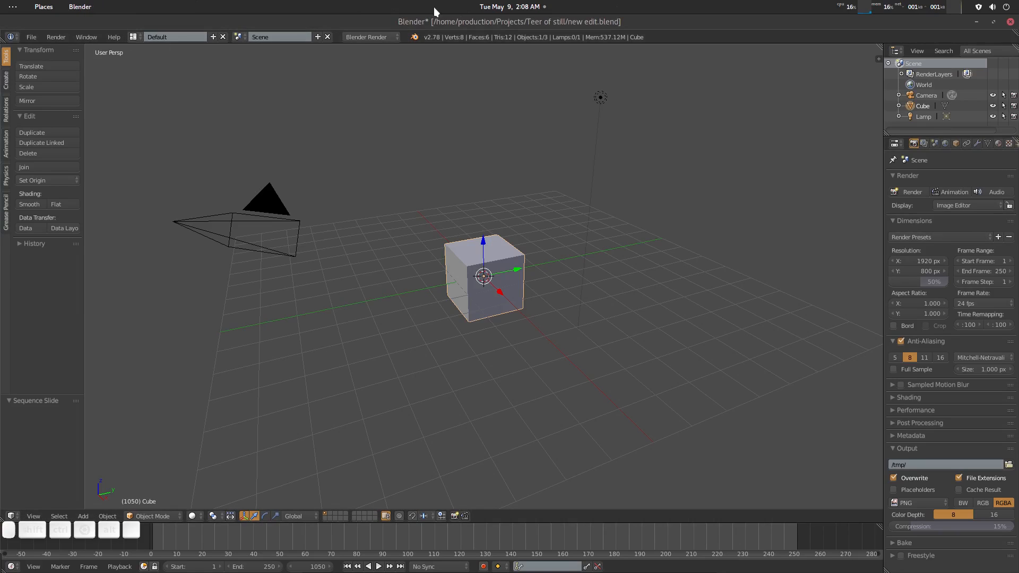
{"action": "left_click", "coordinate": [133, 37]}
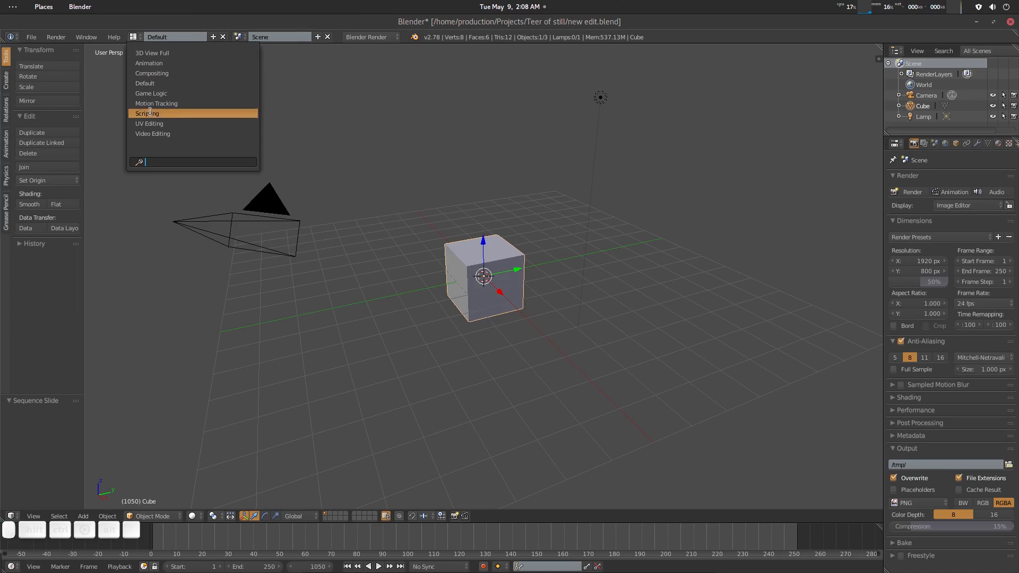
{"action": "left_click", "coordinate": [172, 137]}
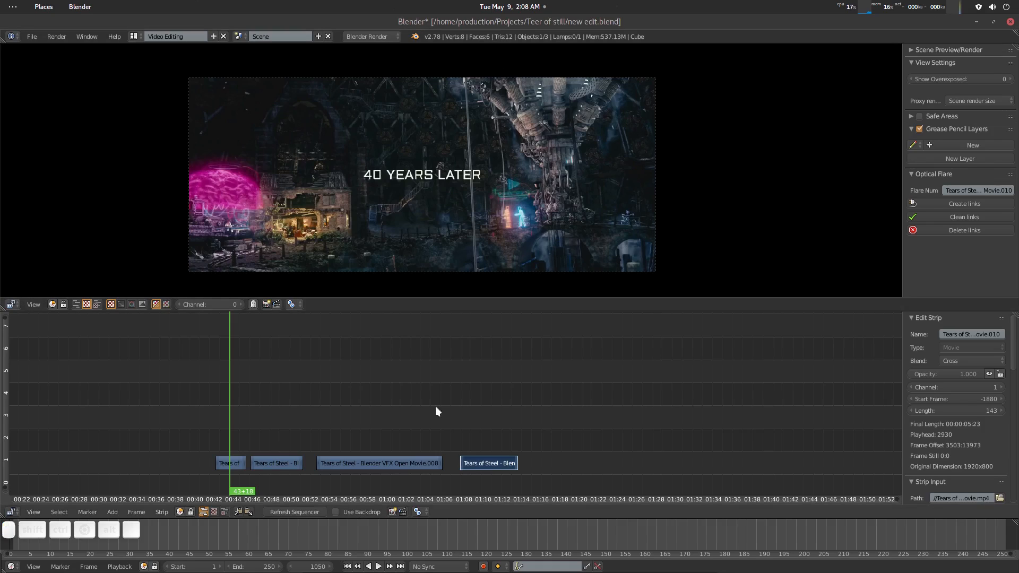
Preview the Tears of Steel strips by moving the playhead over each one and back to the first strip
{"action": "middle_click_drag", "start_coordinate": [402, 420], "coordinate": [405, 419]}
{"action": "left_click", "coordinate": [272, 417]}
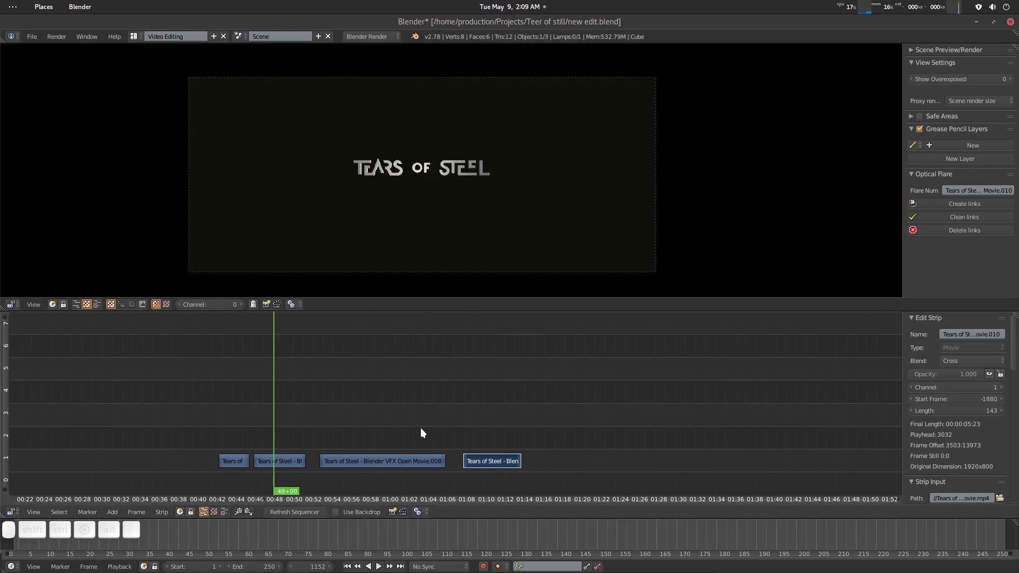
{"action": "left_click", "coordinate": [420, 427]}
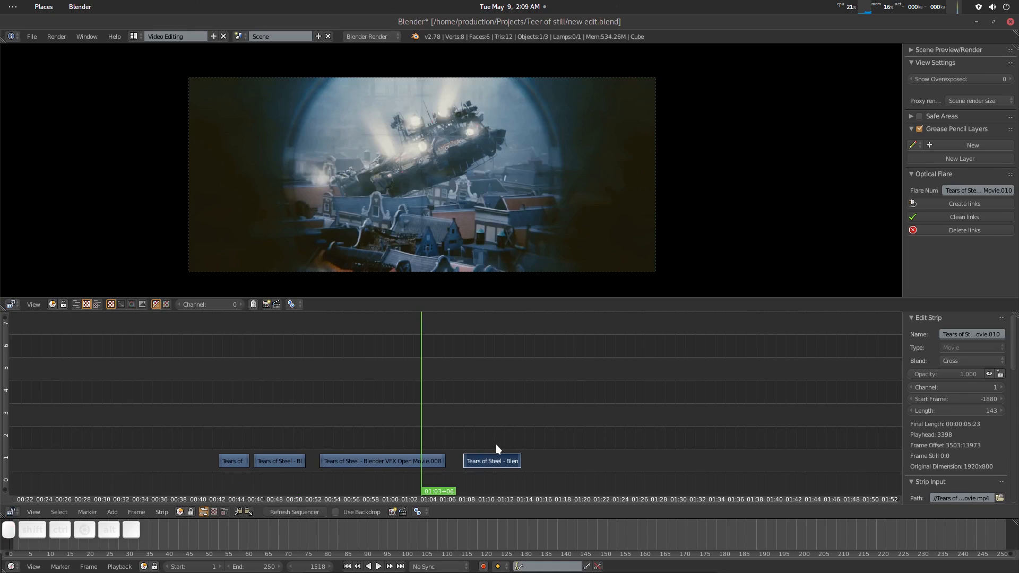
{"action": "left_click", "coordinate": [496, 444]}
{"action": "left_click", "coordinate": [237, 434]}
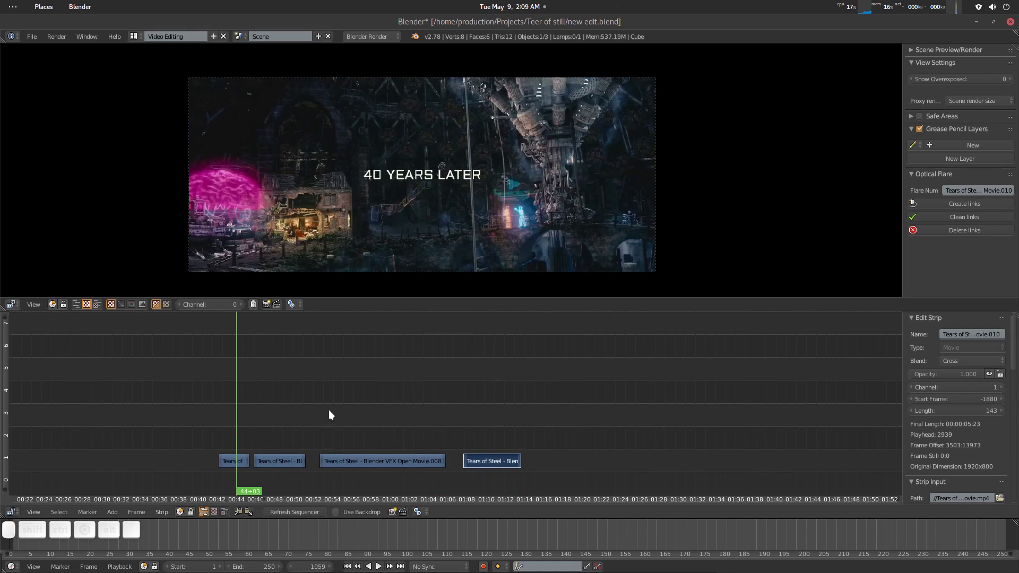
{"action": "middle_click_drag", "start_coordinate": [329, 410], "coordinate": [335, 404]}
Widen the preview's properties region, collapse the Optical Flare settings and expand the Scene Preview/Render settings
{"action": "left_click_drag", "start_coordinate": [903, 201], "coordinate": [766, 202]}
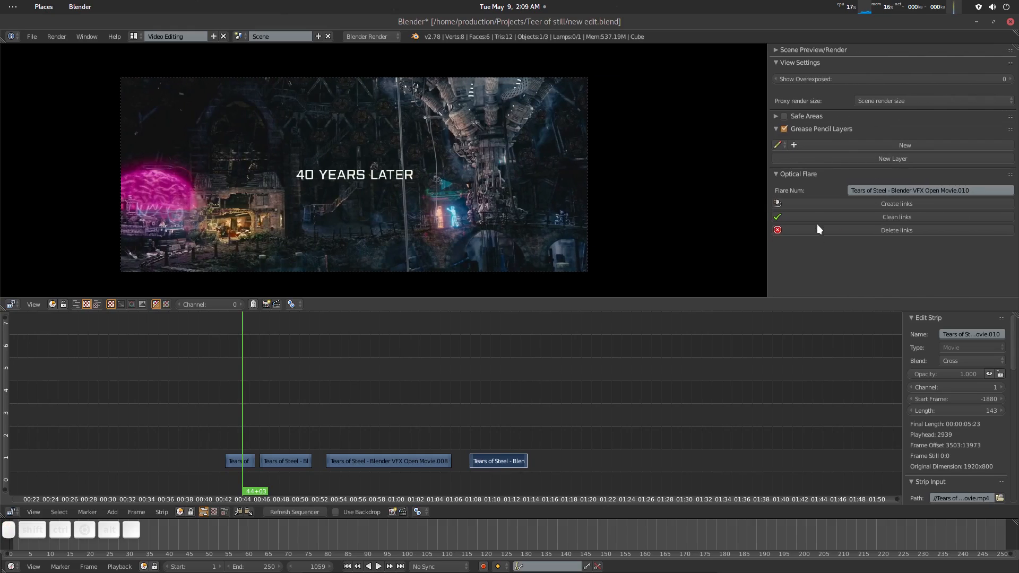
{"action": "key", "text": "n"}
{"action": "key", "text": "n"}
{"action": "left_click", "coordinate": [788, 171]}
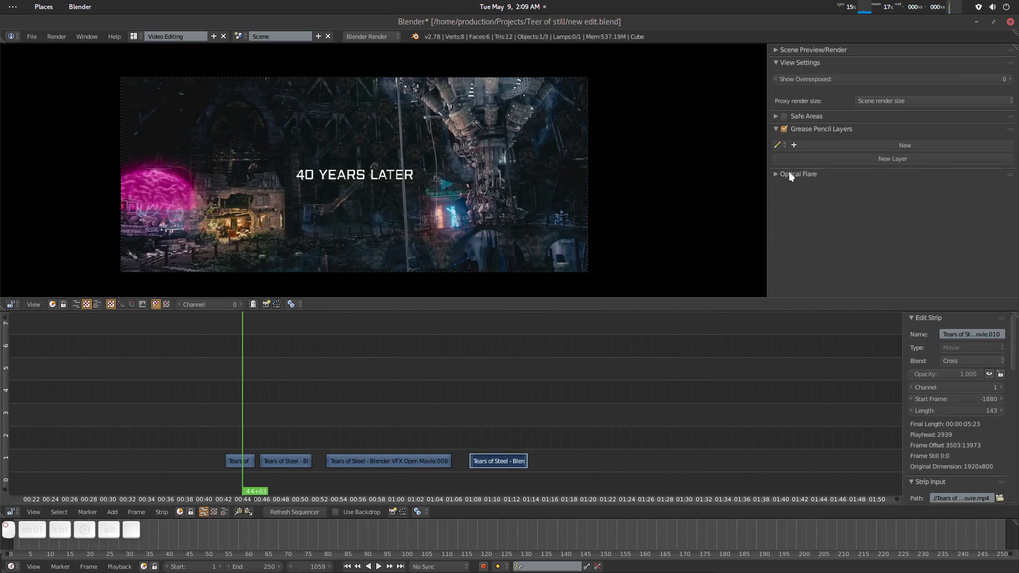
{"action": "left_click", "coordinate": [809, 62]}
{"action": "left_click", "coordinate": [806, 63]}
{"action": "left_click", "coordinate": [817, 50]}
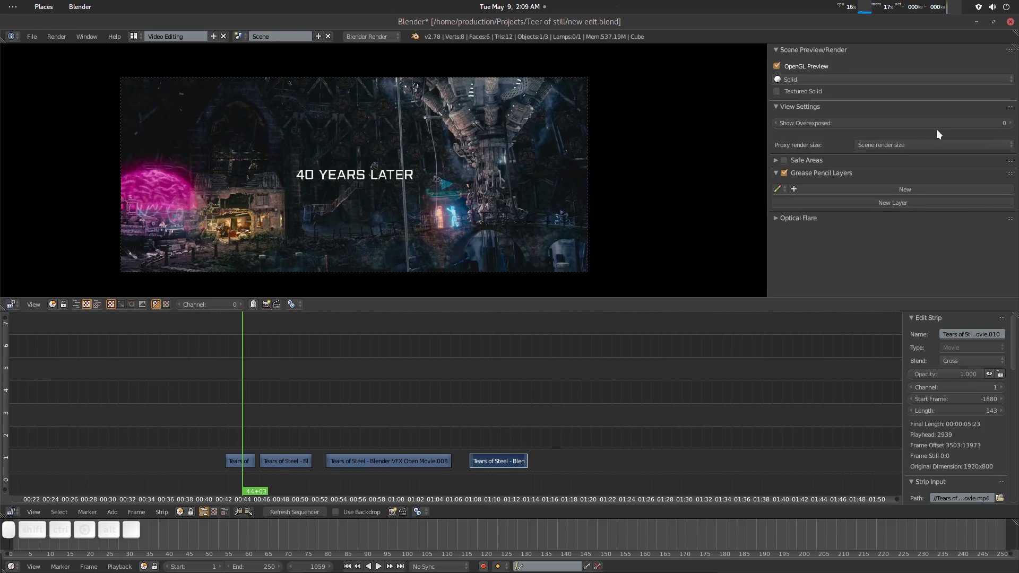
Set the preview's proxy render size to Proxy size 25% and fit the image in the preview area
{"action": "left_click", "coordinate": [888, 145]}
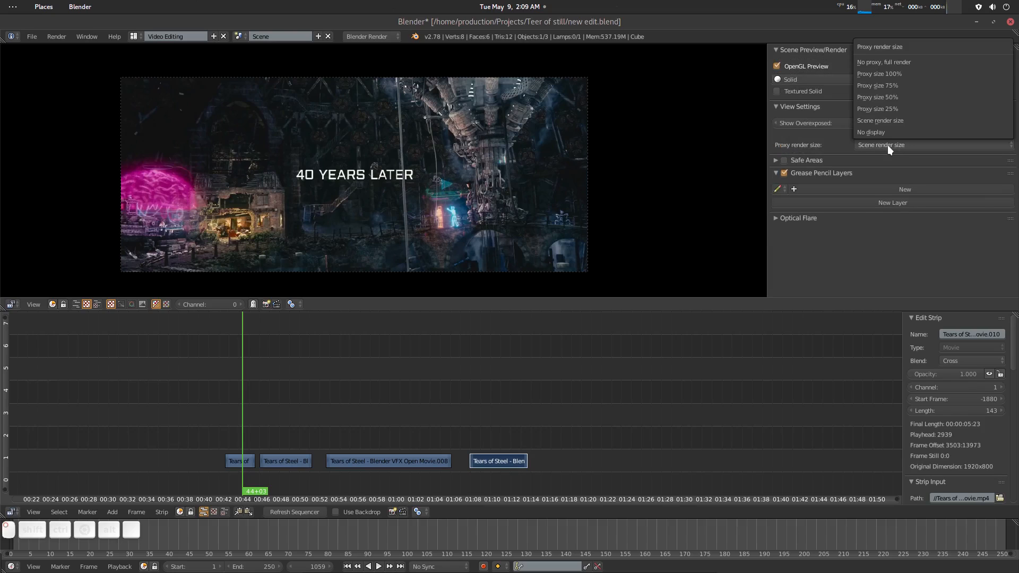
{"action": "left_click", "coordinate": [902, 107]}
{"action": "scroll", "coordinate": [518, 193], "scroll_direction": "down", "scroll_amount": 4}
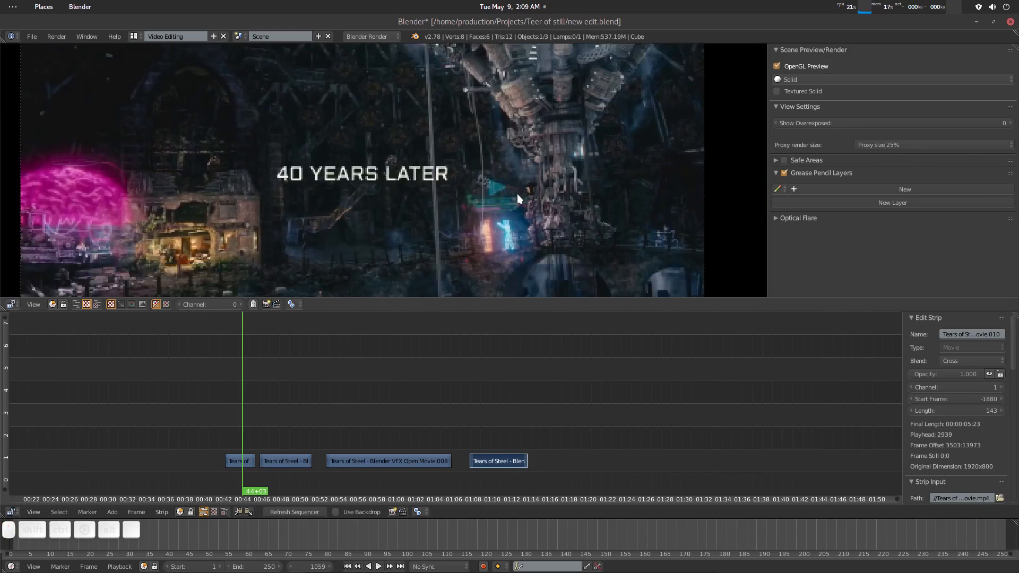
{"action": "scroll", "coordinate": [344, 186], "scroll_direction": "up", "scroll_amount": 1}
{"action": "middle_click_drag", "start_coordinate": [344, 186], "coordinate": [398, 181]}
{"action": "scroll", "coordinate": [400, 182], "scroll_direction": "up", "scroll_amount": 2}
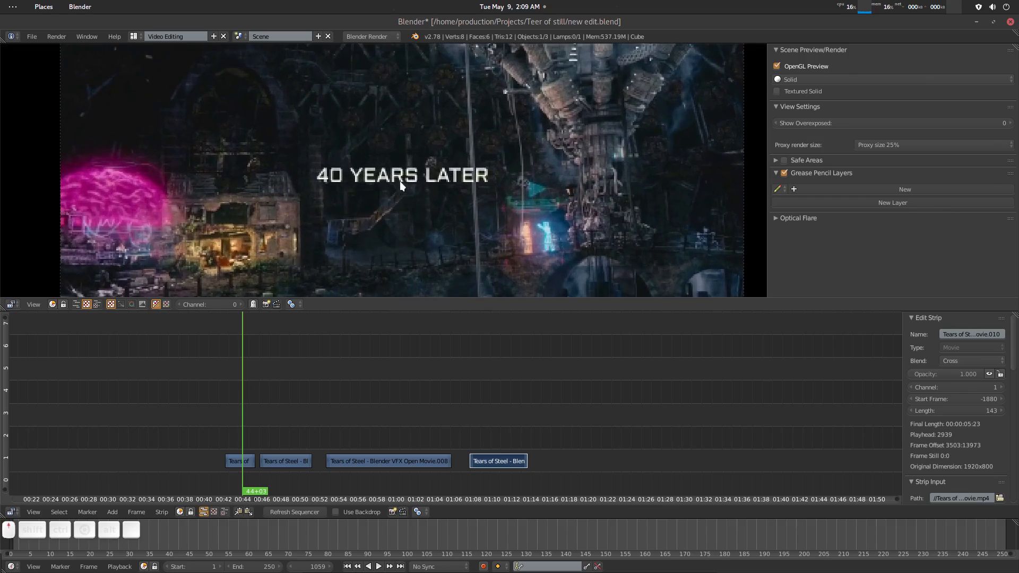
{"action": "scroll", "coordinate": [454, 206], "scroll_direction": "down", "scroll_amount": 1}
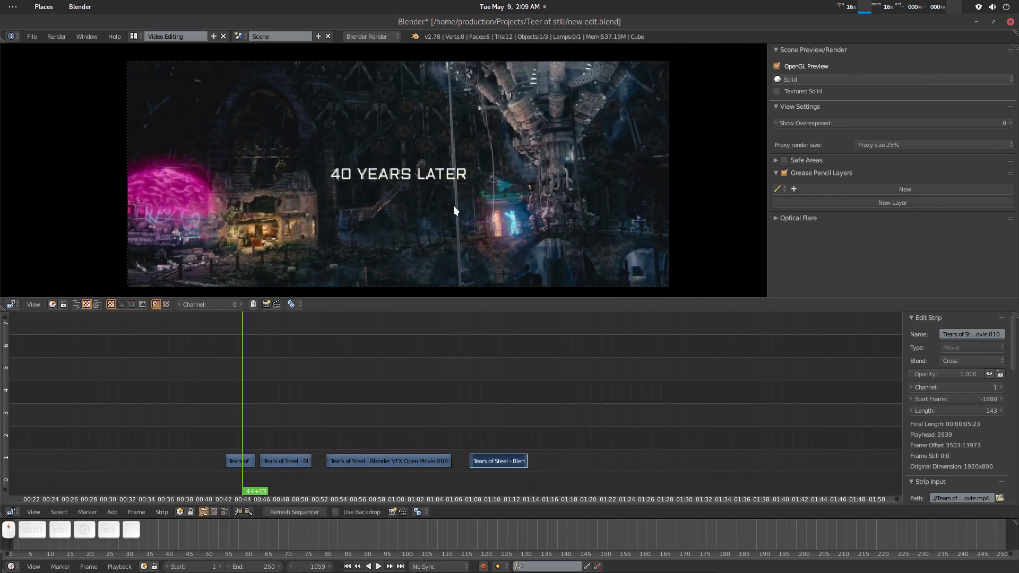
Check the reduced-size preview by moving the playhead to the second strip and back to the first
{"action": "left_click", "coordinate": [283, 435]}
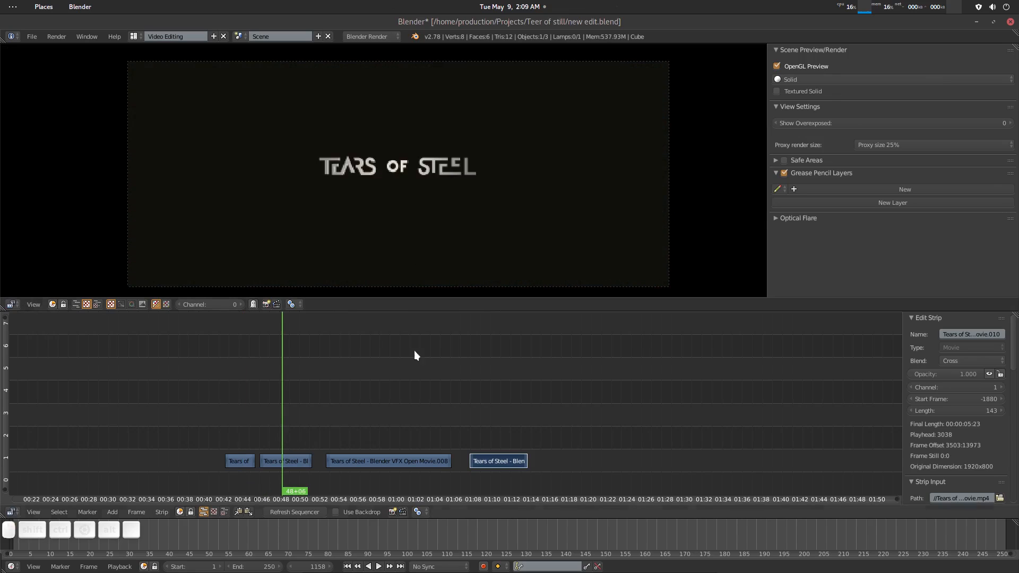
{"action": "left_click", "coordinate": [237, 442]}
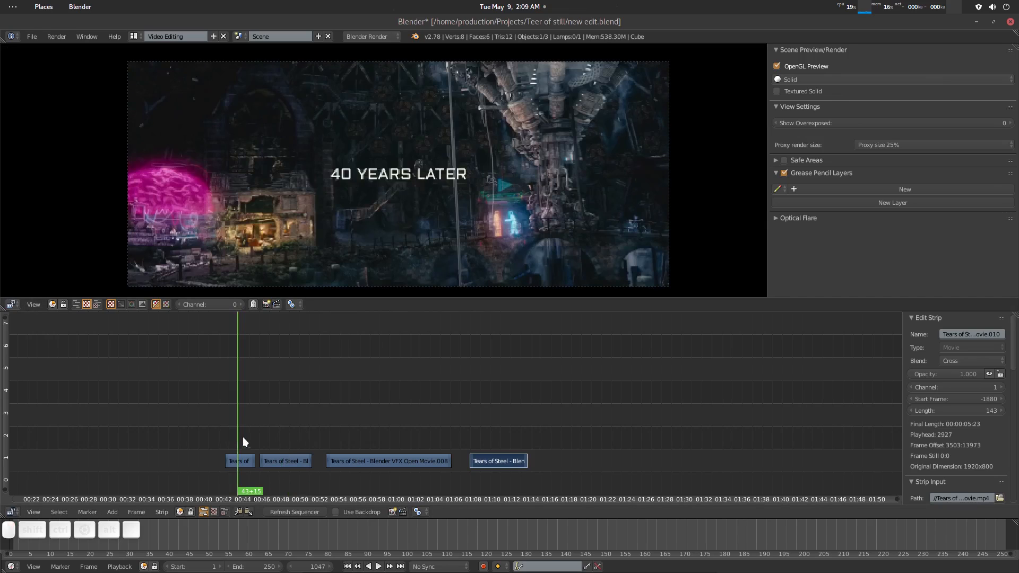
{"action": "scroll", "coordinate": [434, 174], "scroll_direction": "down", "scroll_amount": 1}
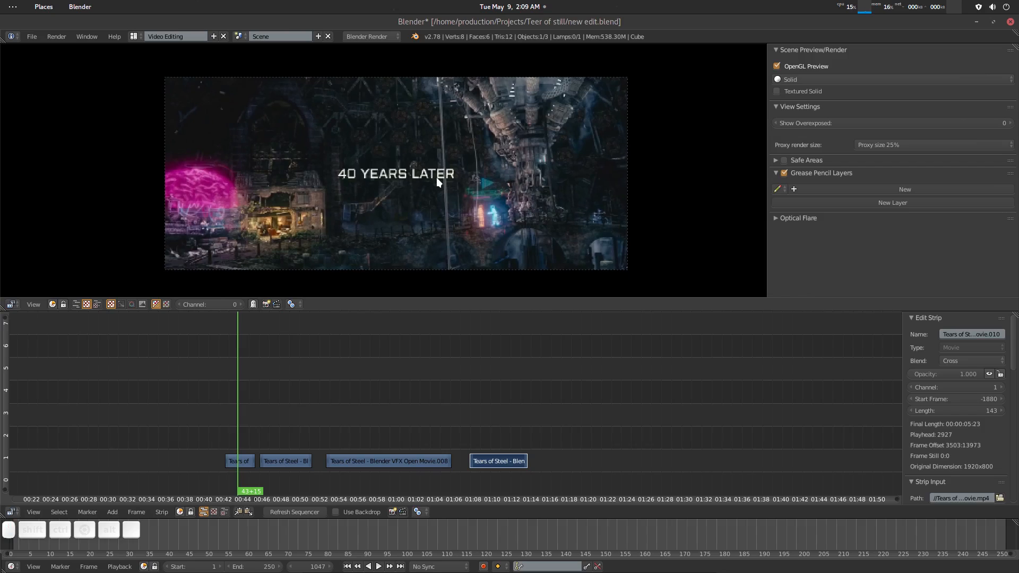
{"action": "scroll", "coordinate": [537, 178], "scroll_direction": "up", "scroll_amount": 1}
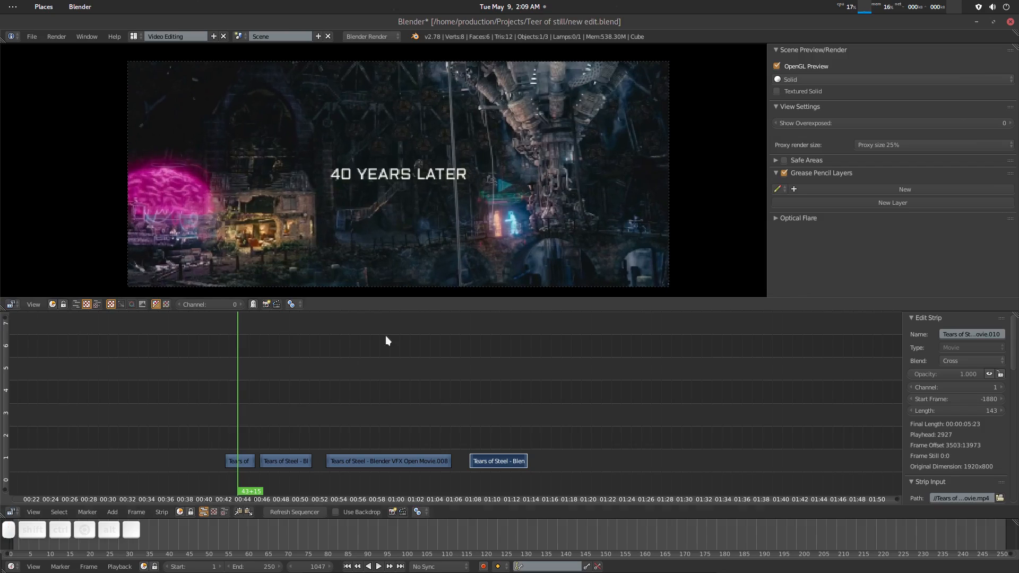
Compare preview quality by switching the proxy render size to No proxy, full render and back to Proxy size 25%
{"action": "left_click", "coordinate": [890, 146]}
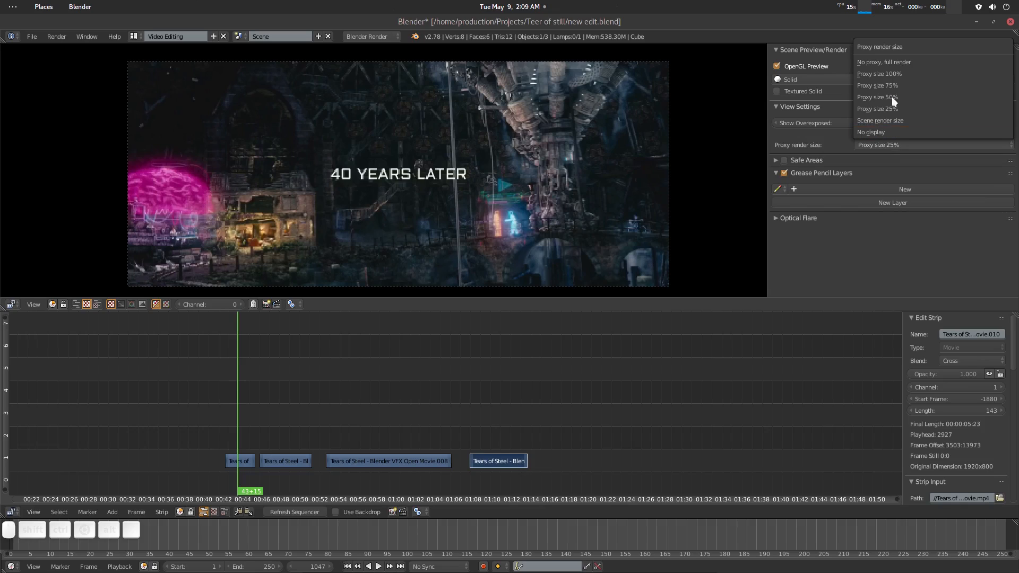
{"action": "left_click", "coordinate": [906, 63]}
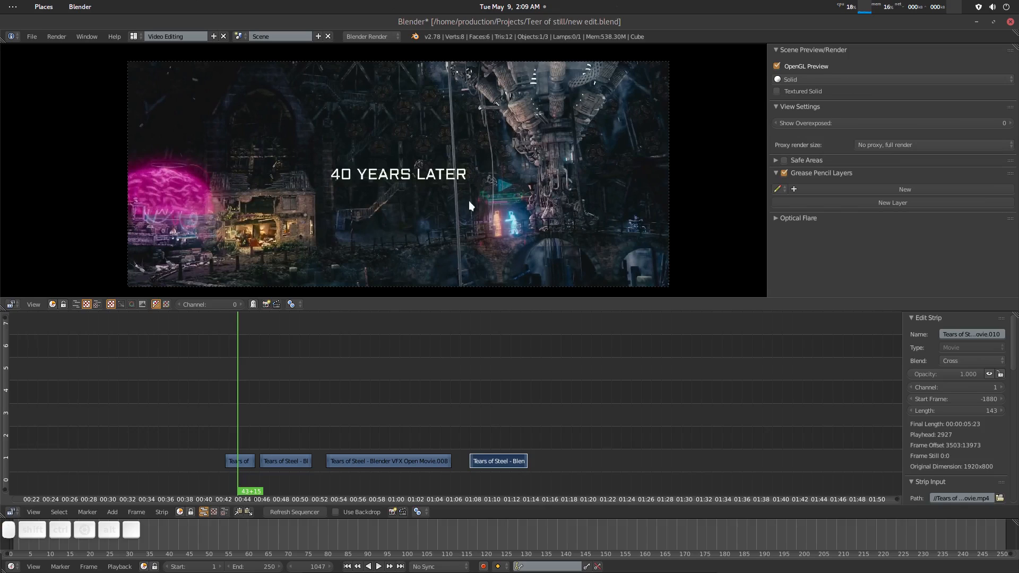
{"action": "left_click", "coordinate": [898, 146]}
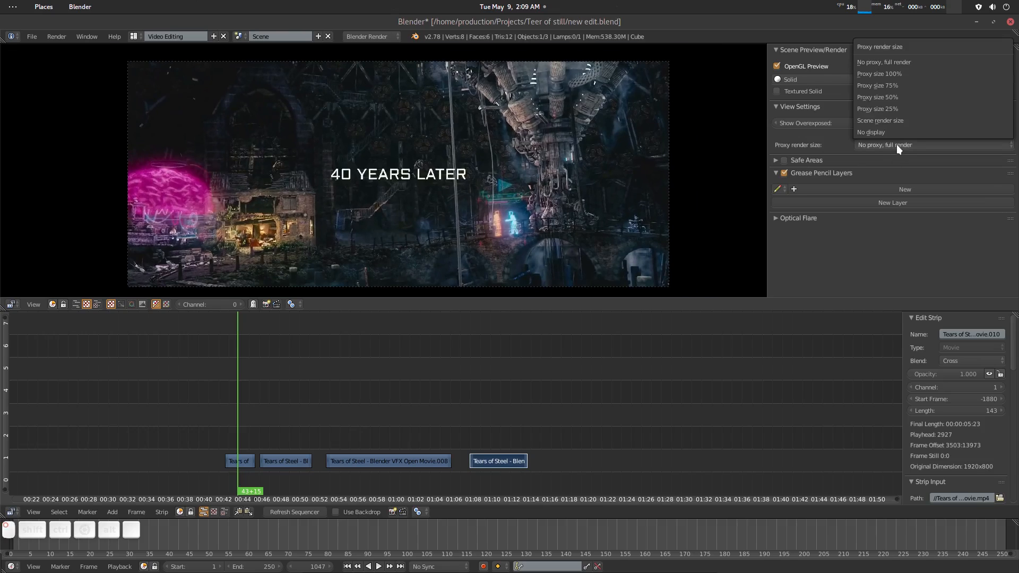
{"action": "left_click", "coordinate": [900, 111]}
{"action": "scroll", "coordinate": [364, 203], "scroll_direction": "down", "scroll_amount": 1}
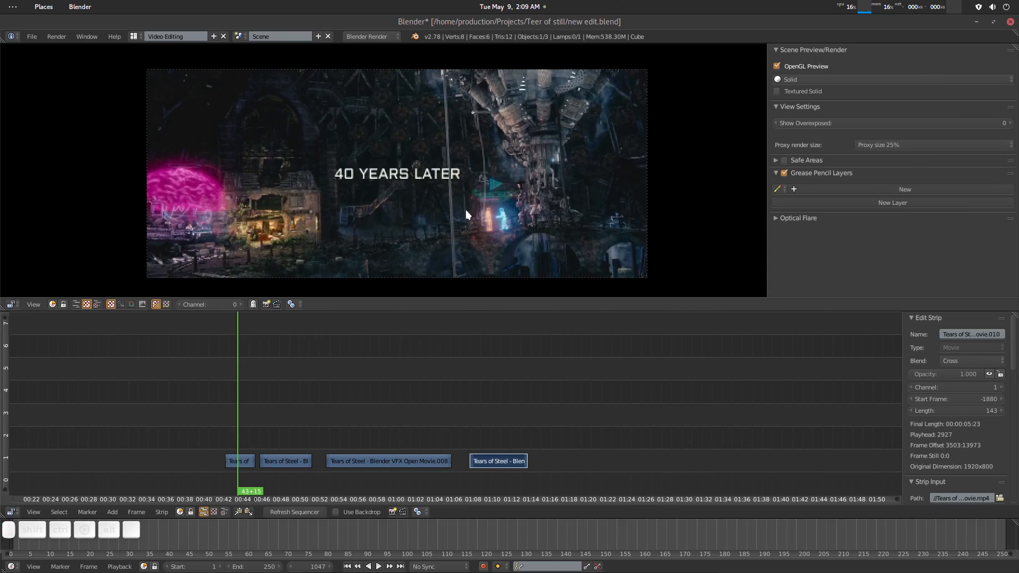
{"action": "middle_click_drag", "start_coordinate": [313, 399], "coordinate": [311, 400]}
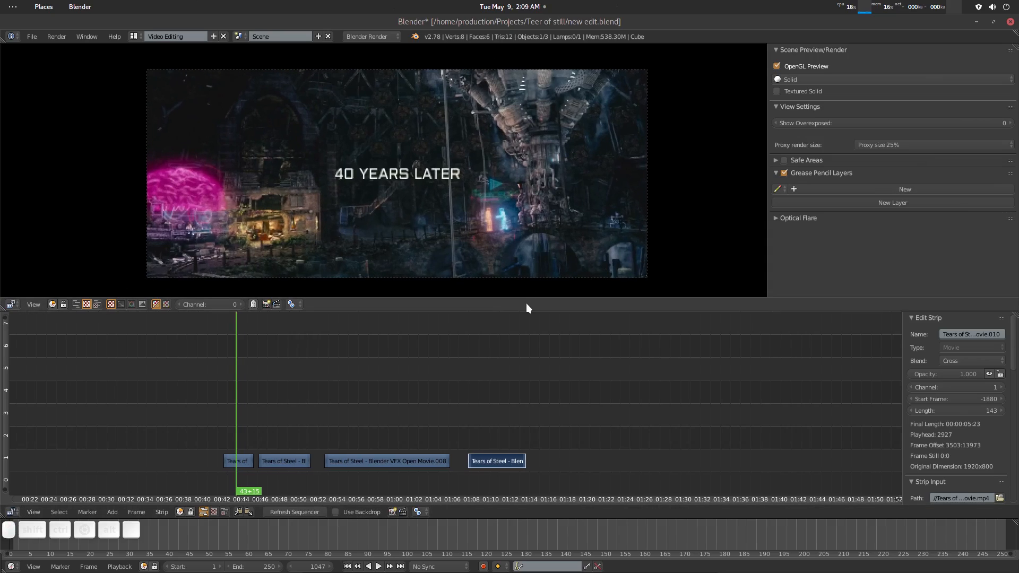
Start appending from another file and browse to the folder /home/production/Projects/Blender_OFL_PRESET_DEV/Blender_OFL for VSE_V1.2
{"action": "left_click", "coordinate": [32, 36]}
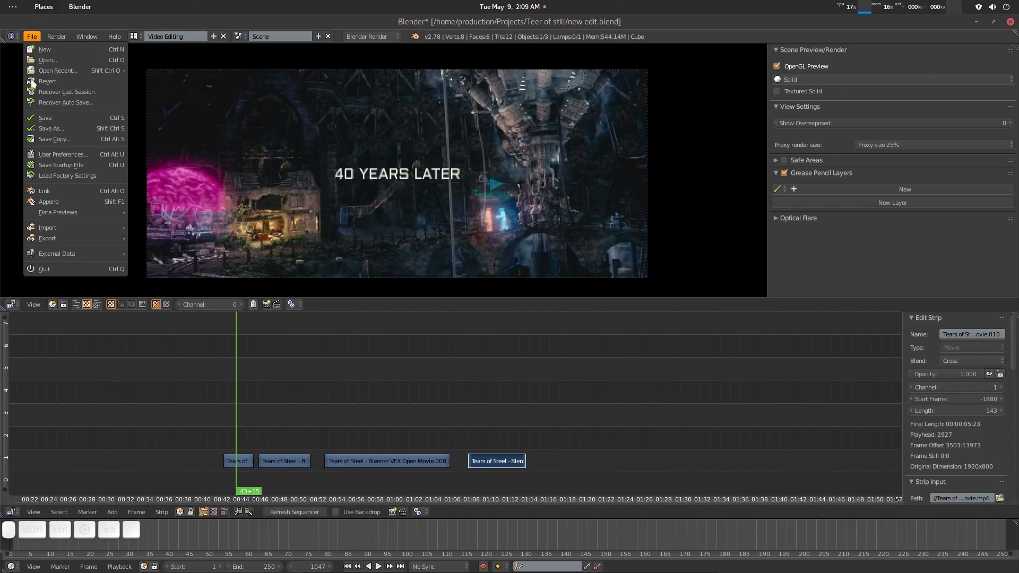
{"action": "left_click", "coordinate": [61, 200]}
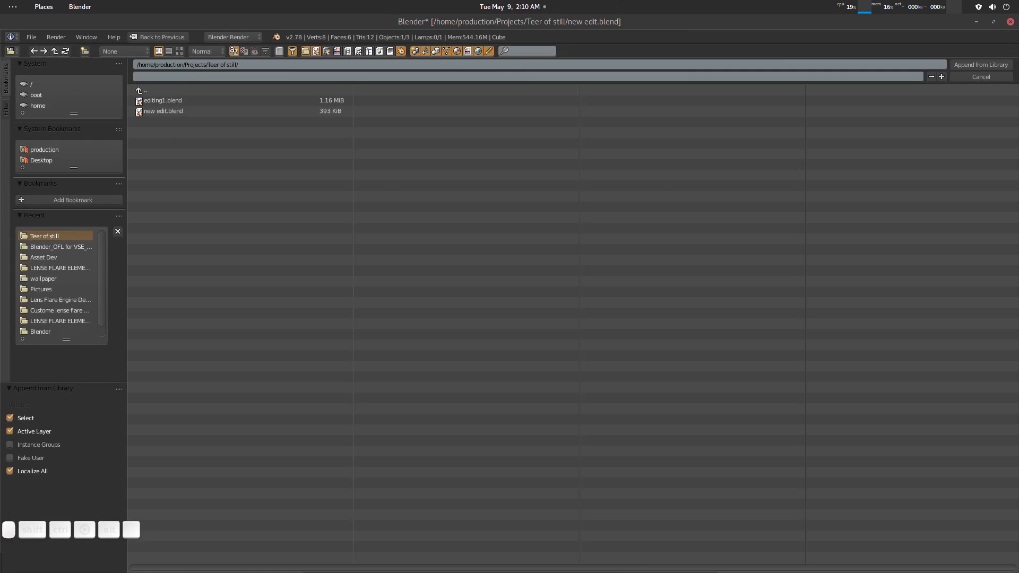
{"action": "mouse_move", "coordinate": [1018, 159]}
{"action": "left_mouse_down"}
{"action": "mouse_move", "coordinate": [728, 170]}
{"action": "mouse_move", "coordinate": [1018, 171]}
{"action": "left_mouse_up"}
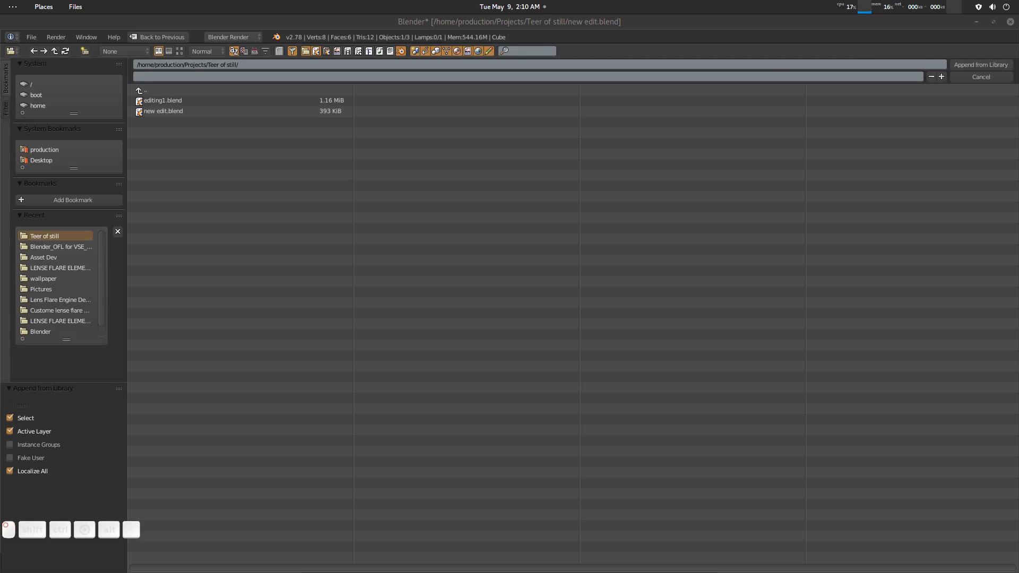
{"action": "left_click", "coordinate": [241, 66]}
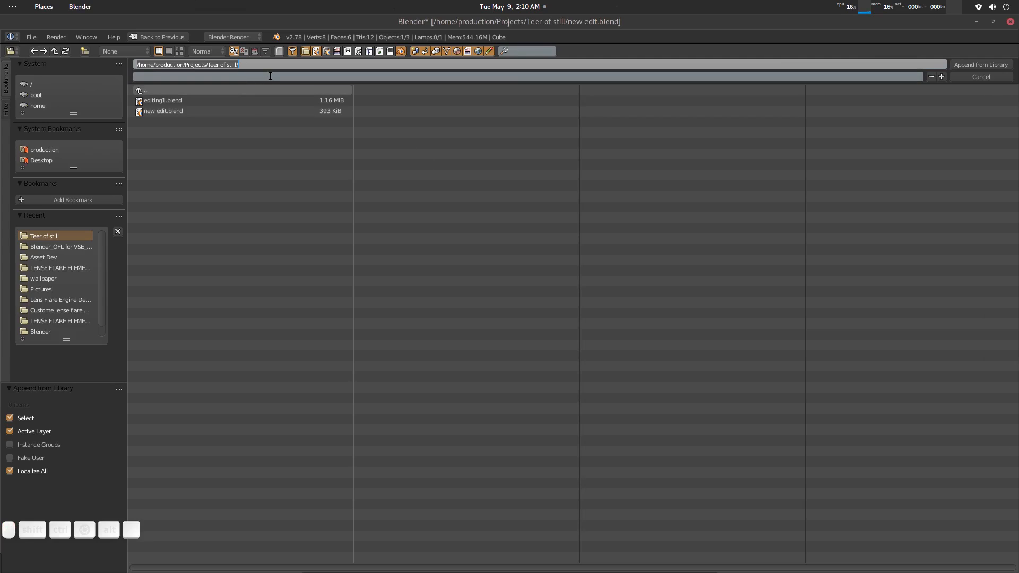
{"action": "type", "text": "/home/production/Projects/Blender_OFL_PRESET_DEV/Blender_OFL for VSE_V1.2"}
{"action": "key", "text": "Return"}
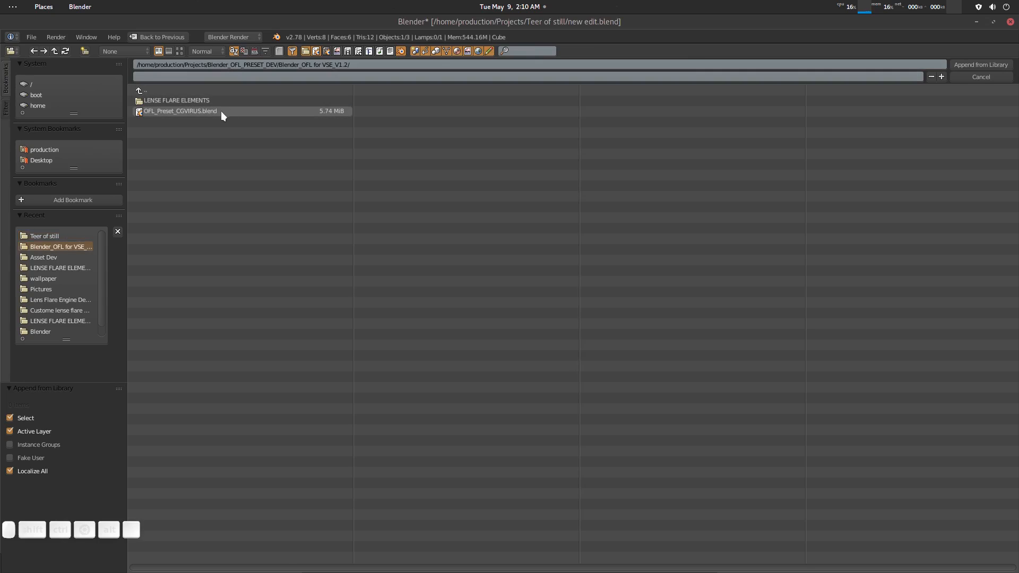
Append the scene OFL_VSE_PRESET_COMMON_cgvirus from OFL_Preset_CGVIRUS.blend
{"action": "left_click", "coordinate": [193, 111]}
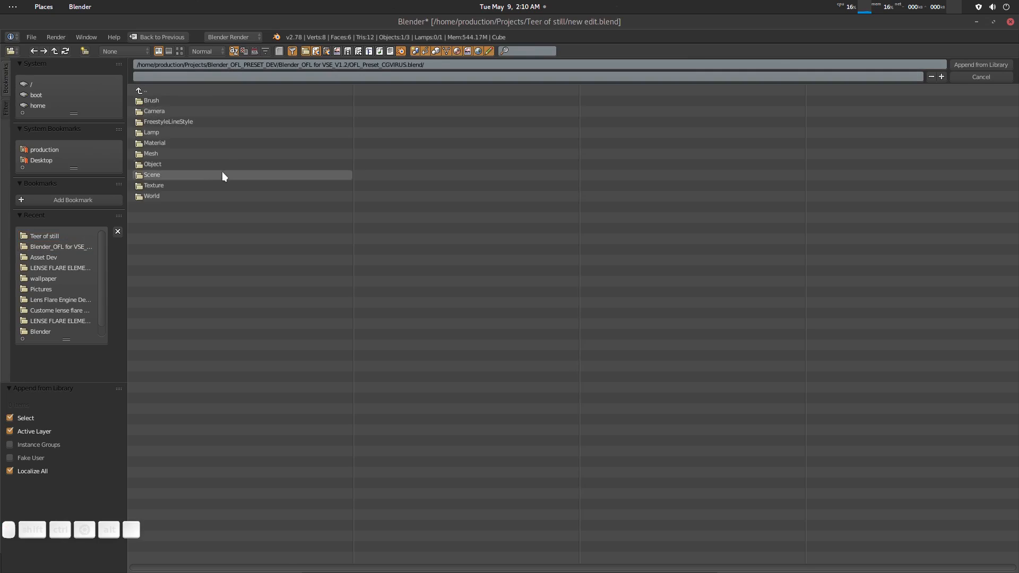
{"action": "left_click", "coordinate": [159, 174]}
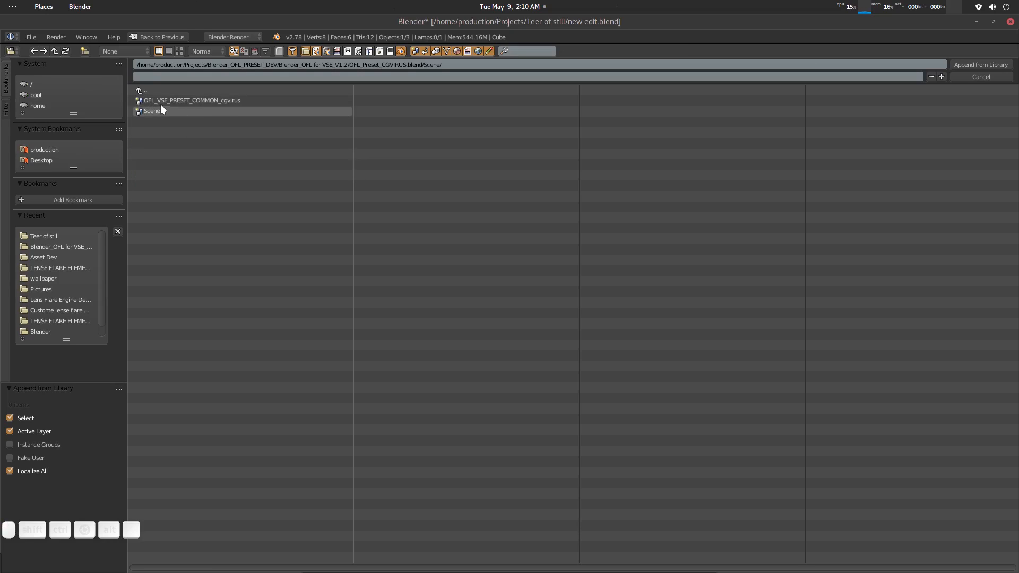
{"action": "left_click", "coordinate": [186, 101]}
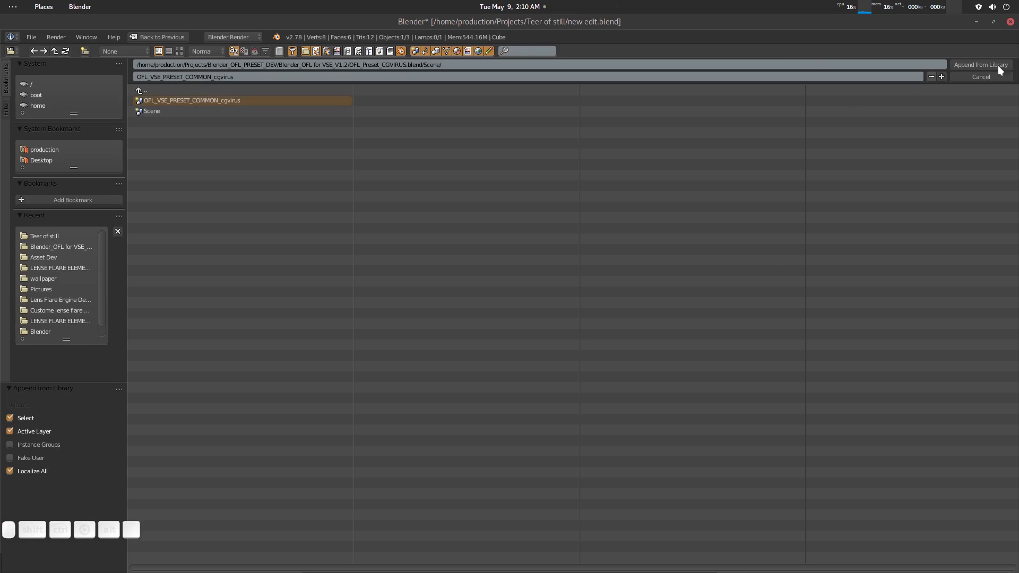
{"action": "left_click", "coordinate": [982, 65]}
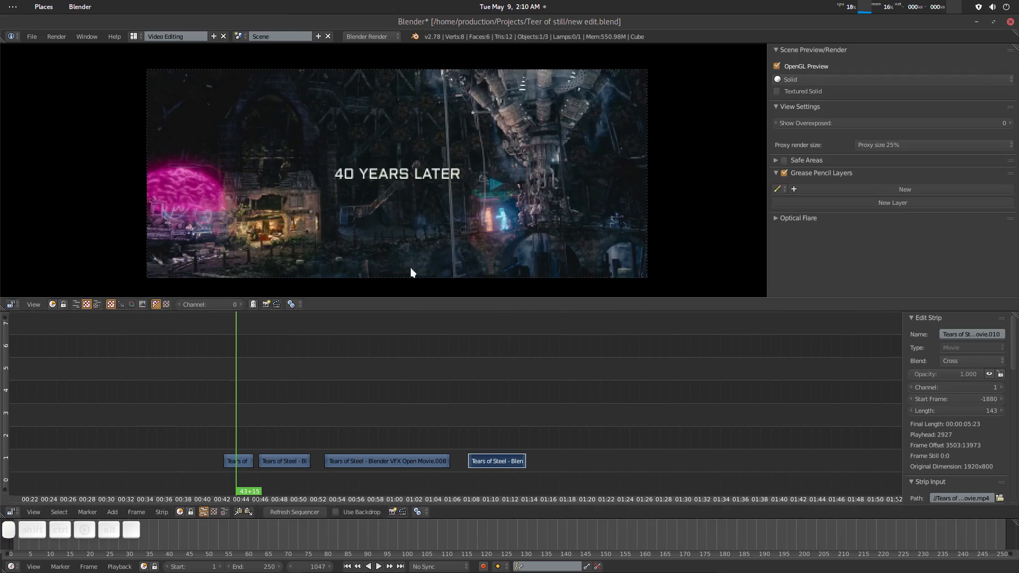
Switch the active scene to OFL_VSE_PRESET_COMMON_cgvirus
{"action": "left_click", "coordinate": [136, 36]}
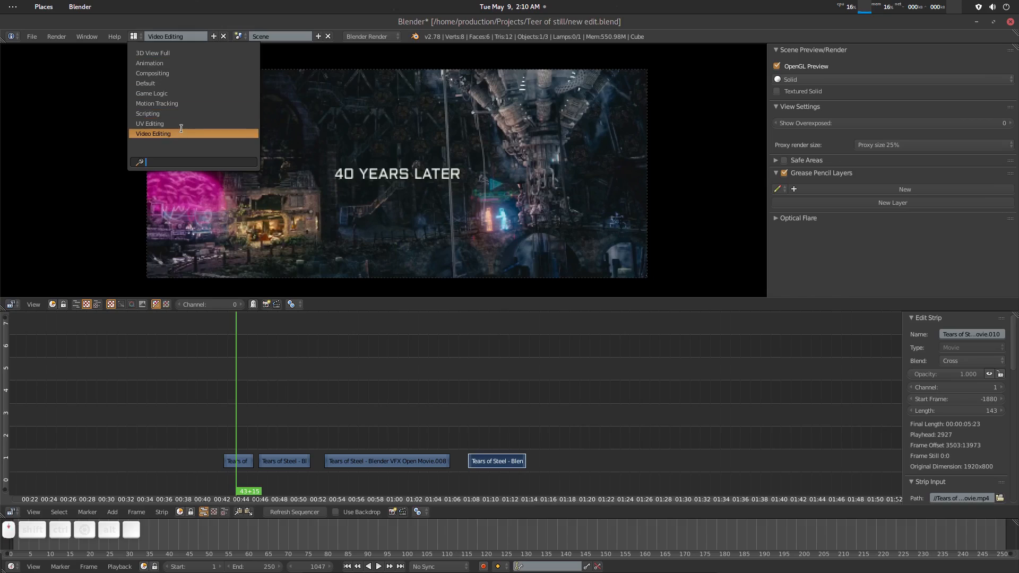
{"action": "left_click", "coordinate": [136, 35]}
{"action": "left_click", "coordinate": [238, 37]}
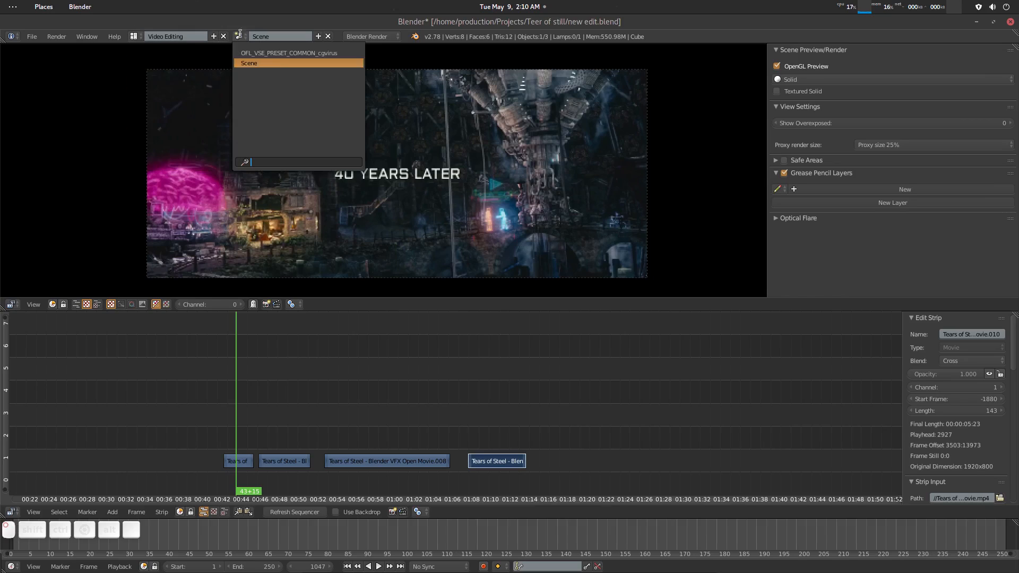
{"action": "left_click", "coordinate": [323, 52]}
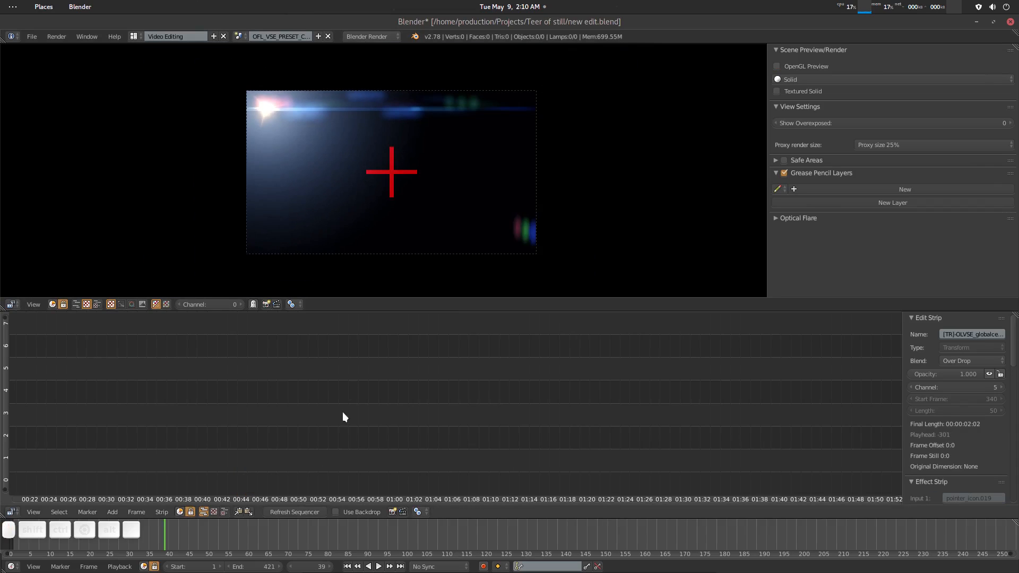
Select all preset strips, frame them in the sequencer and deselect them again
{"action": "middle_click_drag", "start_coordinate": [342, 412], "coordinate": [359, 368]}
{"action": "key", "text": "Home"}
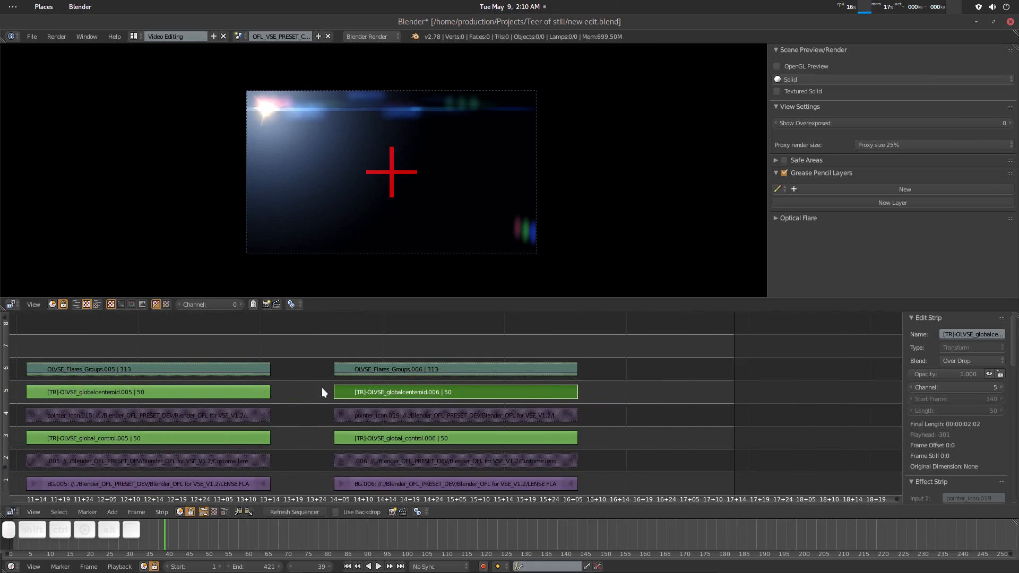
{"action": "key", "text": "a"}
{"action": "key", "text": "a"}
{"action": "key", "text": "KP_Decimal"}
{"action": "key", "text": "KP_Decimal"}
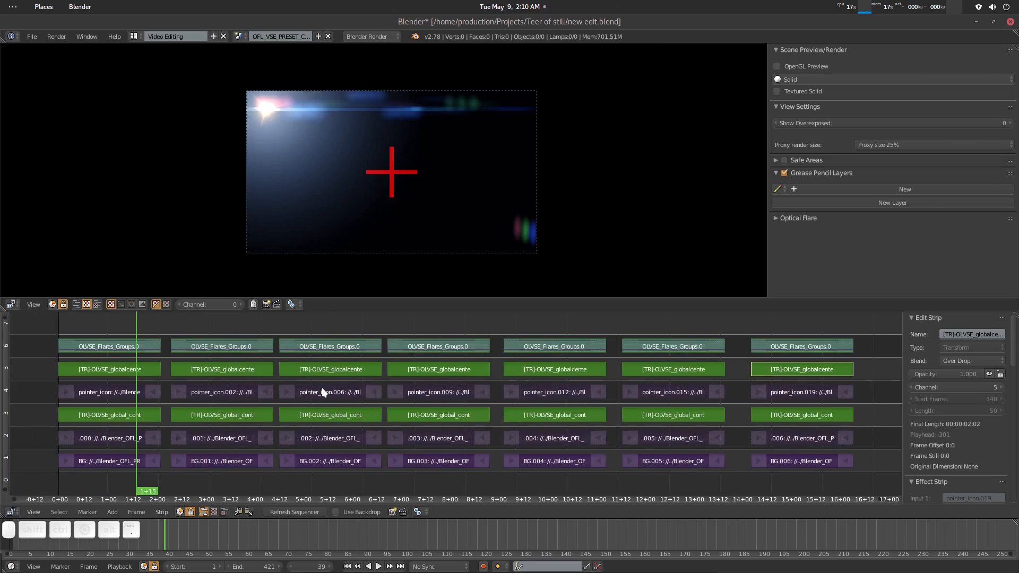
{"action": "middle_click_drag", "start_coordinate": [338, 390], "coordinate": [411, 395]}
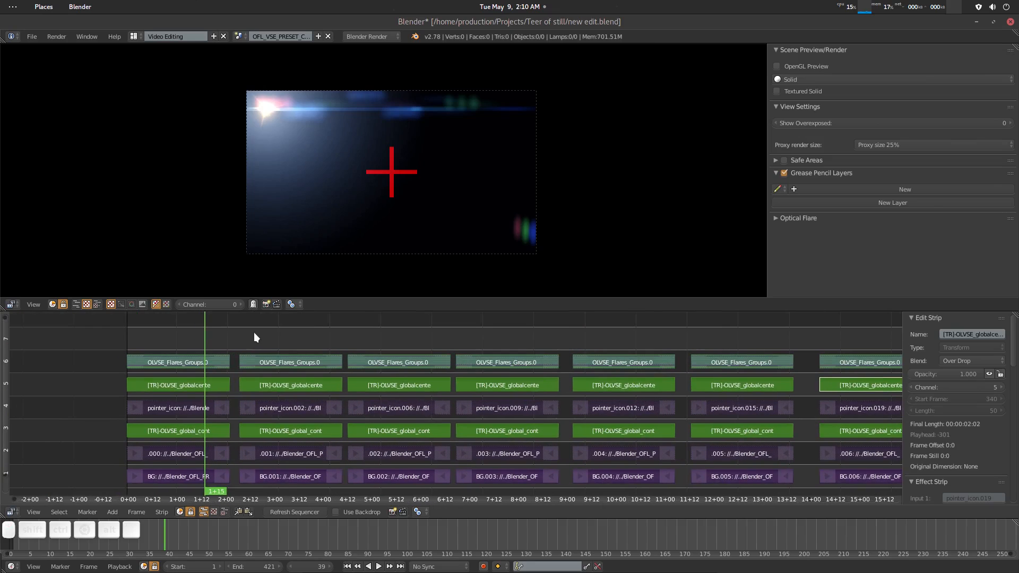
{"action": "left_click", "coordinate": [272, 333]}
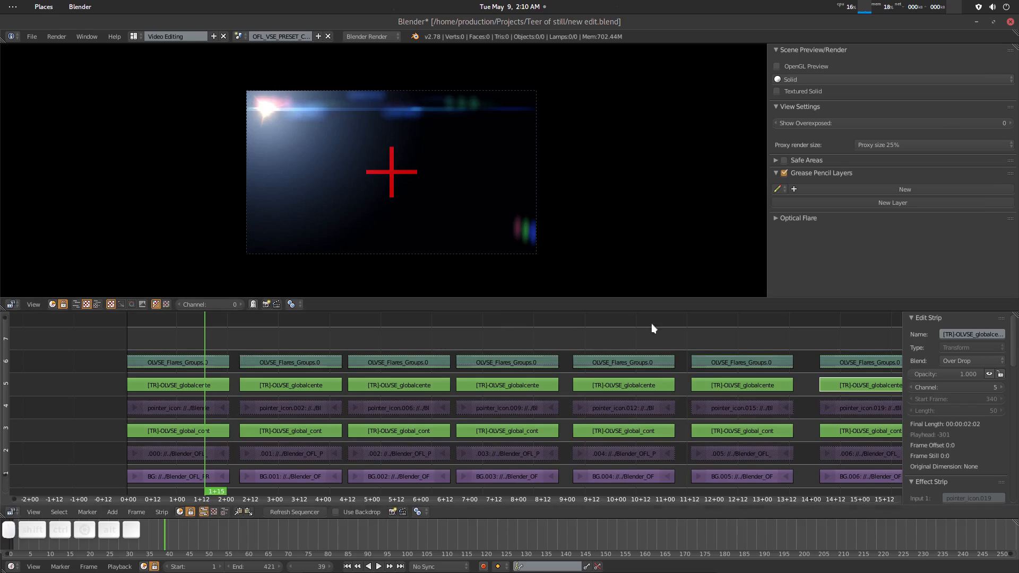
Expand the Optical Flare settings and collapse the Grease Pencil Layers settings
{"action": "left_click", "coordinate": [777, 219]}
{"action": "left_click", "coordinate": [776, 219]}
{"action": "left_click", "coordinate": [776, 219]}
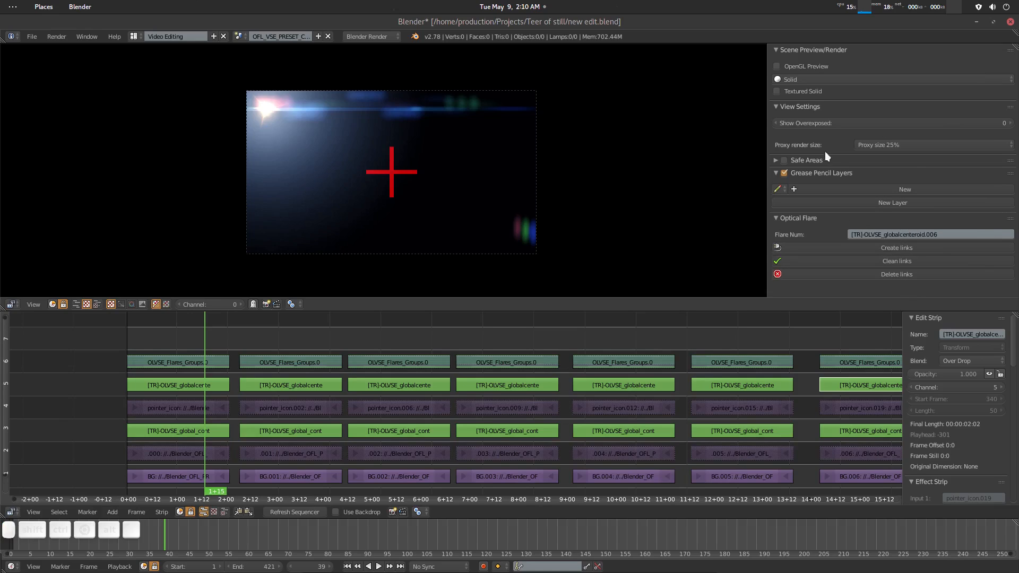
{"action": "left_click", "coordinate": [775, 173]}
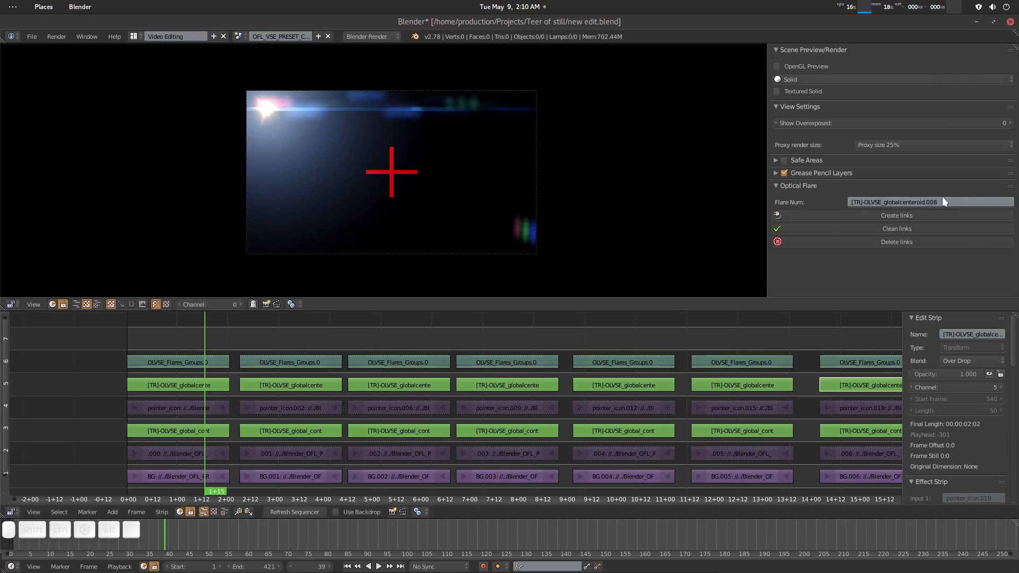
Inspect the first flare preset by selecting its .000 image strip and its global centeroid transform strip
{"action": "right_click", "coordinate": [186, 457]}
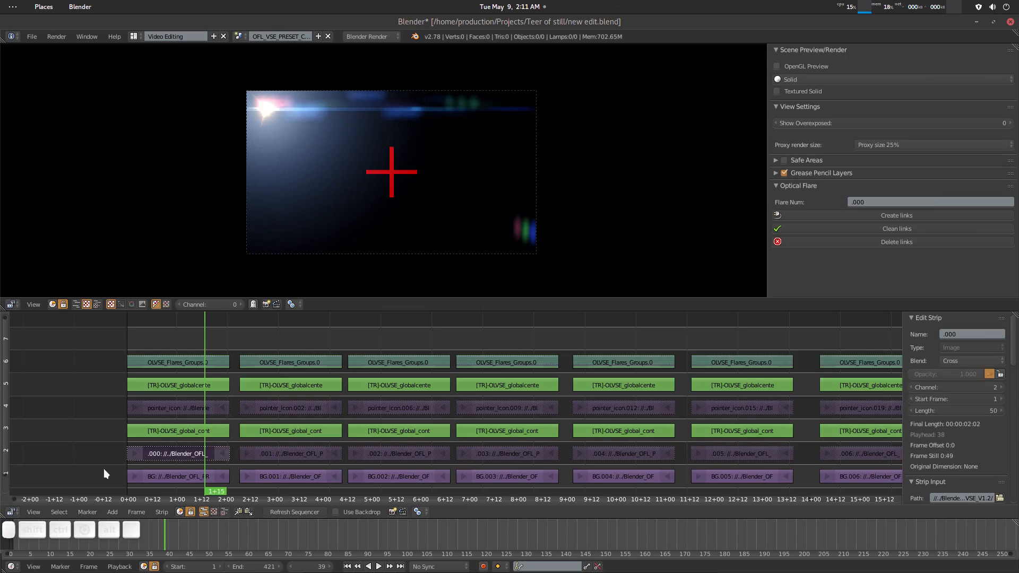
{"action": "middle_click_drag", "start_coordinate": [351, 364], "coordinate": [353, 341]}
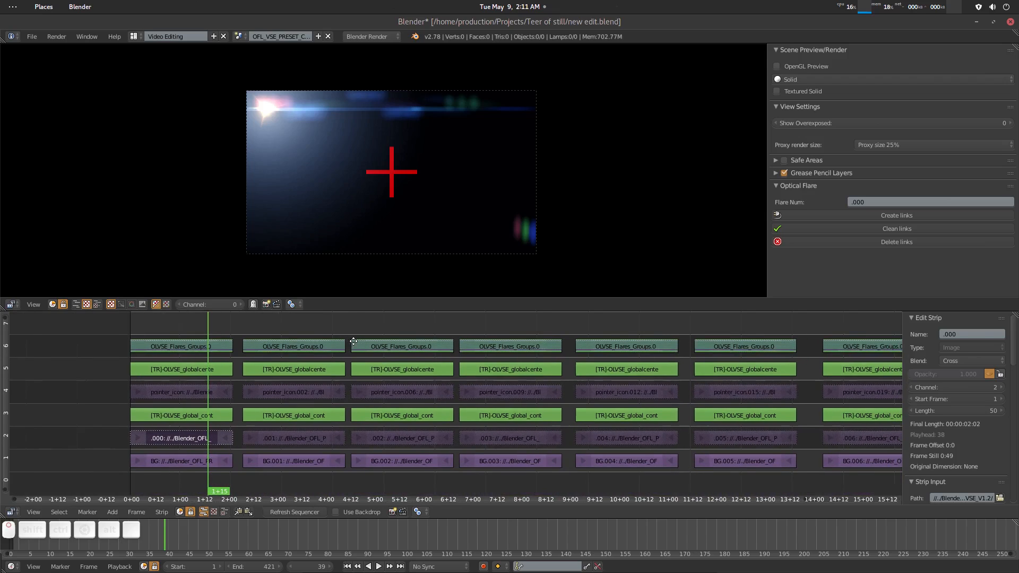
{"action": "middle_click_drag", "start_coordinate": [523, 375], "coordinate": [515, 400]}
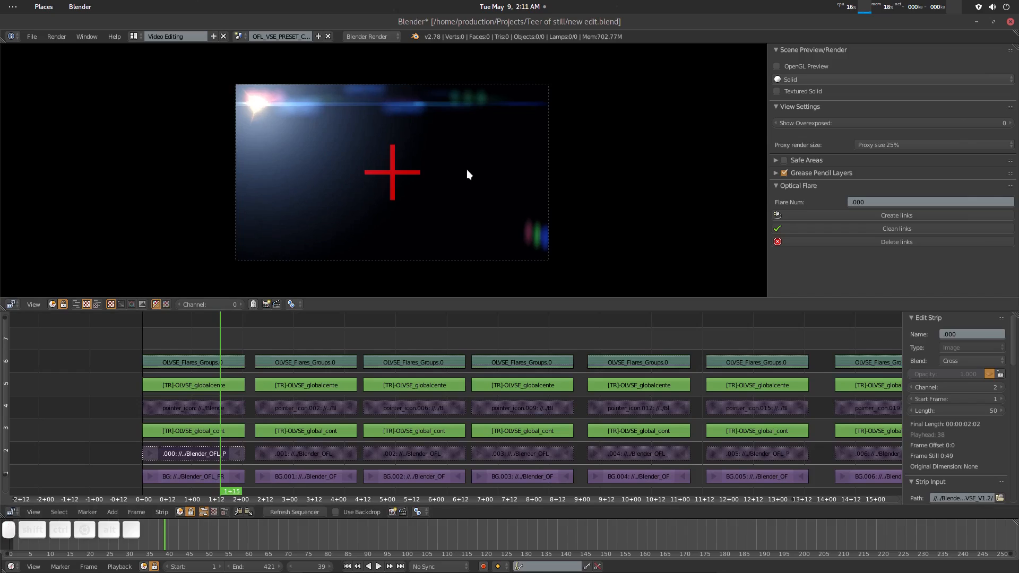
{"action": "middle_click_drag", "start_coordinate": [465, 175], "coordinate": [442, 174]}
{"action": "left_click", "coordinate": [371, 171]}
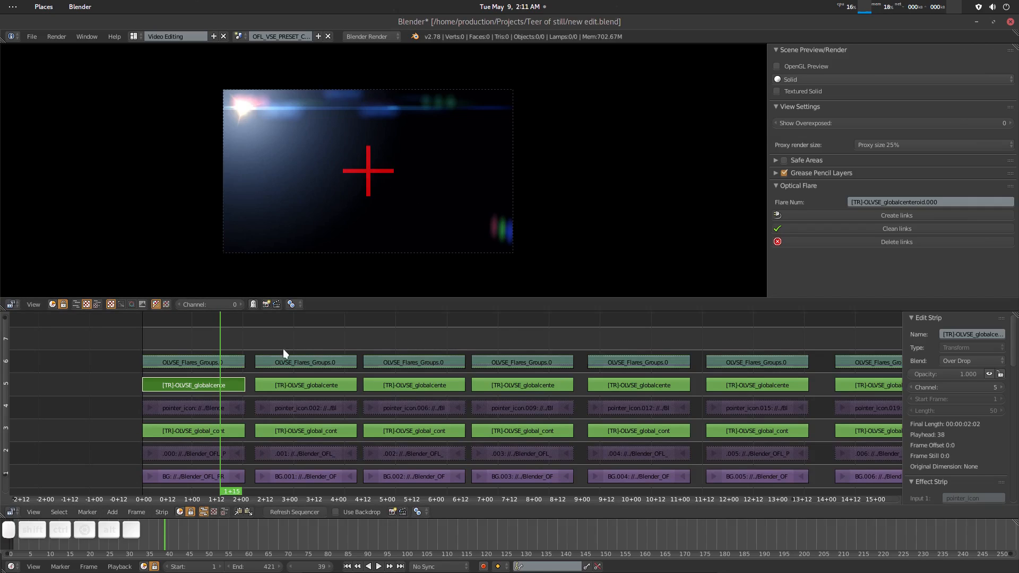
Preview the flare presets by moving the playhead across the strip groups, ending back on the first group
{"action": "middle_click_drag", "start_coordinate": [252, 345], "coordinate": [210, 331]}
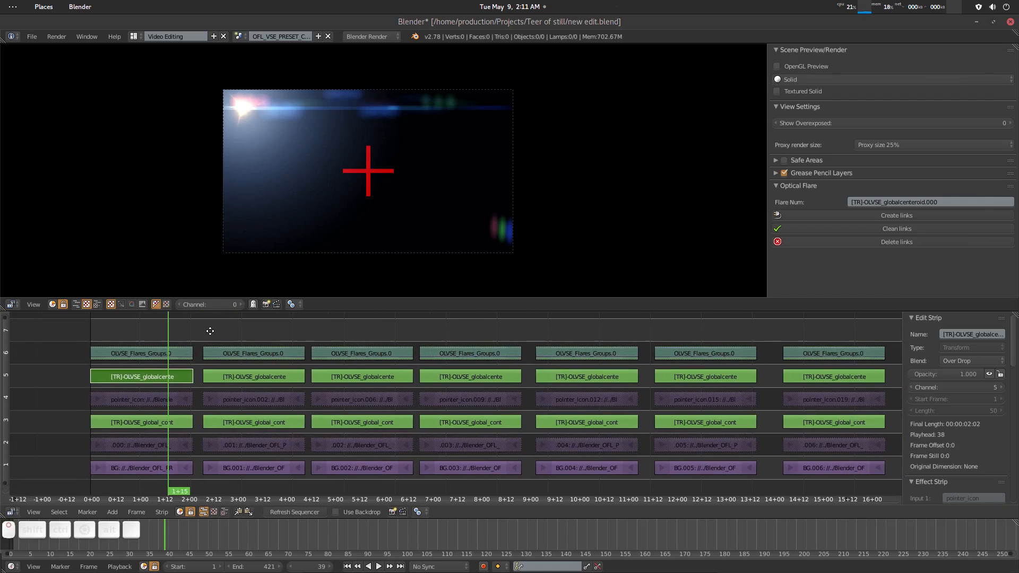
{"action": "left_click", "coordinate": [255, 336]}
{"action": "left_click", "coordinate": [349, 336]}
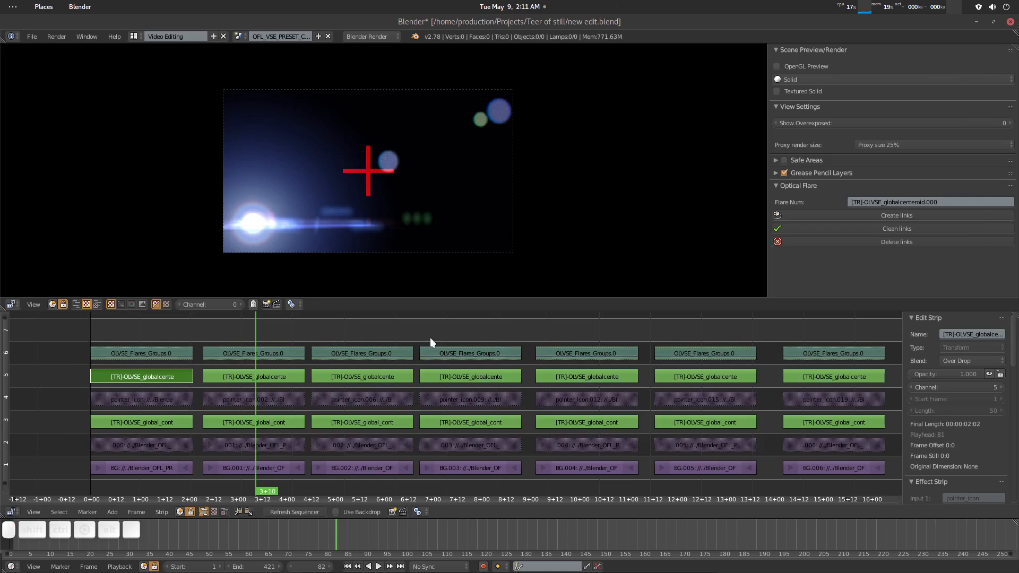
{"action": "left_click", "coordinate": [479, 335]}
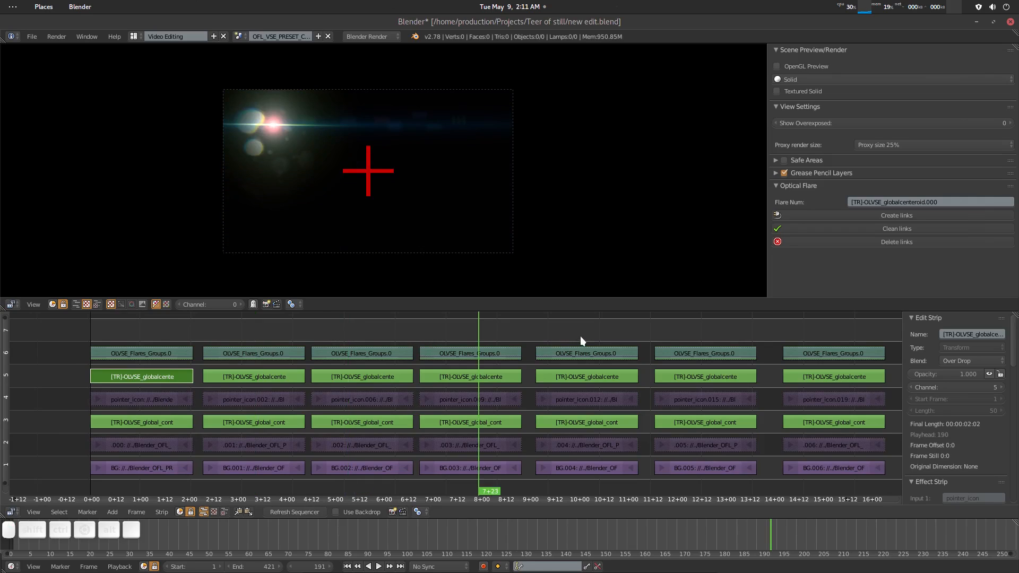
{"action": "left_click", "coordinate": [580, 336]}
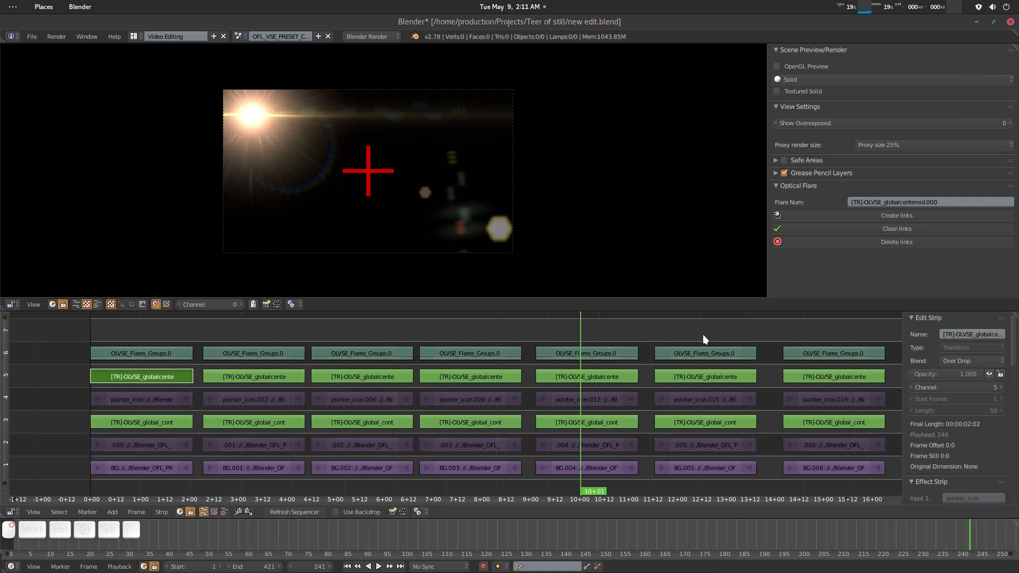
{"action": "left_click", "coordinate": [702, 334]}
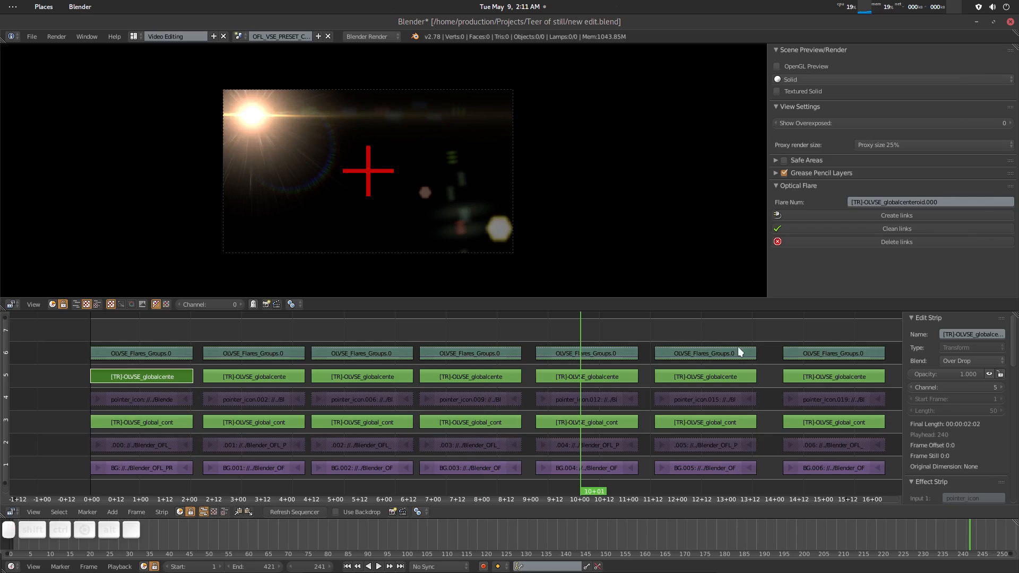
{"action": "left_click", "coordinate": [822, 334]}
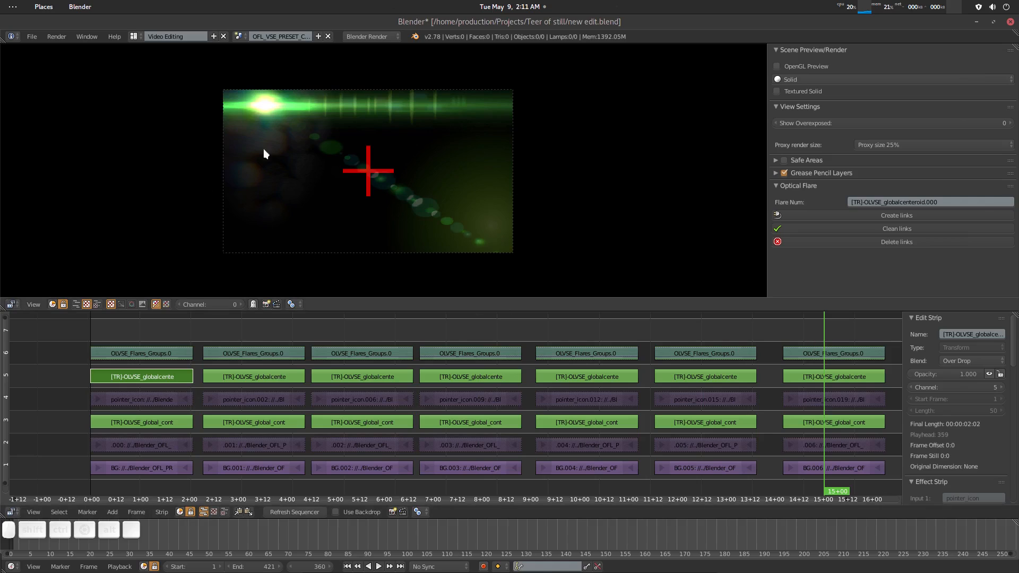
{"action": "left_click", "coordinate": [130, 338]}
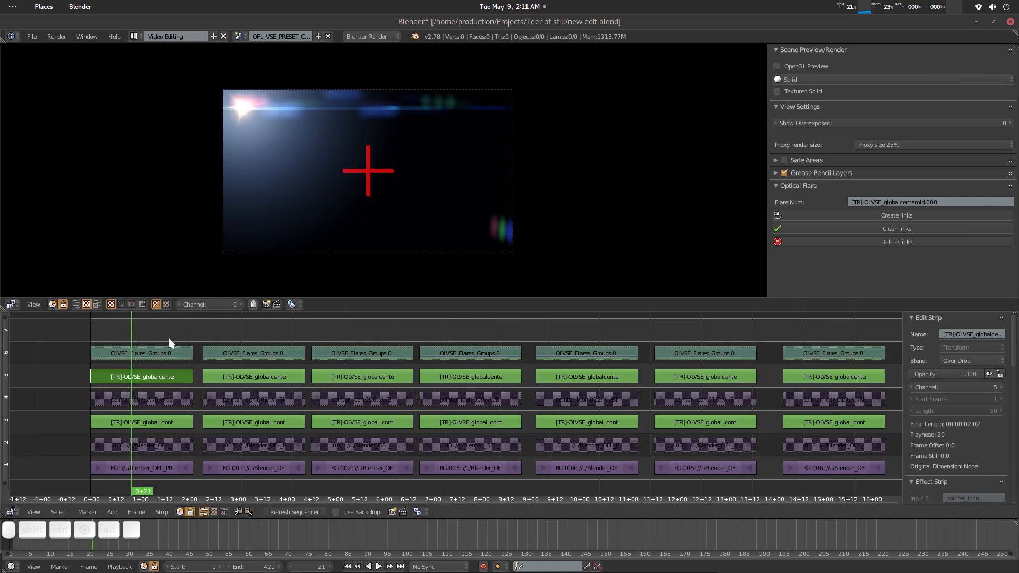
Compare the flare numbers of the first four presets by selecting image strips .000 to .003, ending on .000
{"action": "middle_click_drag", "start_coordinate": [169, 339], "coordinate": [212, 336]}
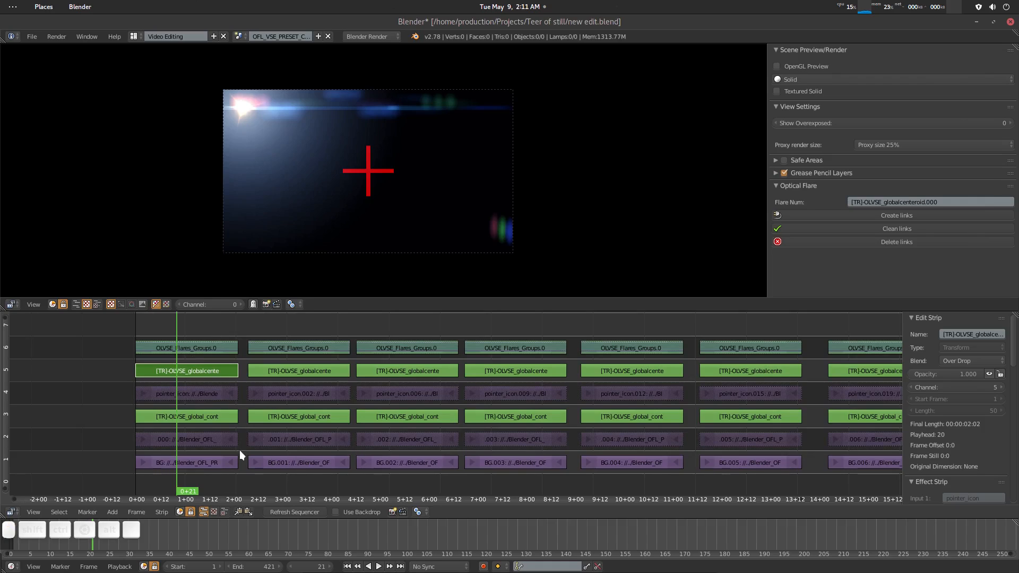
{"action": "middle_click_drag", "start_coordinate": [257, 474], "coordinate": [253, 465]}
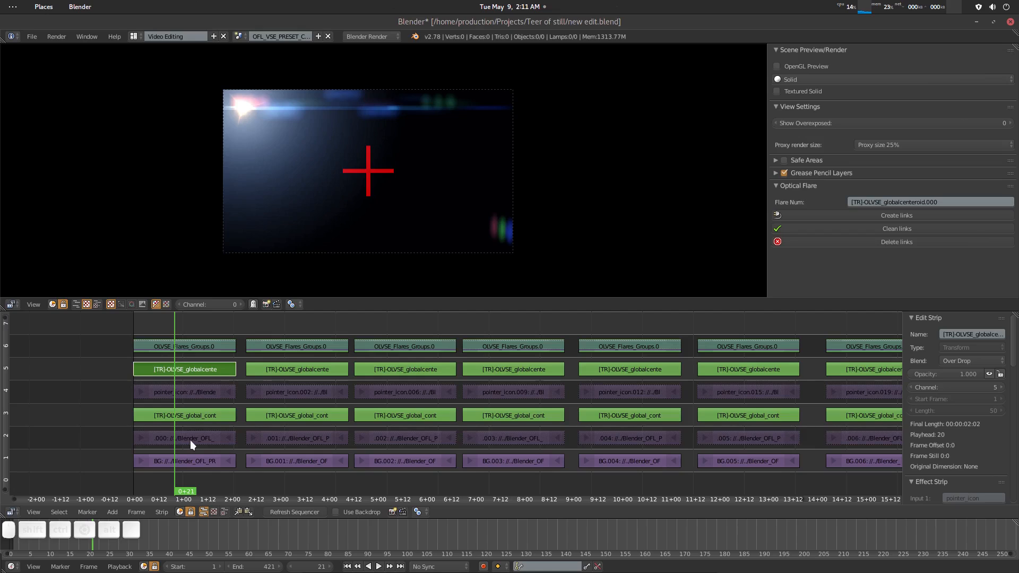
{"action": "middle_click_drag", "start_coordinate": [227, 322], "coordinate": [230, 327]}
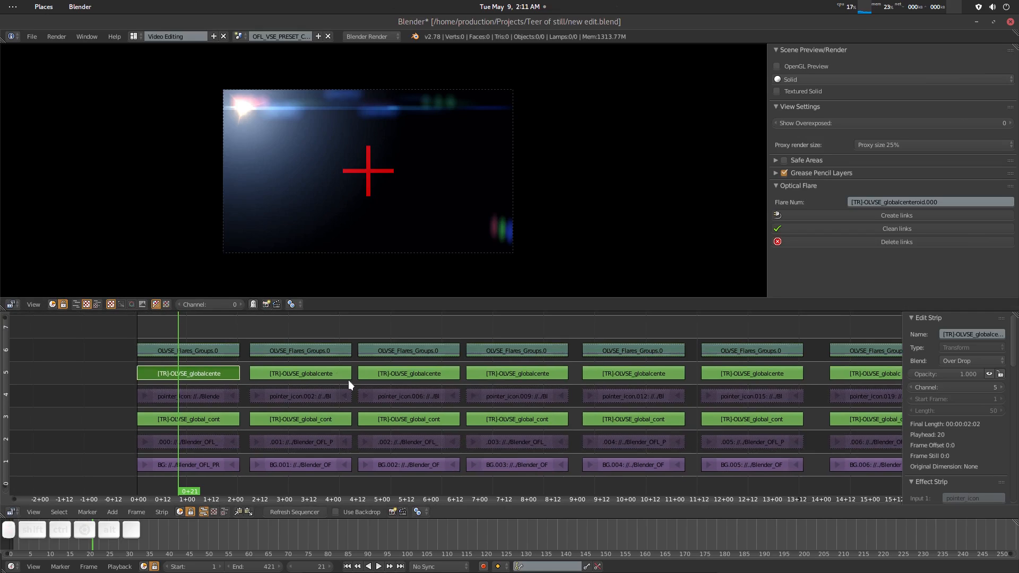
{"action": "key", "text": "a"}
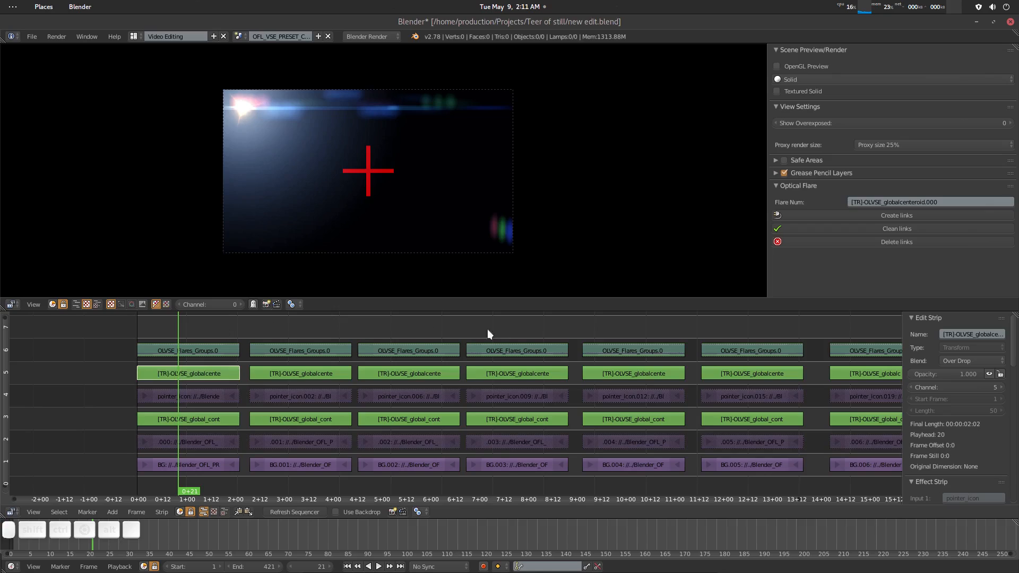
{"action": "left_click", "coordinate": [205, 444]}
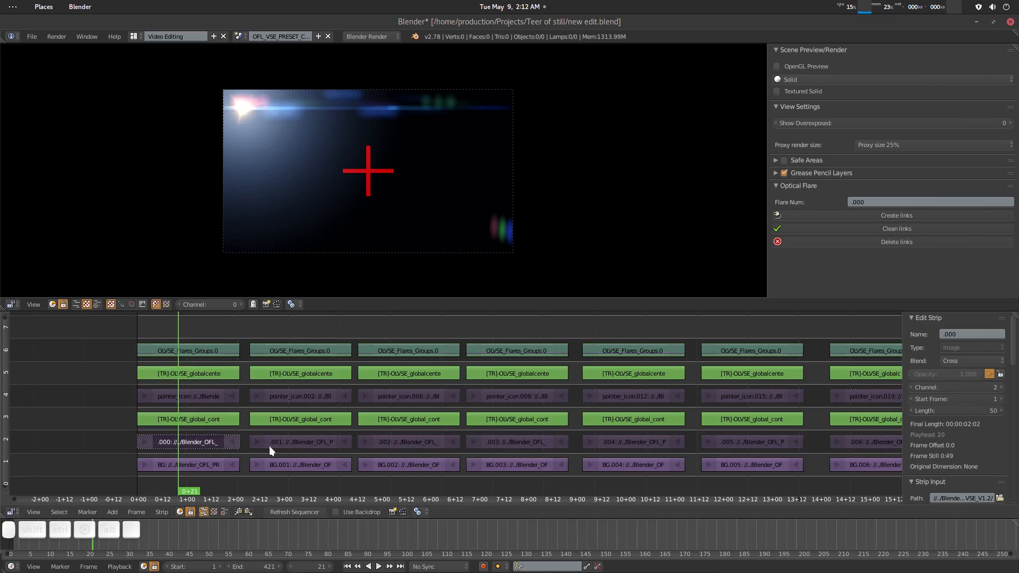
{"action": "left_click", "coordinate": [290, 446]}
{"action": "left_click", "coordinate": [400, 441]}
{"action": "left_click", "coordinate": [528, 438]}
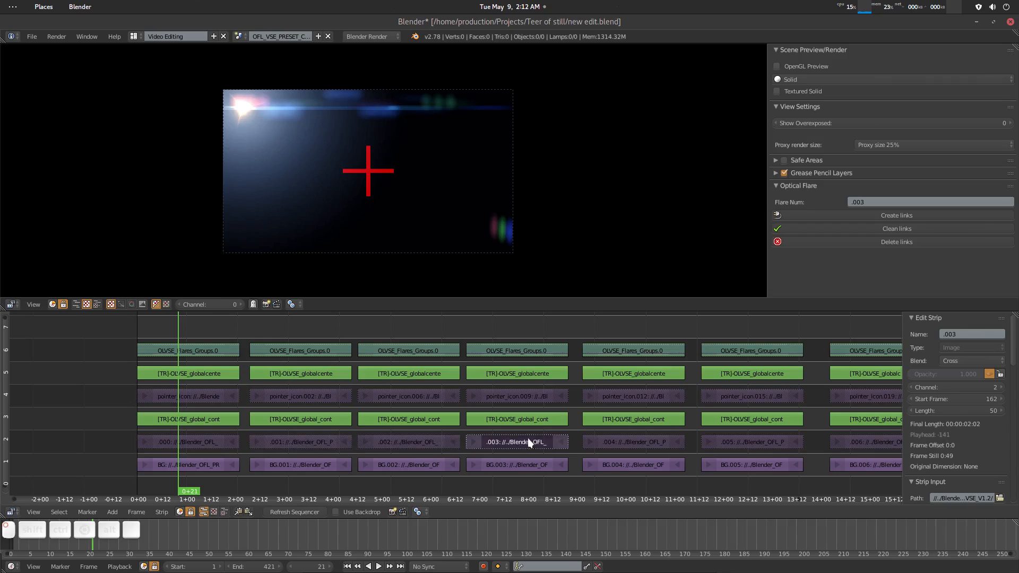
{"action": "left_click", "coordinate": [173, 444]}
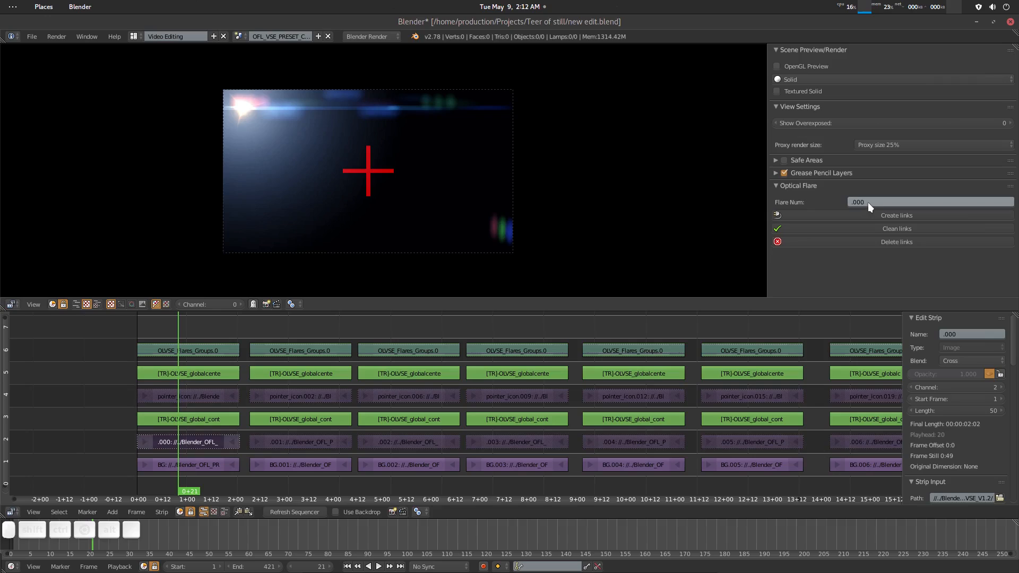
{"action": "left_click", "coordinate": [325, 441]}
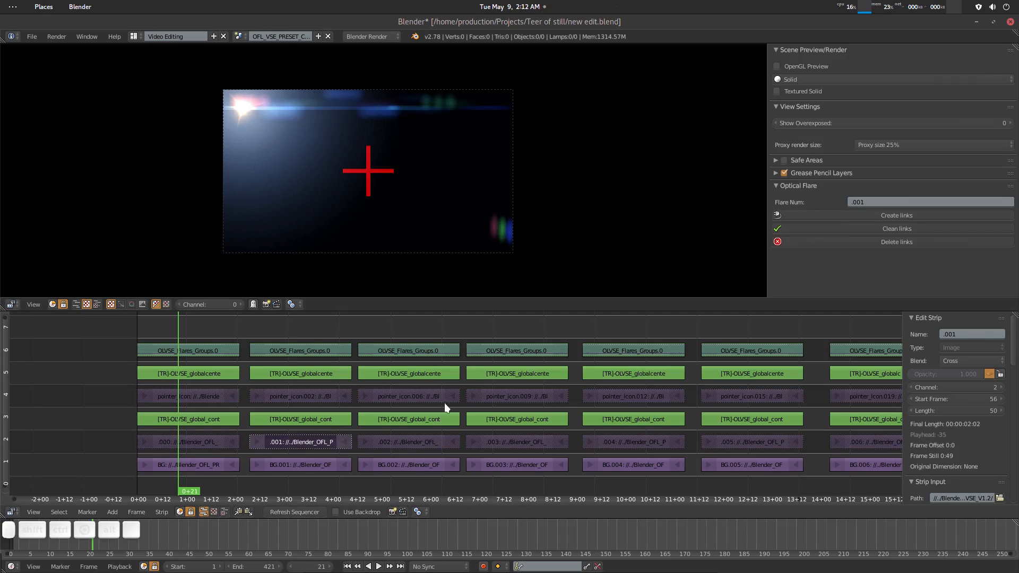
{"action": "left_click", "coordinate": [433, 439]}
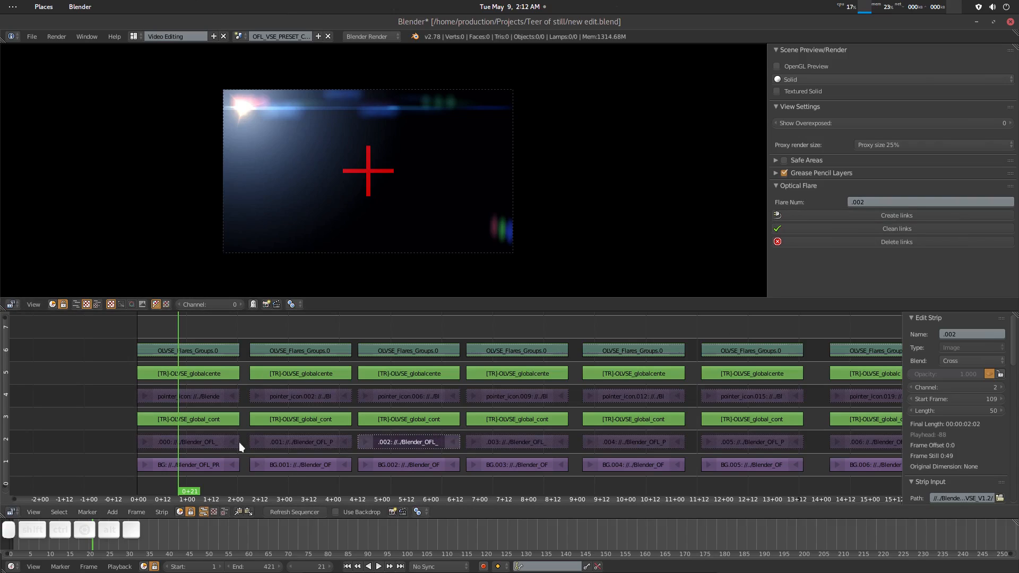
{"action": "left_click", "coordinate": [202, 442]}
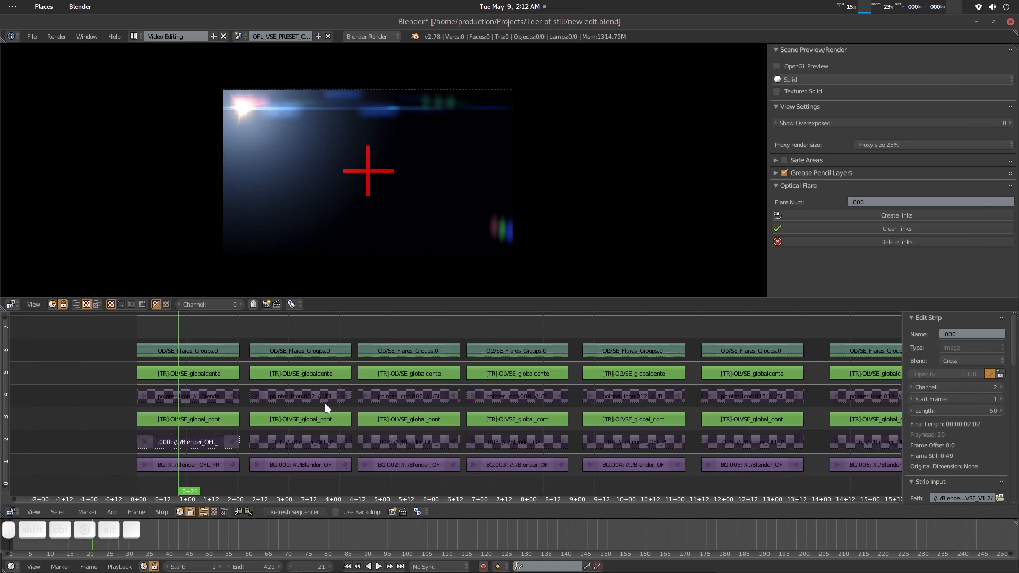
Create the Optical Flare links for strip .000 and select its global control transform in the preview
{"action": "middle_click_drag", "start_coordinate": [325, 403], "coordinate": [327, 407]}
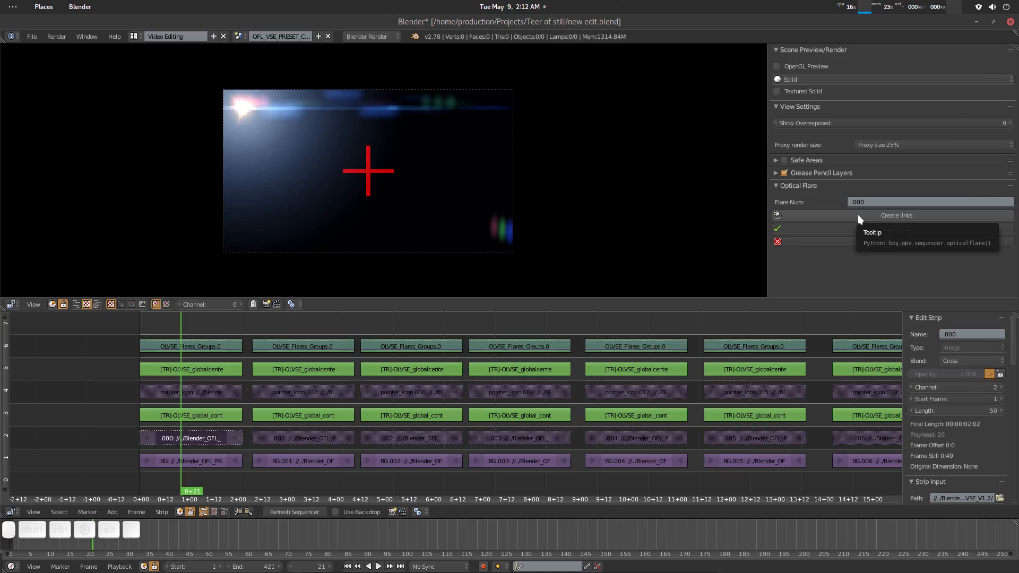
{"action": "left_click", "coordinate": [901, 215]}
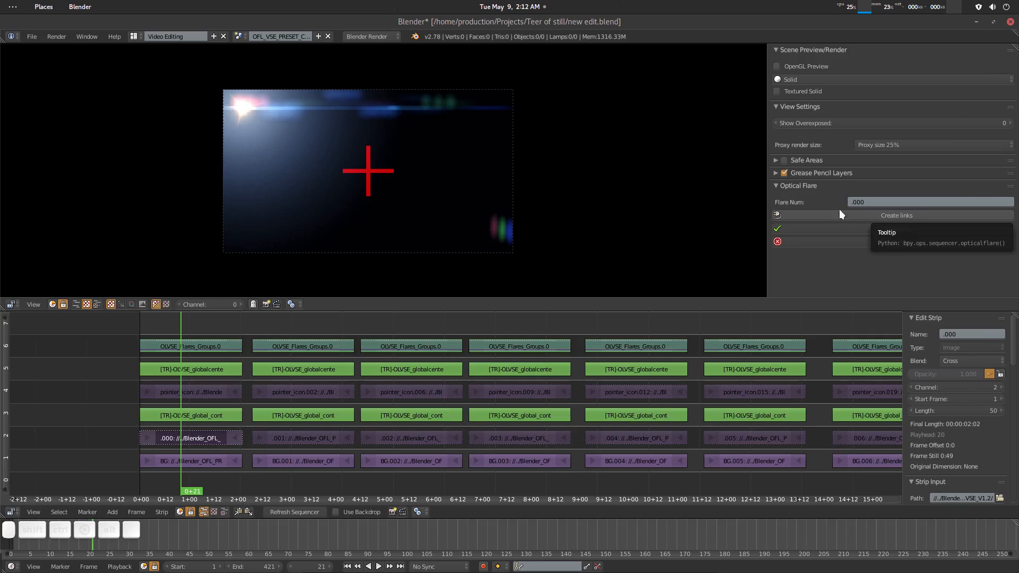
{"action": "left_click", "coordinate": [250, 109]}
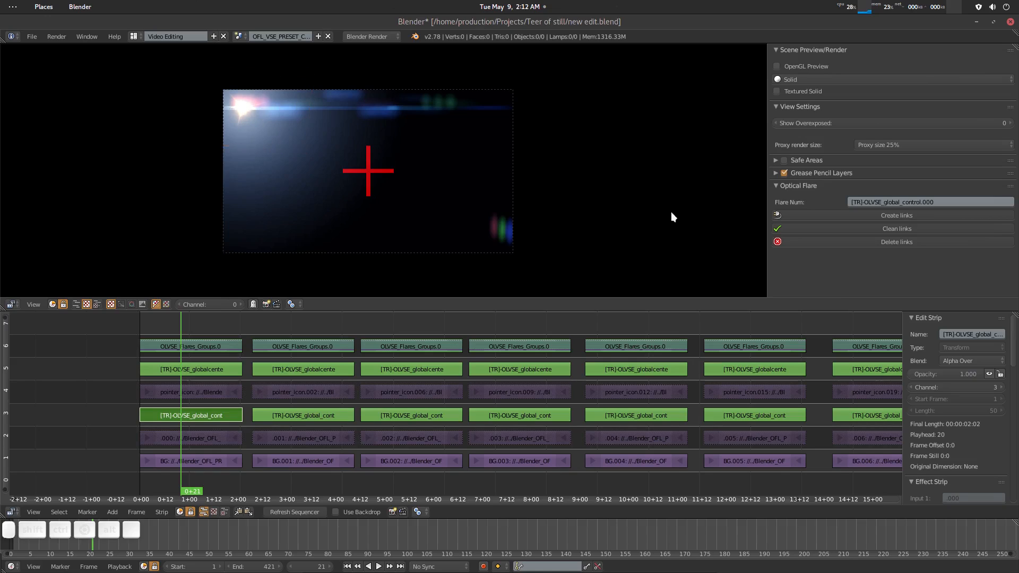
Select the .000 image strip, delete its Optical Flare links and create them again
{"action": "left_click", "coordinate": [199, 439]}
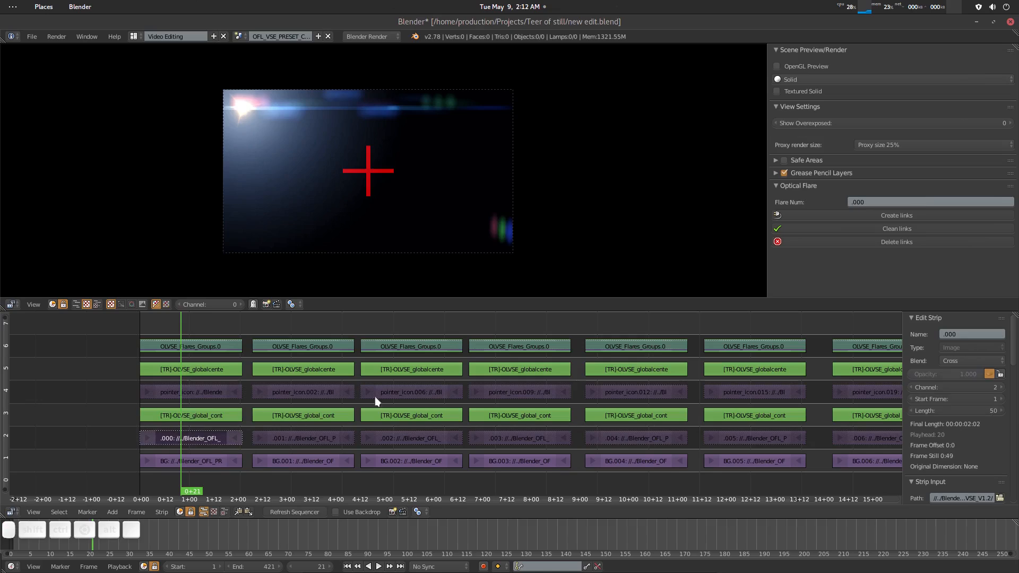
{"action": "left_click", "coordinate": [898, 243]}
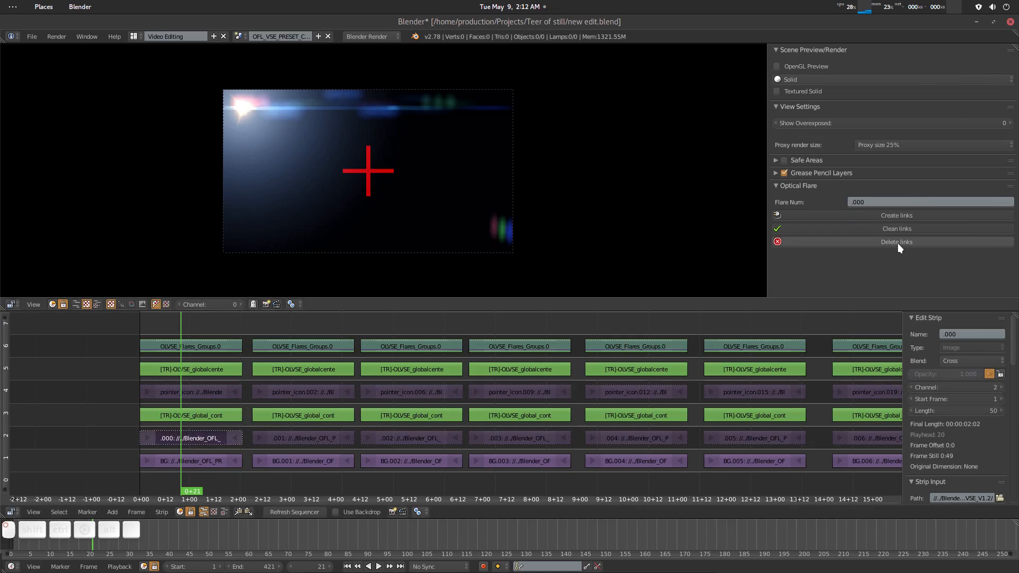
{"action": "left_click", "coordinate": [872, 215]}
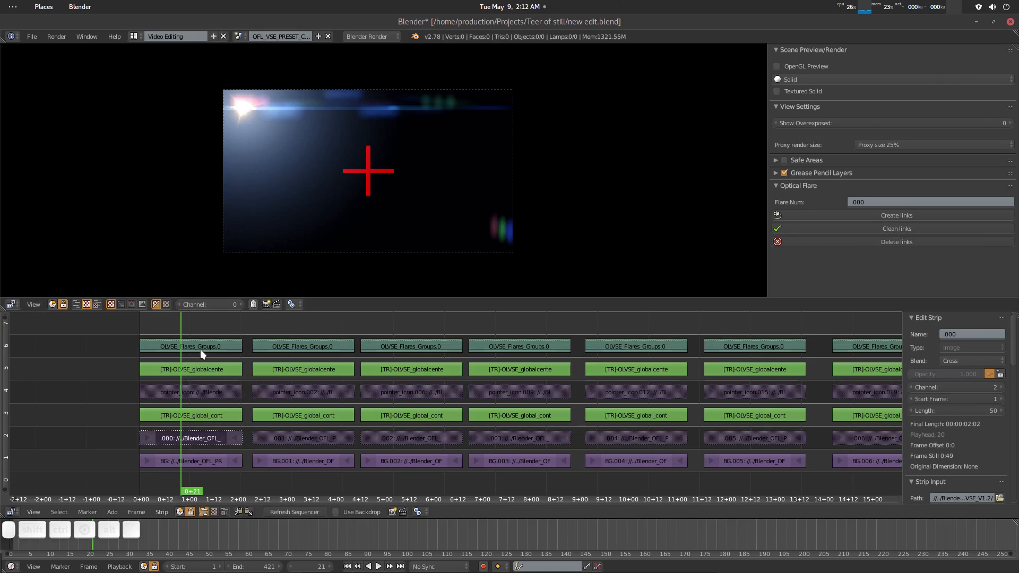
Move the .000 flare's global control twice in the preview, refreshing the sequencer between moves and leaving the light near the frame's upper-left corner
{"action": "left_click", "coordinate": [247, 107]}
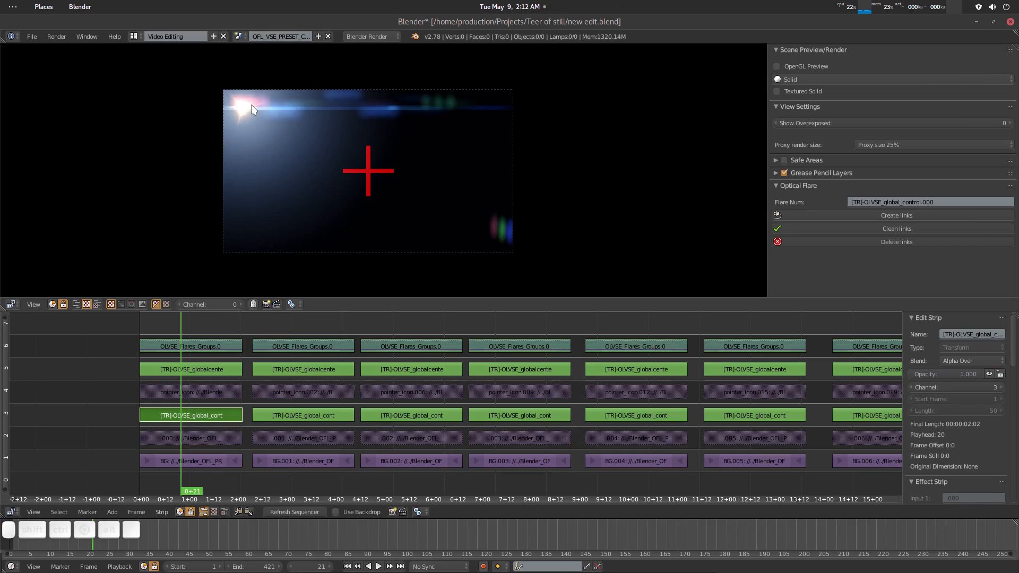
{"action": "key", "text": "g"}
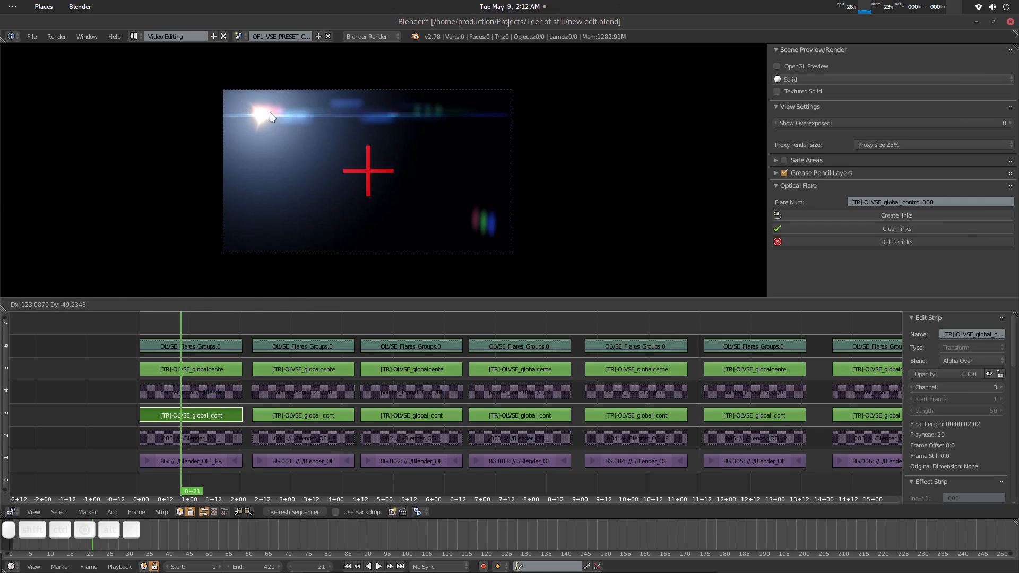
{"action": "left_click", "coordinate": [342, 116]}
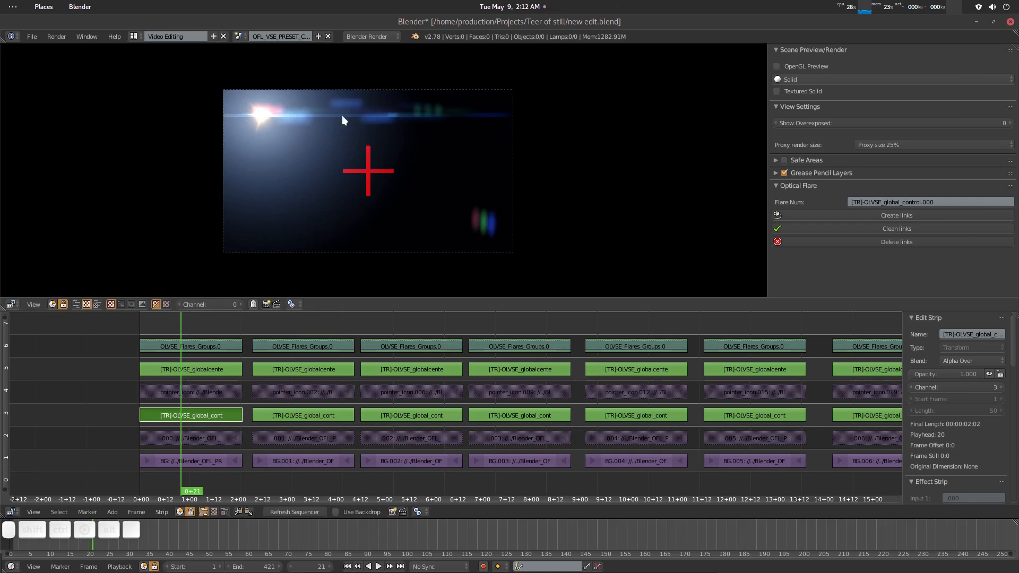
{"action": "left_click", "coordinate": [306, 511]}
{"action": "key", "text": "g"}
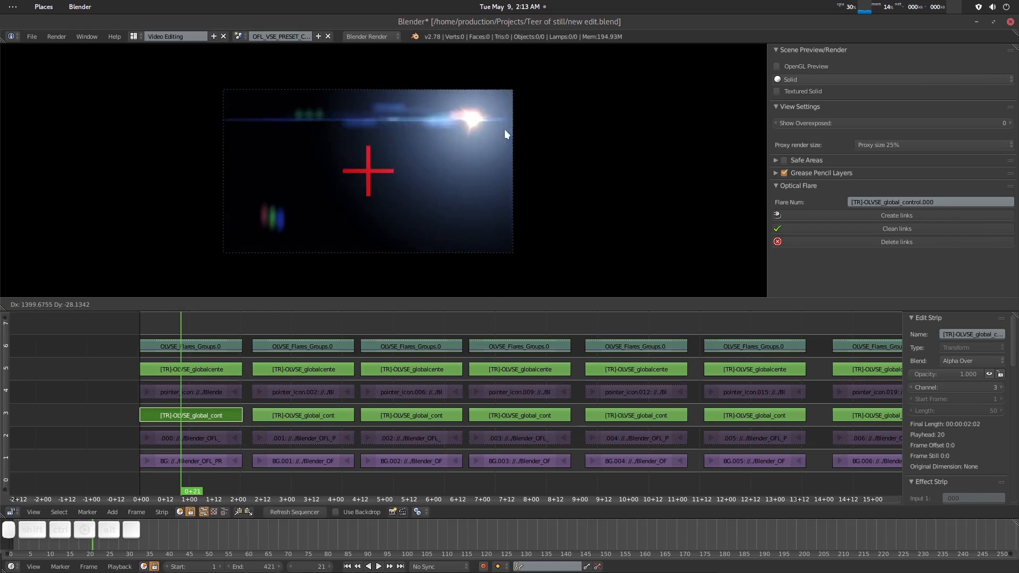
{"action": "left_click", "coordinate": [260, 106]}
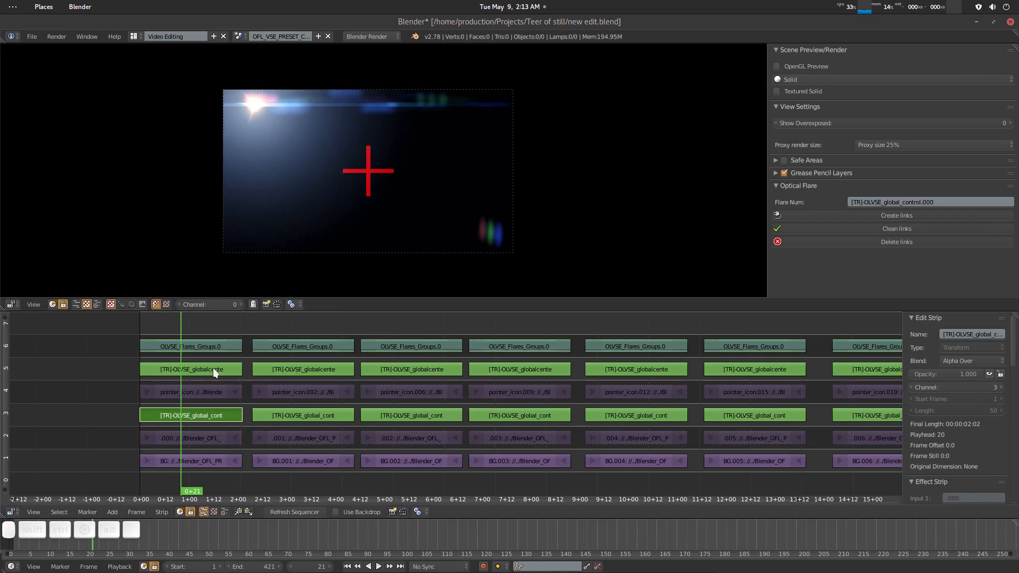
{"action": "right_click", "coordinate": [195, 438]}
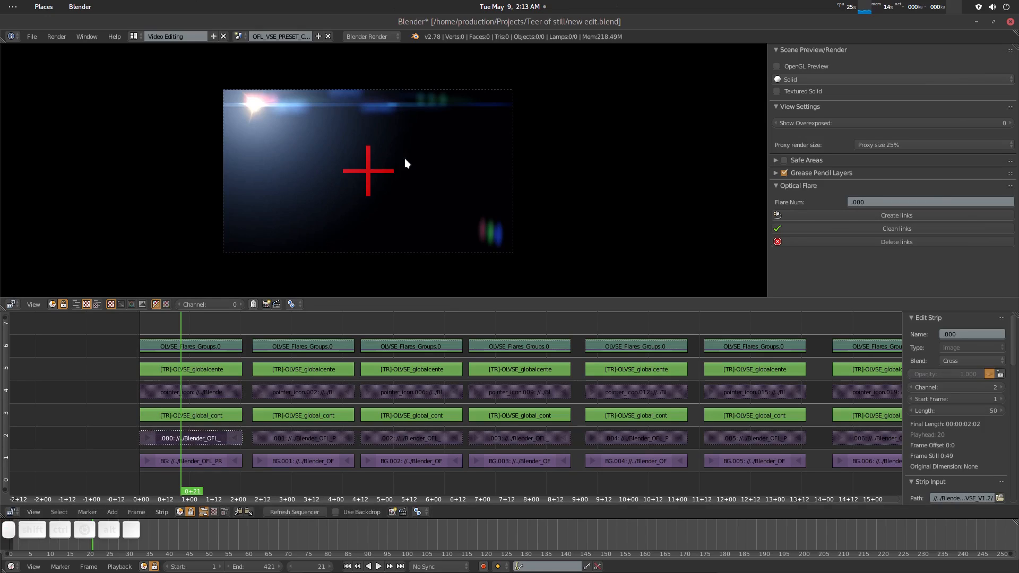
{"action": "right_click", "coordinate": [250, 107]}
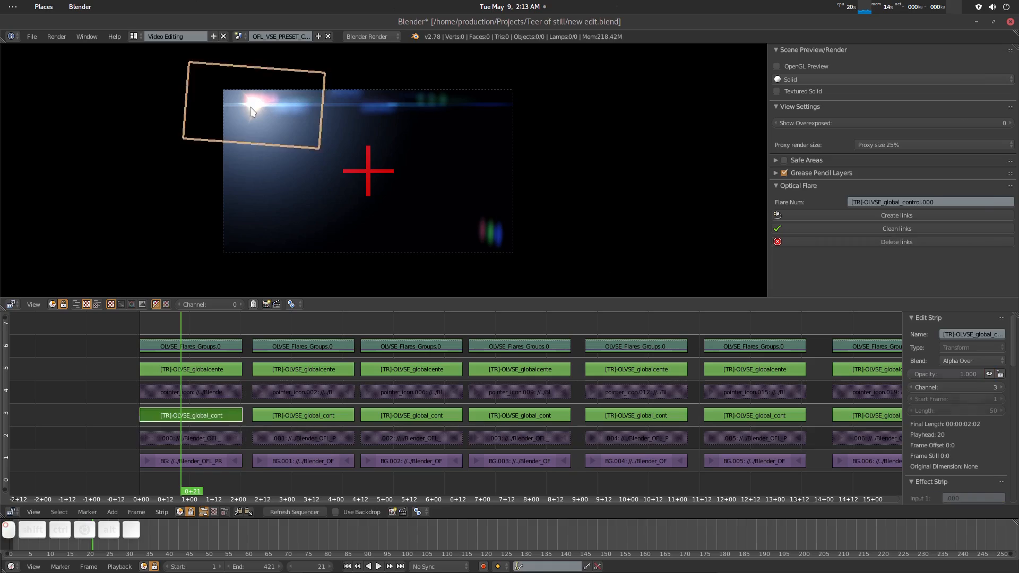
{"action": "key", "text": "g"}
{"action": "key", "text": "Escape"}
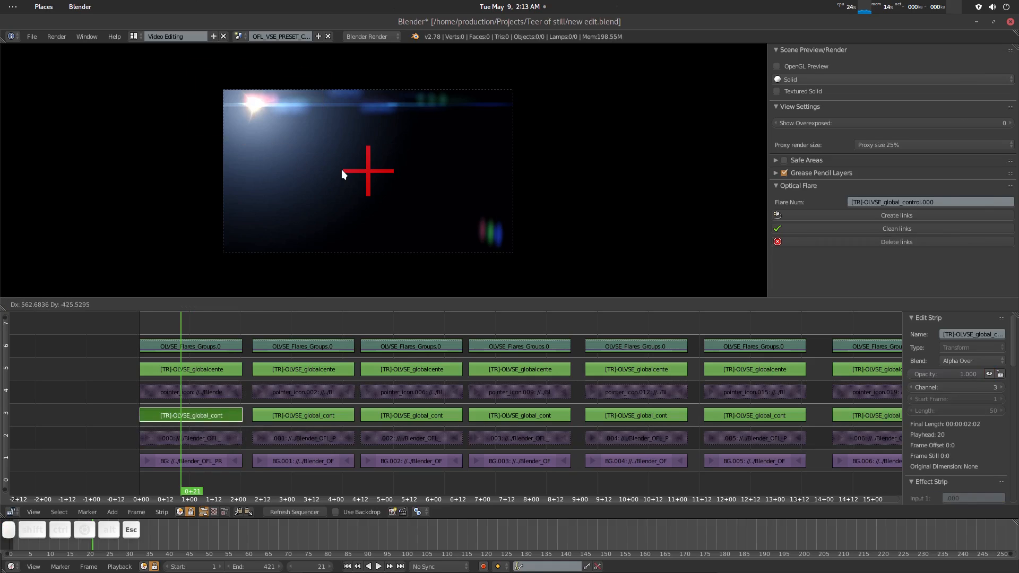
Create links for the .000 image strip and move its global control slightly right and down in the preview
{"action": "right_click", "coordinate": [195, 437]}
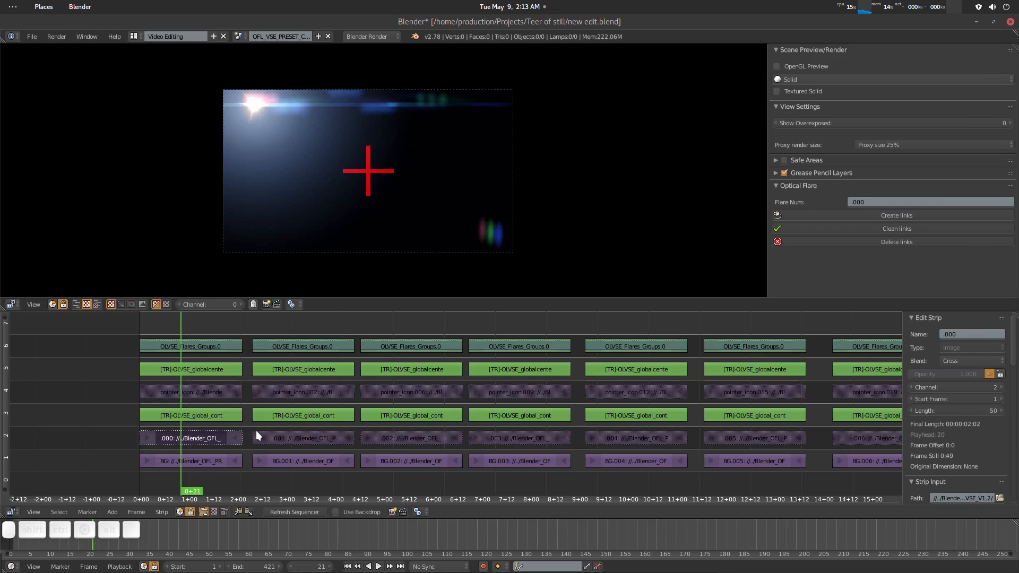
{"action": "middle_click_drag", "start_coordinate": [228, 397], "coordinate": [234, 435]}
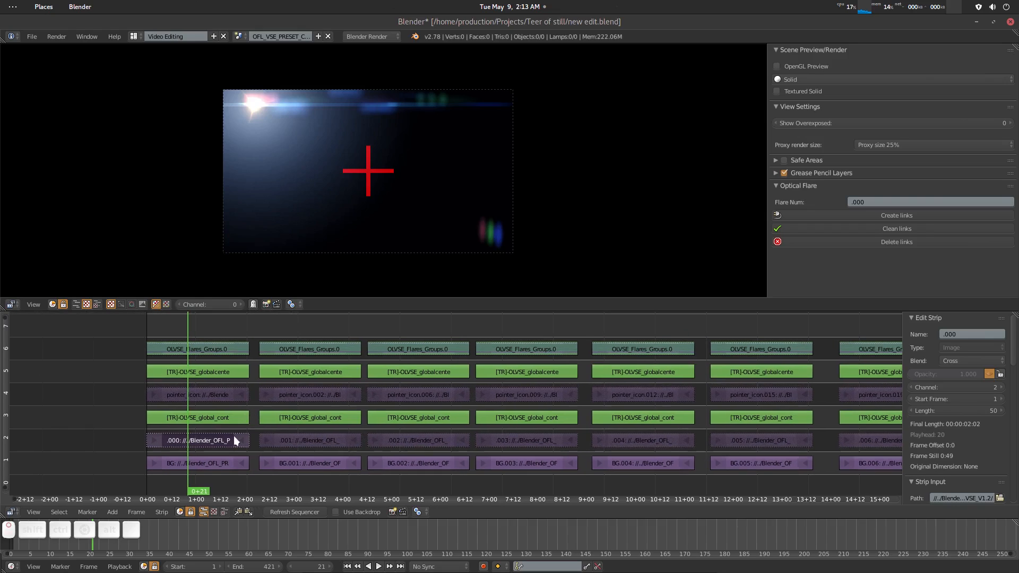
{"action": "left_click", "coordinate": [877, 215]}
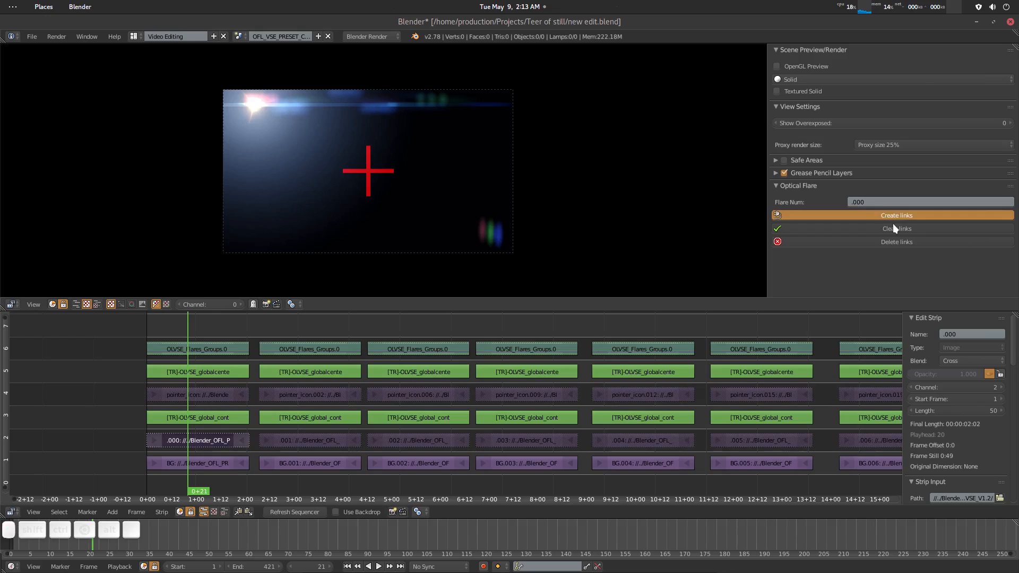
{"action": "left_click", "coordinate": [255, 108]}
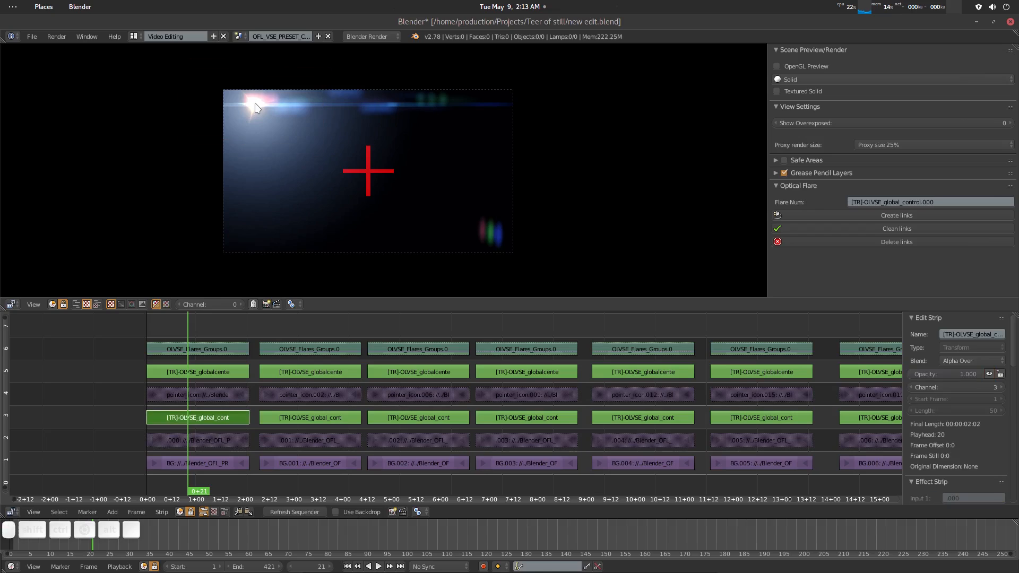
{"action": "key", "text": "g"}
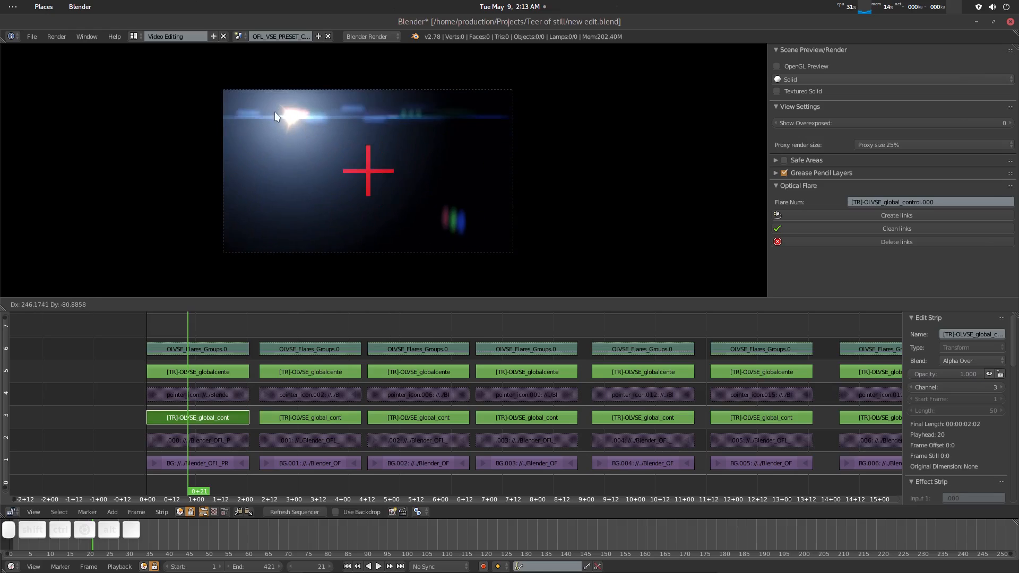
{"action": "left_click", "coordinate": [229, 156]}
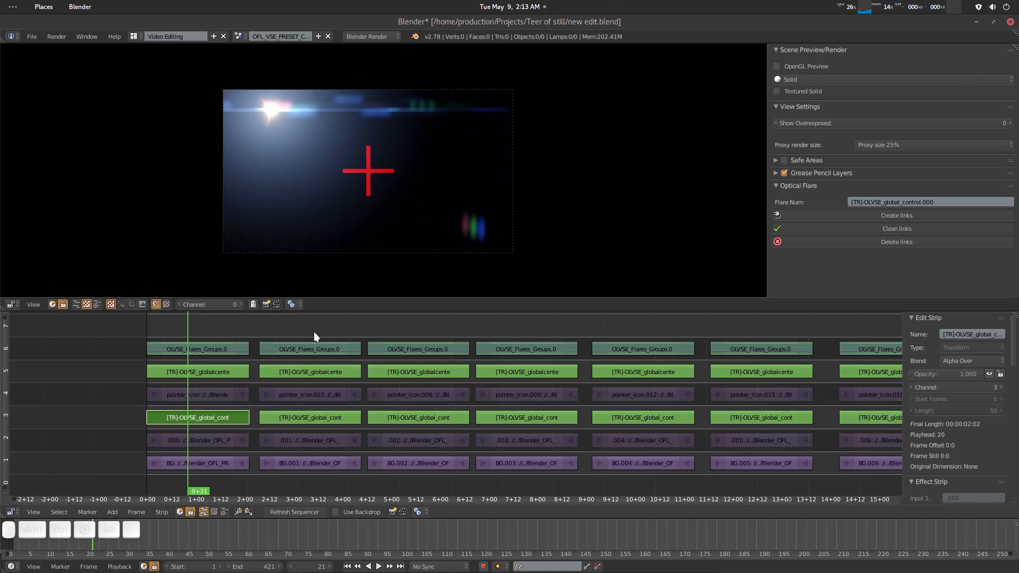
Move the playhead to frame 83, create and clean the links of image strip .001, and select its global control transform
{"action": "left_click", "coordinate": [314, 333]}
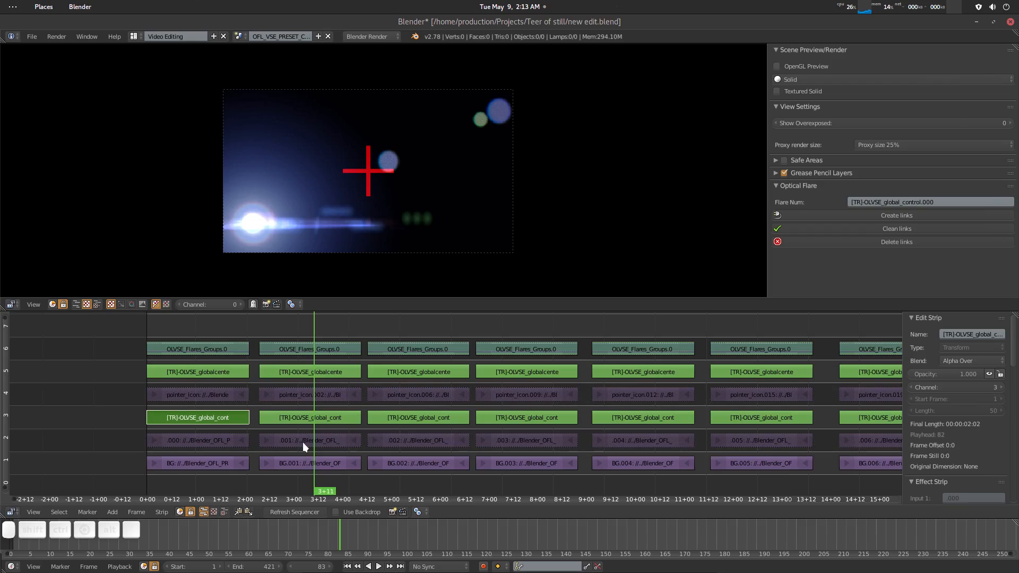
{"action": "right_click", "coordinate": [222, 439]}
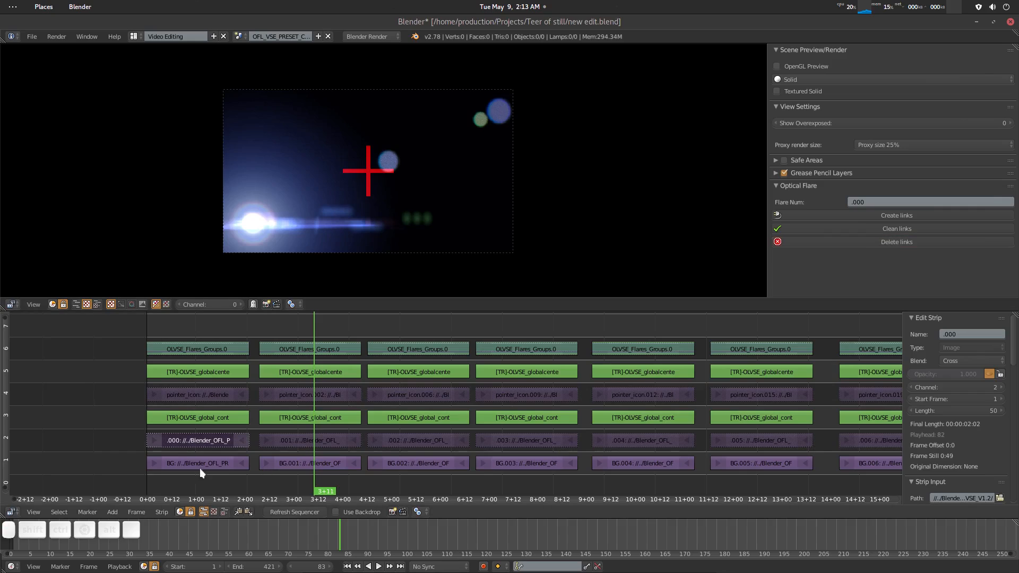
{"action": "right_click", "coordinate": [307, 442]}
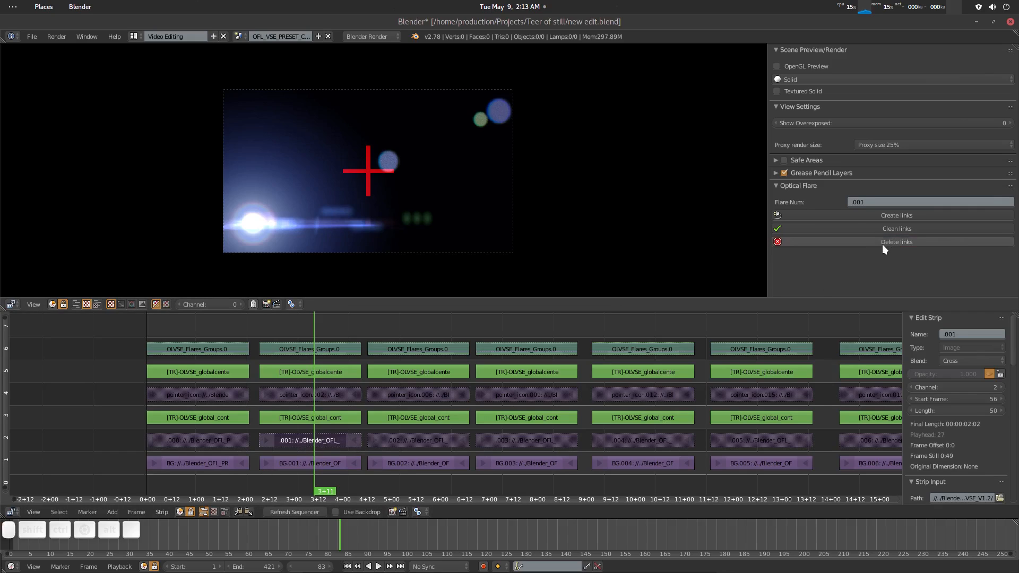
{"action": "left_click", "coordinate": [910, 216]}
{"action": "left_click", "coordinate": [908, 230]}
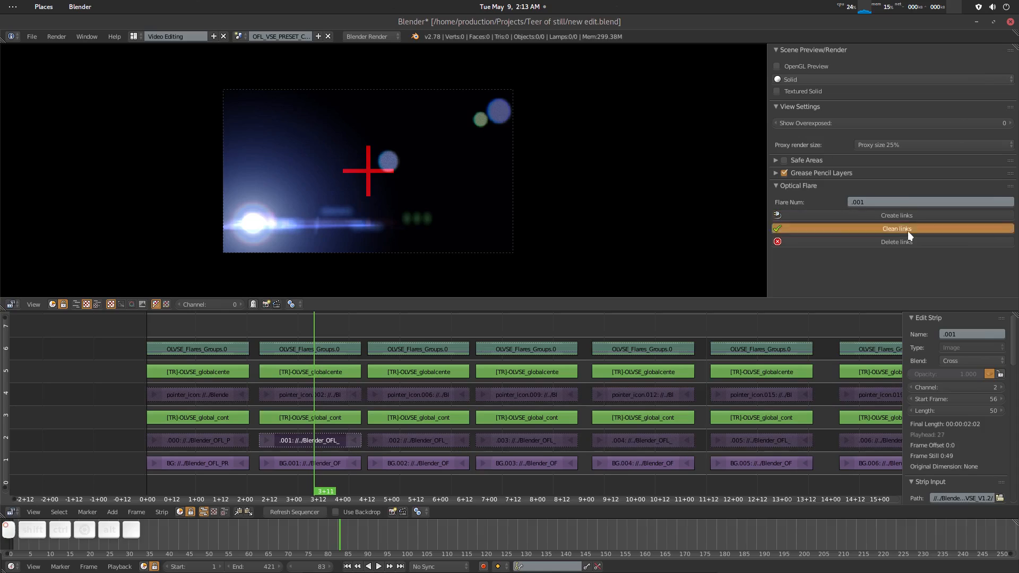
{"action": "right_click", "coordinate": [257, 224]}
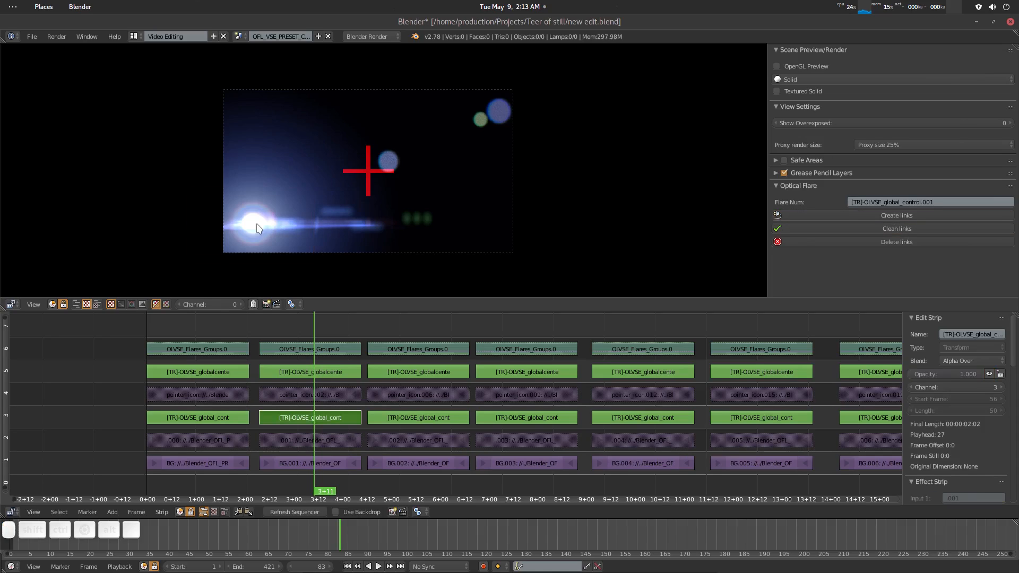
Move the .001 flare's global control to the frame's upper-right corner and shift its center pointer slightly left and up
{"action": "key", "text": "g"}
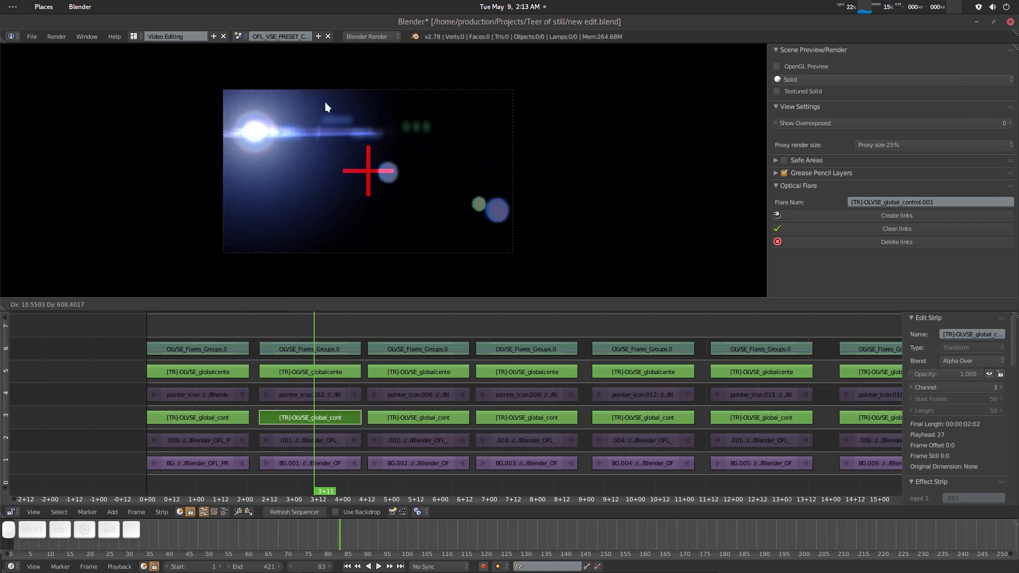
{"action": "left_click", "coordinate": [479, 104]}
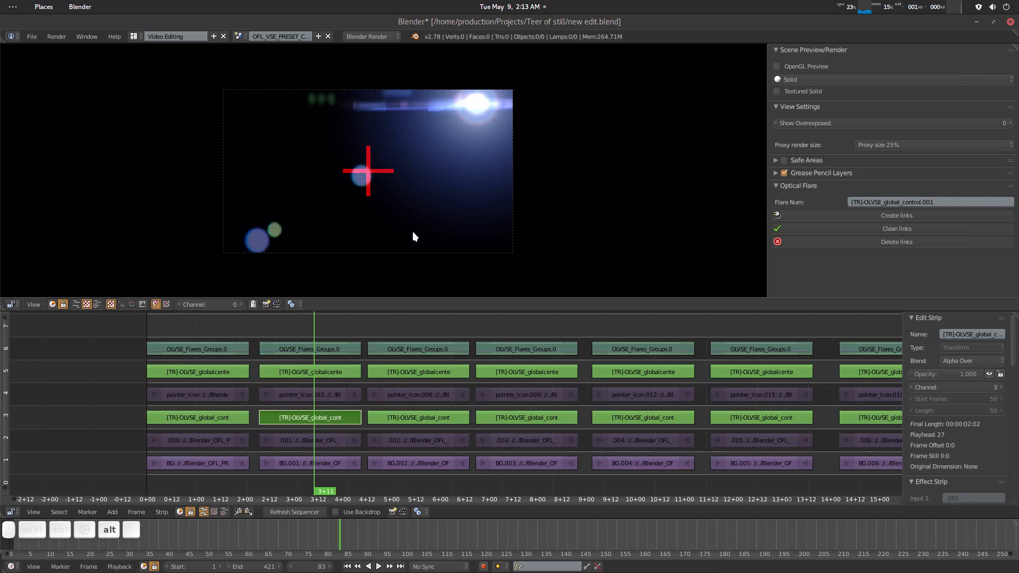
{"action": "left_click", "coordinate": [368, 150]}
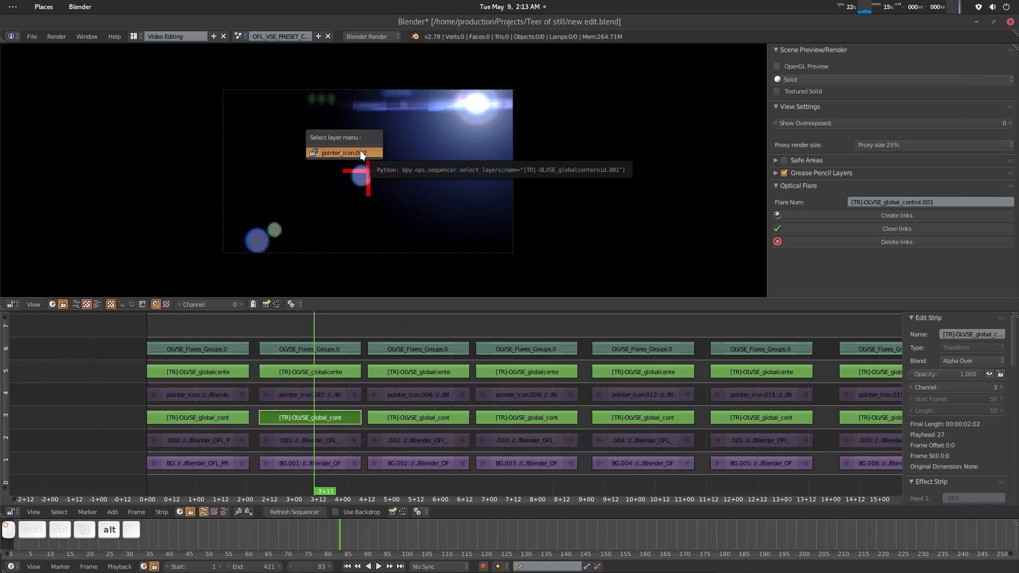
{"action": "left_click", "coordinate": [364, 153]}
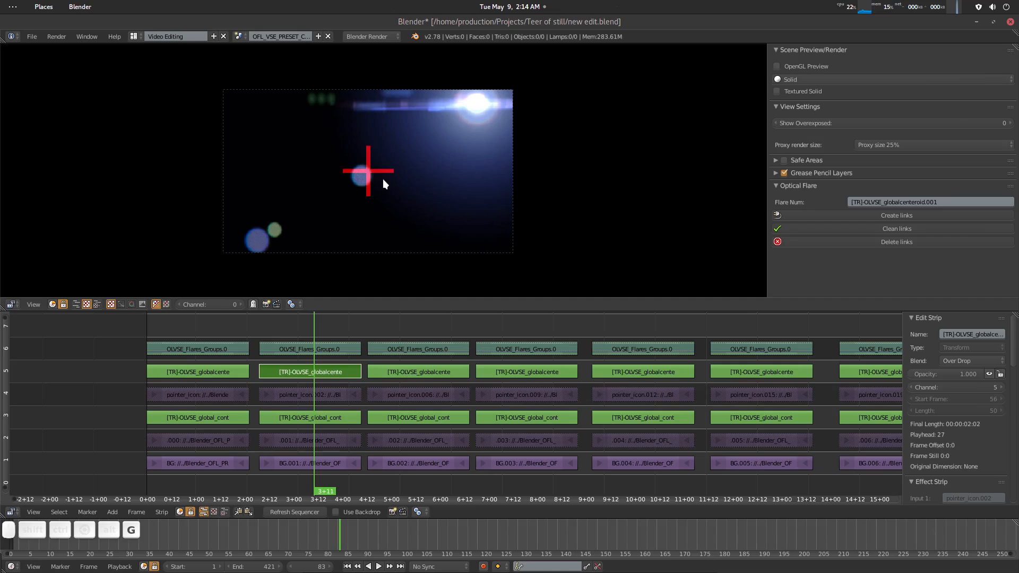
{"action": "key", "text": "g"}
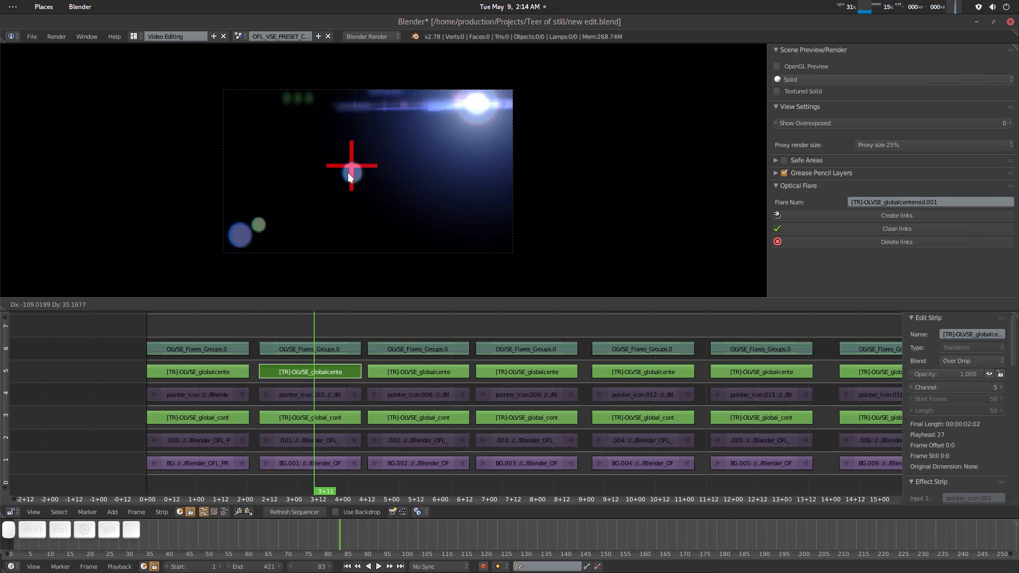
{"action": "left_click", "coordinate": [348, 172]}
Move the .001 flare's global control to the frame's lower-left corner and its center pointer to the right edge
{"action": "left_click", "coordinate": [469, 110]}
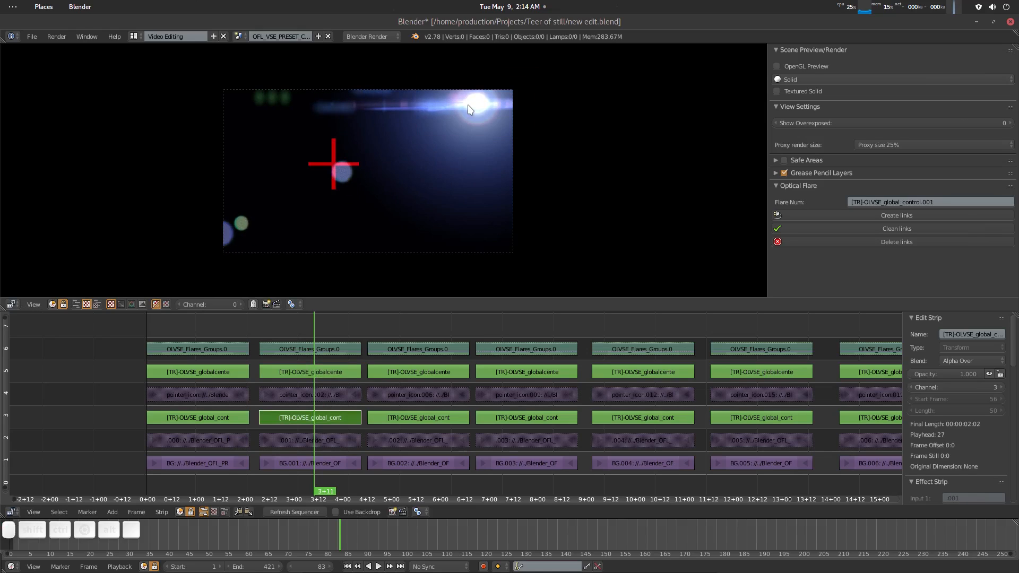
{"action": "key", "text": "g"}
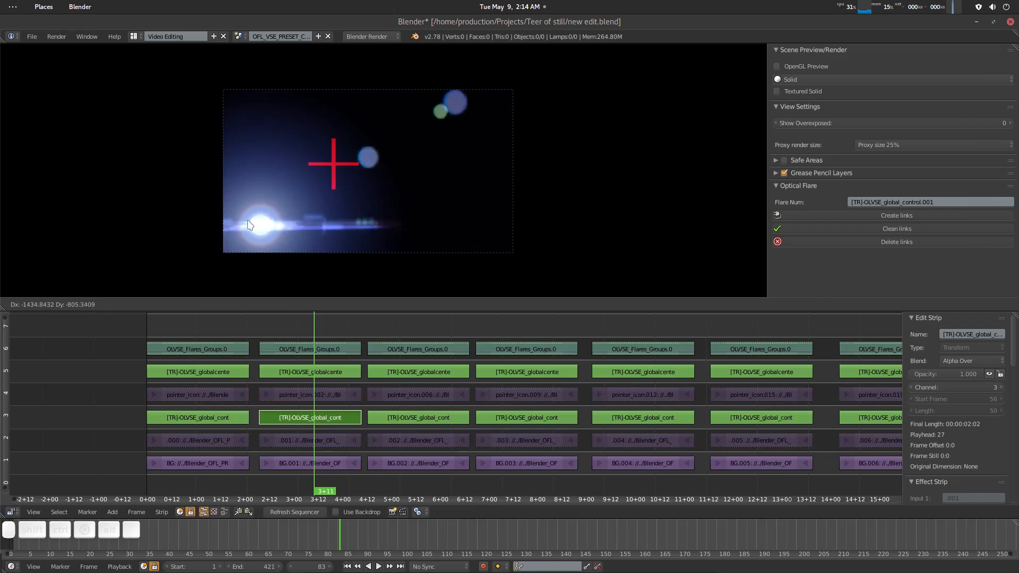
{"action": "left_click", "coordinate": [242, 220]}
{"action": "left_click", "coordinate": [335, 160], "text": "alt"}
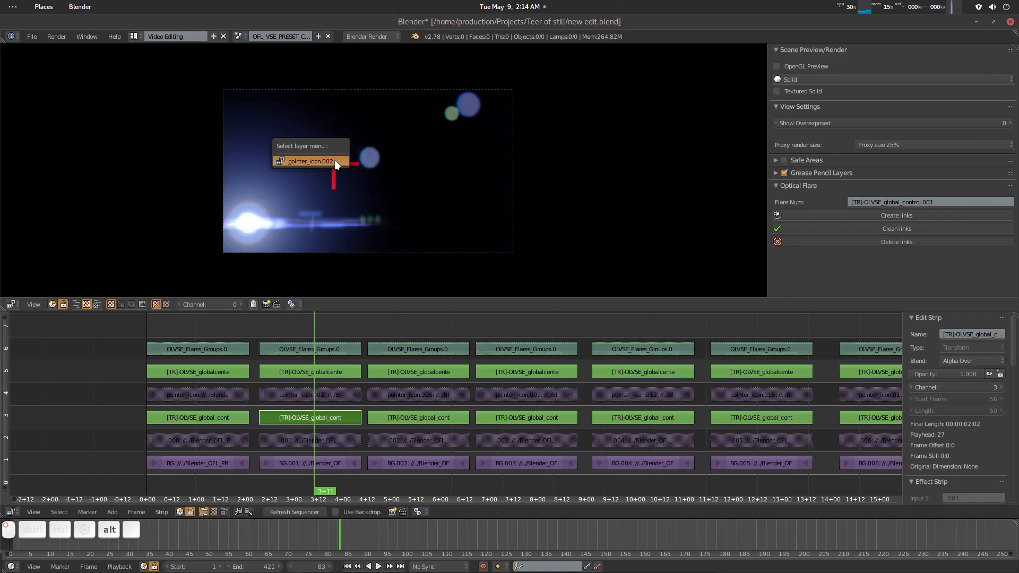
{"action": "left_click", "coordinate": [334, 161]}
{"action": "key", "text": "g"}
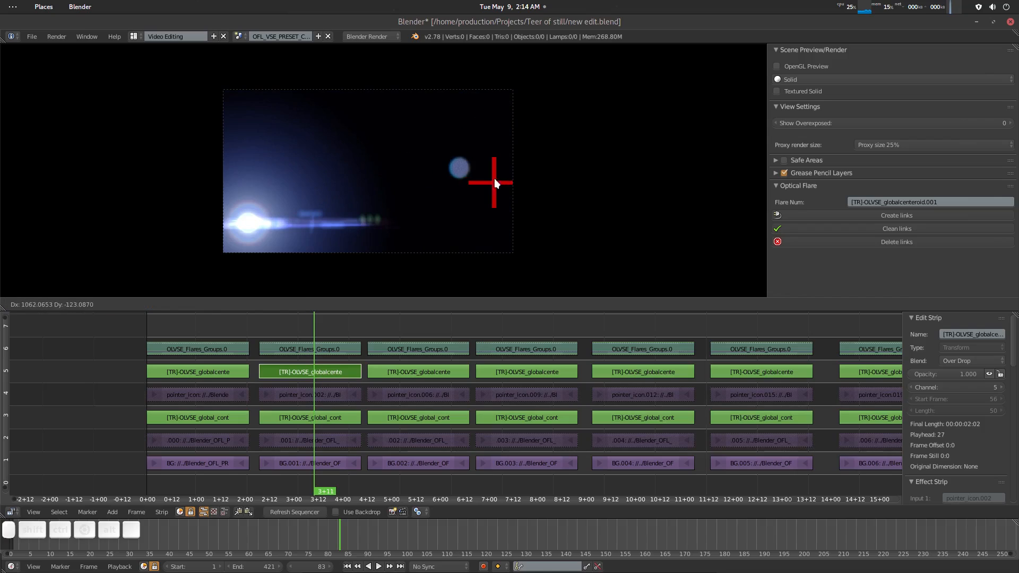
{"action": "left_click", "coordinate": [495, 178]}
Reselect the .001 flare's global control and shift its light slightly right and down within the frame's lower-left corner
{"action": "left_click", "coordinate": [237, 223], "text": "alt"}
{"action": "left_click", "coordinate": [237, 223]}
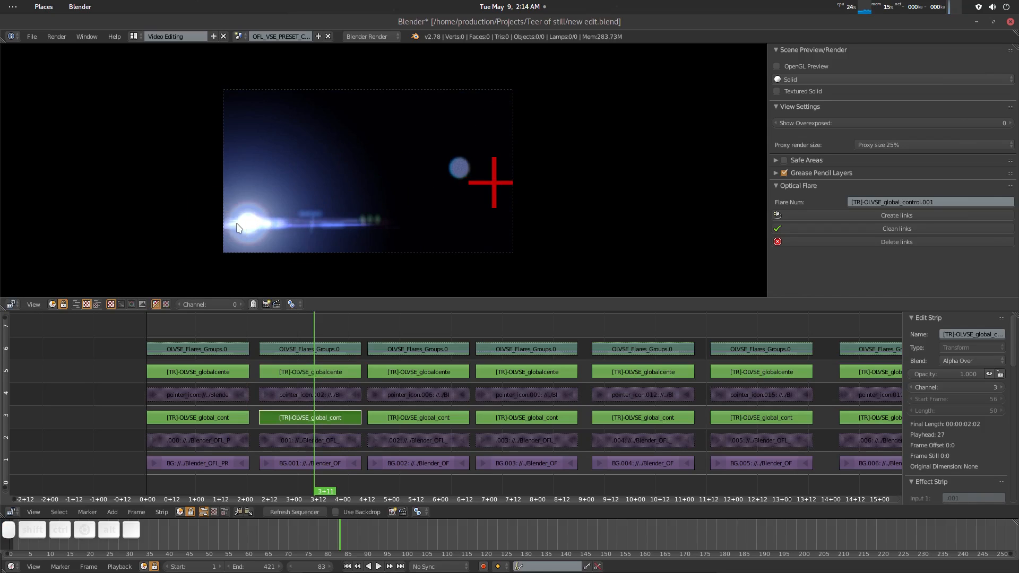
{"action": "key", "text": "g"}
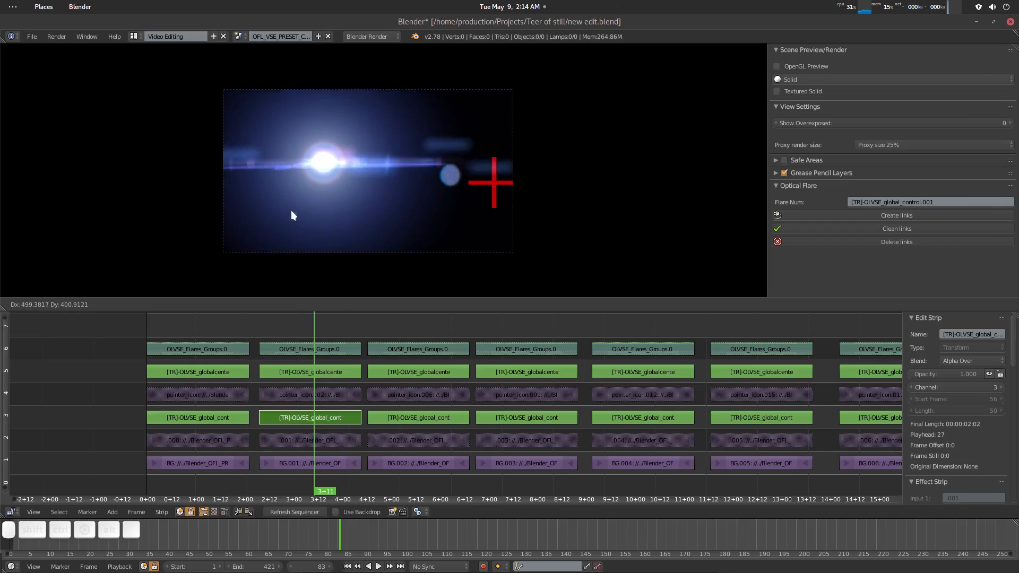
{"action": "left_click", "coordinate": [261, 235]}
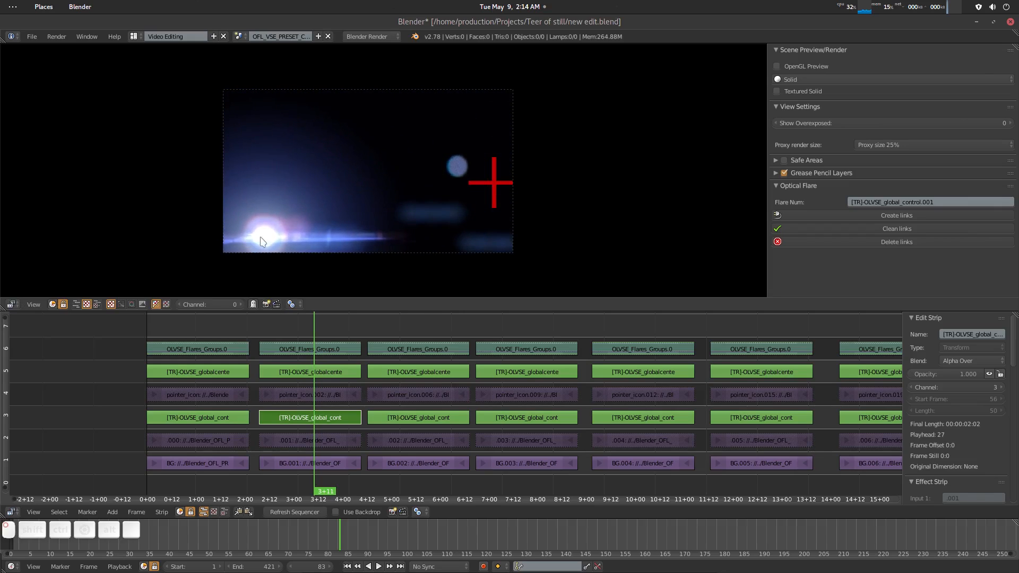
Select the .001 flare's center pointer and set its X and Y position to 0
{"action": "left_click", "coordinate": [498, 176], "text": "alt"}
{"action": "left_click", "coordinate": [493, 183]}
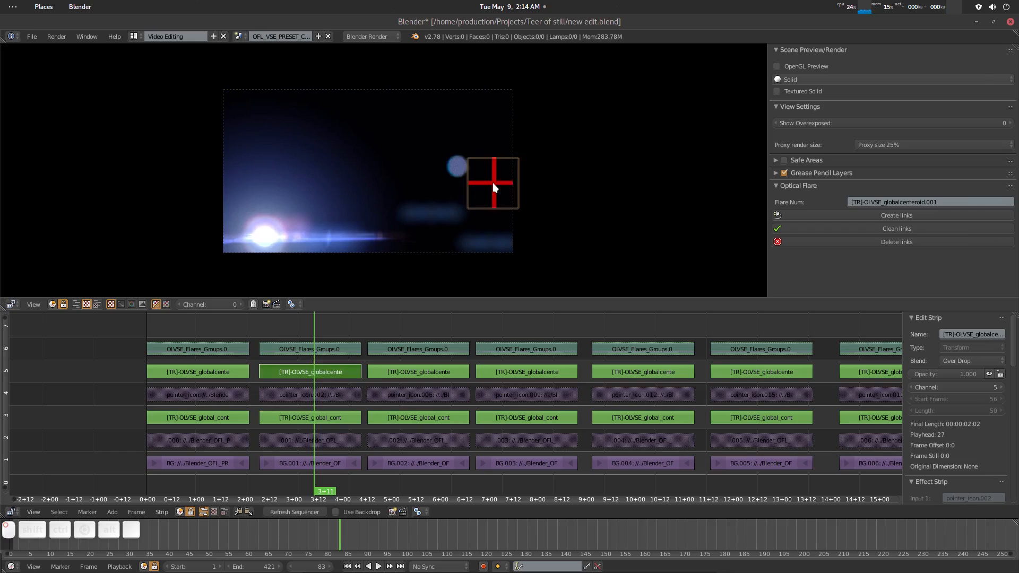
{"action": "scroll", "coordinate": [970, 406], "scroll_direction": "down", "scroll_amount": 7}
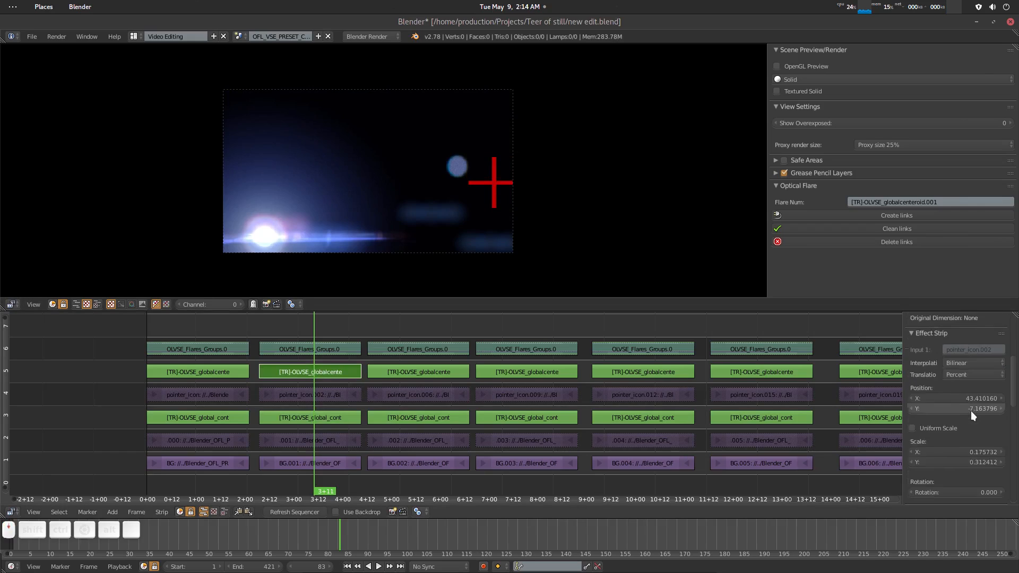
{"action": "scroll", "coordinate": [970, 411], "scroll_direction": "down", "scroll_amount": 2}
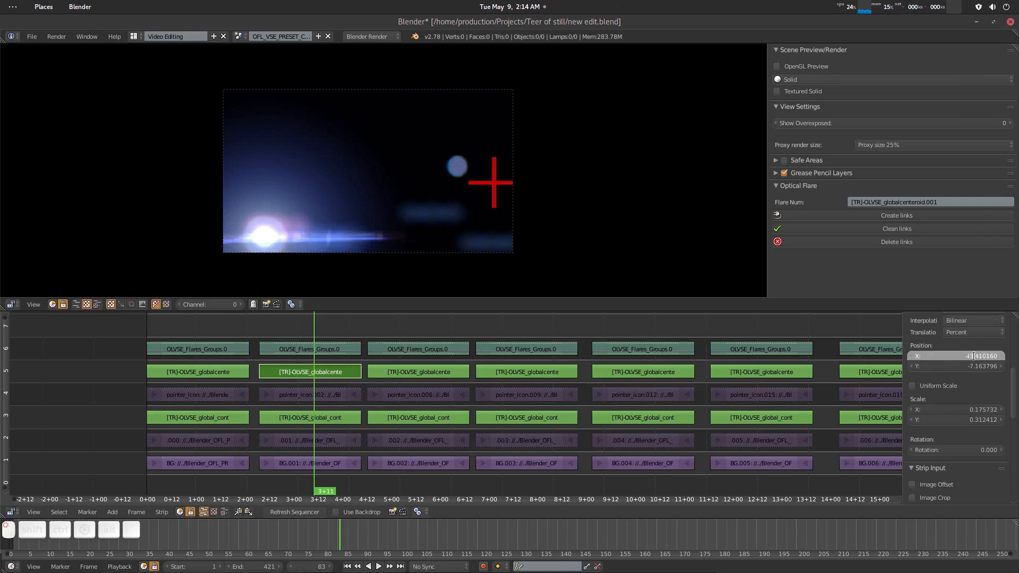
{"action": "left_click", "coordinate": [974, 356]}
{"action": "type", "text": "0"}
{"action": "key", "text": "Tab"}
{"action": "type", "text": "0"}
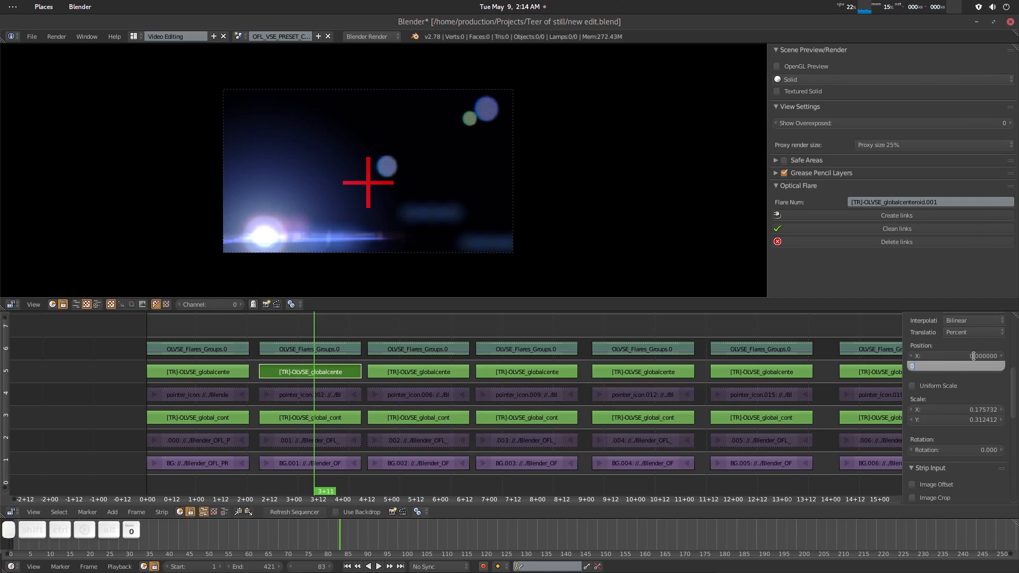
{"action": "key", "text": "Return"}
Move the .001 global control to about X -36, Y 36 percent, trying and cancelling a scale and a rotation along the way
{"action": "right_click", "coordinate": [269, 238]}
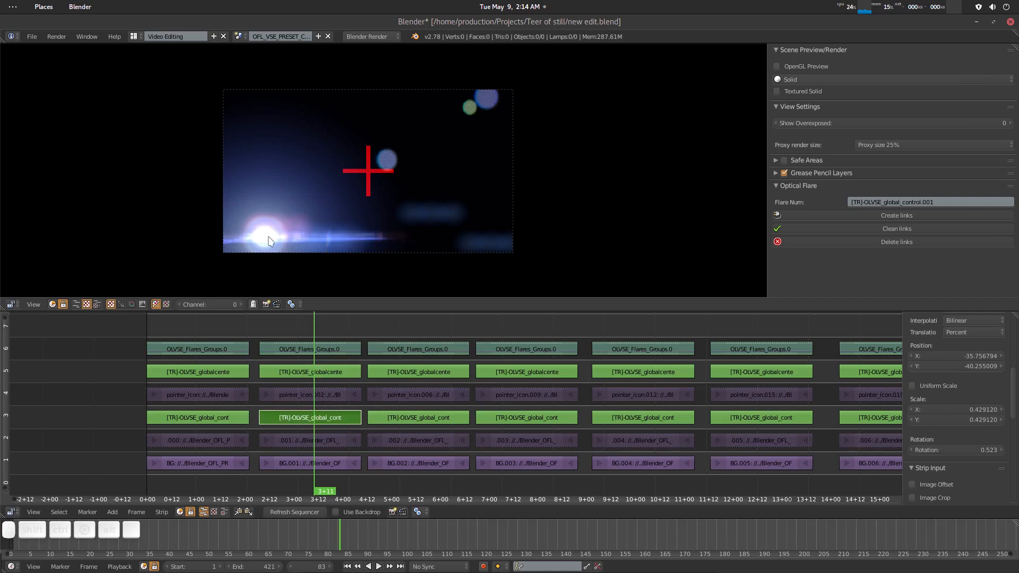
{"action": "left_click_drag", "start_coordinate": [269, 241], "coordinate": [252, 110]}
{"action": "key", "text": "s"}
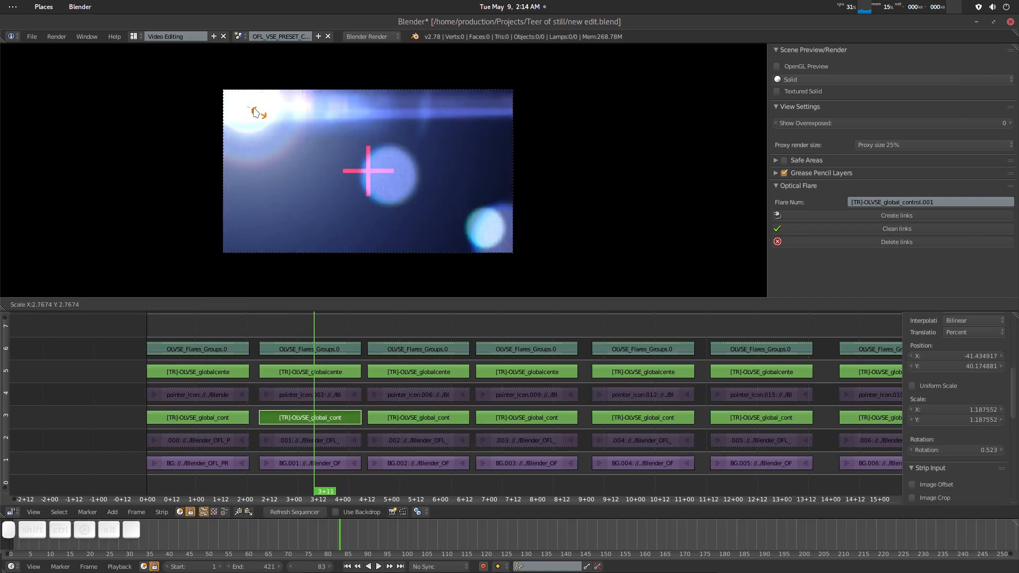
{"action": "right_click", "coordinate": [266, 110]}
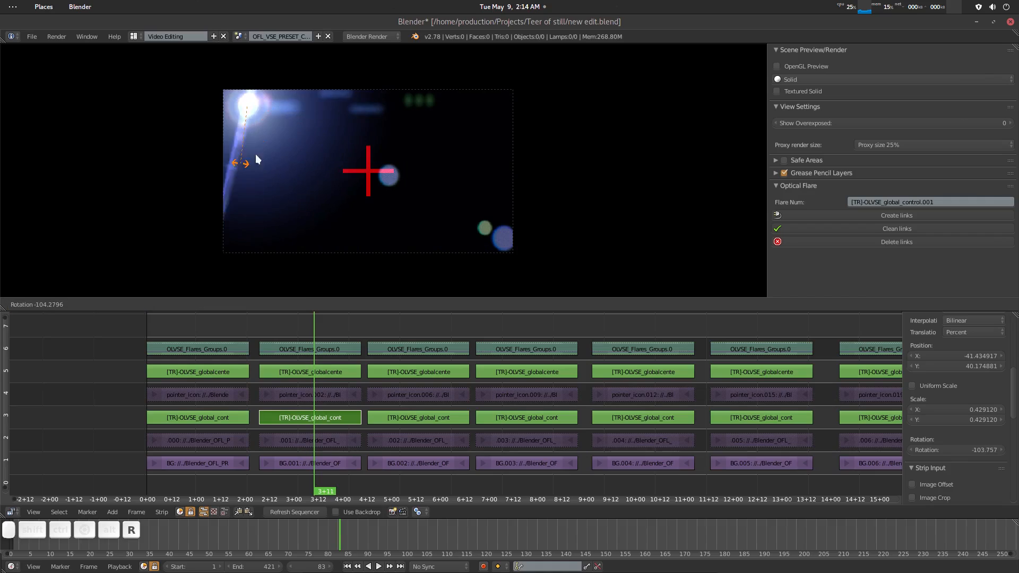
{"action": "key", "text": "Escape"}
{"action": "mouse_move", "coordinate": [273, 131]}
{"action": "left_mouse_down"}
{"action": "mouse_move", "coordinate": [343, 122]}
{"action": "mouse_move", "coordinate": [286, 142]}
{"action": "left_mouse_up"}
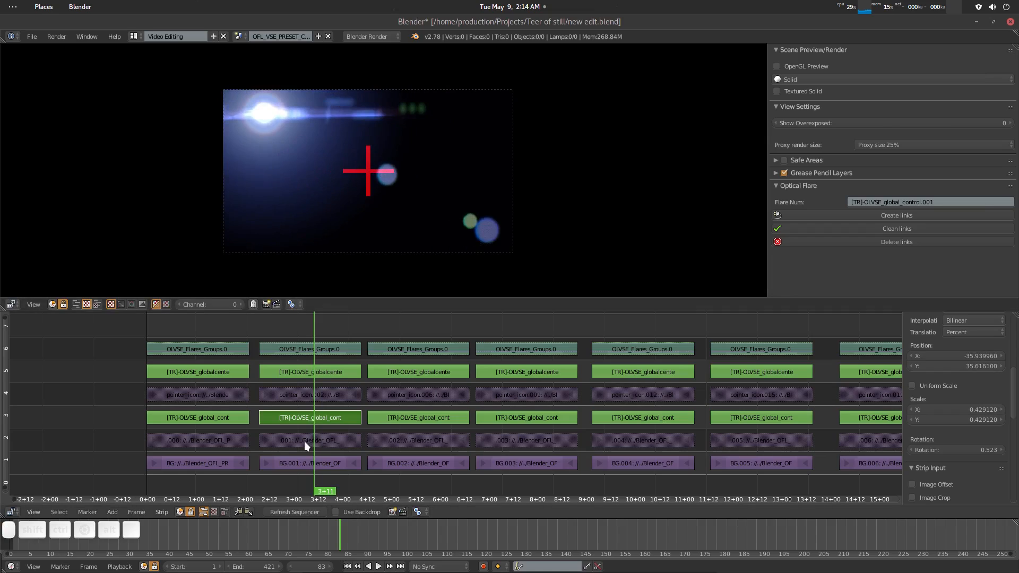
Delete the .001 image strip's Optical Flare links, and create links for image strip .002 with the playhead at frame 134
{"action": "right_click", "coordinate": [304, 441]}
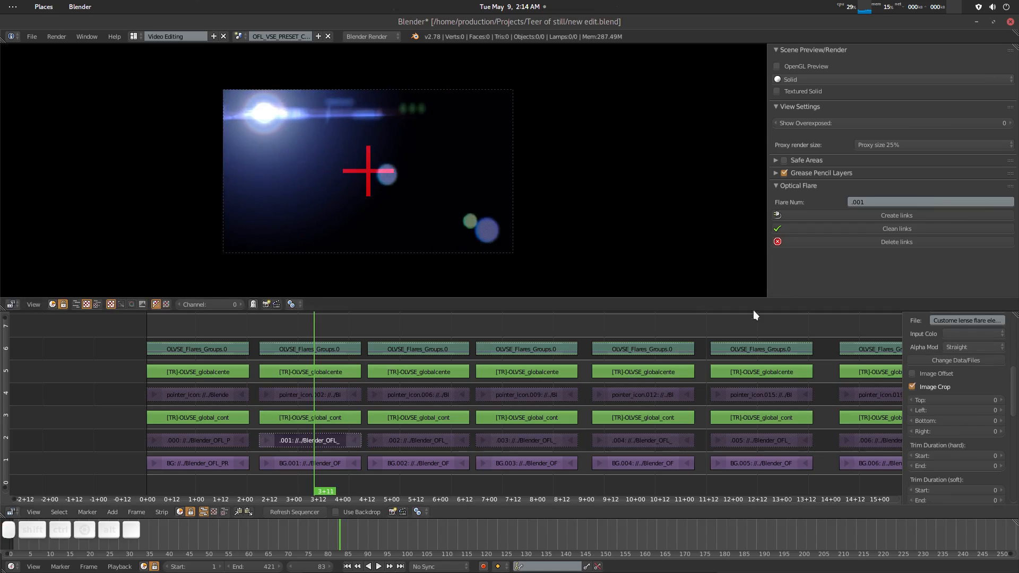
{"action": "left_click", "coordinate": [919, 242]}
{"action": "left_click", "coordinate": [419, 357]}
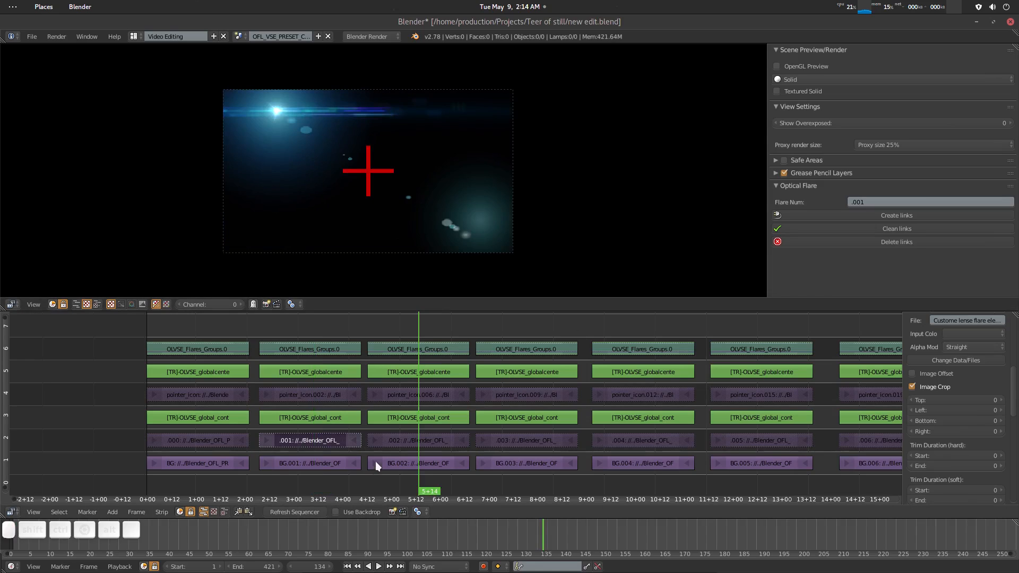
{"action": "right_click", "coordinate": [414, 441]}
{"action": "left_click", "coordinate": [897, 216]}
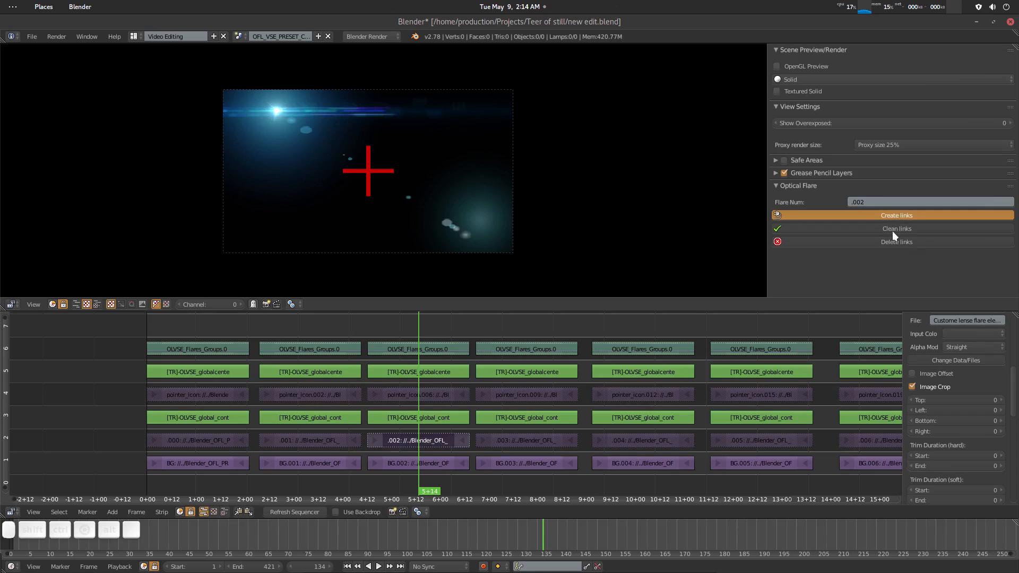
Move the .002 global control to the upper-right corner, refresh the sequencer, and reposition it at about X -38, Y 42 percent
{"action": "right_click", "coordinate": [275, 114]}
{"action": "key", "text": "g"}
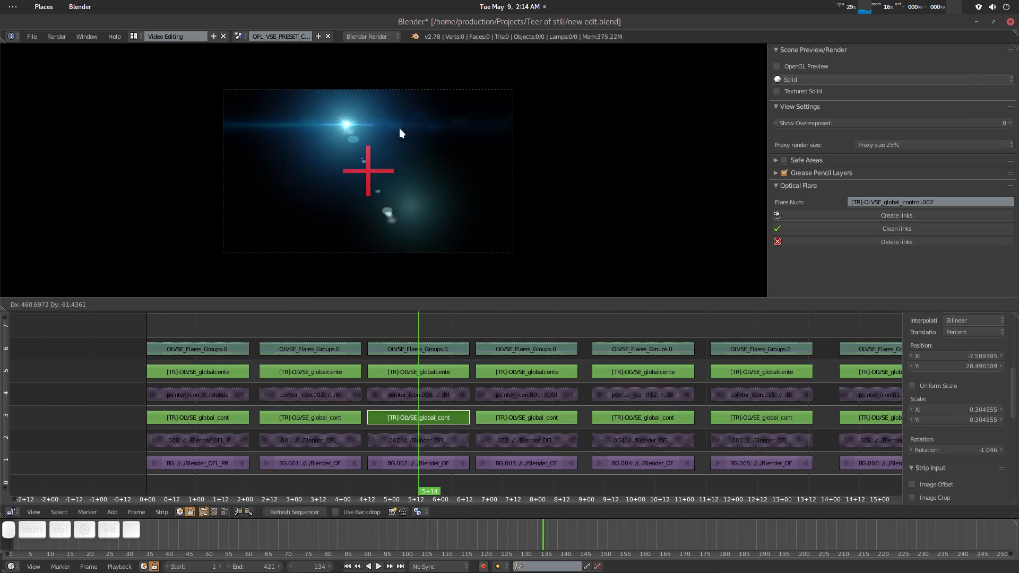
{"action": "left_click", "coordinate": [482, 151]}
{"action": "left_click", "coordinate": [310, 508]}
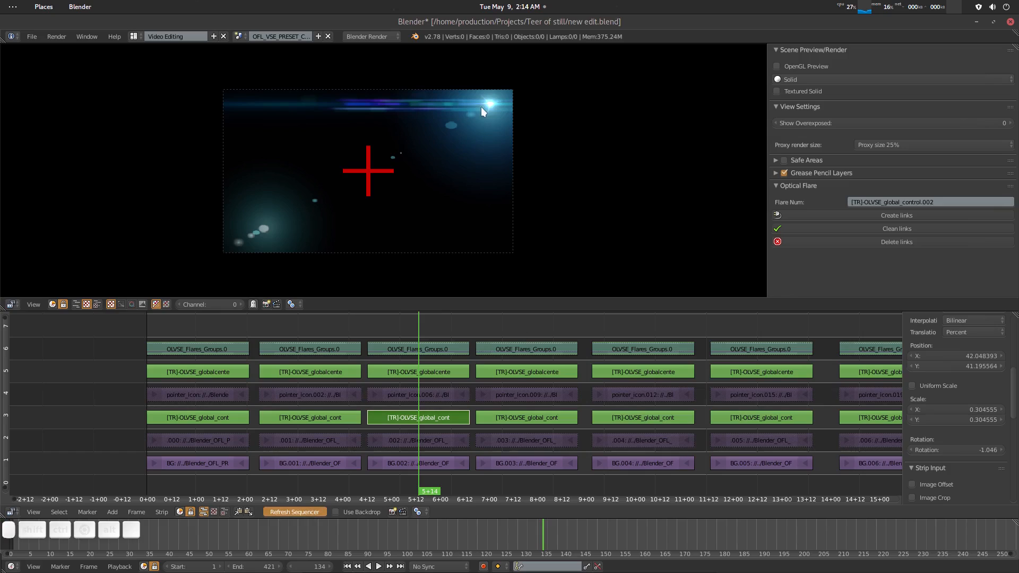
{"action": "key", "text": "g"}
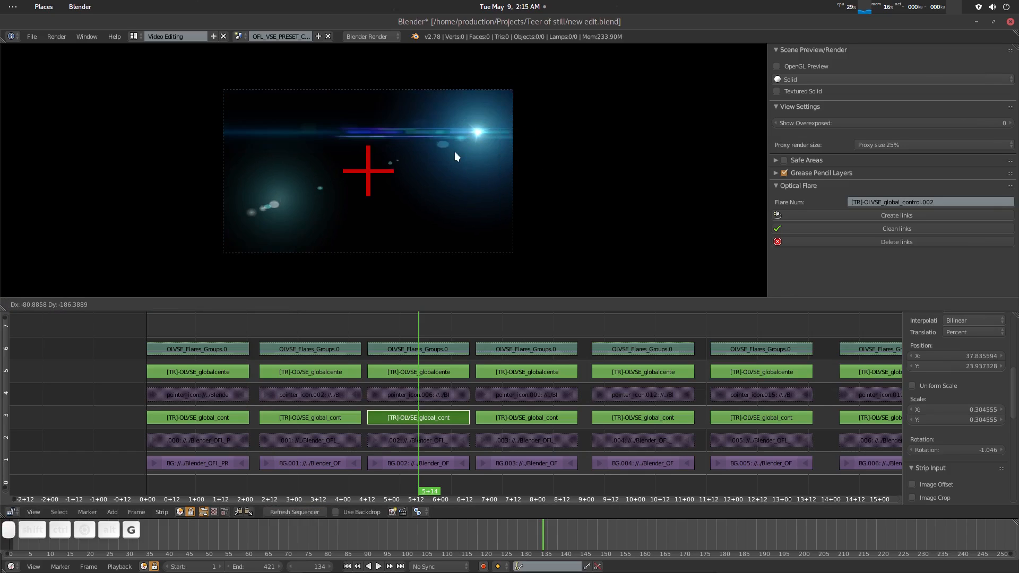
{"action": "left_click", "coordinate": [253, 106]}
Try moving the .002 flare's center pointer left and down in the preview
{"action": "left_click", "coordinate": [371, 171], "text": "alt"}
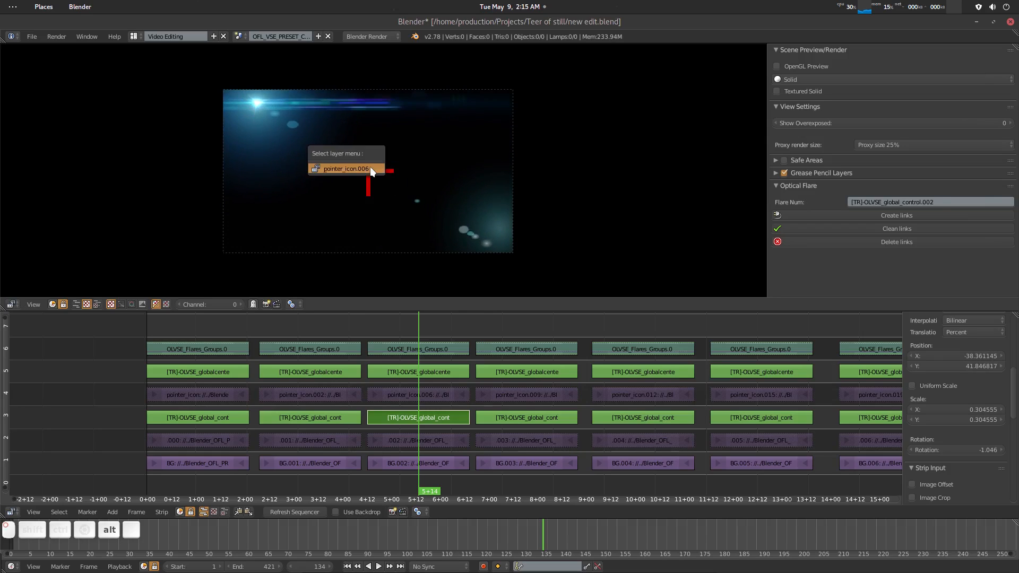
{"action": "left_click", "coordinate": [371, 168]}
{"action": "key", "text": "g"}
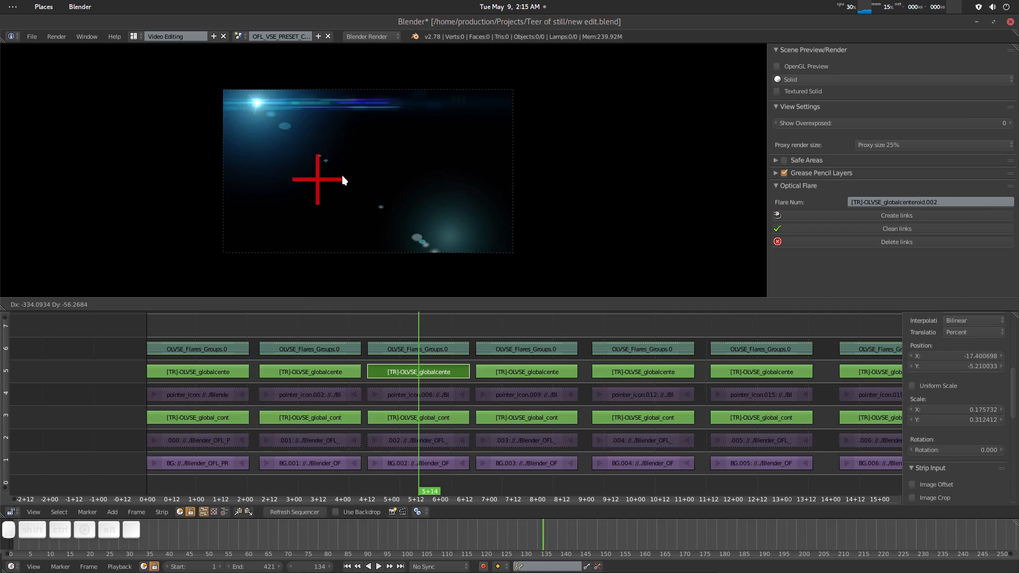
{"action": "left_click", "coordinate": [376, 169]}
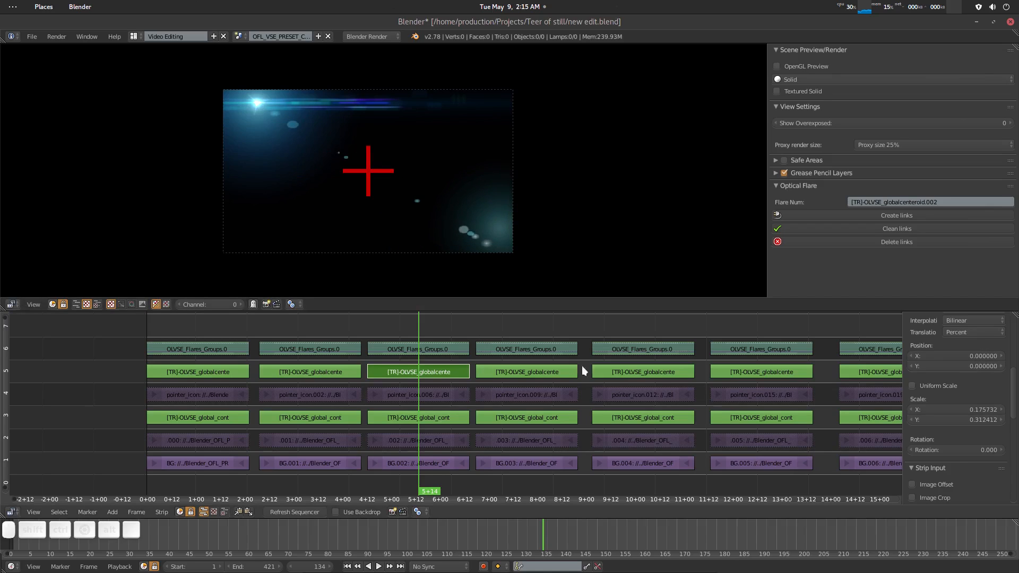
Select the .002 image strip and clean its Optical Flare links
{"action": "middle_click_drag", "start_coordinate": [531, 401], "coordinate": [481, 401]}
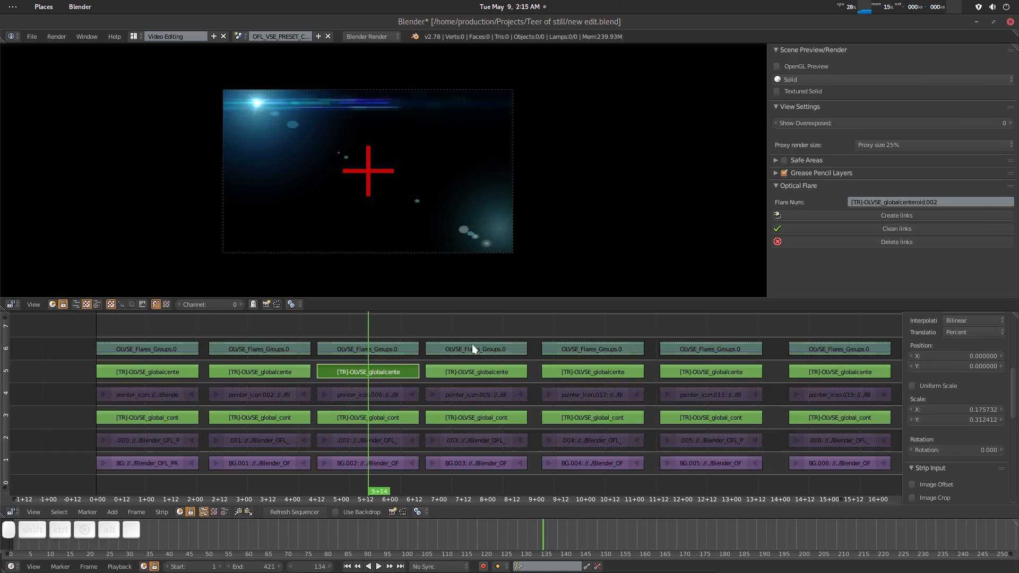
{"action": "left_click", "coordinate": [368, 451]}
{"action": "left_click", "coordinate": [903, 229]}
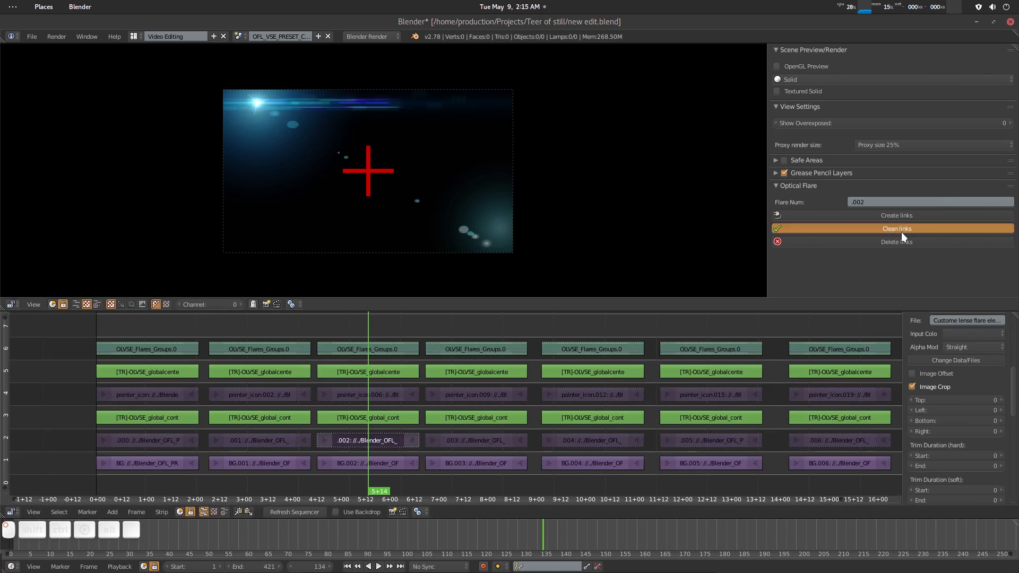
Move the playhead to frame 196, then create and clean the Optical Flare links of image strip .003
{"action": "left_click", "coordinate": [494, 328]}
{"action": "left_click", "coordinate": [476, 441]}
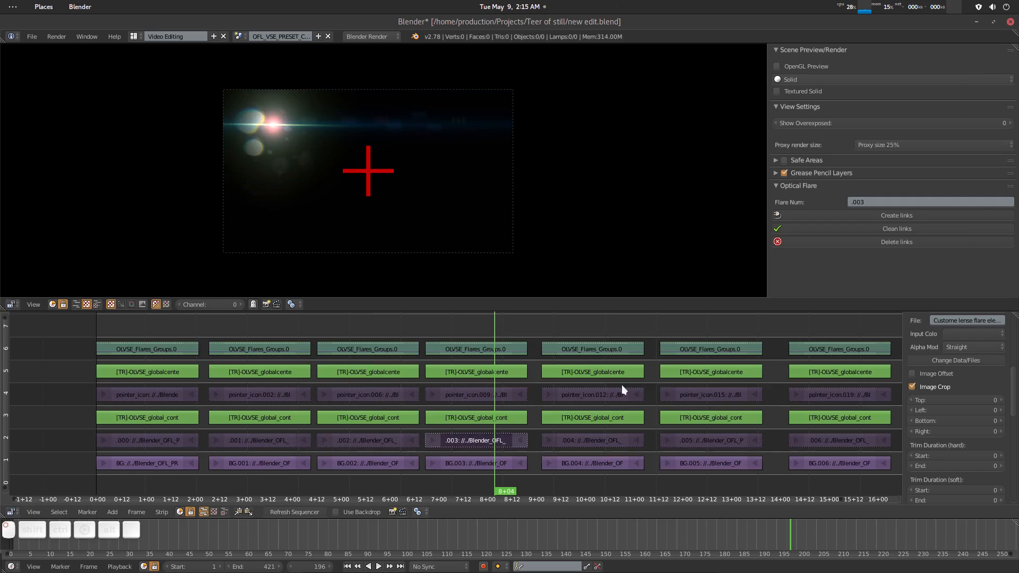
{"action": "left_click", "coordinate": [905, 215]}
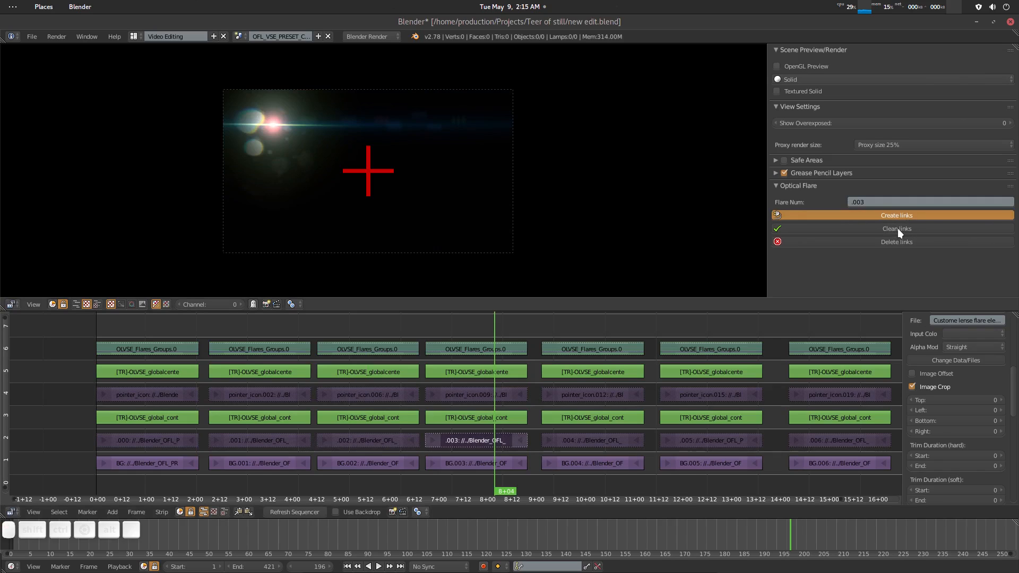
{"action": "left_click", "coordinate": [897, 229]}
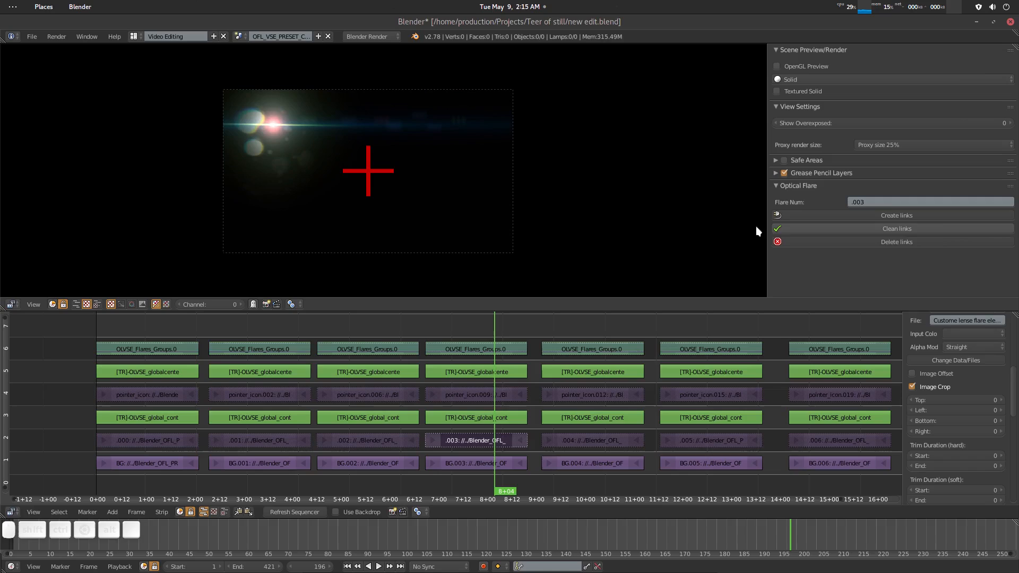
Move the .003 global control toward the upper center, refresh the sequencer, and reposition it at about X -28, Y 30 percent
{"action": "right_click", "coordinate": [276, 127]}
{"action": "key", "text": "g"}
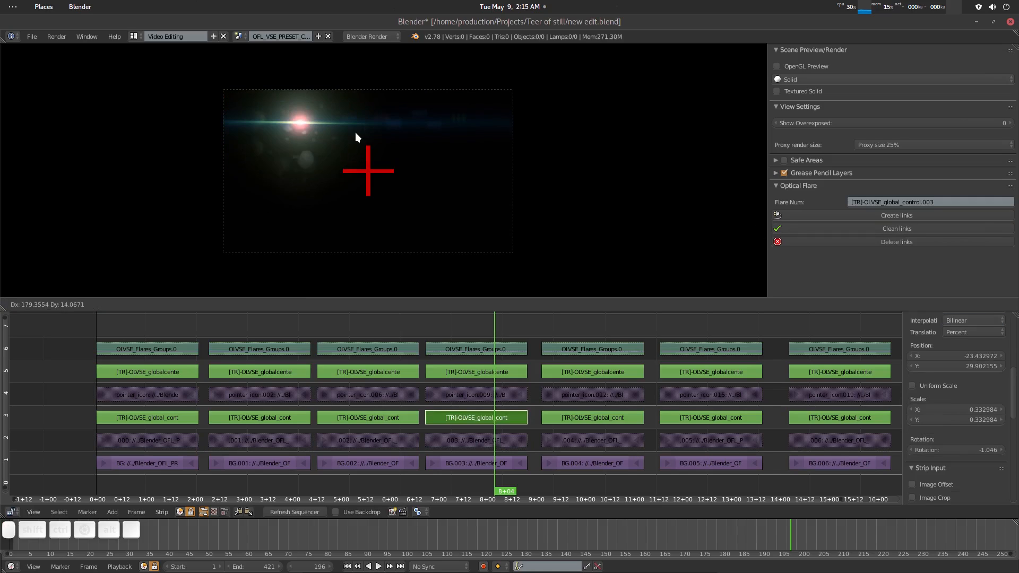
{"action": "left_click", "coordinate": [416, 132]}
{"action": "left_click", "coordinate": [294, 512]}
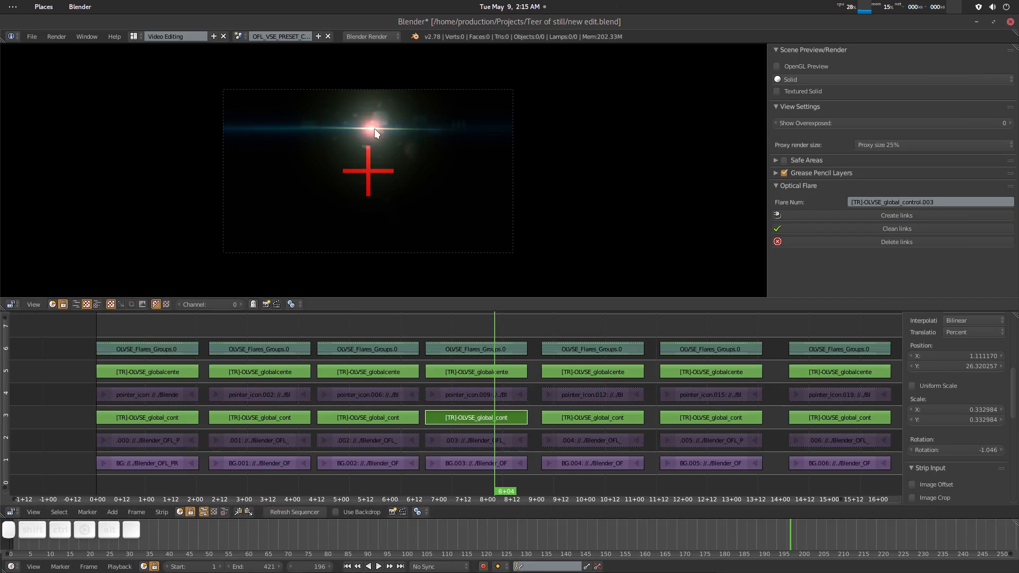
{"action": "key", "text": "g"}
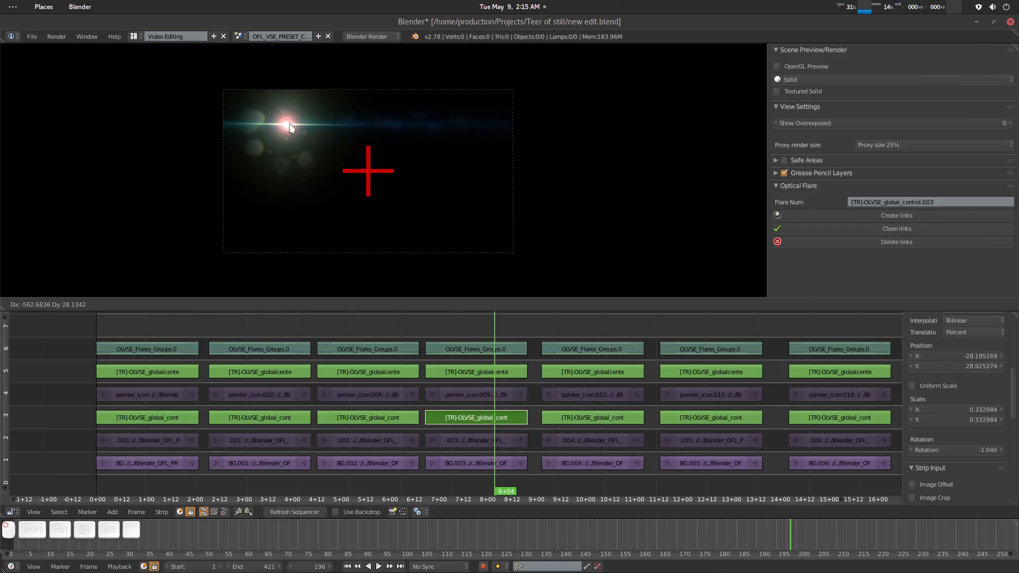
{"action": "left_click", "coordinate": [319, 132]}
Try rotating the .003 global control in the preview, then select image strip .003
{"action": "key", "text": "r"}
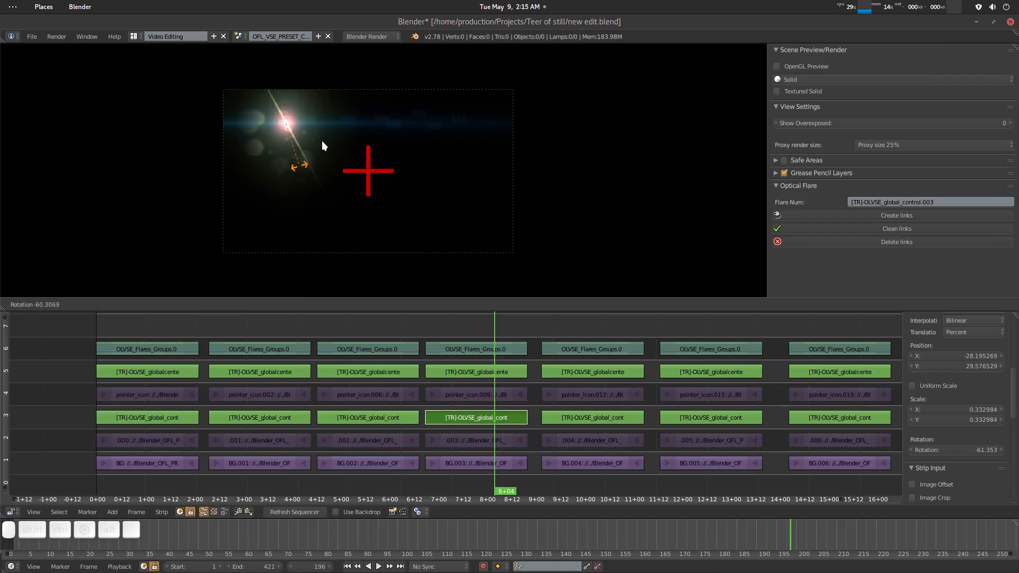
{"action": "left_click", "coordinate": [428, 221]}
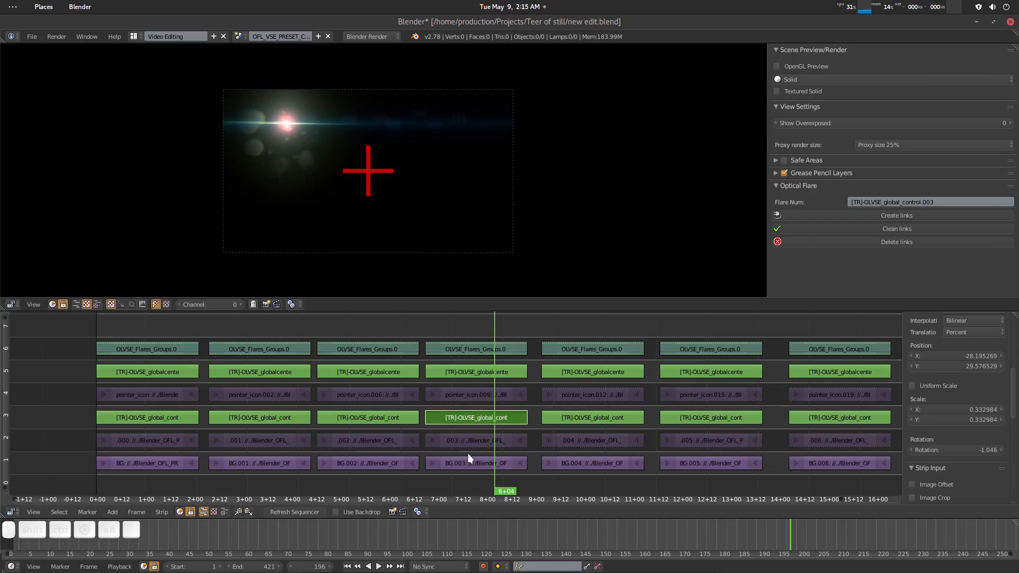
{"action": "left_click", "coordinate": [452, 445]}
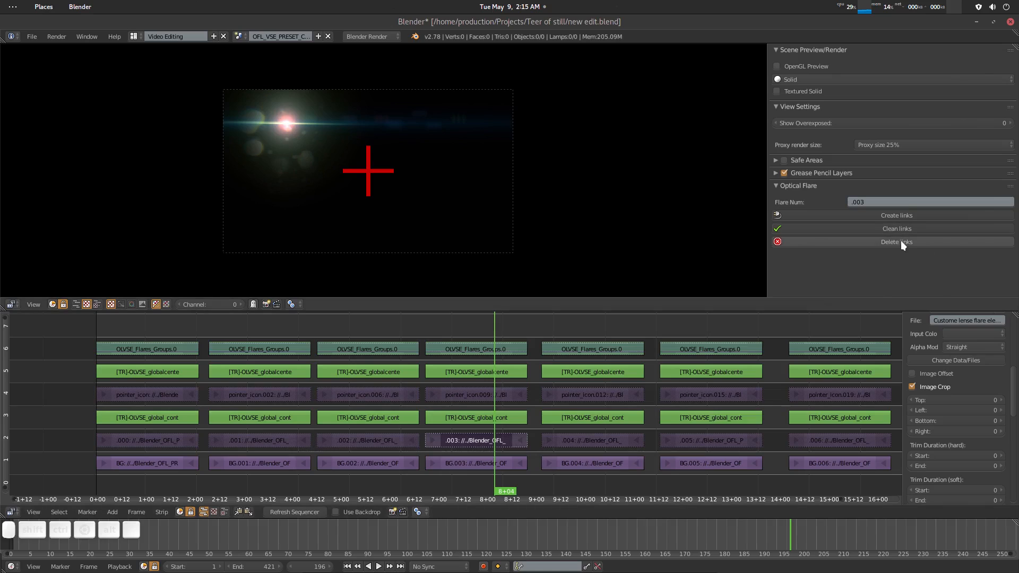
Move the playhead to frame 247, then create and clean the Optical Flare links of image strip .004
{"action": "middle_click_drag", "start_coordinate": [593, 335], "coordinate": [538, 342]}
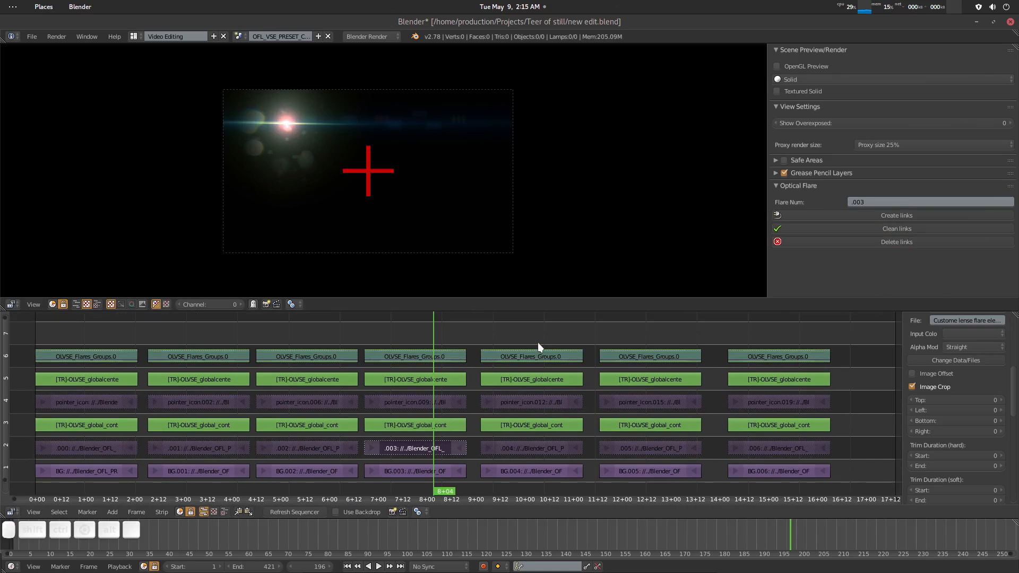
{"action": "left_click", "coordinate": [538, 343]}
{"action": "left_click", "coordinate": [528, 446]}
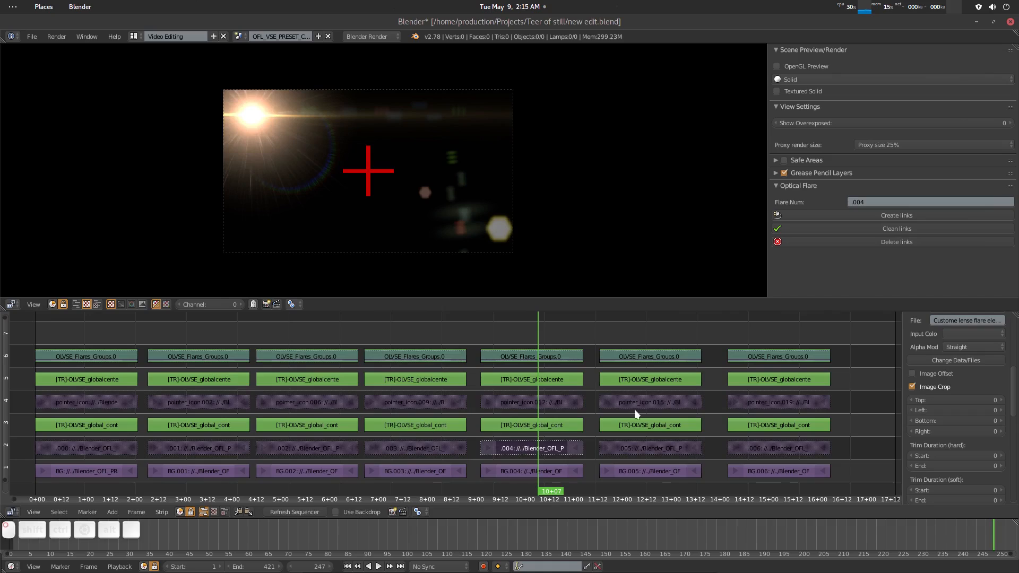
{"action": "left_click", "coordinate": [903, 217]}
{"action": "left_click", "coordinate": [898, 230]}
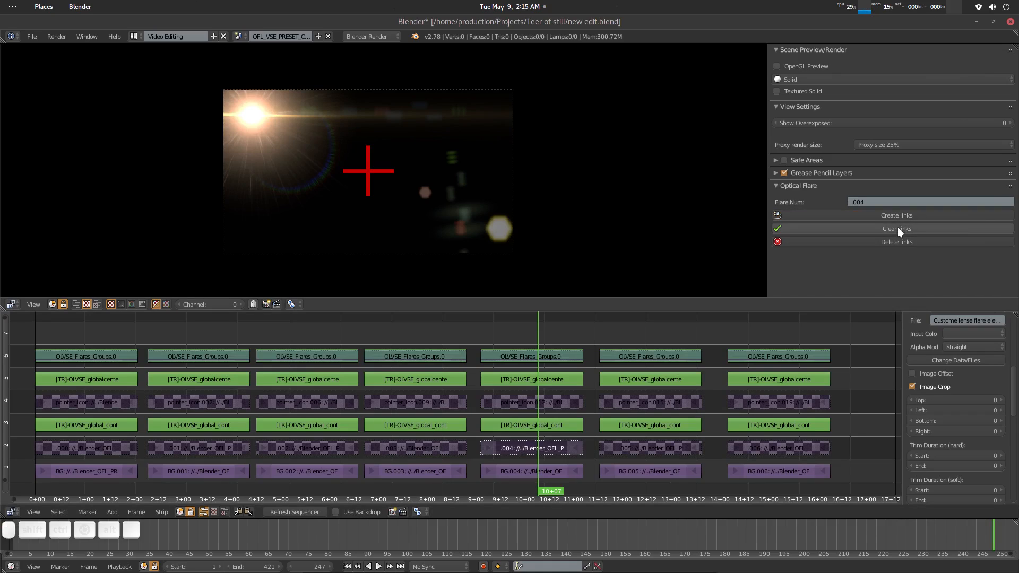
Move the .004 global control around the preview, refresh the sequencer, and reposition it at about X 39, Y 34 percent
{"action": "left_click", "coordinate": [252, 113]}
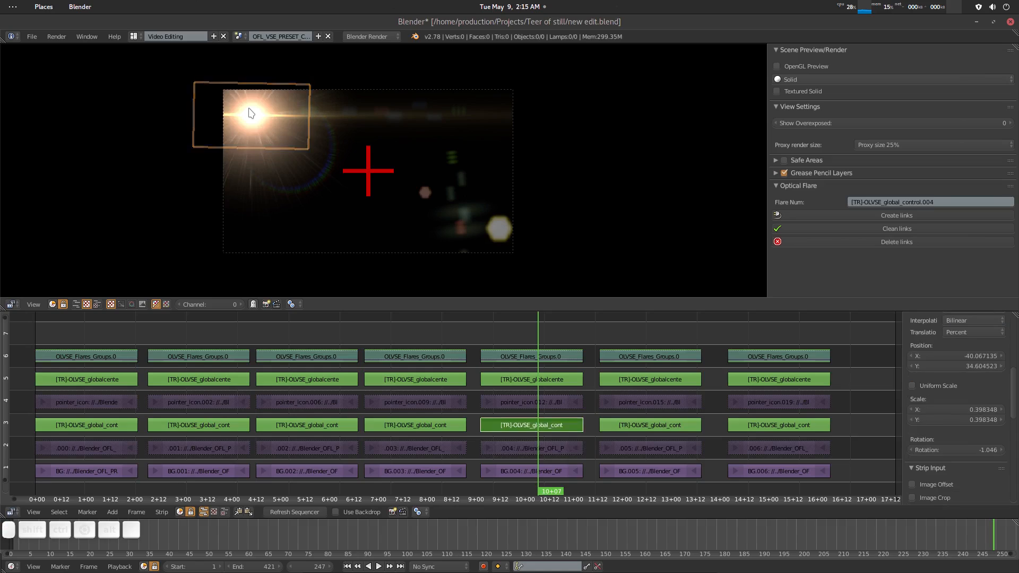
{"action": "key", "text": "g"}
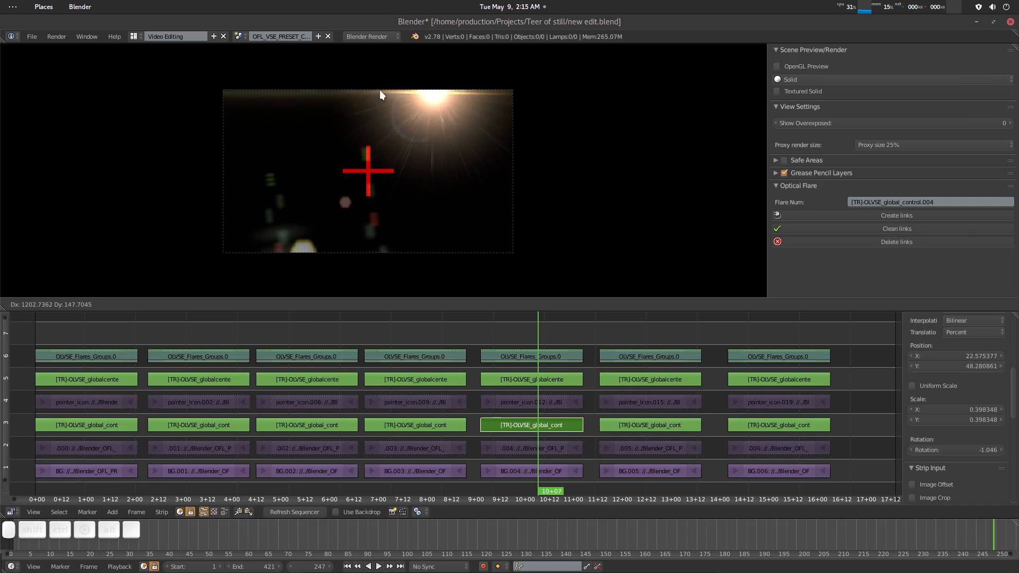
{"action": "left_click", "coordinate": [254, 124]}
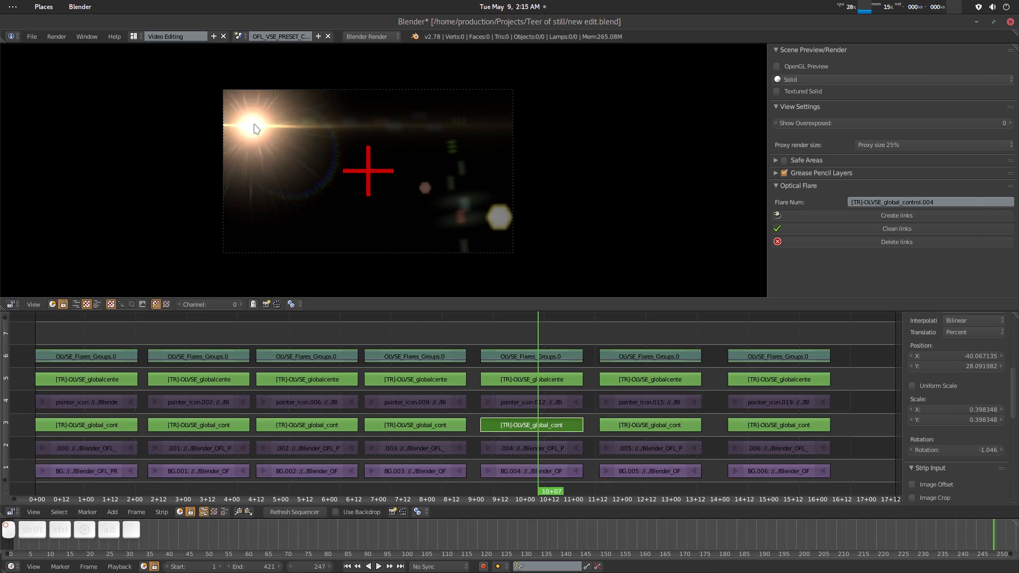
{"action": "left_click", "coordinate": [282, 513]}
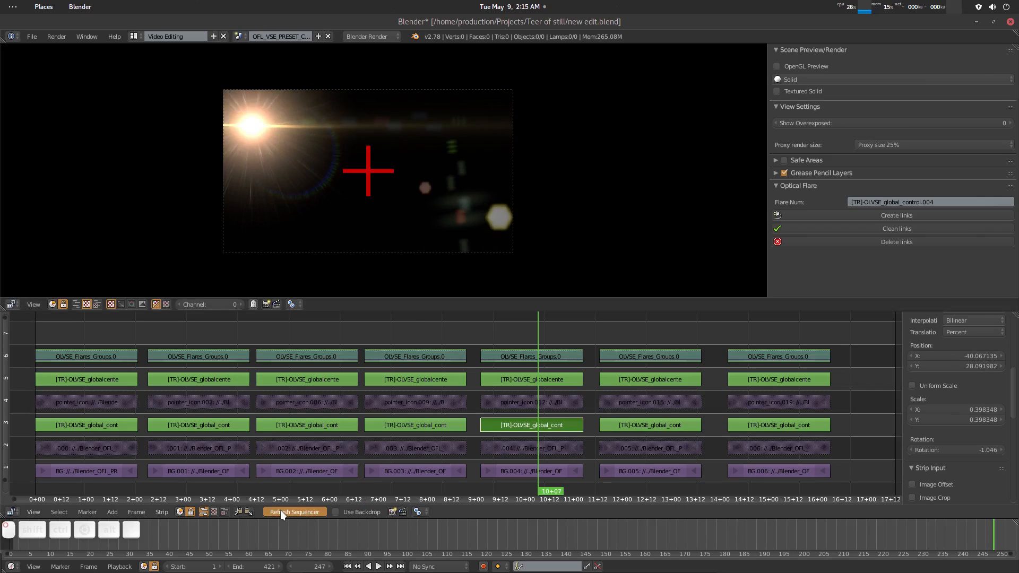
{"action": "left_click", "coordinate": [255, 132]}
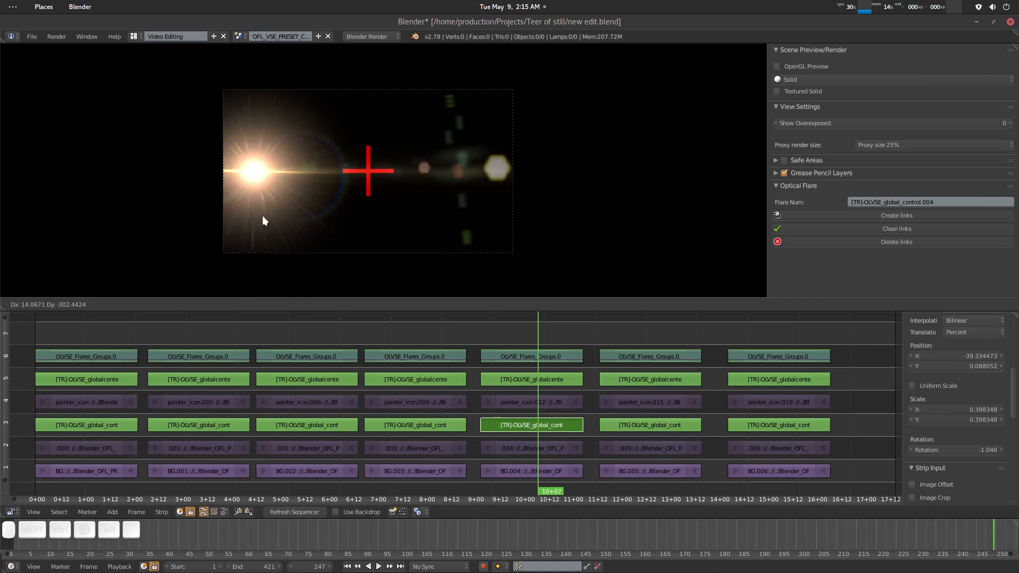
{"action": "left_click_drag", "start_coordinate": [275, 149], "coordinate": [512, 124]}
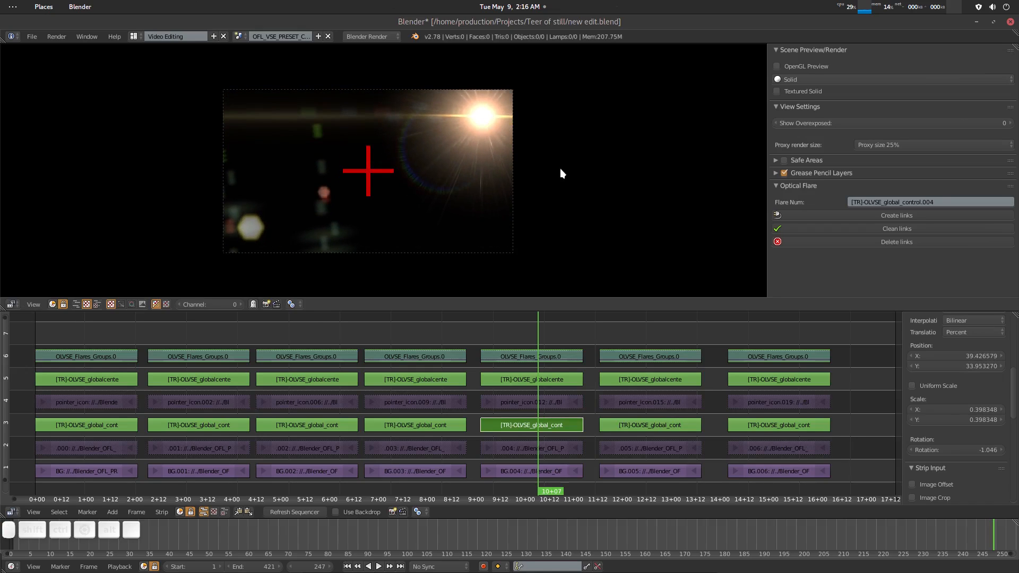
Move the playhead to frame 294, then select image strip .005 and clean its Optical Flare links
{"action": "left_click", "coordinate": [634, 338]}
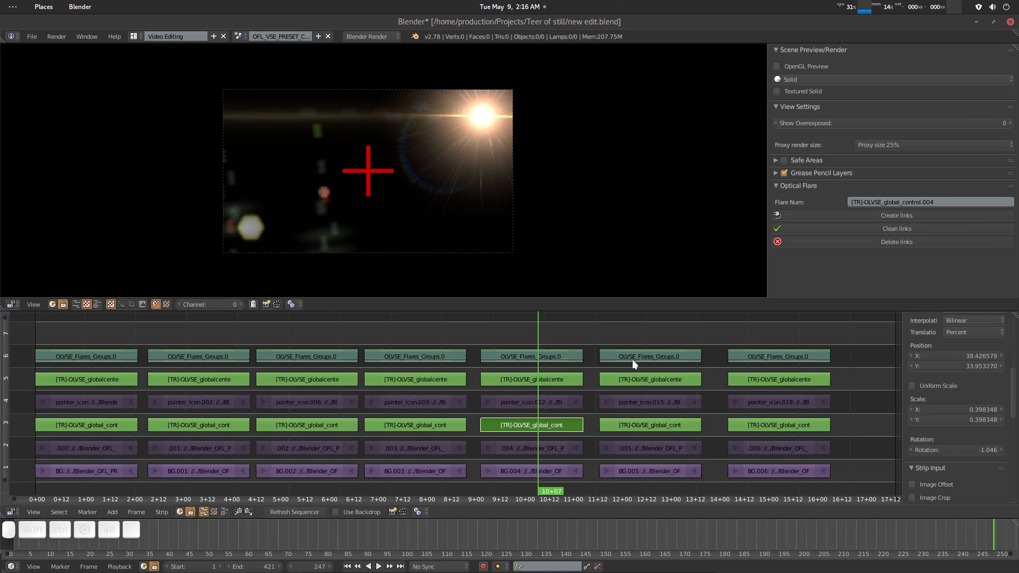
{"action": "right_click", "coordinate": [530, 449]}
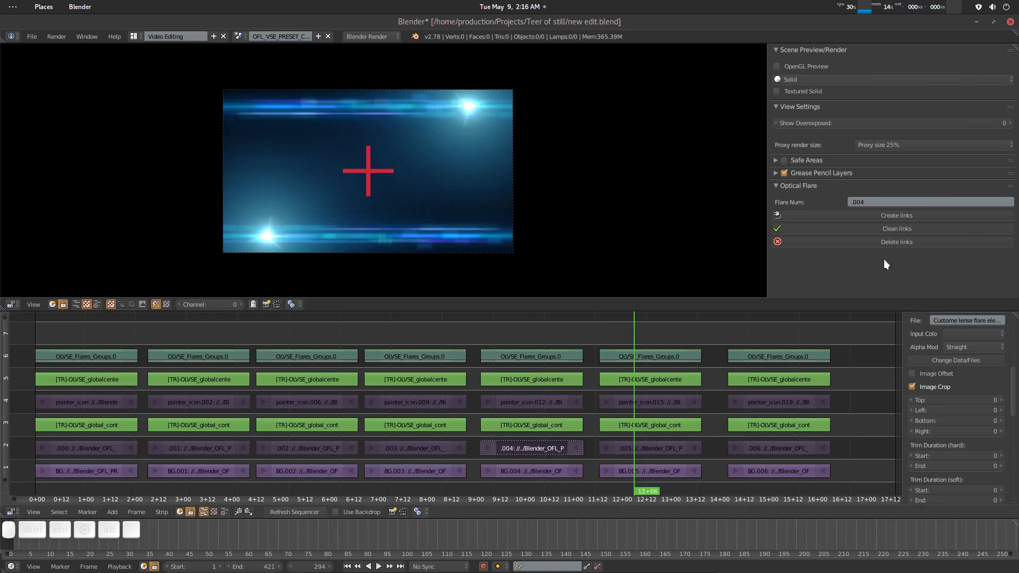
{"action": "right_click", "coordinate": [629, 452]}
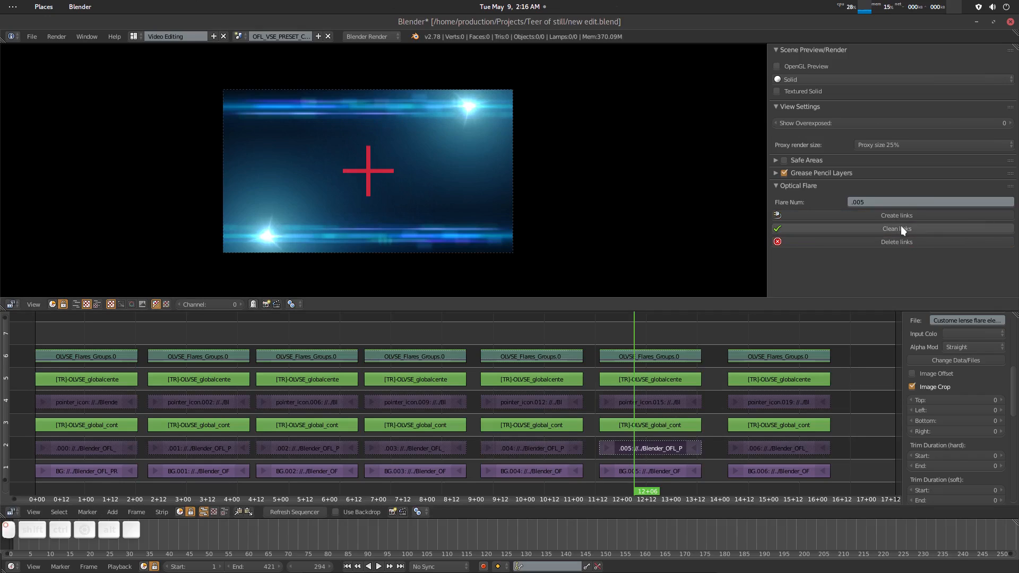
Move the .005 global control toward the upper center, refresh the sequencer, and reposition it at about X 32, Y 37 percent
{"action": "right_click", "coordinate": [467, 108]}
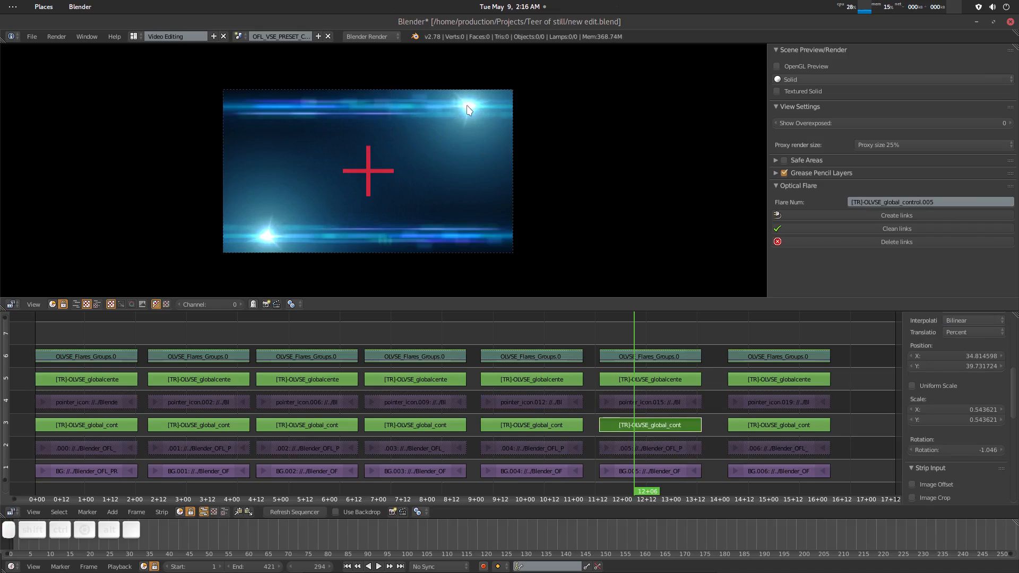
{"action": "key", "text": "g"}
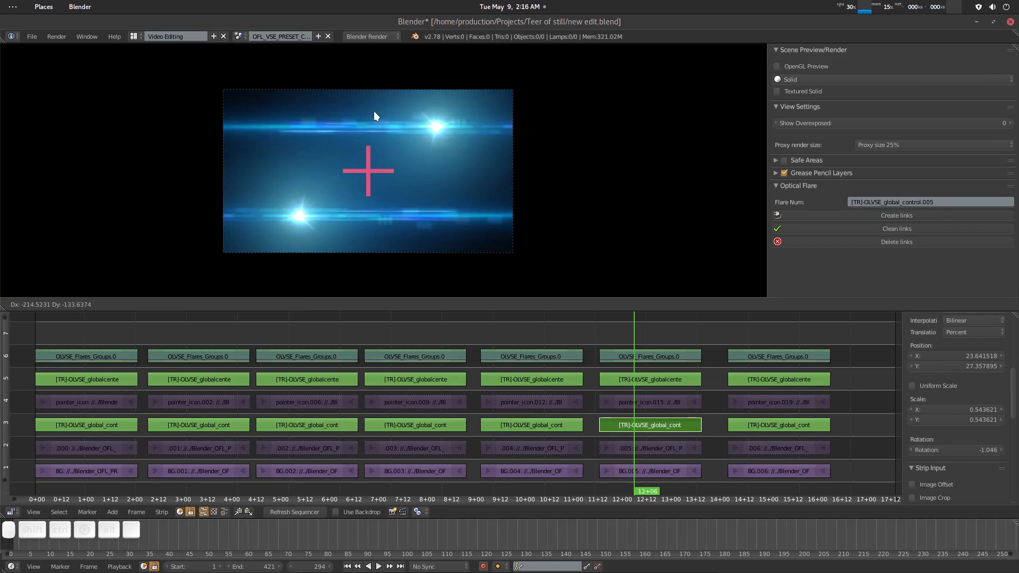
{"action": "left_click", "coordinate": [382, 114]}
{"action": "left_click", "coordinate": [287, 513]}
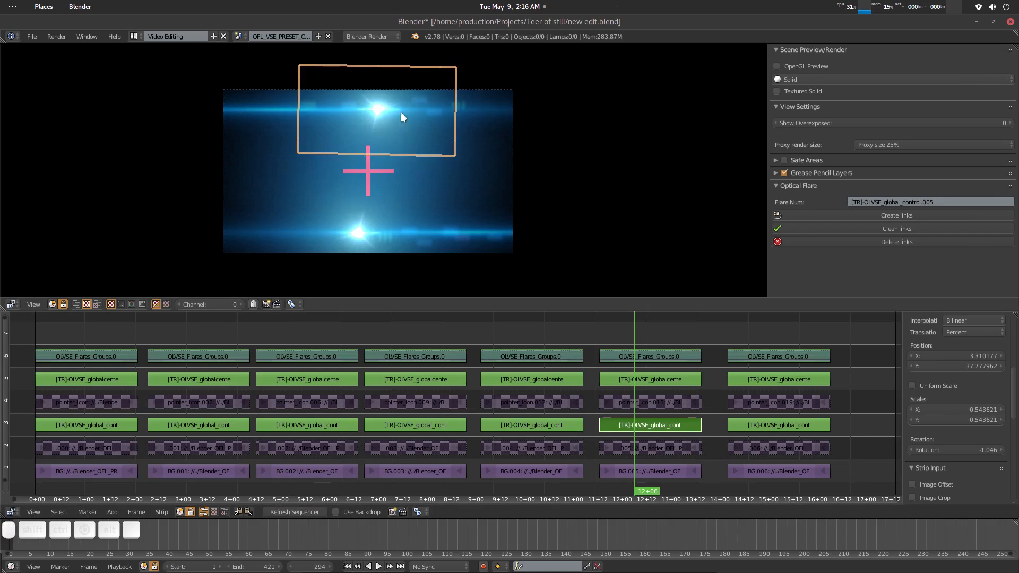
{"action": "key", "text": "g"}
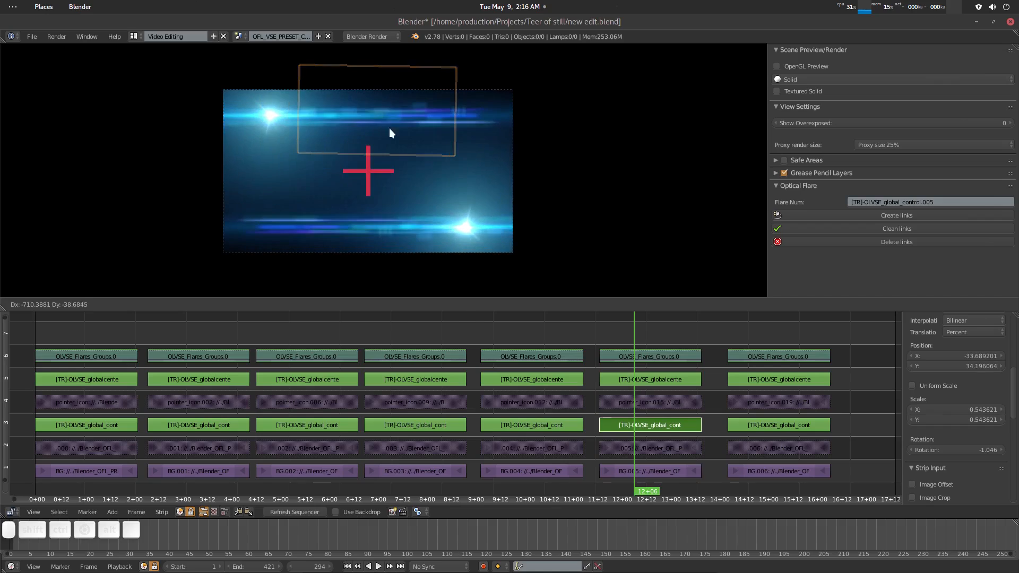
{"action": "left_click", "coordinate": [491, 114]}
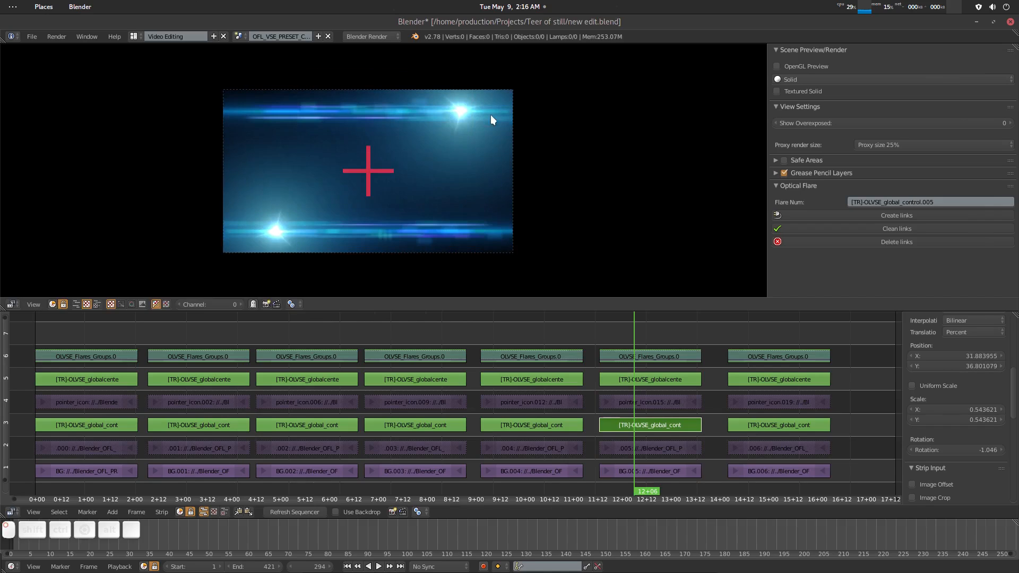
Scale the .005 global control down to about 0.46 and select image strip .005
{"action": "key", "text": "s"}
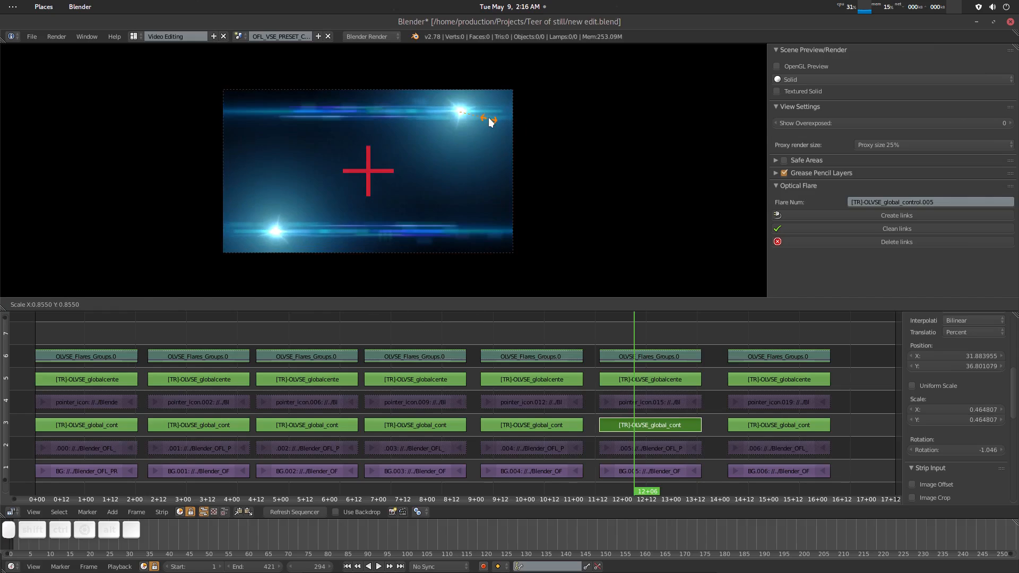
{"action": "left_click", "coordinate": [488, 117]}
{"action": "middle_click_drag", "start_coordinate": [696, 399], "coordinate": [674, 396]}
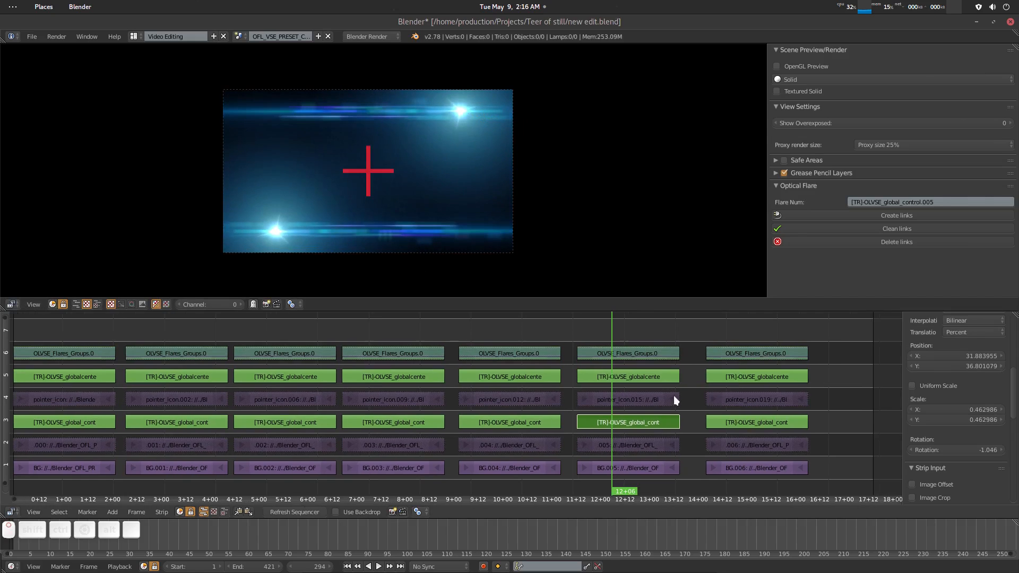
{"action": "right_click", "coordinate": [630, 445]}
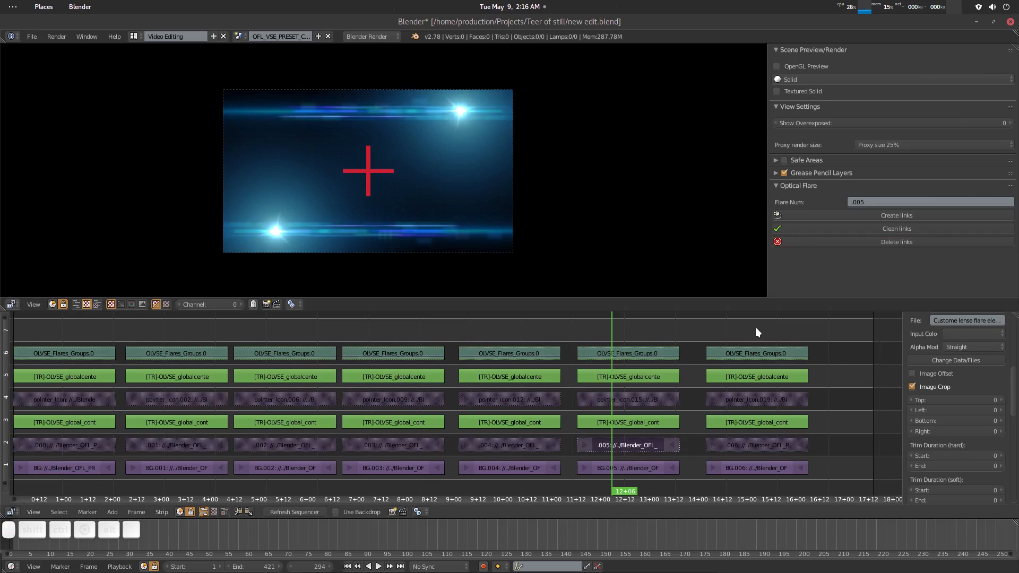
Move the playhead to frame 365, then create and clean the Optical Flare links of image strip .006
{"action": "left_click", "coordinate": [757, 480]}
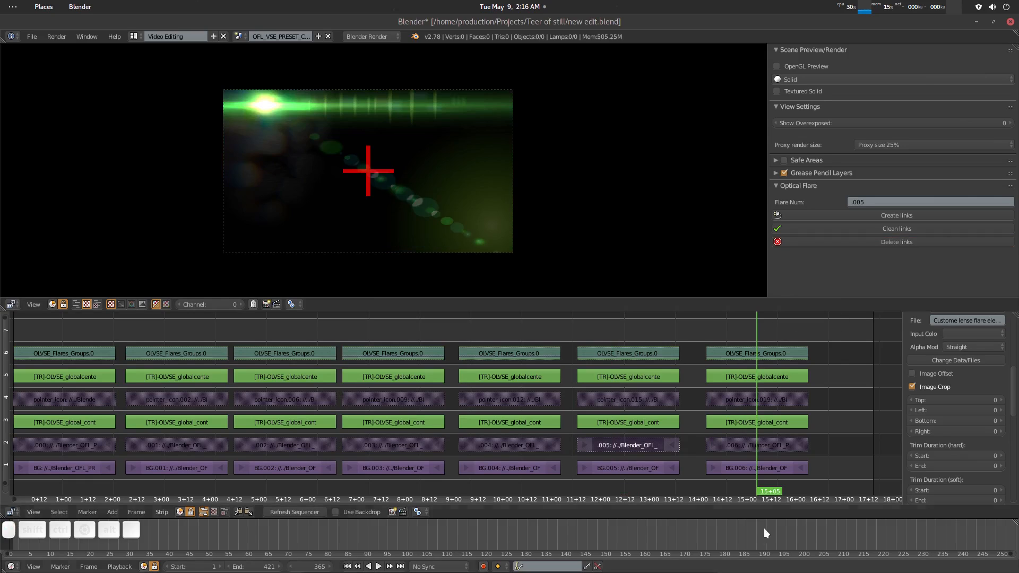
{"action": "right_click", "coordinate": [744, 446]}
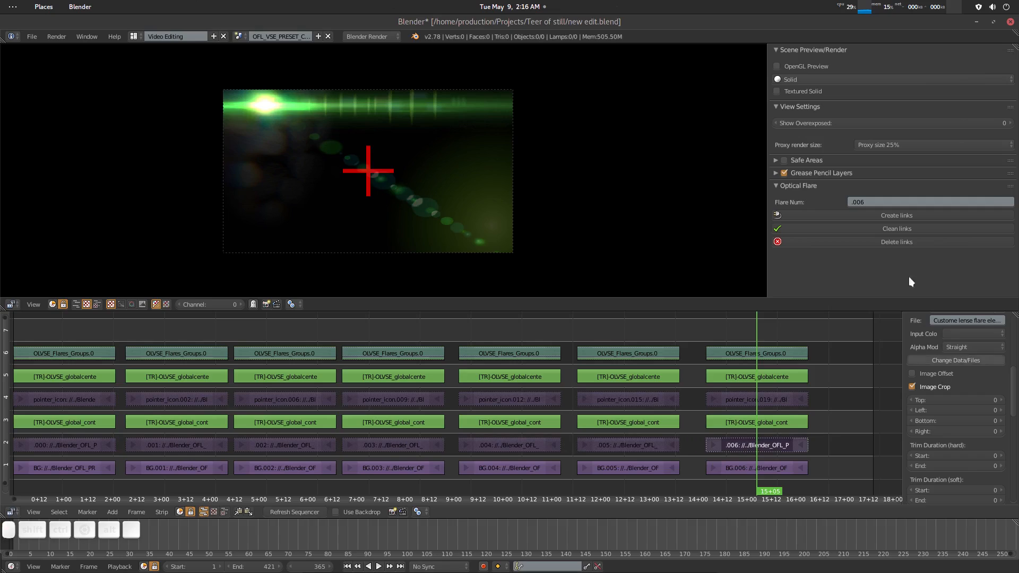
{"action": "left_click", "coordinate": [902, 218]}
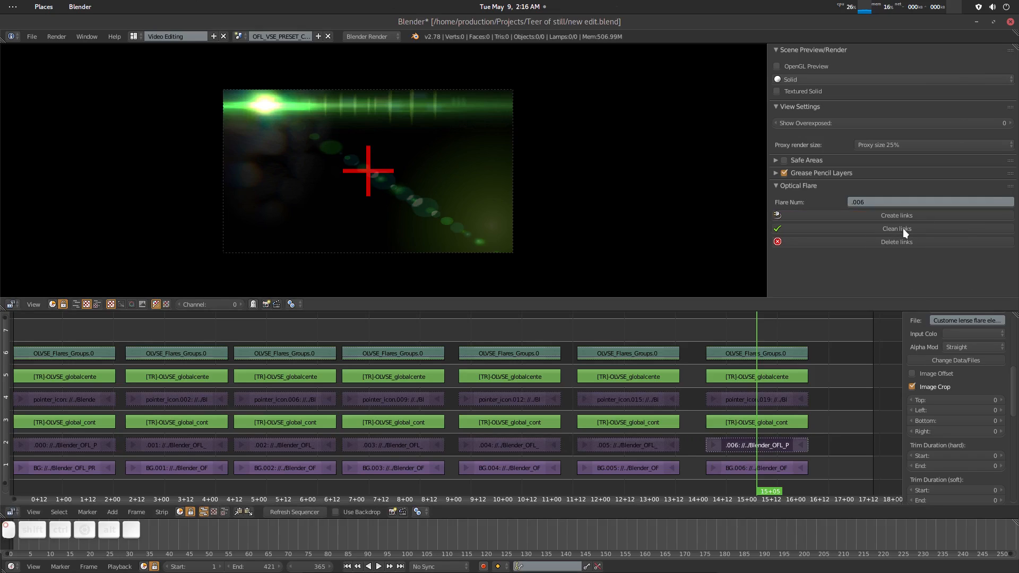
{"action": "left_click", "coordinate": [903, 228]}
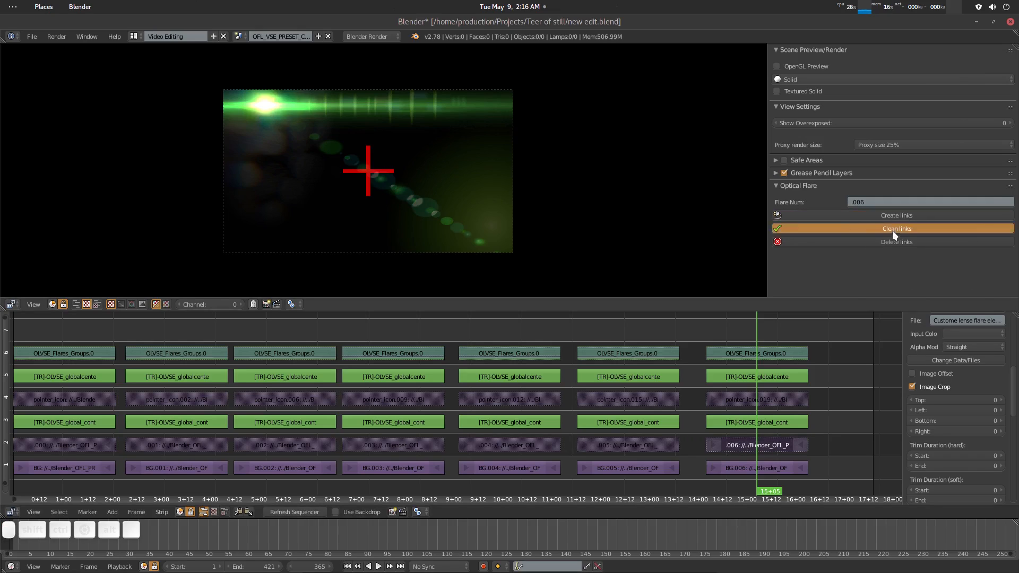
Reposition the .006 global control at about X -30, Y 31 percent, then select image strip .006
{"action": "left_click", "coordinate": [263, 111]}
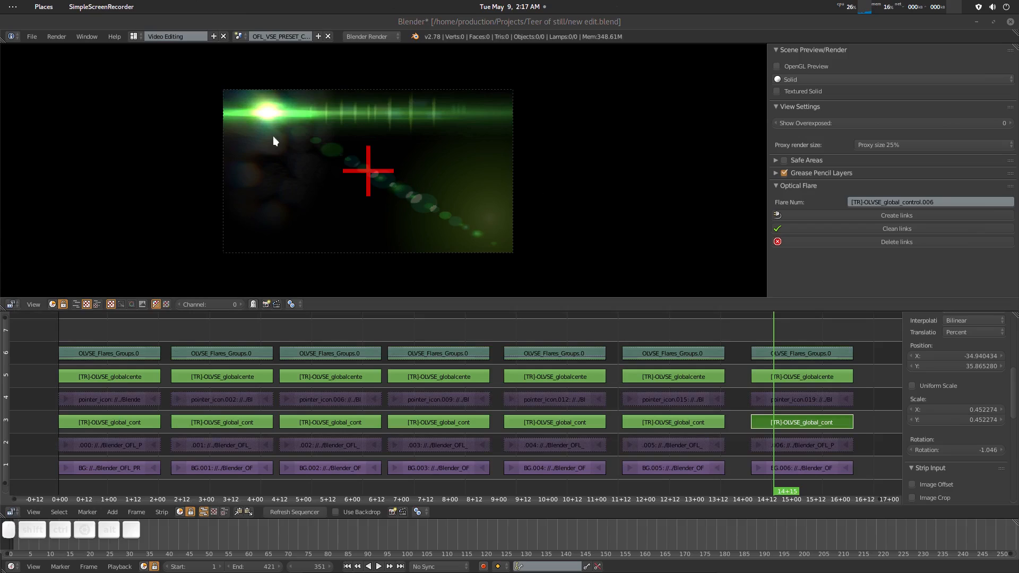
{"action": "left_click", "coordinate": [269, 111]}
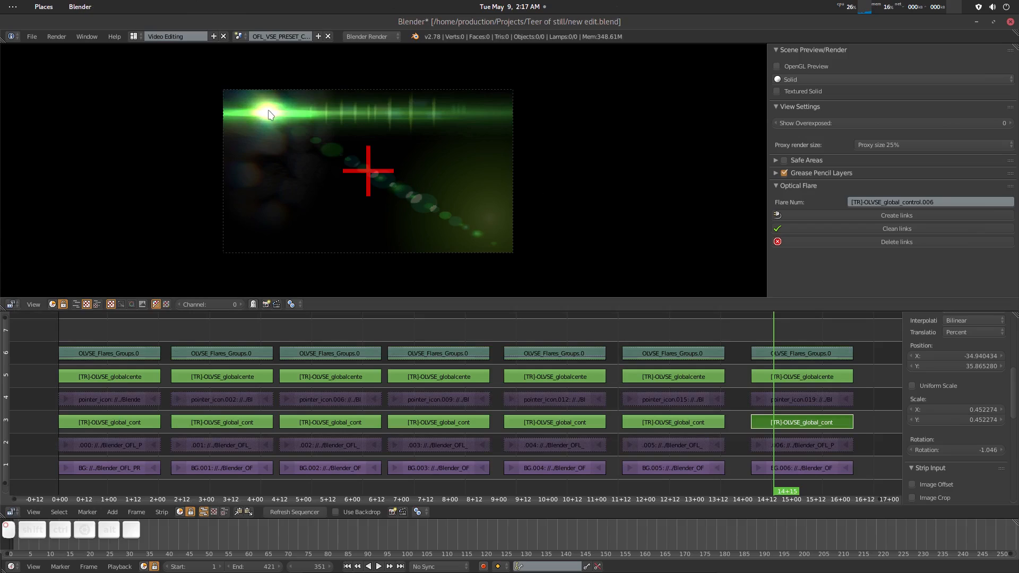
{"action": "key", "text": "g"}
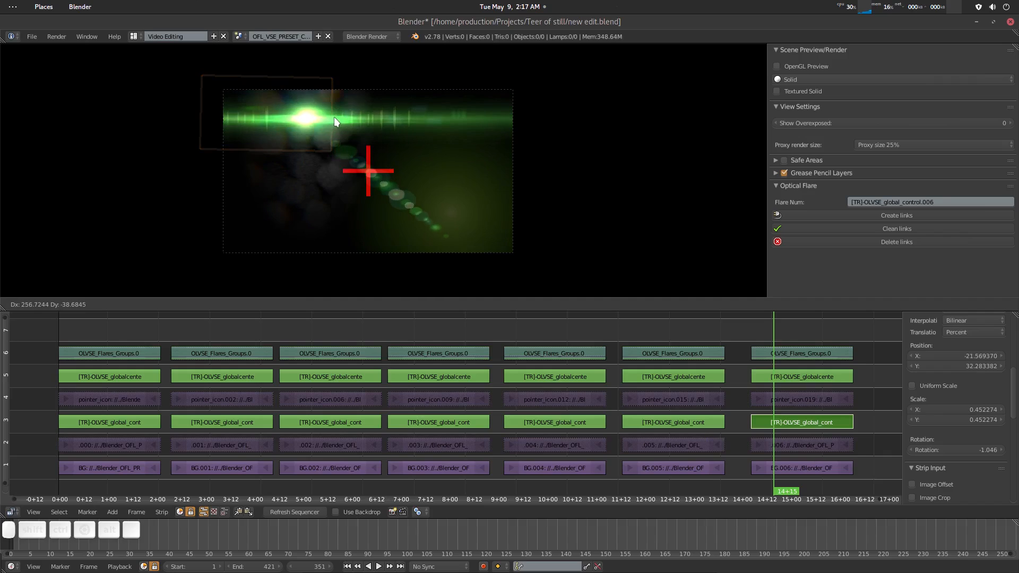
{"action": "left_click", "coordinate": [284, 121]}
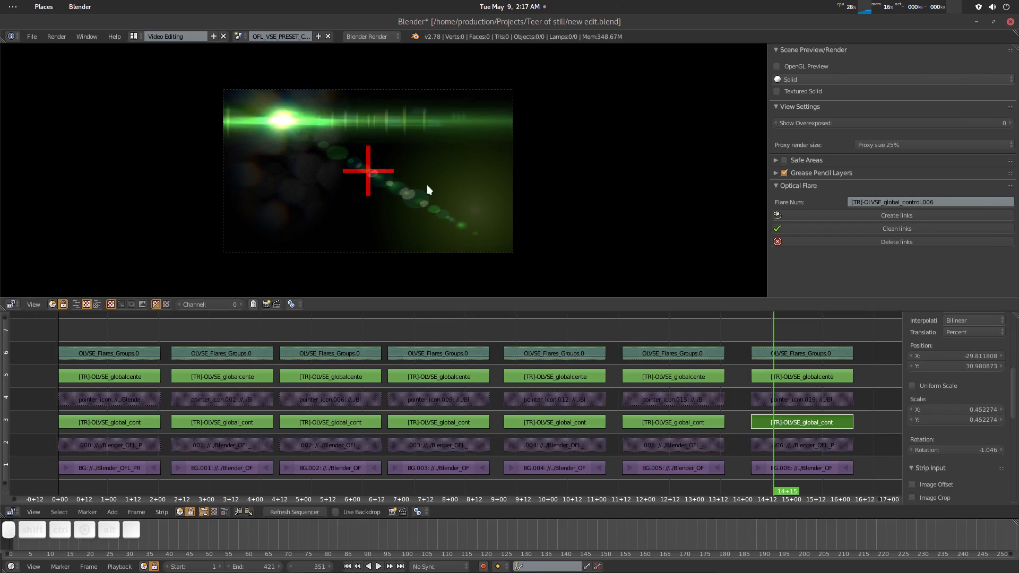
{"action": "right_click", "coordinate": [797, 444]}
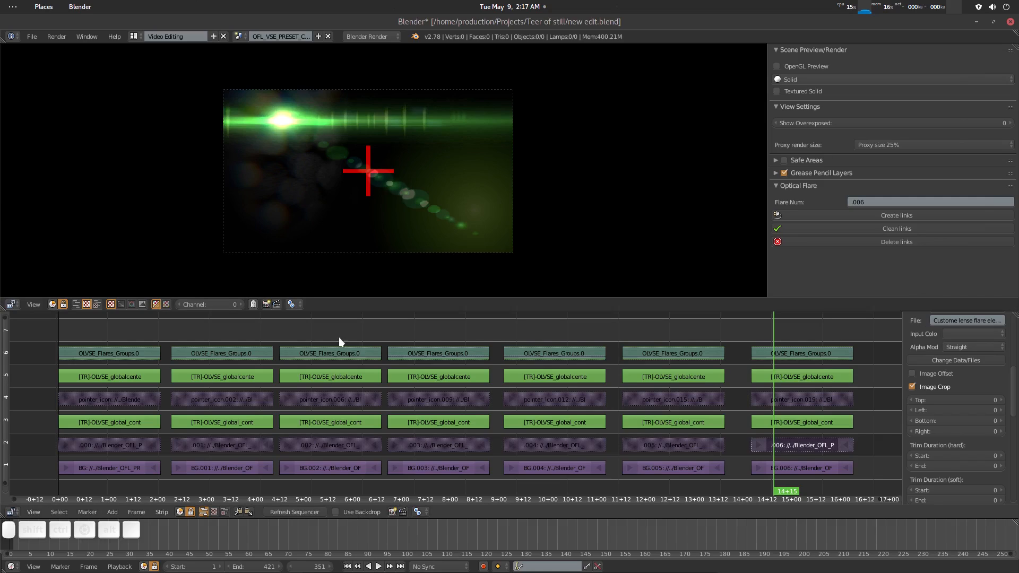
Move the playhead to frame 130 and open the OLVSE_Flares_Groups.002 meta strip
{"action": "left_click", "coordinate": [323, 332]}
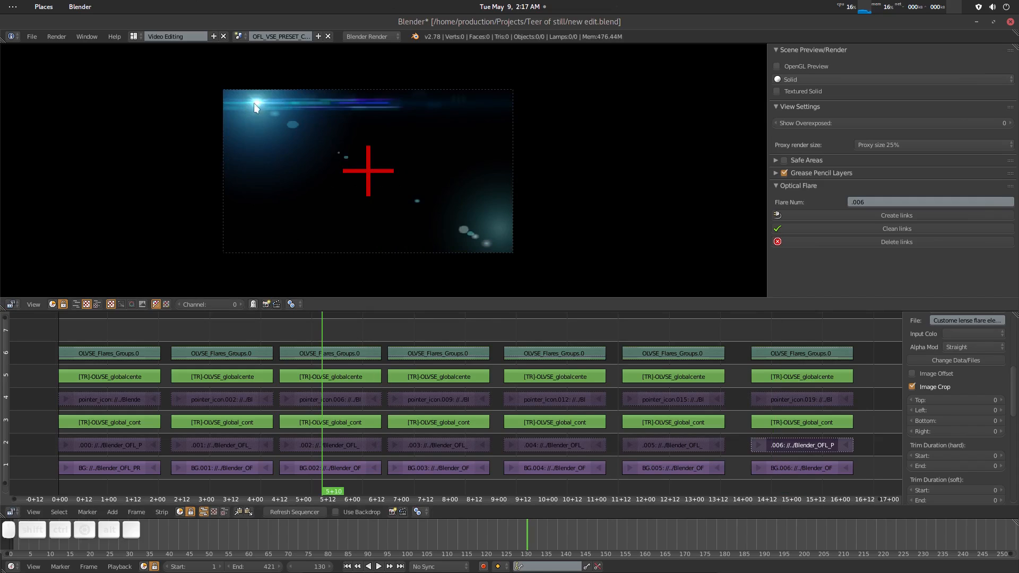
{"action": "right_click", "coordinate": [330, 423]}
{"action": "middle_click_drag", "start_coordinate": [361, 374], "coordinate": [386, 371]}
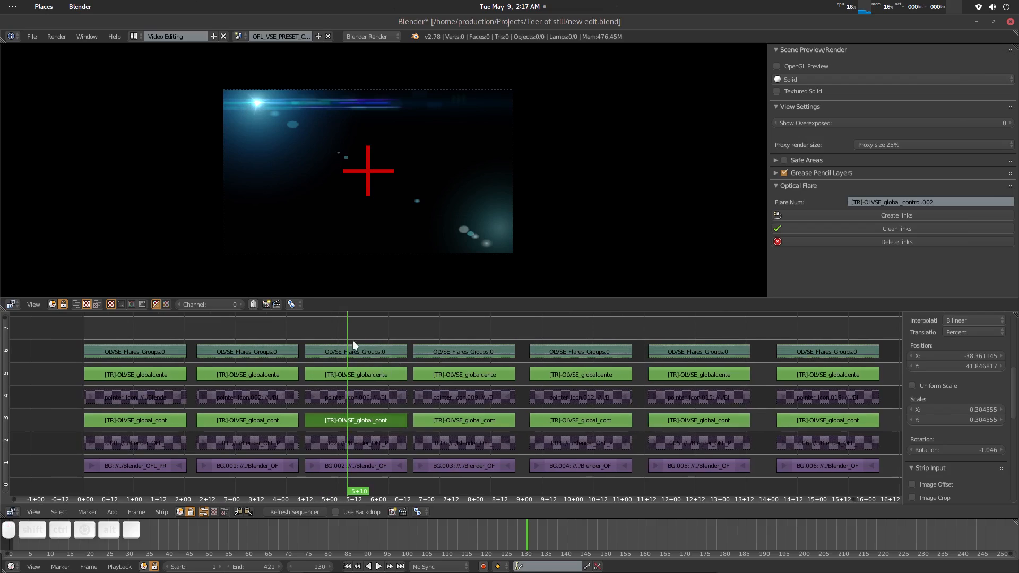
{"action": "right_click", "coordinate": [356, 352]}
{"action": "right_click", "coordinate": [364, 376]}
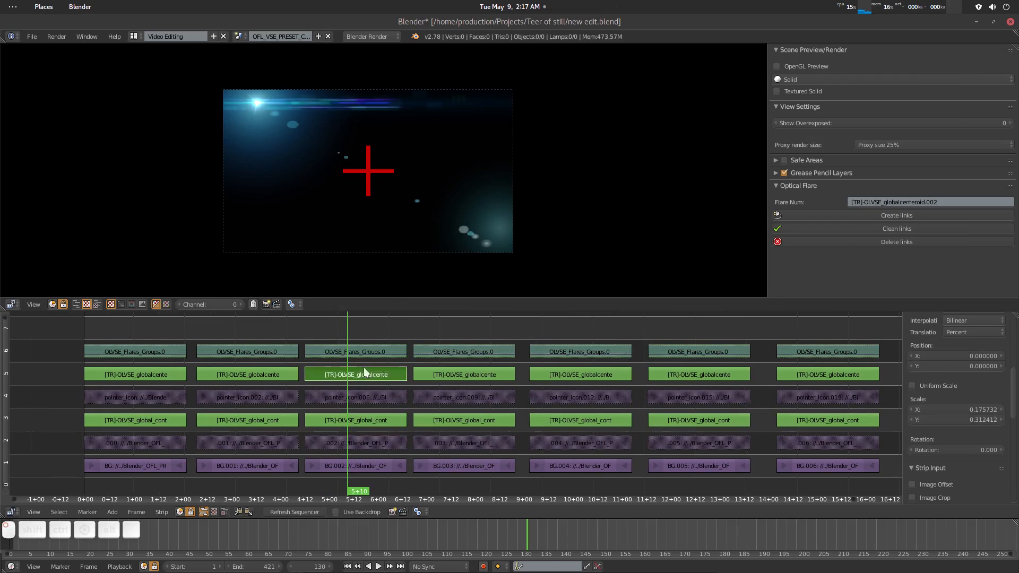
{"action": "right_click", "coordinate": [358, 353]}
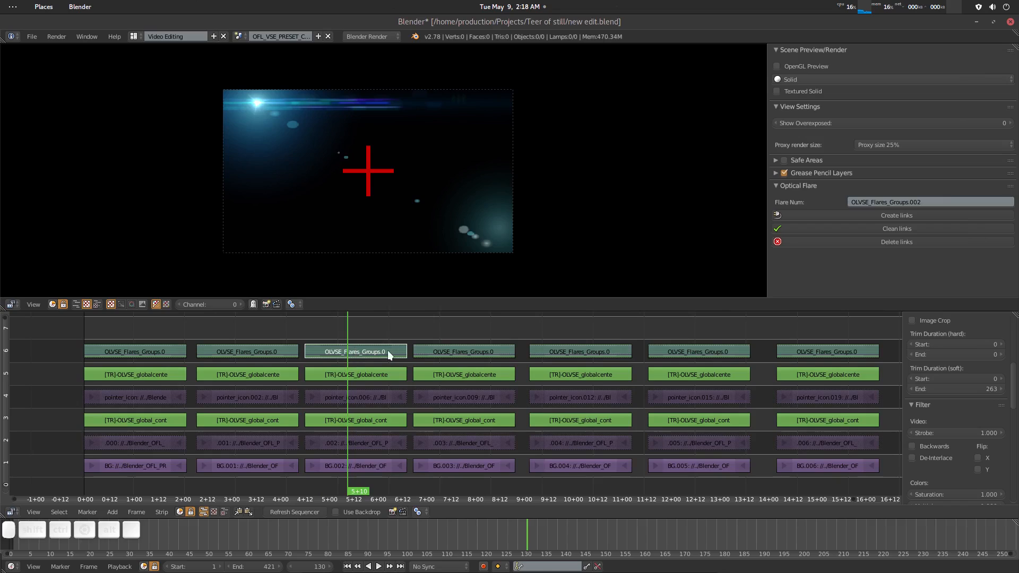
{"action": "right_click", "coordinate": [370, 350]}
{"action": "key", "text": "Tab"}
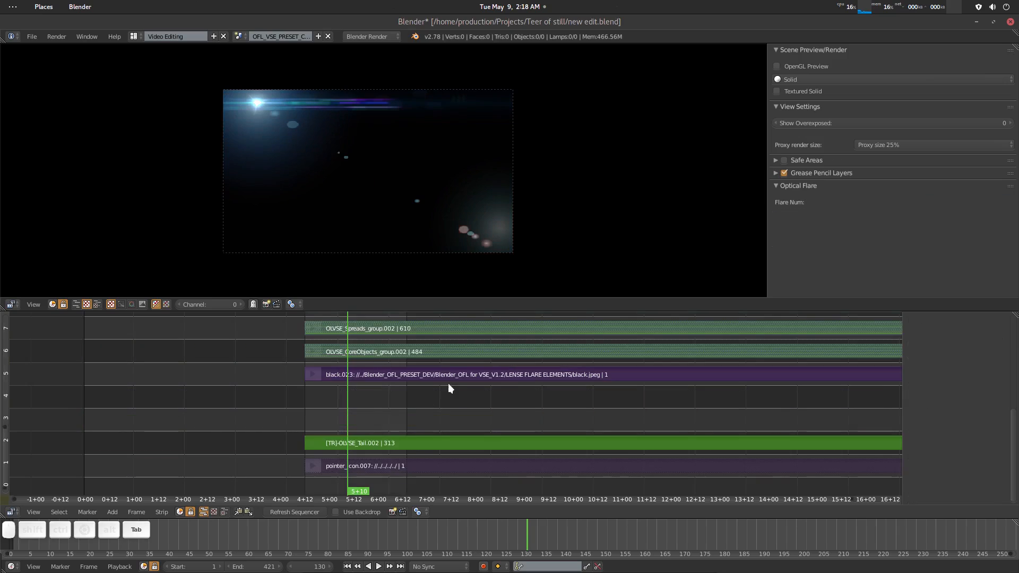
Open the nested OLVSE_Anam_Ghosts_One_group.002 meta strip inside the flare group
{"action": "middle_click_drag", "start_coordinate": [447, 390], "coordinate": [341, 460]}
{"action": "middle_click_drag", "start_coordinate": [348, 403], "coordinate": [341, 422]}
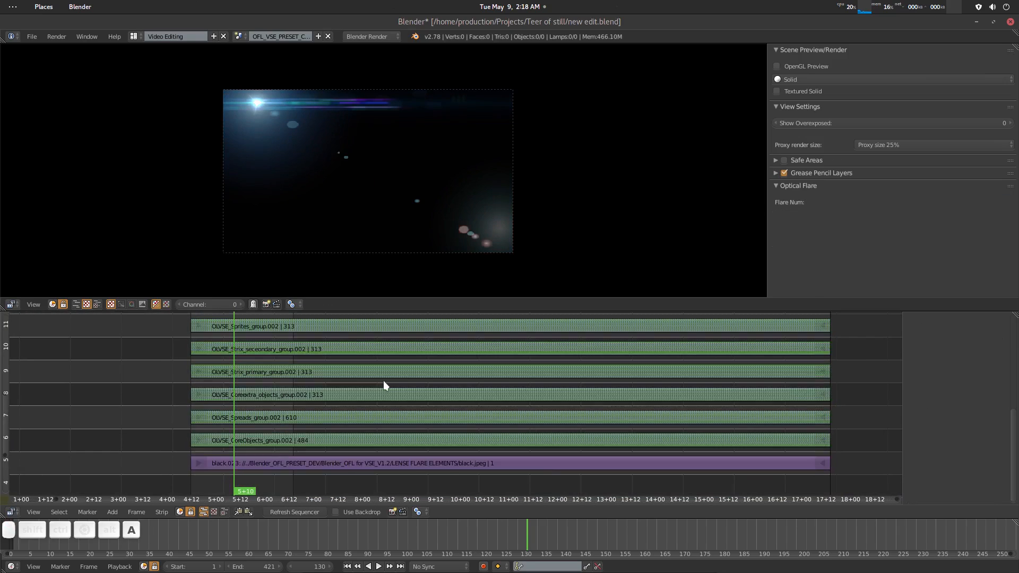
{"action": "key", "text": "Home"}
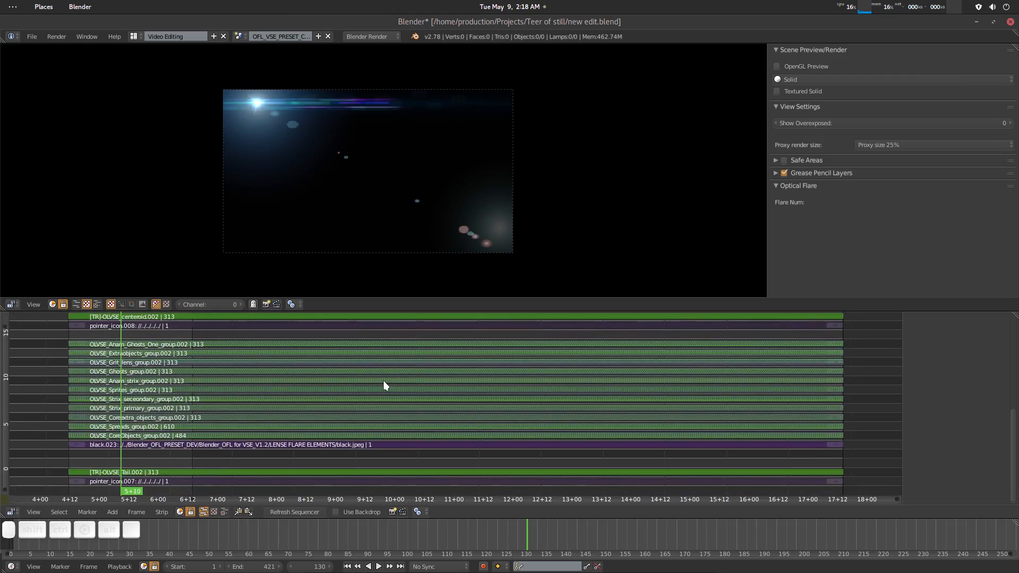
{"action": "key", "text": "a"}
{"action": "middle_click_drag", "start_coordinate": [43, 409], "coordinate": [59, 413]}
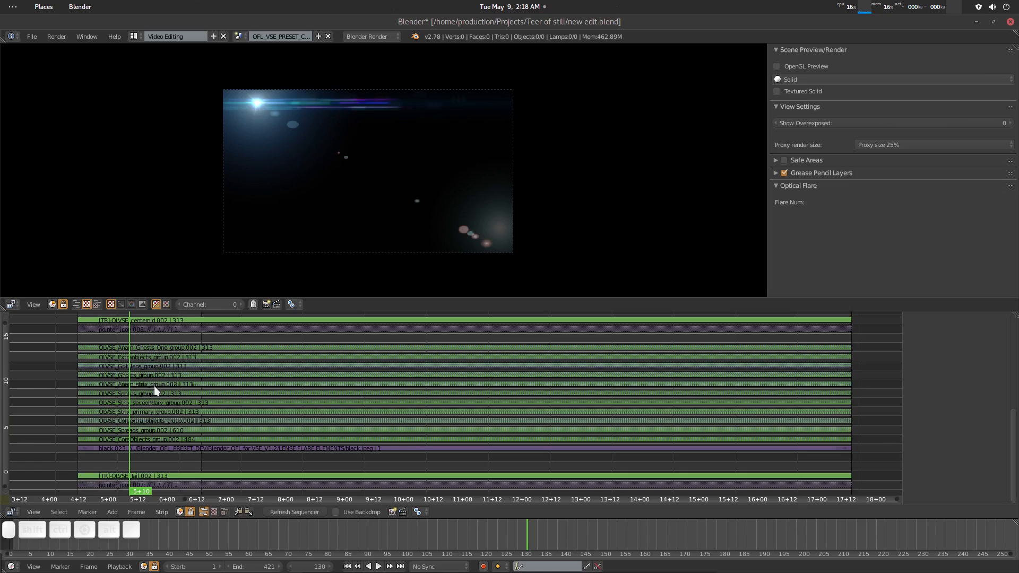
{"action": "scroll", "coordinate": [156, 418], "scroll_direction": "up", "scroll_amount": 4}
{"action": "middle_click_drag", "start_coordinate": [39, 391], "coordinate": [389, 370]}
{"action": "scroll", "coordinate": [246, 418], "scroll_direction": "up", "scroll_amount": 5}
{"action": "scroll", "coordinate": [215, 406], "scroll_direction": "up", "scroll_amount": 1}
{"action": "right_click", "coordinate": [264, 345]}
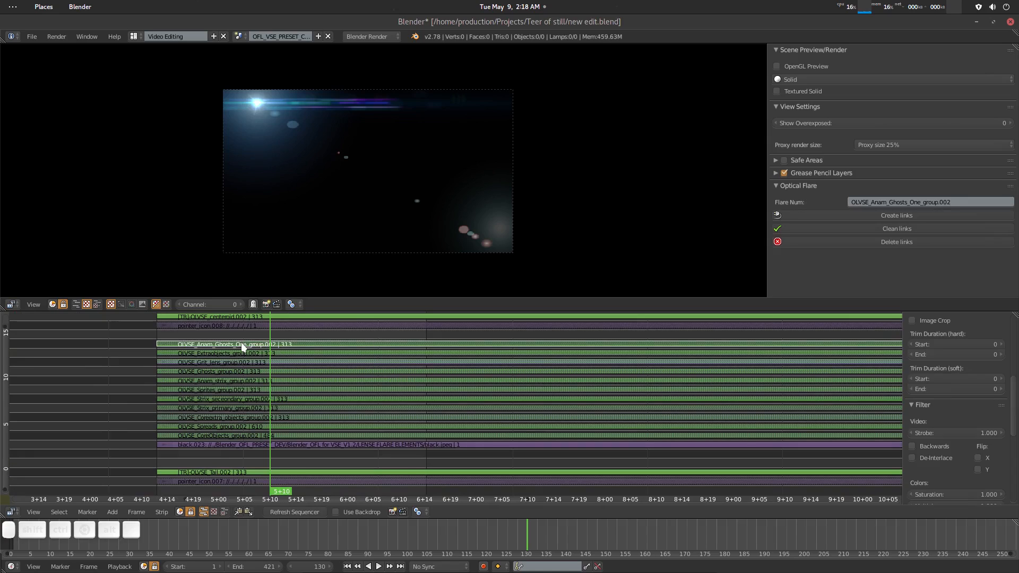
{"action": "key", "text": "Tab"}
Mute and unmute the transform strips anam_ghosty_1.002 and anam_ghostx_1.002, one after the other
{"action": "key", "text": "a"}
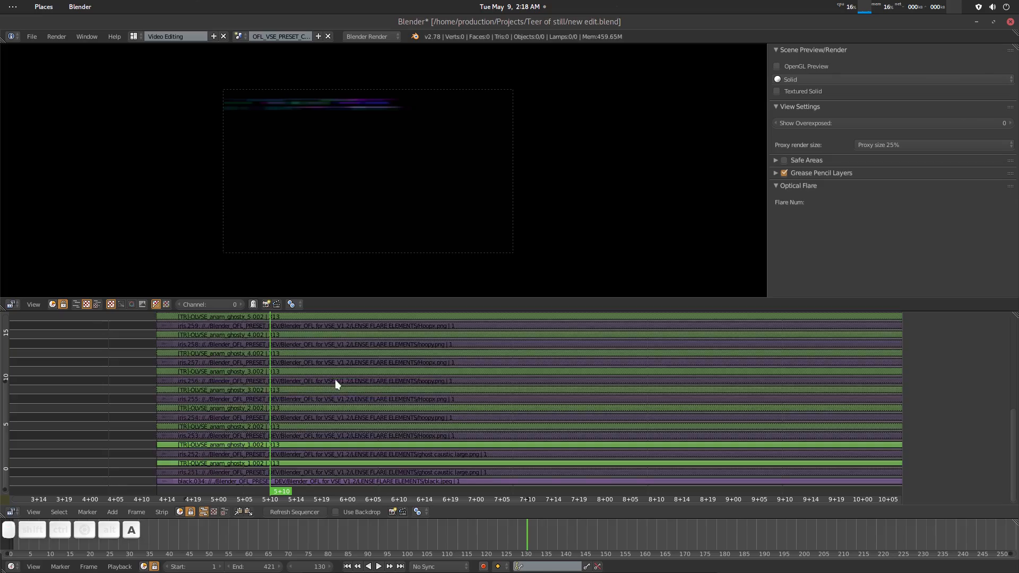
{"action": "middle_click_drag", "start_coordinate": [339, 379], "coordinate": [341, 398]}
{"action": "mouse_move", "coordinate": [327, 325]}
{"action": "middle_mouse_down"}
{"action": "mouse_move", "coordinate": [314, 433]}
{"action": "mouse_move", "coordinate": [318, 340]}
{"action": "middle_mouse_up"}
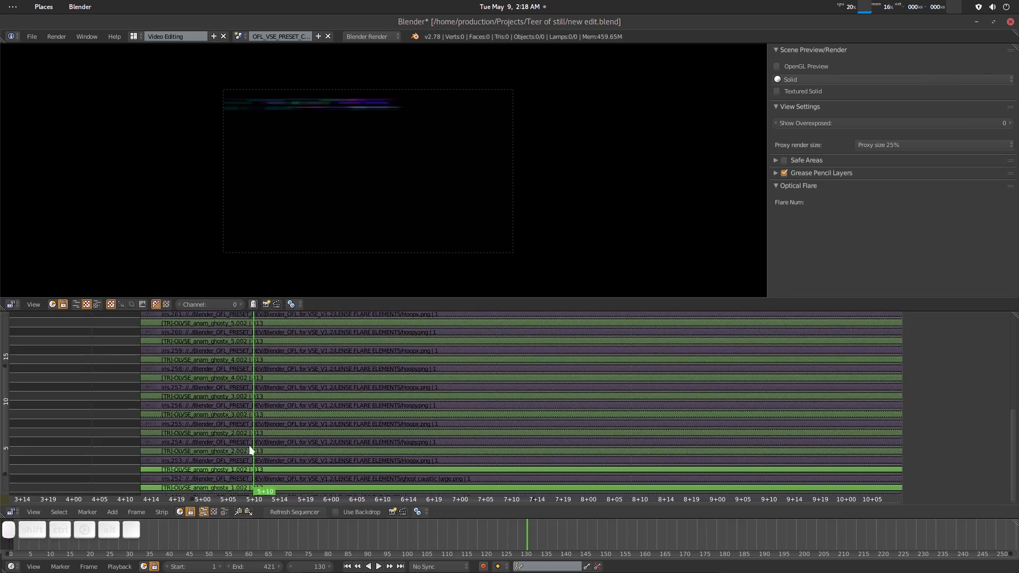
{"action": "middle_click_drag", "start_coordinate": [289, 392], "coordinate": [292, 367]}
{"action": "right_click", "coordinate": [227, 446]}
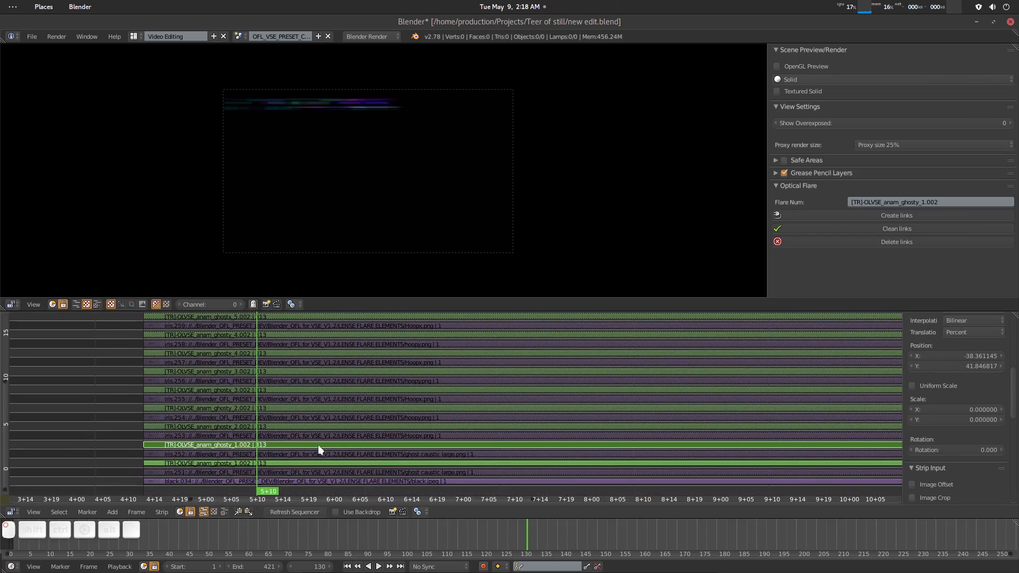
{"action": "key", "text": "h"}
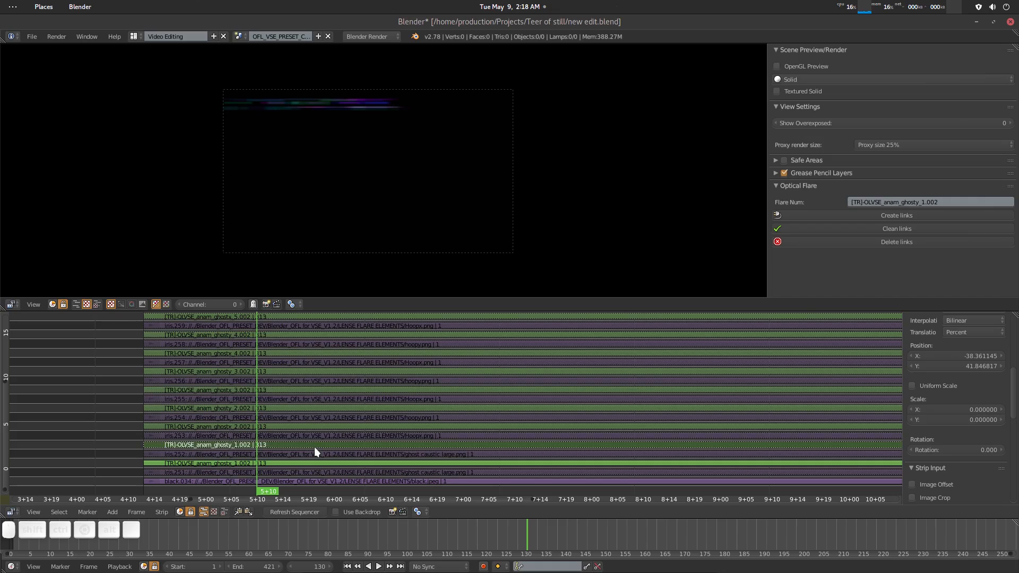
{"action": "key", "text": "alt+h"}
{"action": "right_click", "coordinate": [258, 462]}
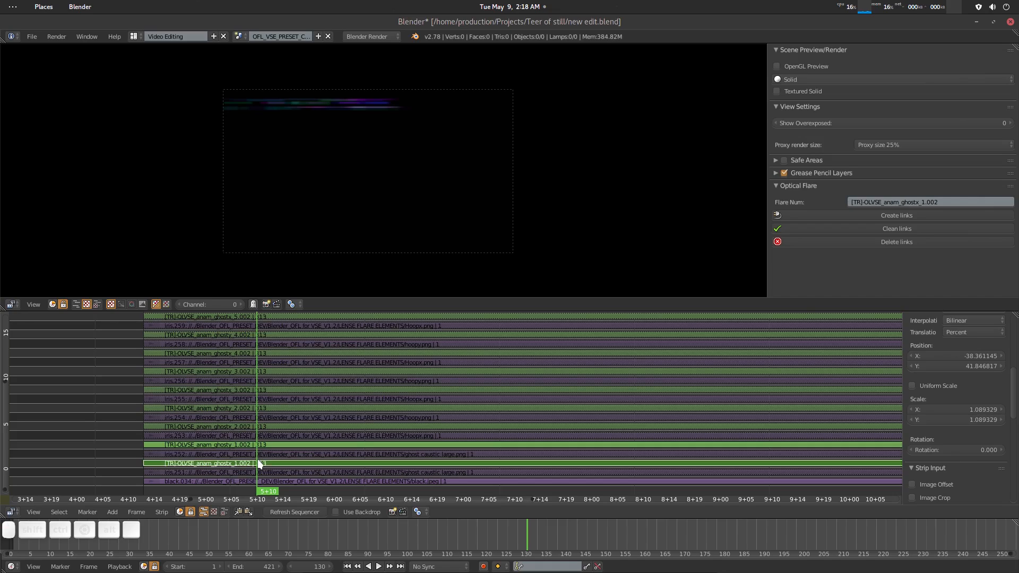
{"action": "key", "text": "h"}
{"action": "key", "text": "alt+h"}
Unmute the transform strips anam_ghostx_2.002 and anam_ghosty_2.002 to preview them, and mute both again
{"action": "middle_click_drag", "start_coordinate": [348, 435], "coordinate": [341, 434]}
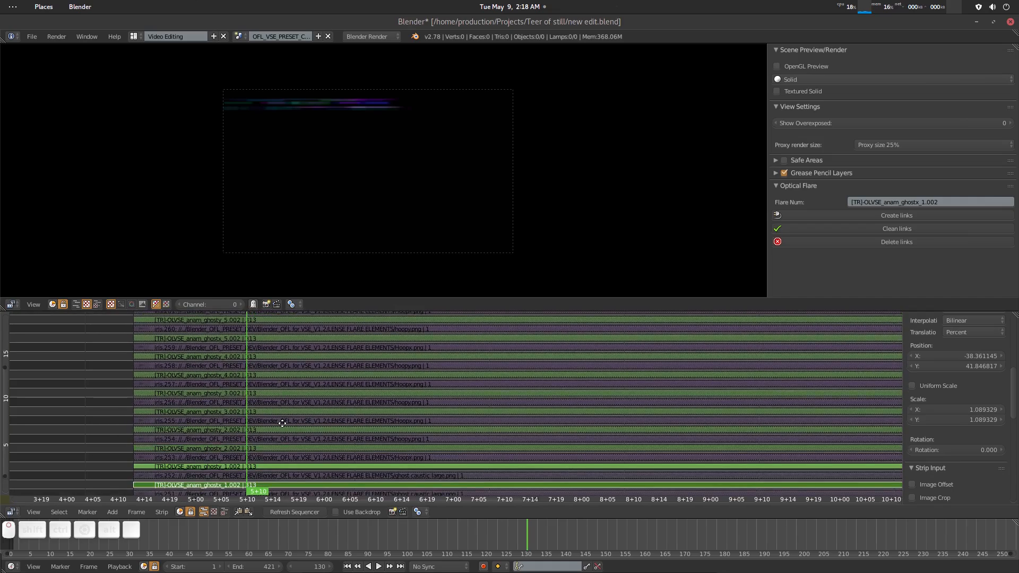
{"action": "key", "text": "a"}
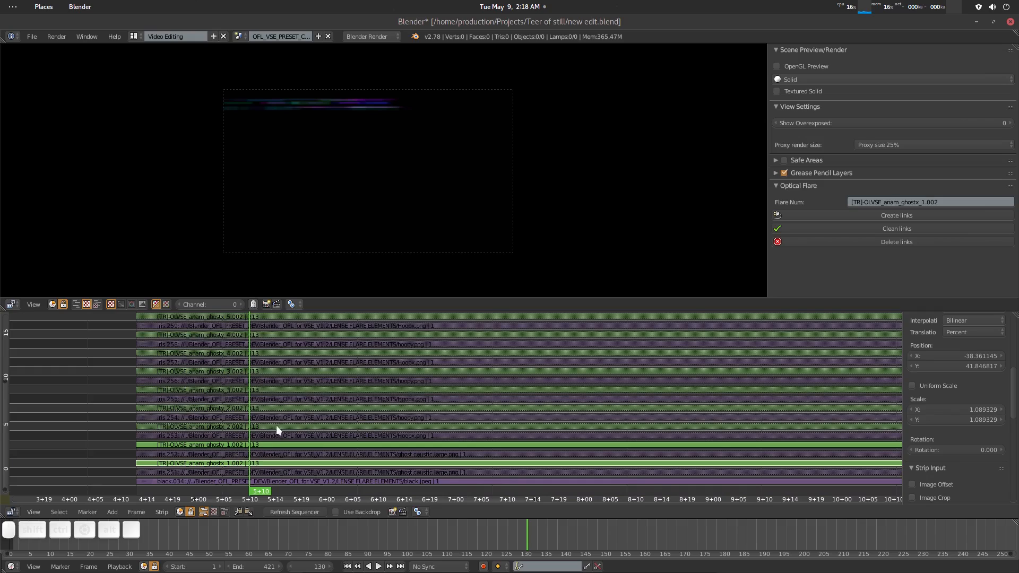
{"action": "right_click", "coordinate": [241, 425]}
{"action": "key", "text": "alt"}
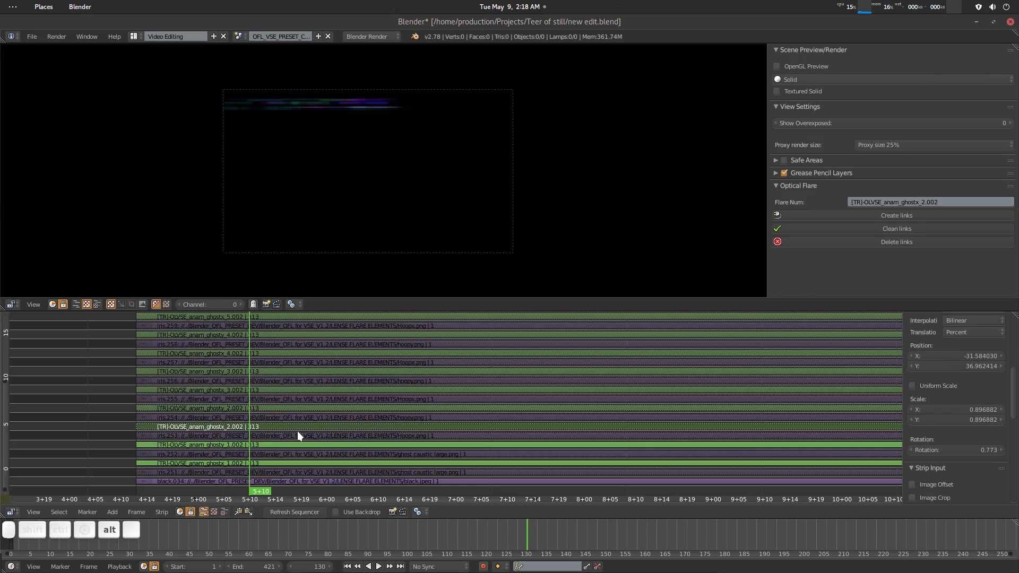
{"action": "right_click", "coordinate": [255, 408]}
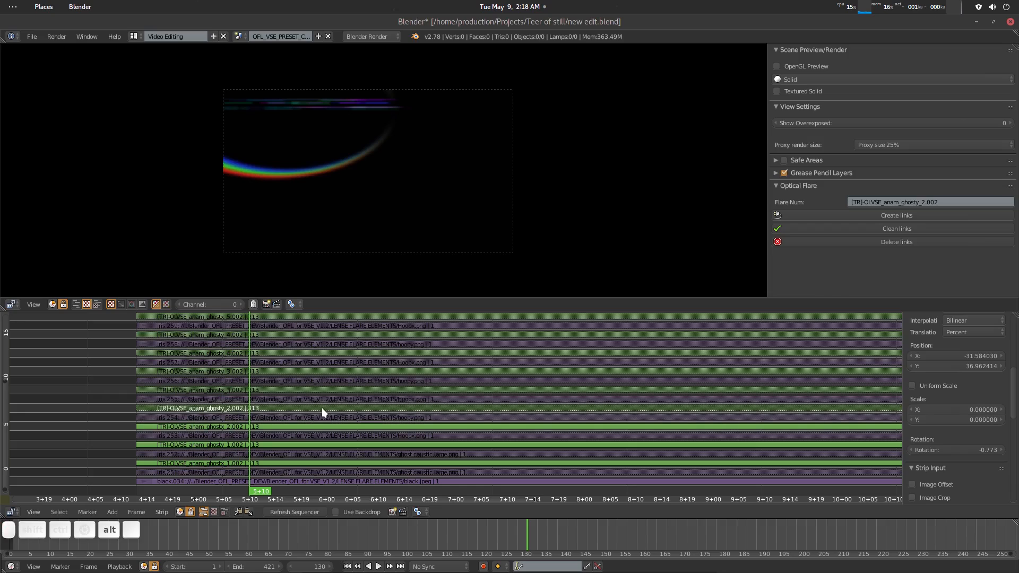
{"action": "right_click", "coordinate": [245, 426]}
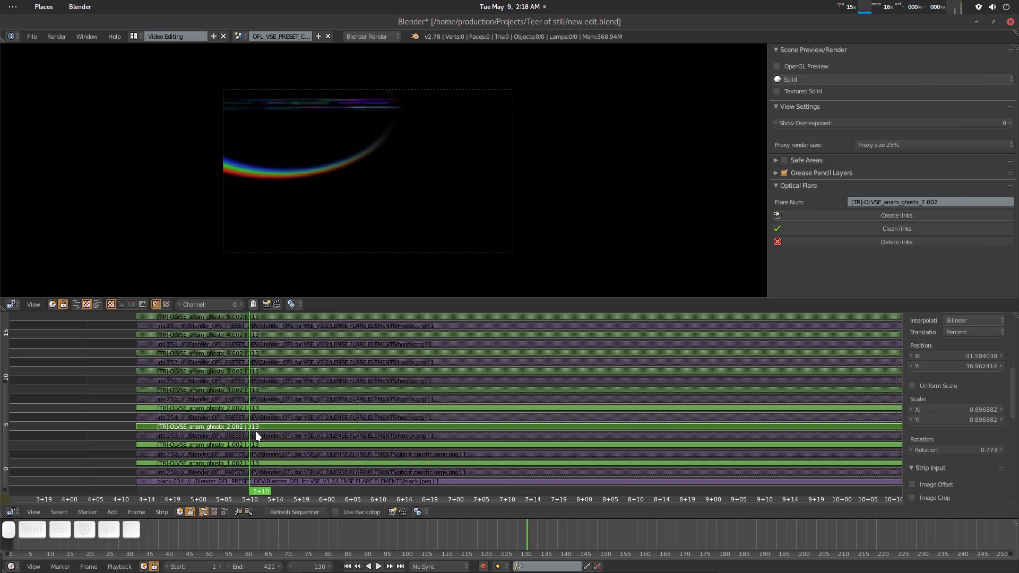
{"action": "key", "text": "h"}
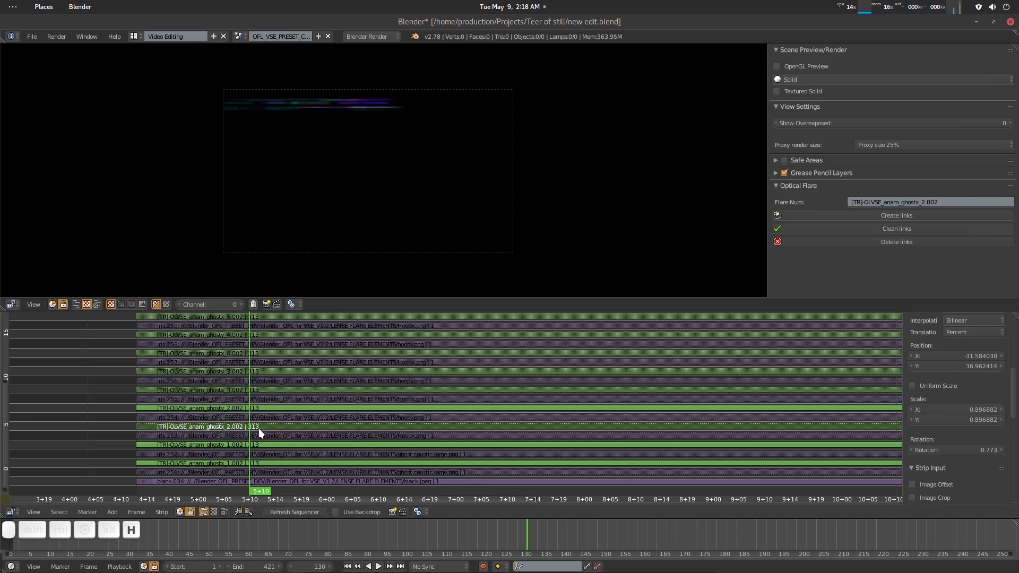
{"action": "right_click", "coordinate": [256, 407]}
{"action": "key", "text": "h"}
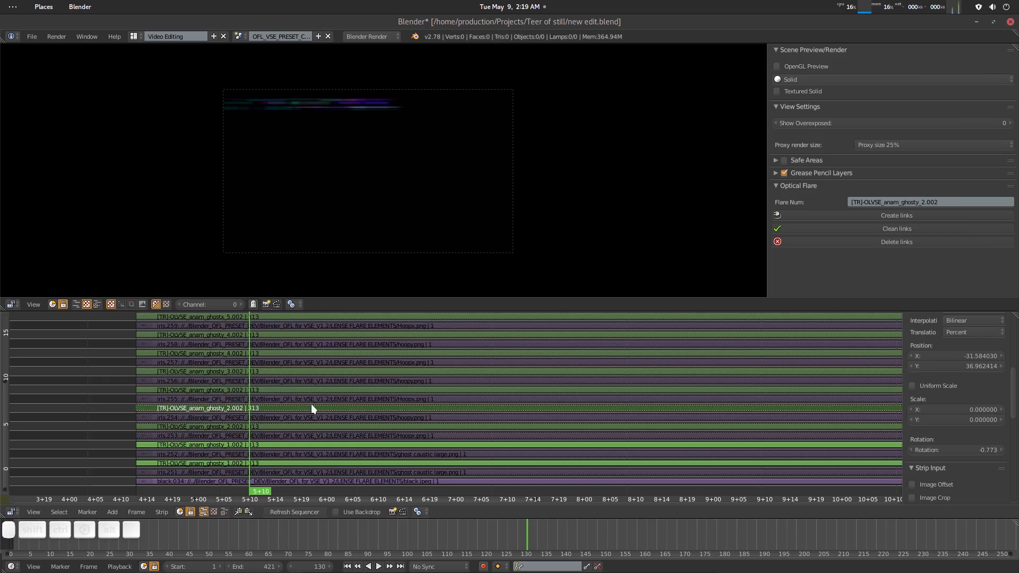
Select all transform strips of the same type as anam_ghostx_2.002 and mute them
{"action": "key", "text": "a"}
{"action": "middle_click_drag", "start_coordinate": [337, 427], "coordinate": [328, 425]}
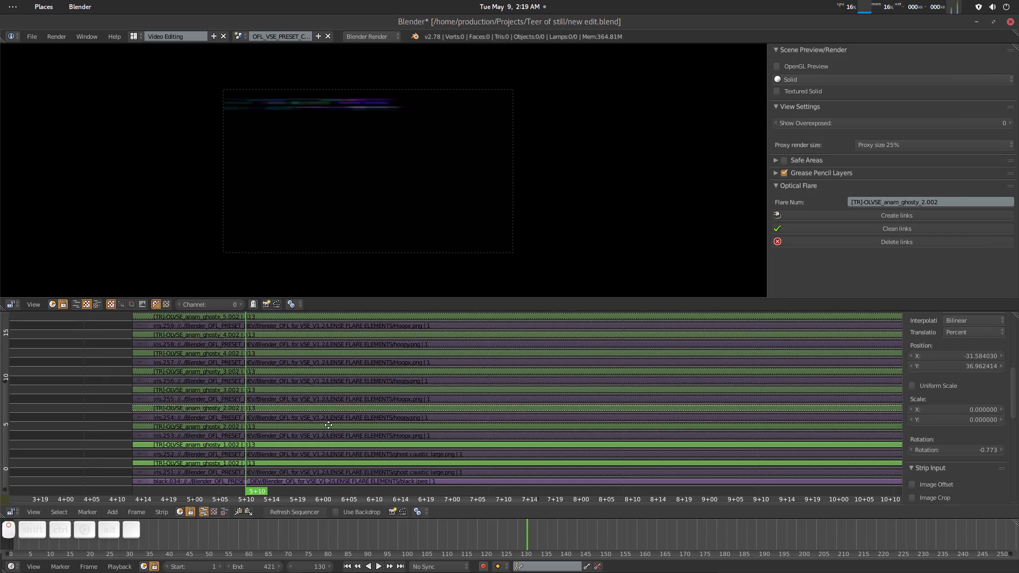
{"action": "right_click", "coordinate": [263, 427]}
{"action": "scroll", "coordinate": [272, 431], "scroll_direction": "right", "scroll_amount": 2, "text": "ctrl"}
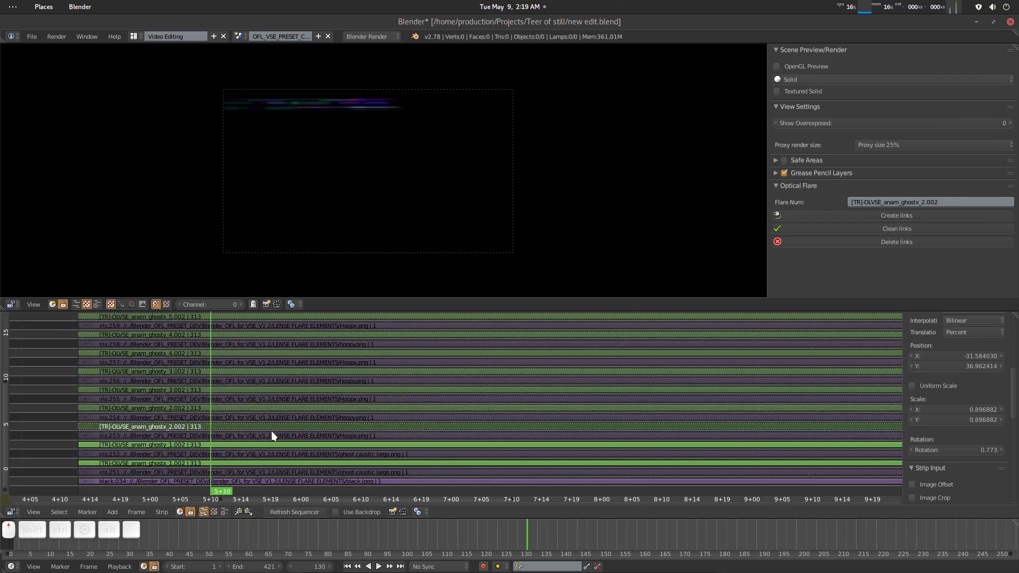
{"action": "scroll", "coordinate": [272, 431], "scroll_direction": "left", "scroll_amount": 2, "text": "ctrl"}
{"action": "scroll", "coordinate": [272, 431], "scroll_direction": "up", "scroll_amount": 1}
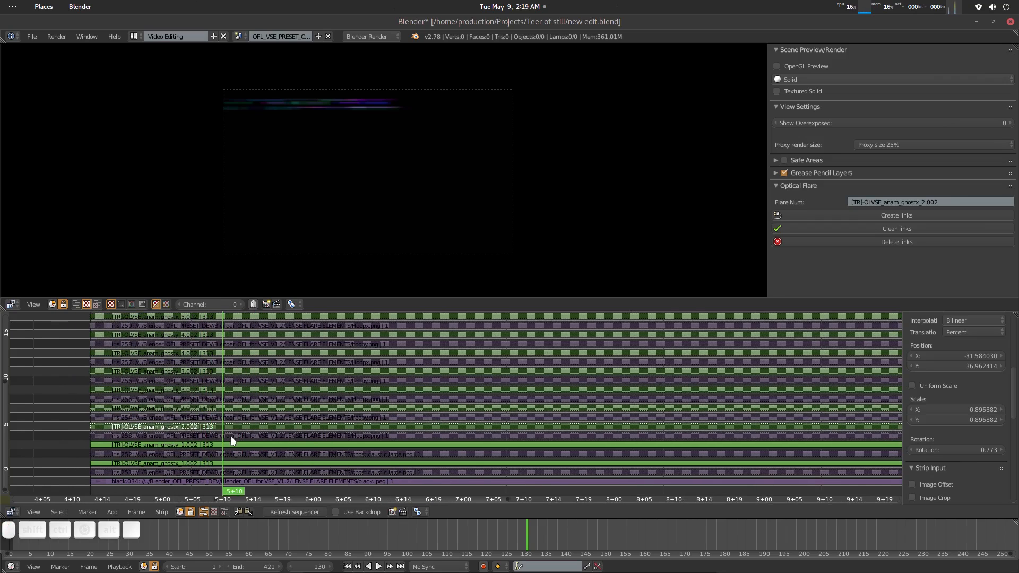
{"action": "key", "text": "a"}
{"action": "key", "text": "a"}
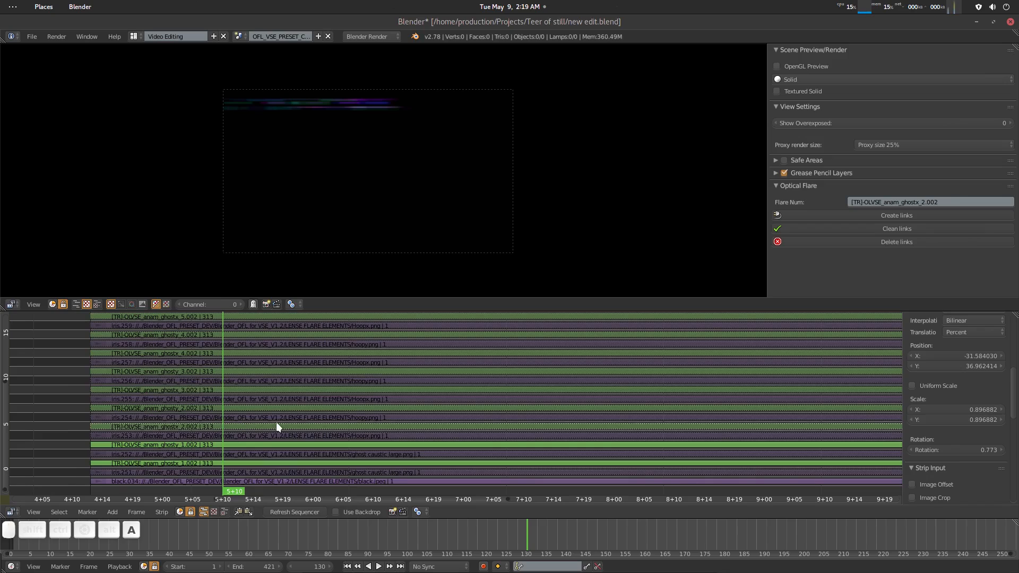
{"action": "right_click", "coordinate": [212, 427], "text": "shift"}
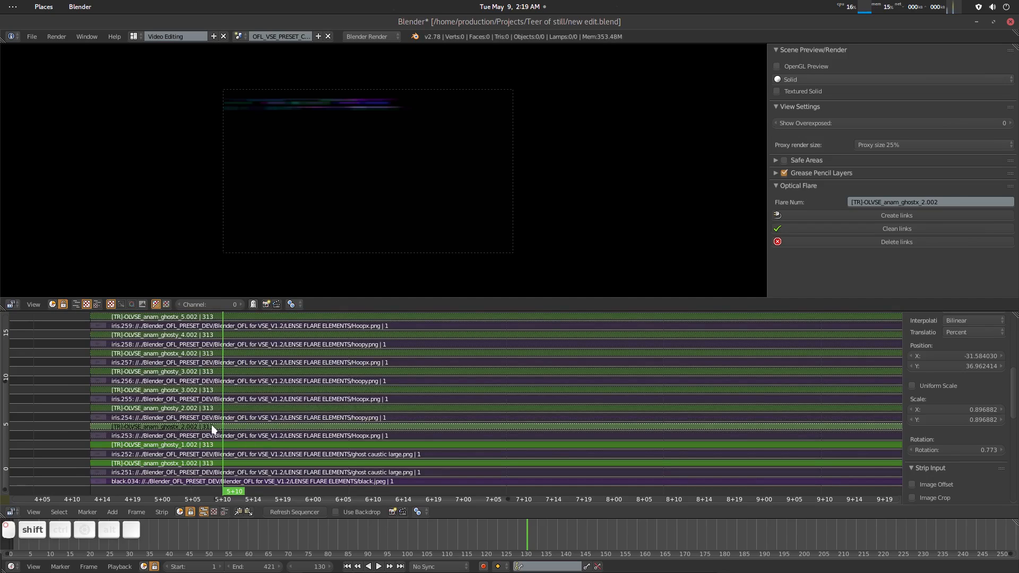
{"action": "key", "text": "shift+g"}
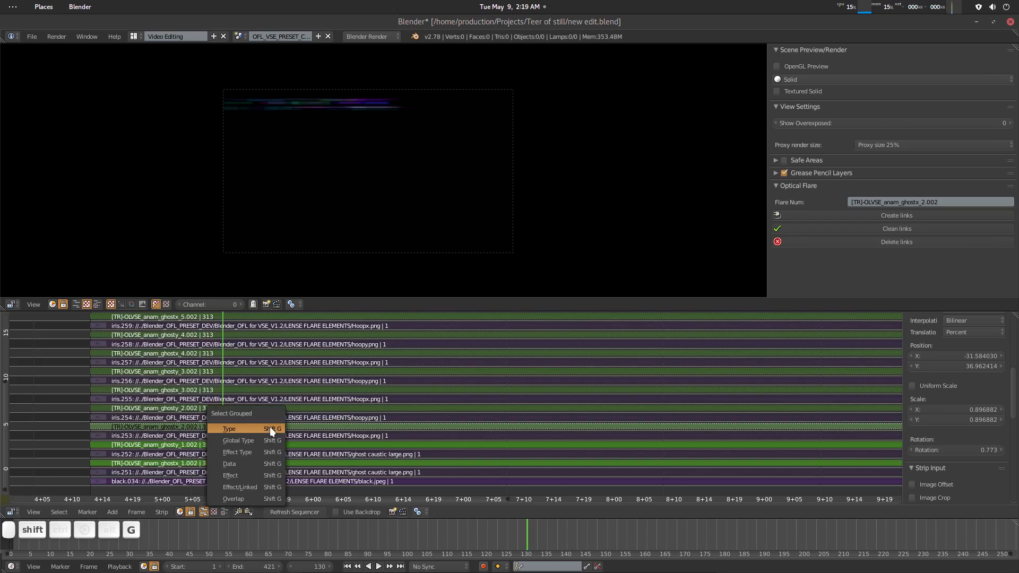
{"action": "left_click", "coordinate": [272, 427]}
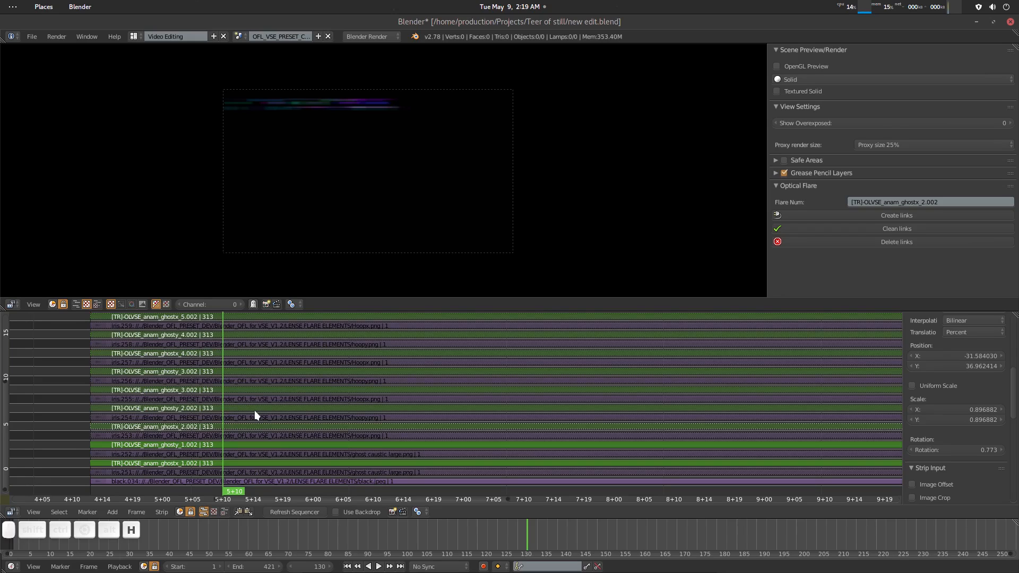
{"action": "key", "text": "h"}
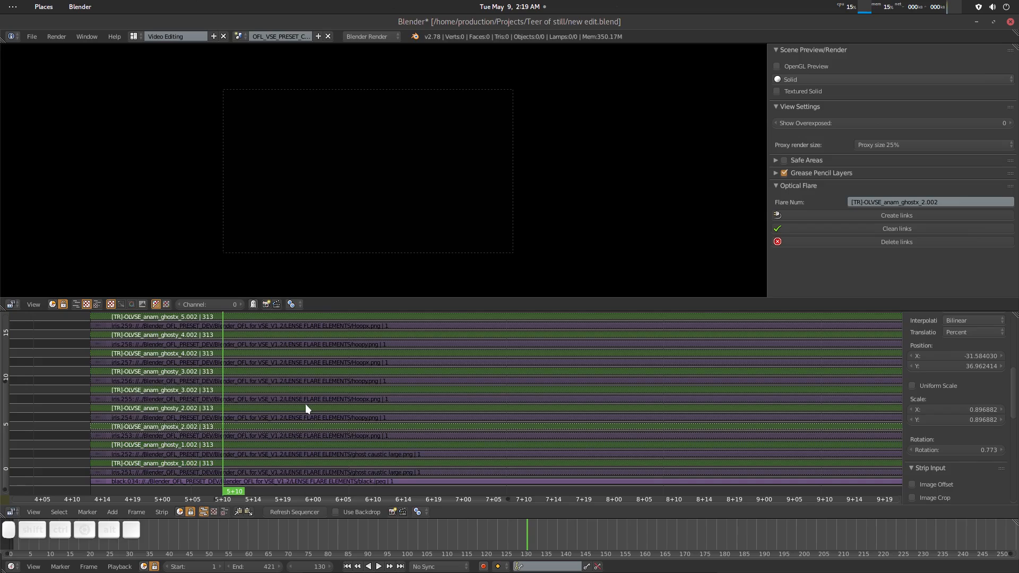
Select the transform strips anam_ghosty_1.002 and anam_ghostx_1.002 together and unmute them
{"action": "left_click", "coordinate": [245, 446]}
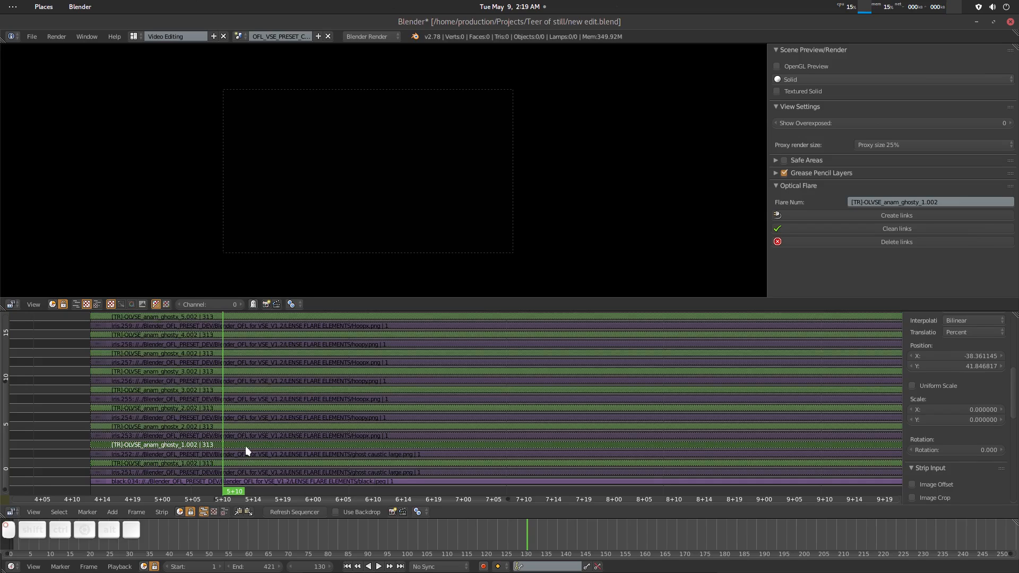
{"action": "left_click", "coordinate": [252, 461], "text": "shift"}
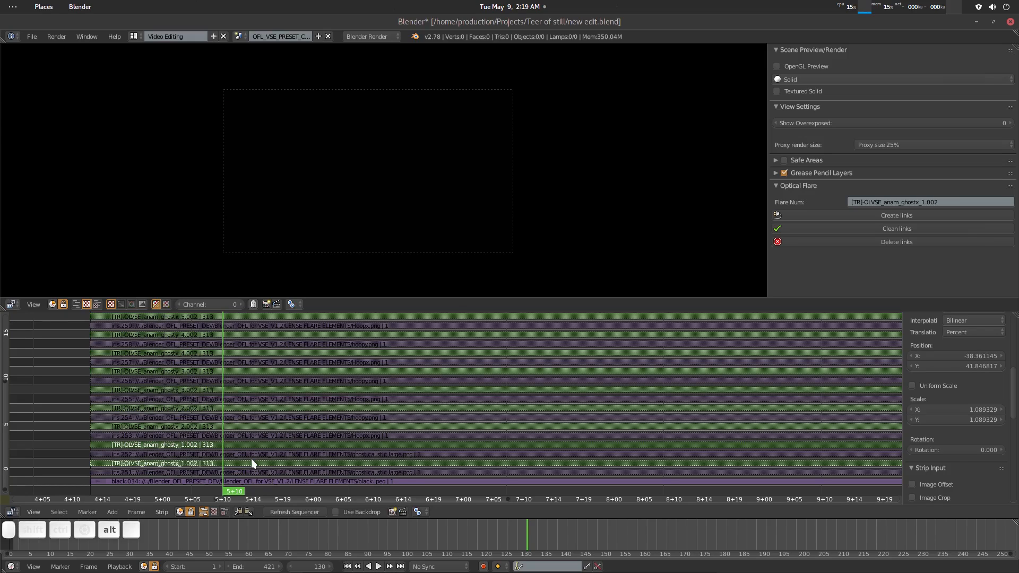
{"action": "key", "text": "alt+h"}
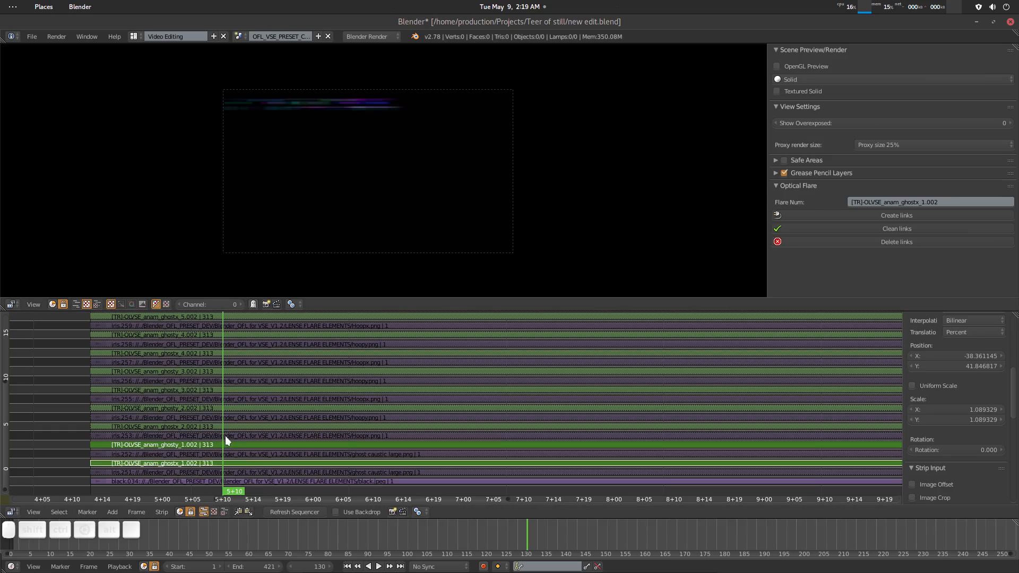
Select the transform strip anam_ghostx_4.002 in the ghosts group
{"action": "mouse_move", "coordinate": [266, 415]}
{"action": "middle_mouse_down"}
{"action": "mouse_move", "coordinate": [283, 430]}
{"action": "mouse_move", "coordinate": [282, 410]}
{"action": "middle_mouse_up"}
{"action": "left_click", "coordinate": [291, 380]}
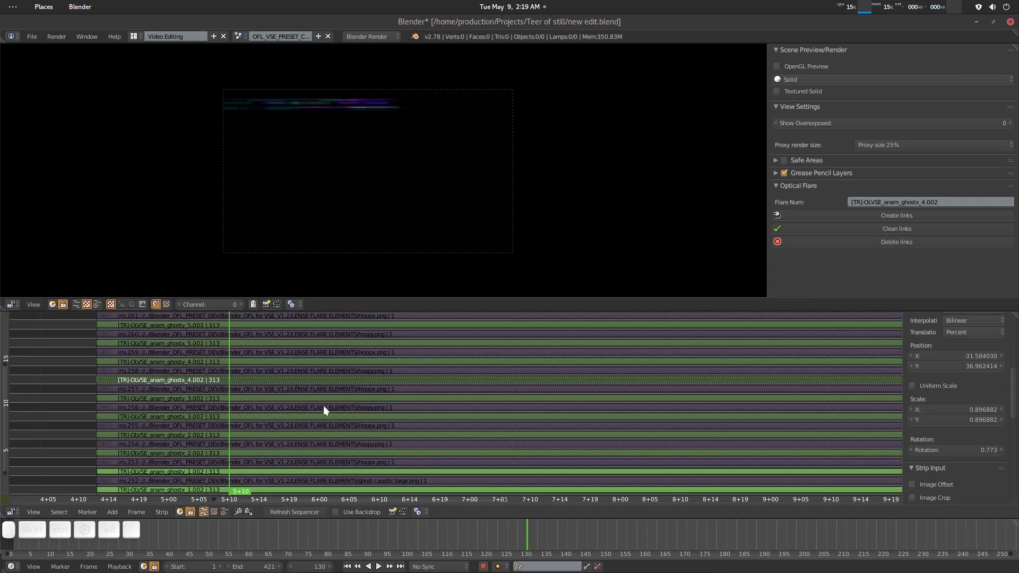
{"action": "middle_click_drag", "start_coordinate": [152, 449], "coordinate": [149, 423]}
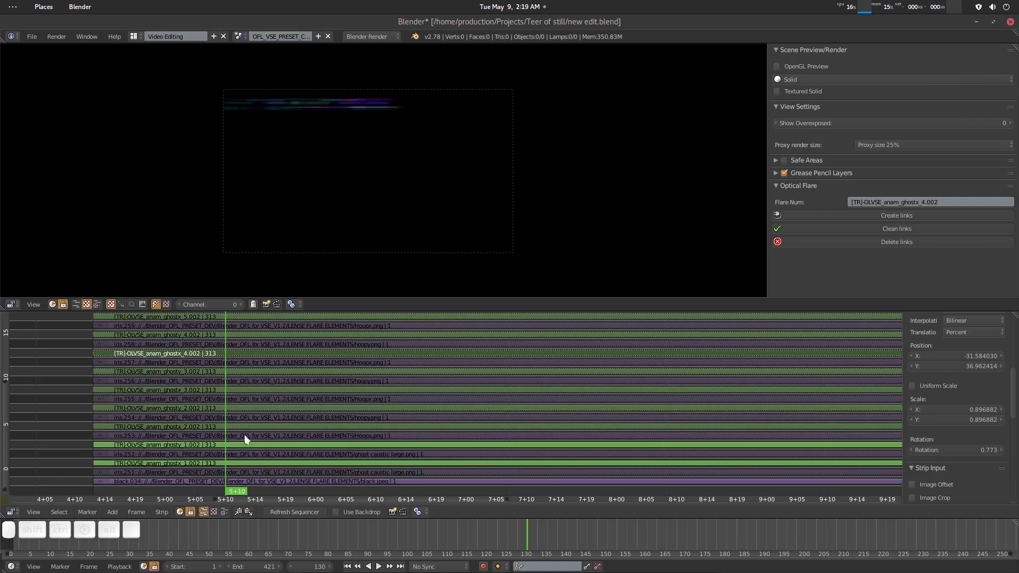
{"action": "middle_click_drag", "start_coordinate": [266, 394], "coordinate": [262, 420]}
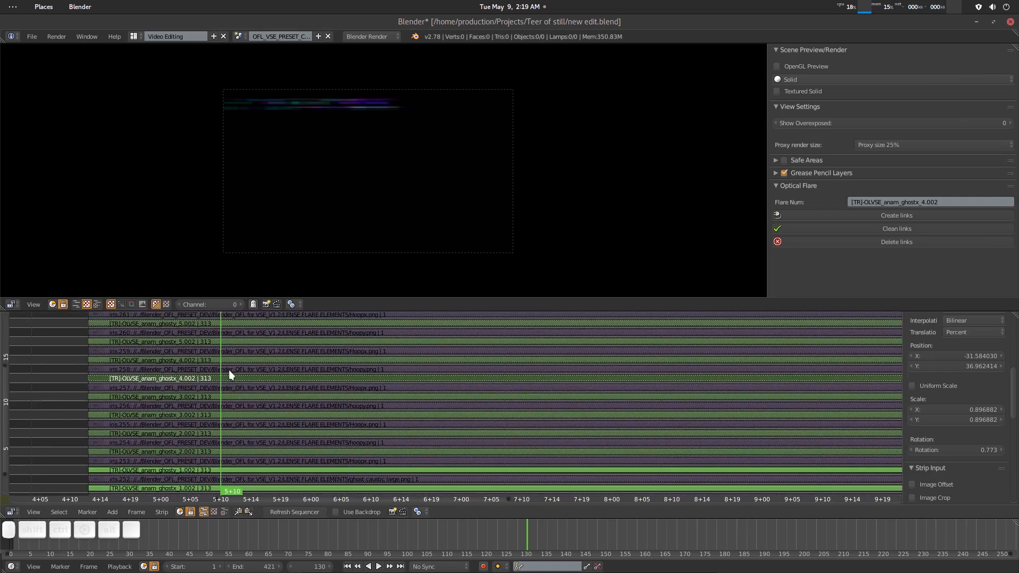
Deselect the ghost strips and leave the nested meta strips to return to the top-level flare strips
{"action": "left_click", "coordinate": [268, 360]}
{"action": "left_click", "coordinate": [277, 379]}
{"action": "middle_click_drag", "start_coordinate": [345, 445], "coordinate": [366, 420]}
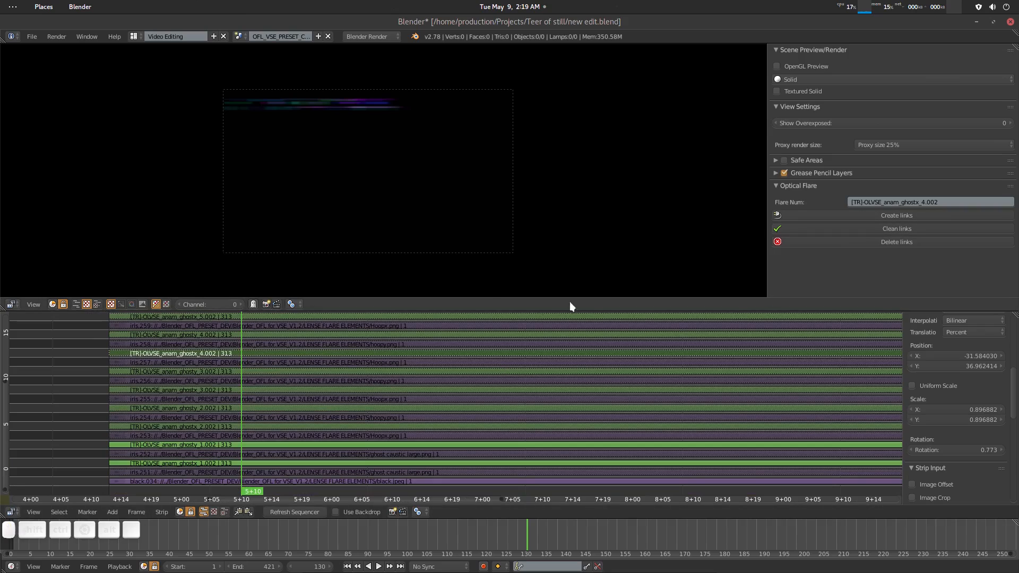
{"action": "middle_click_drag", "start_coordinate": [462, 390], "coordinate": [460, 390]}
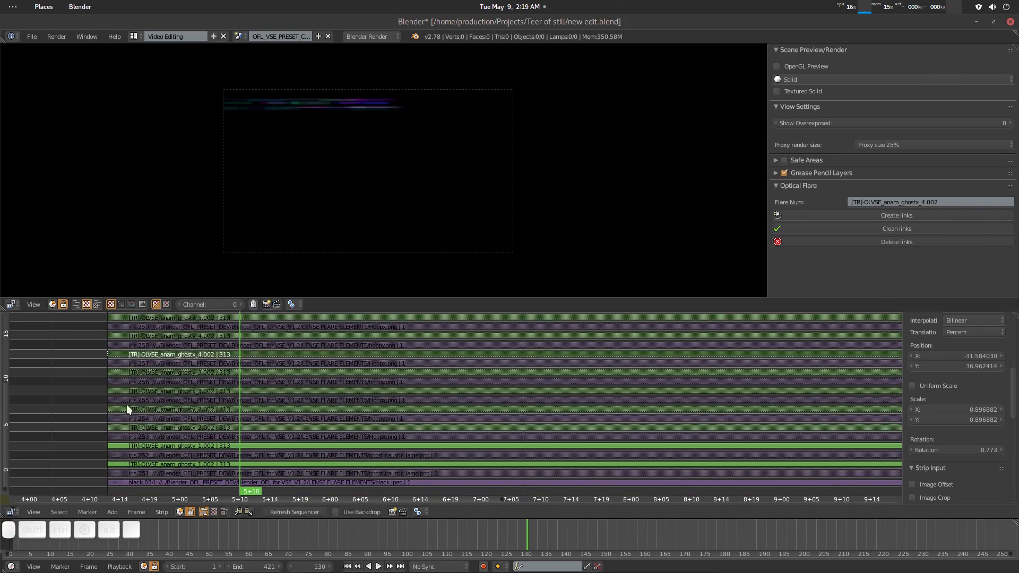
{"action": "right_click", "coordinate": [70, 386]}
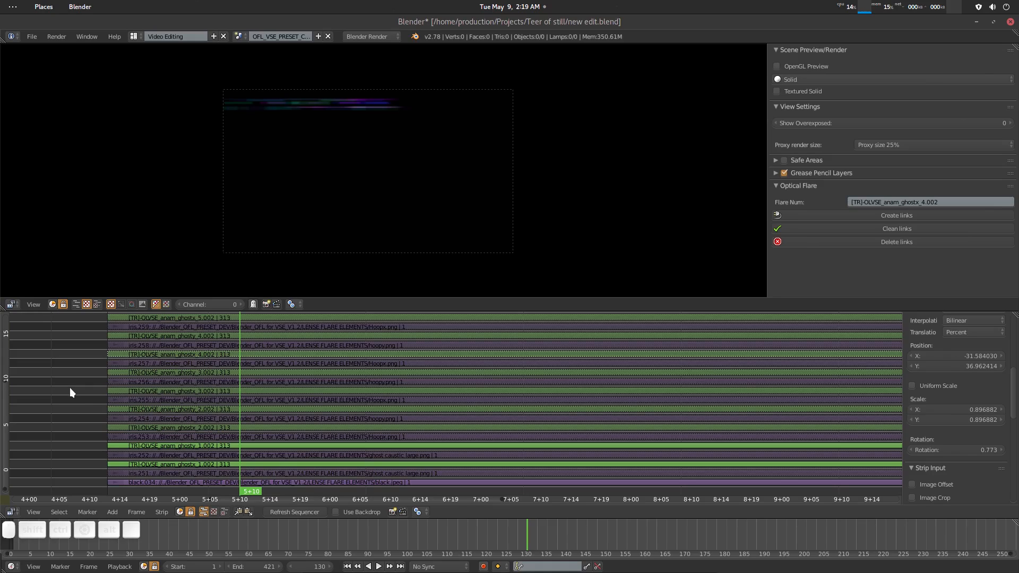
{"action": "key", "text": "Tab"}
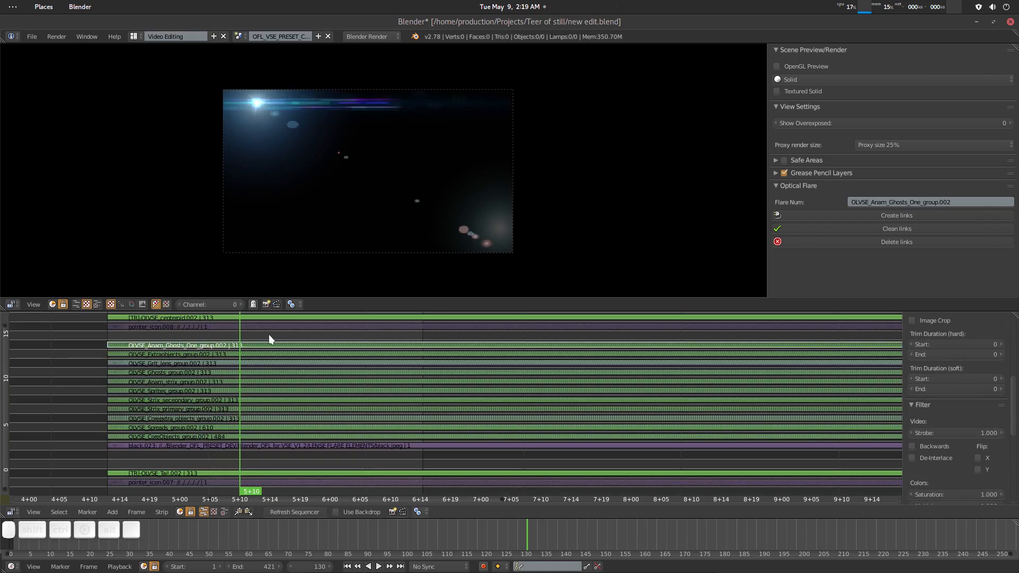
{"action": "key", "text": "a"}
{"action": "key", "text": "Tab"}
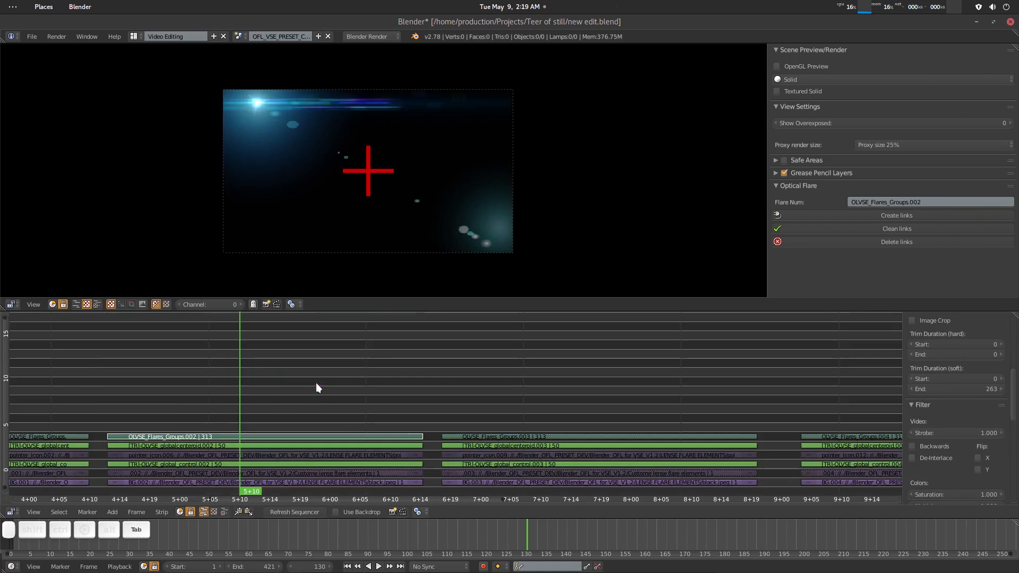
Select the meta strip OLVSE_Flares_Groups.002 in the top-level timeline
{"action": "middle_click_drag", "start_coordinate": [343, 419], "coordinate": [428, 345]}
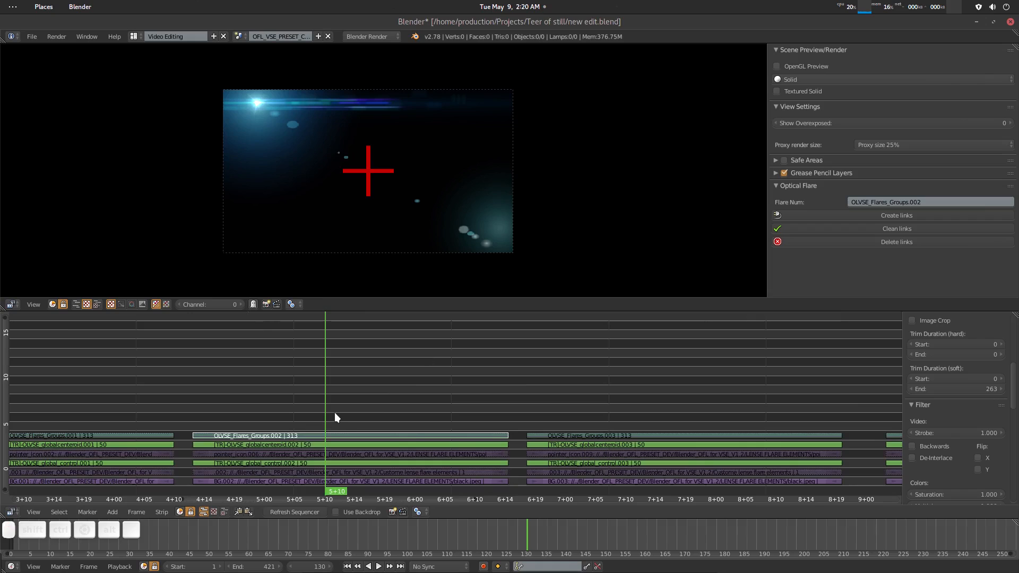
{"action": "scroll", "coordinate": [364, 450], "scroll_direction": "up", "scroll_amount": 5}
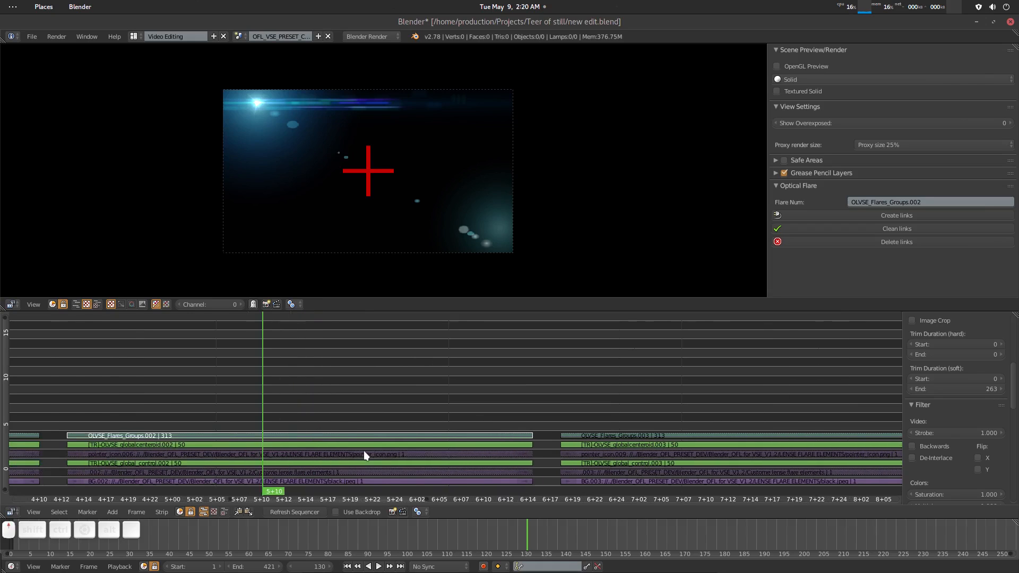
{"action": "scroll", "coordinate": [364, 450], "scroll_direction": "down", "scroll_amount": 4}
{"action": "scroll", "coordinate": [364, 455], "scroll_direction": "up", "scroll_amount": 4}
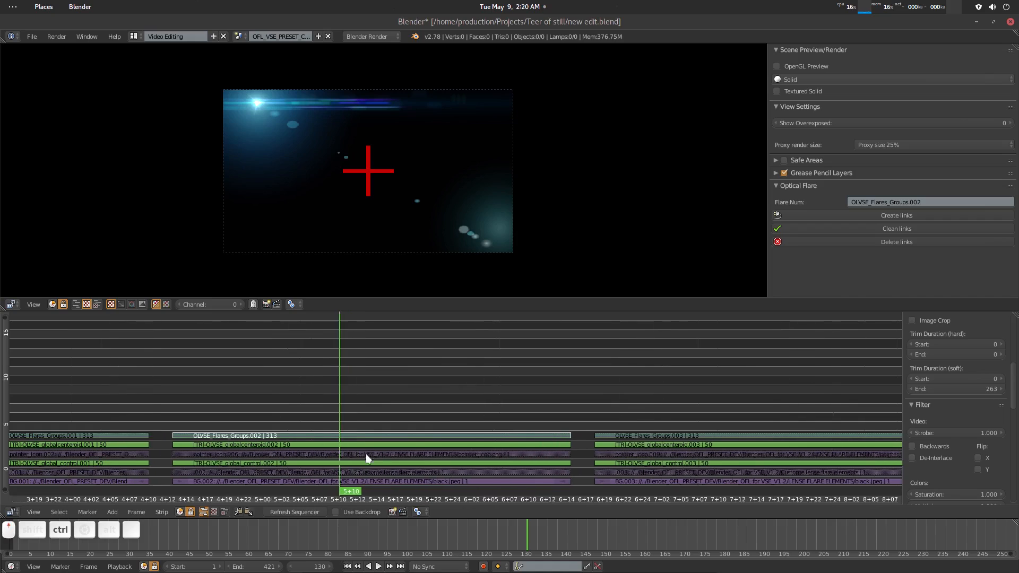
{"action": "middle_click_drag", "start_coordinate": [277, 446], "coordinate": [325, 432]}
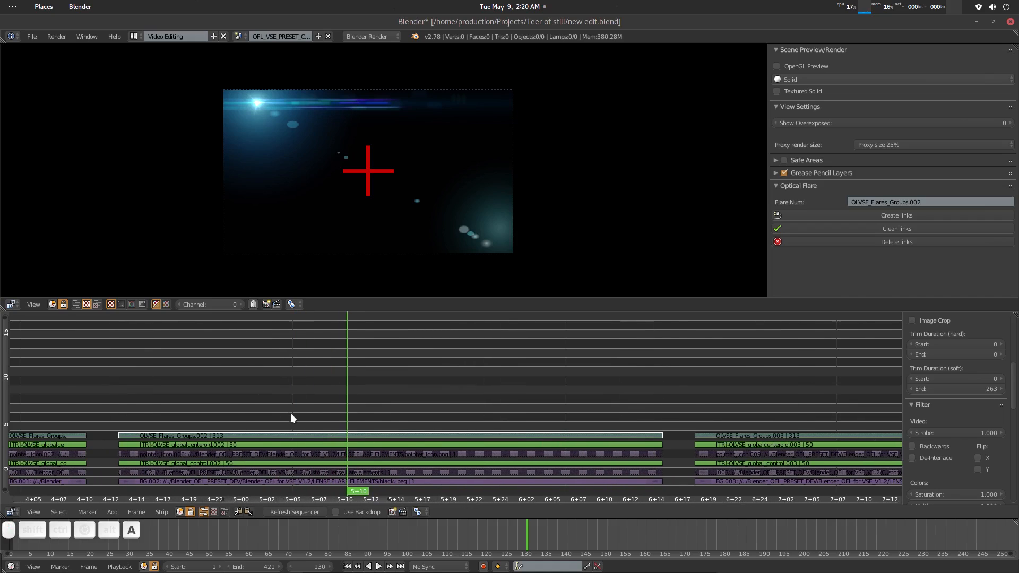
{"action": "right_click", "coordinate": [322, 438]}
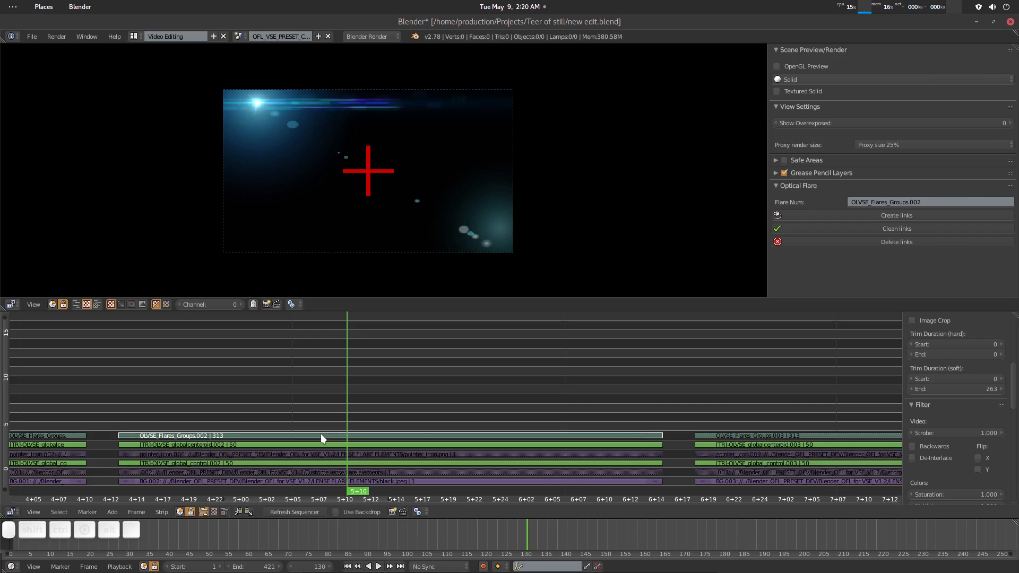
{"action": "scroll", "coordinate": [289, 470], "scroll_direction": "up", "scroll_amount": 2}
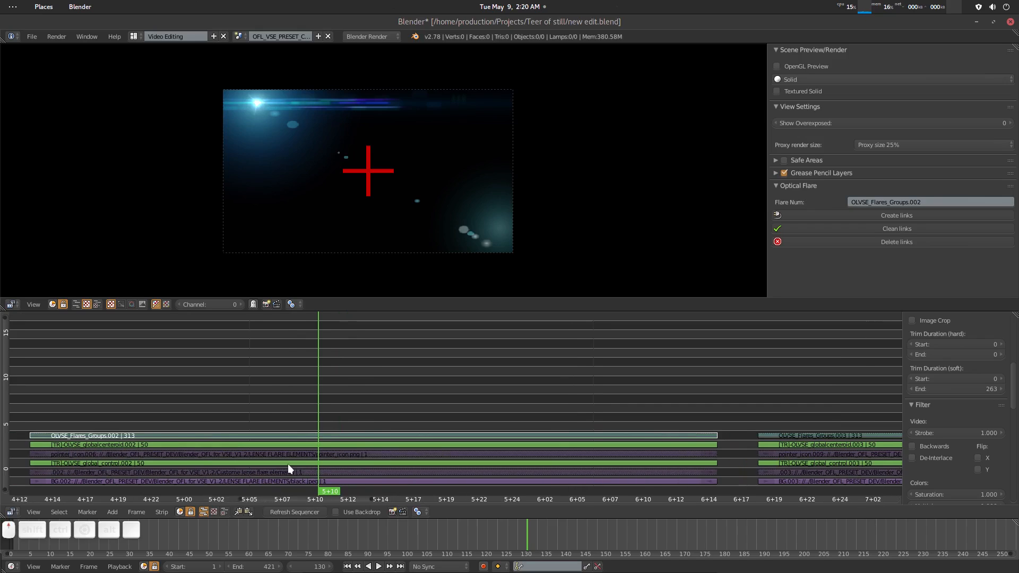
{"action": "scroll", "coordinate": [289, 469], "scroll_direction": "down", "scroll_amount": 8}
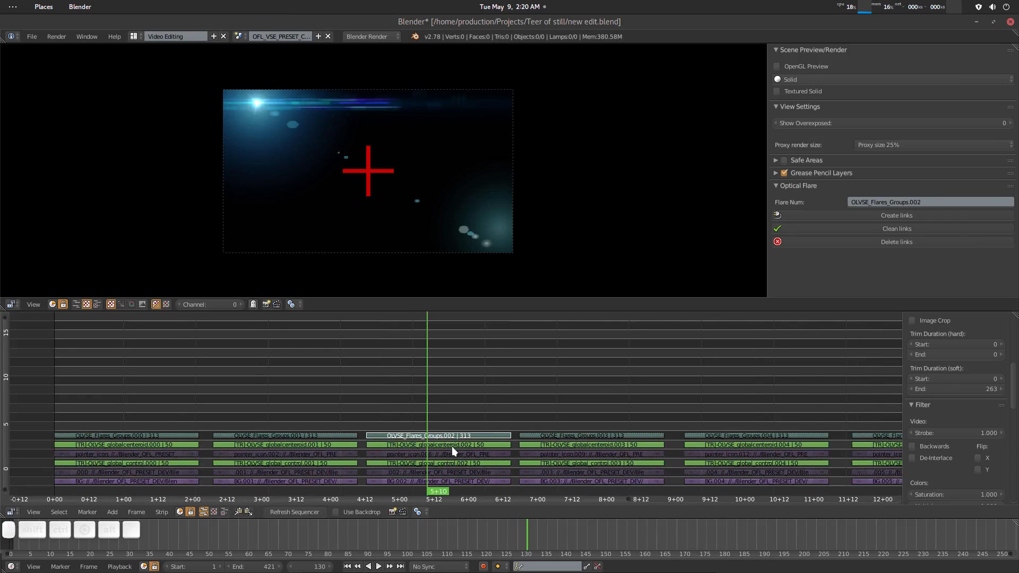
Try slipping the contents of the meta strip OLVSE_Flares_Groups.002, and undo the slip
{"action": "key", "text": "s"}
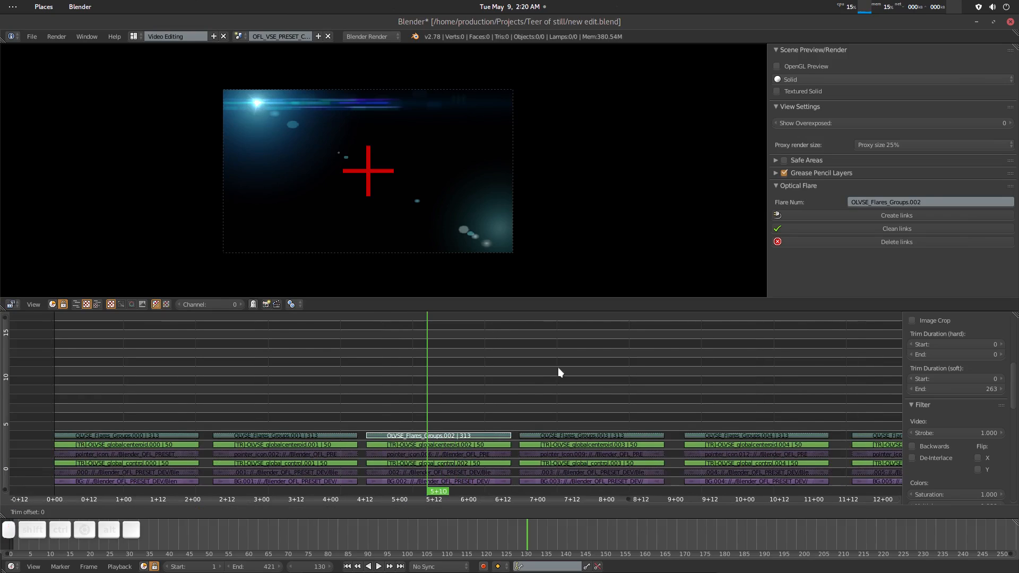
{"action": "left_click", "coordinate": [530, 387]}
{"action": "key", "text": "a"}
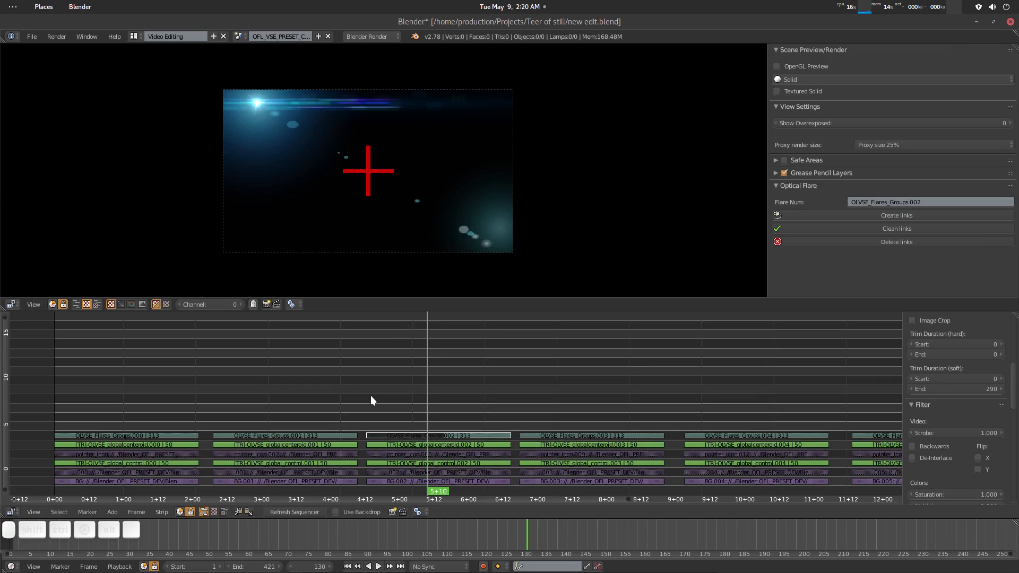
{"action": "key", "text": "ctrl+z"}
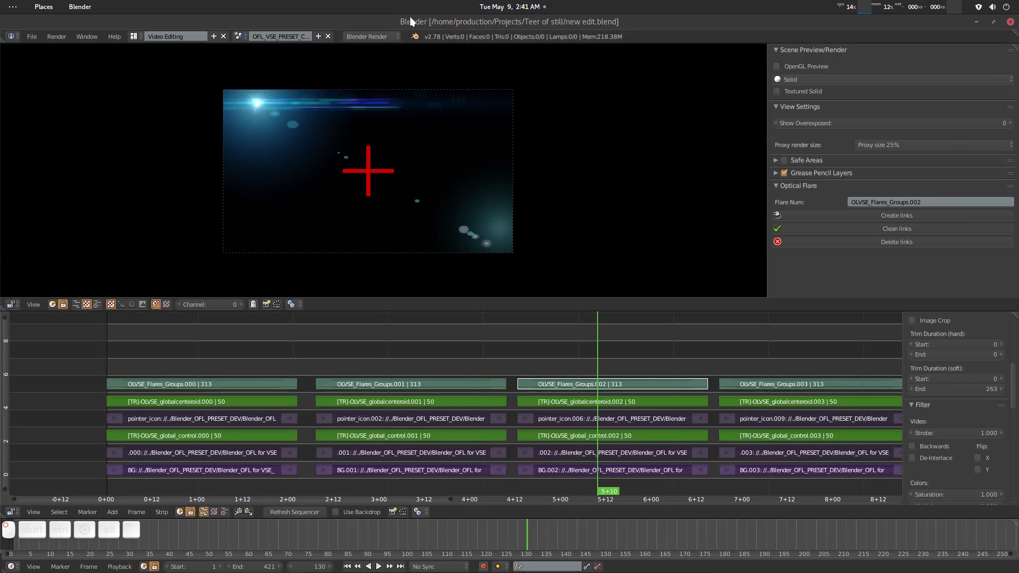
Switch to the scene named Scene and examine the Tears of Steel movie strips in its timeline
{"action": "middle_click_drag", "start_coordinate": [370, 352], "coordinate": [367, 352]}
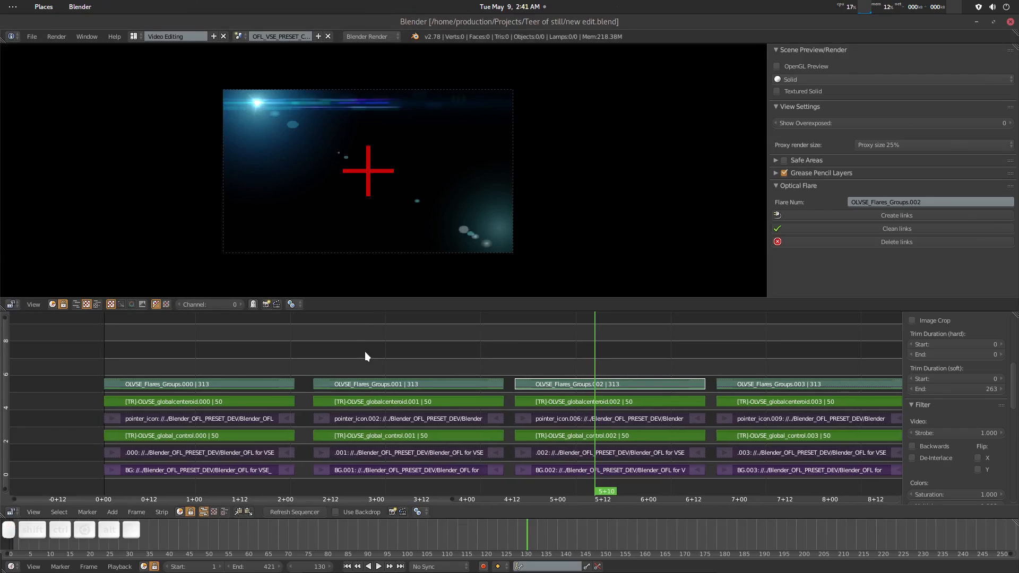
{"action": "left_click", "coordinate": [239, 36]}
{"action": "left_click", "coordinate": [261, 64]}
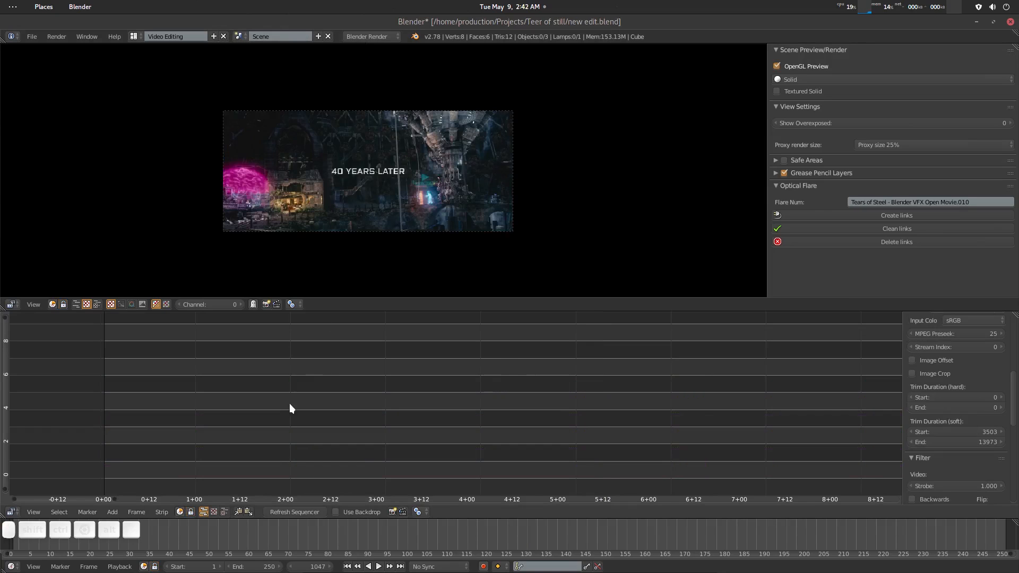
{"action": "middle_click_drag", "start_coordinate": [329, 372], "coordinate": [355, 352]}
{"action": "key", "text": "Home"}
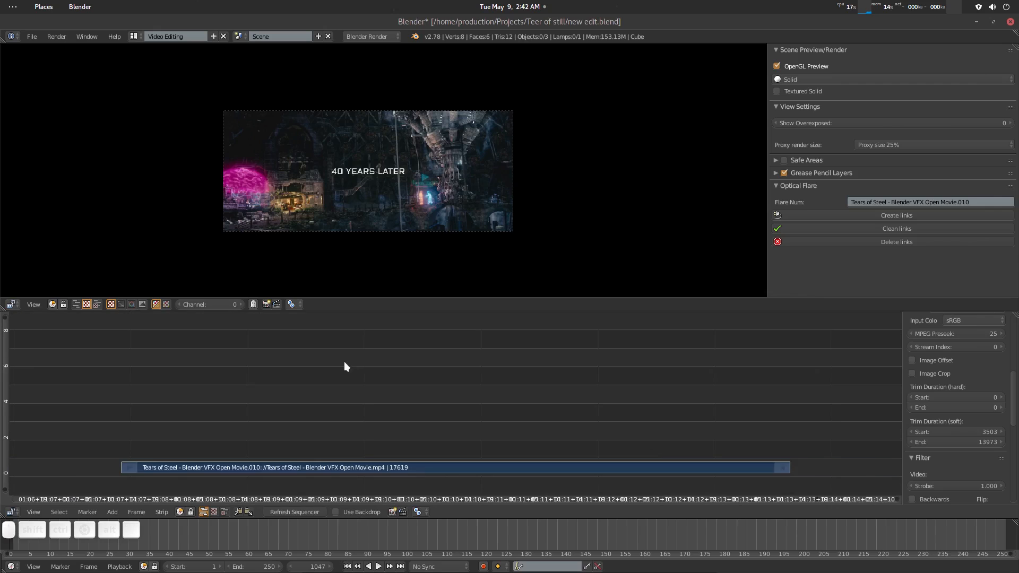
{"action": "key", "text": "a"}
{"action": "scroll", "coordinate": [340, 387], "scroll_direction": "down", "scroll_amount": 5}
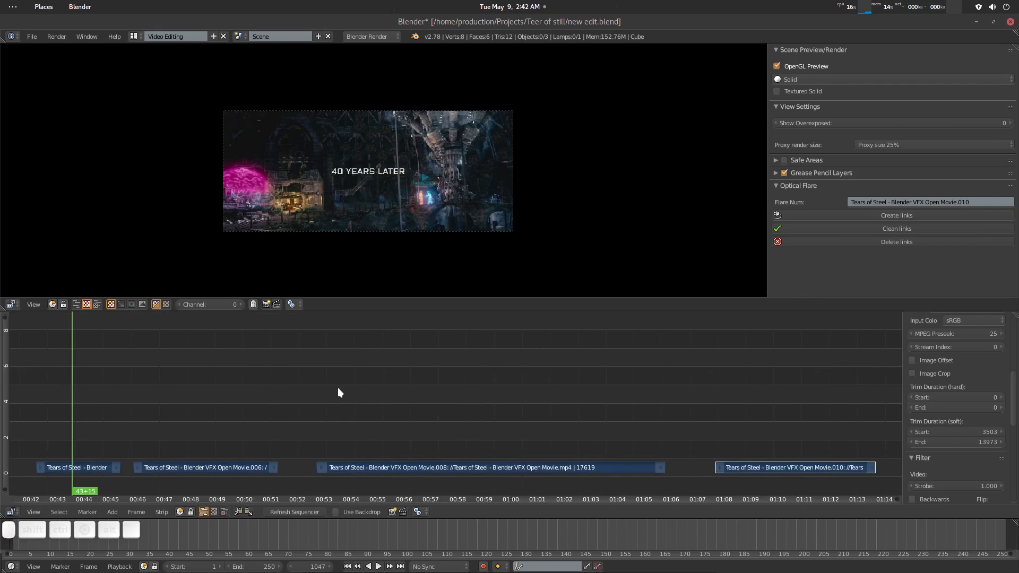
{"action": "middle_click_drag", "start_coordinate": [337, 388], "coordinate": [413, 400]}
{"action": "scroll", "coordinate": [326, 203], "scroll_direction": "up", "scroll_amount": 3}
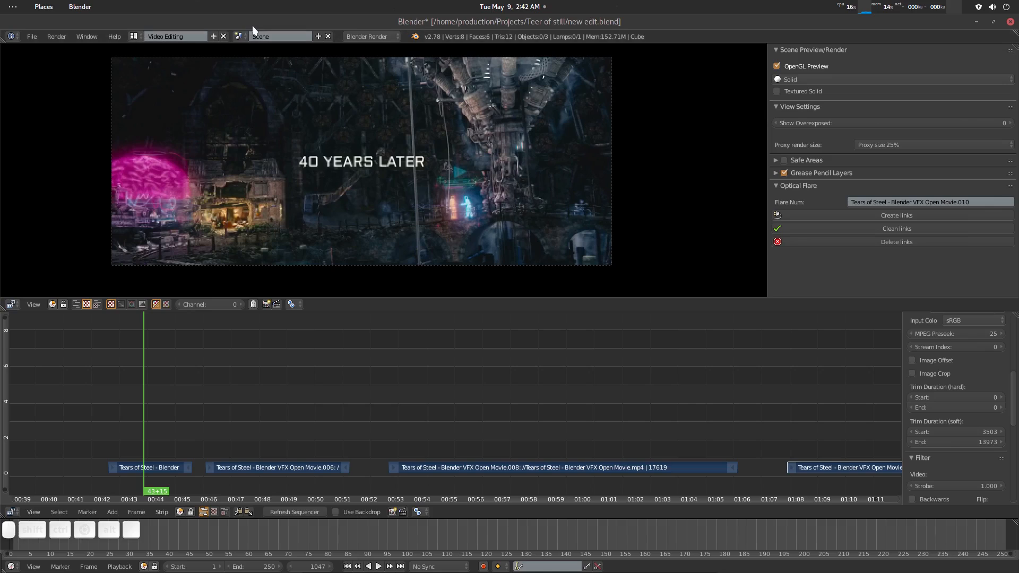
Switch to the scene OFL_VSE_PRESET_COMMON_cgvirus, frame its flare strips and move the current frame to 1+15 on flare .000
{"action": "left_click", "coordinate": [239, 36]}
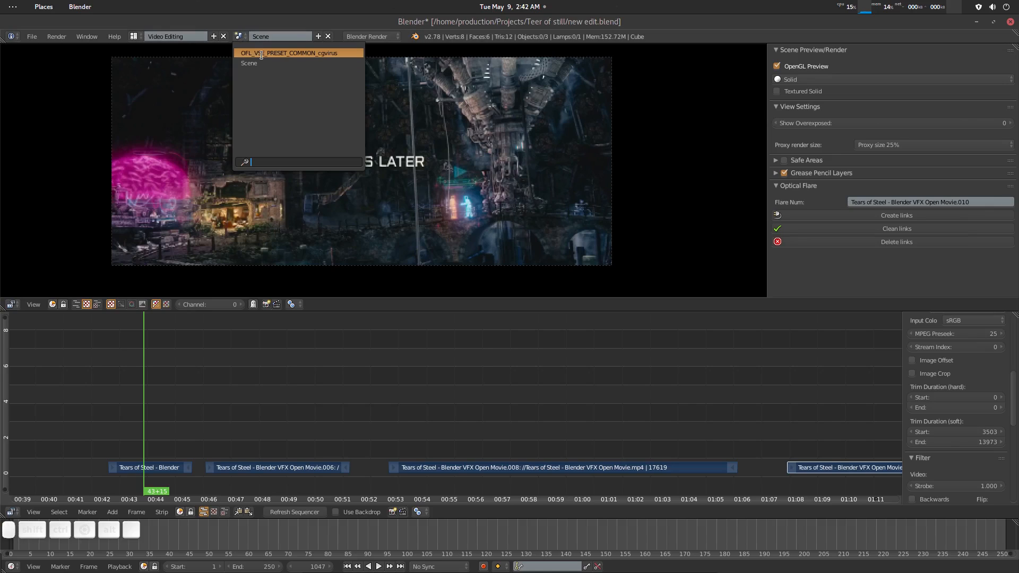
{"action": "left_click", "coordinate": [259, 53]}
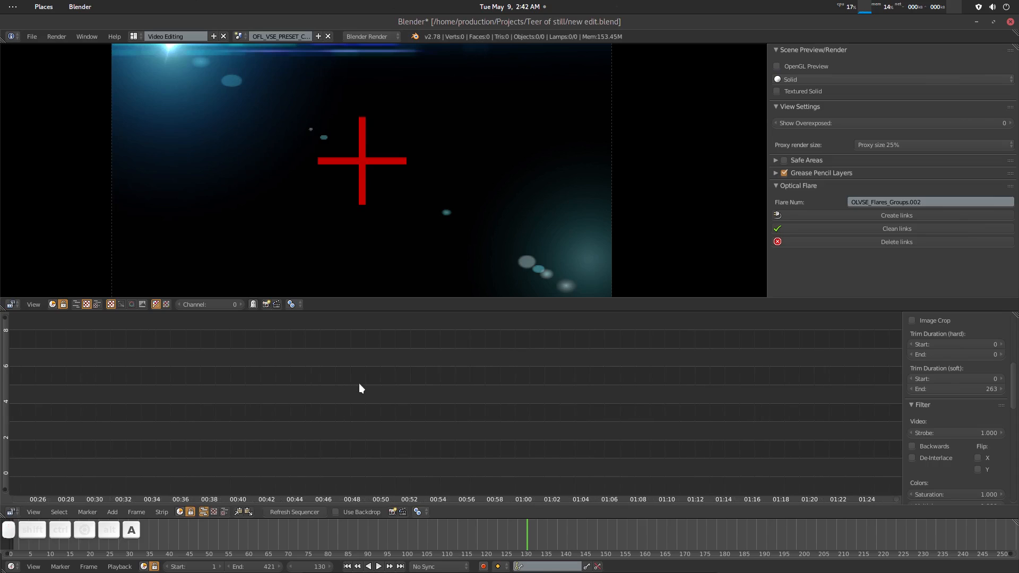
{"action": "key", "text": "KP_Decimal"}
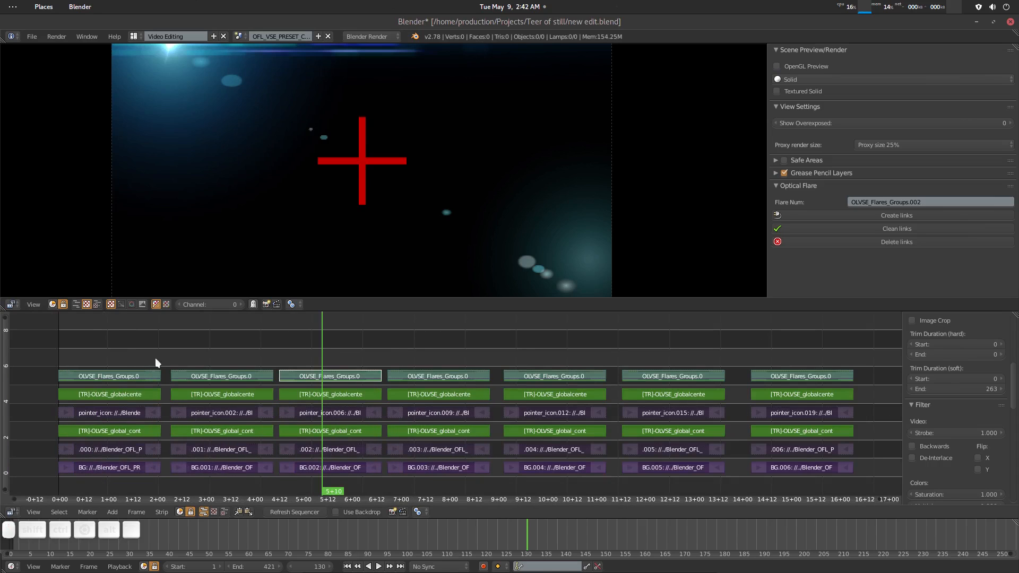
{"action": "left_click", "coordinate": [136, 352]}
{"action": "scroll", "coordinate": [375, 208], "scroll_direction": "down", "scroll_amount": 1}
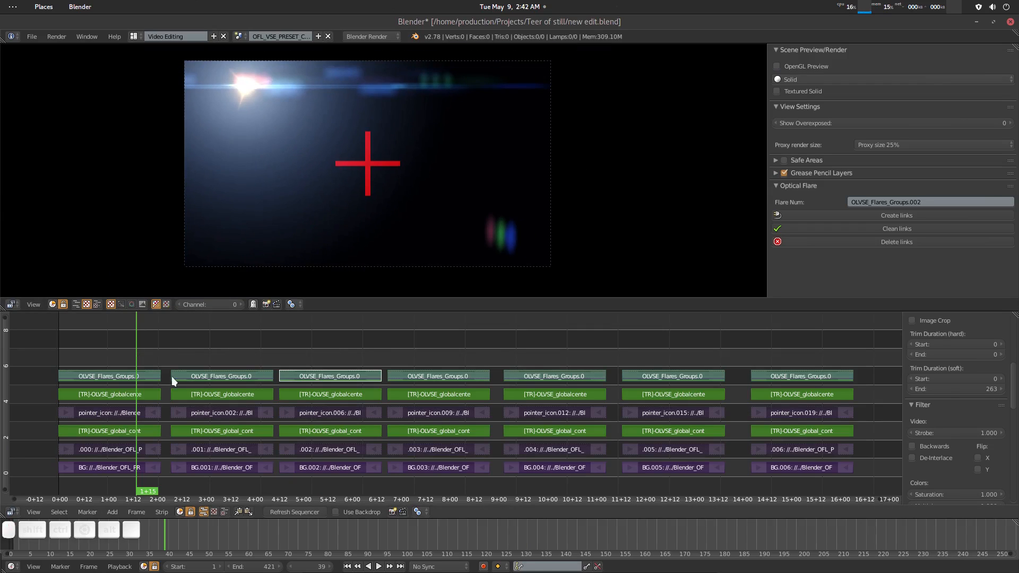
Select the first flare's group, globalcenteroid, pointer_icon, global_control and .000 image strips together, leaving out its BG strip
{"action": "middle_click_drag", "start_coordinate": [201, 349], "coordinate": [310, 341]}
{"action": "key", "text": "a"}
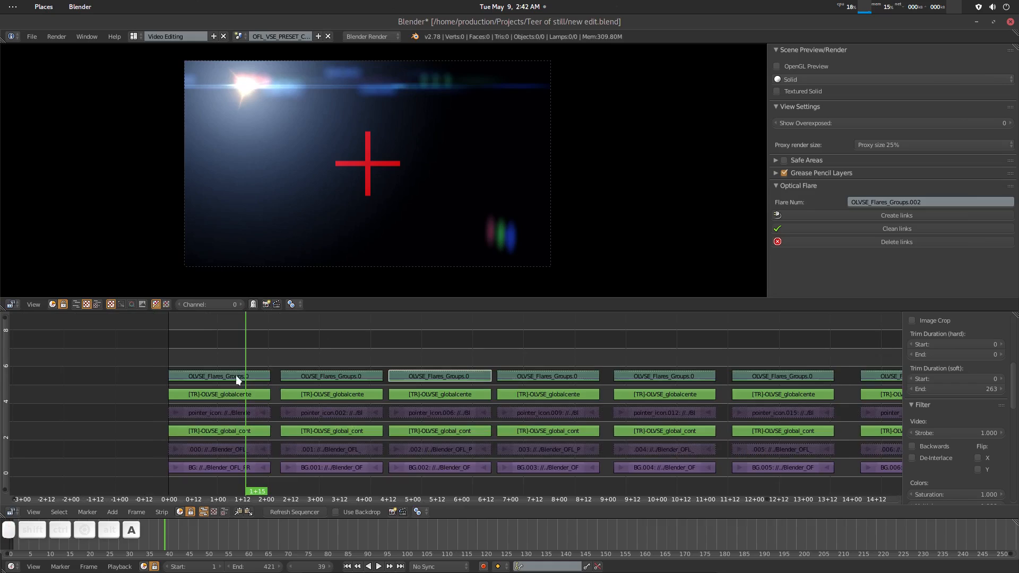
{"action": "left_click", "coordinate": [234, 371]}
{"action": "left_click", "coordinate": [228, 398], "text": "shift"}
{"action": "left_click", "coordinate": [226, 414], "text": "shift"}
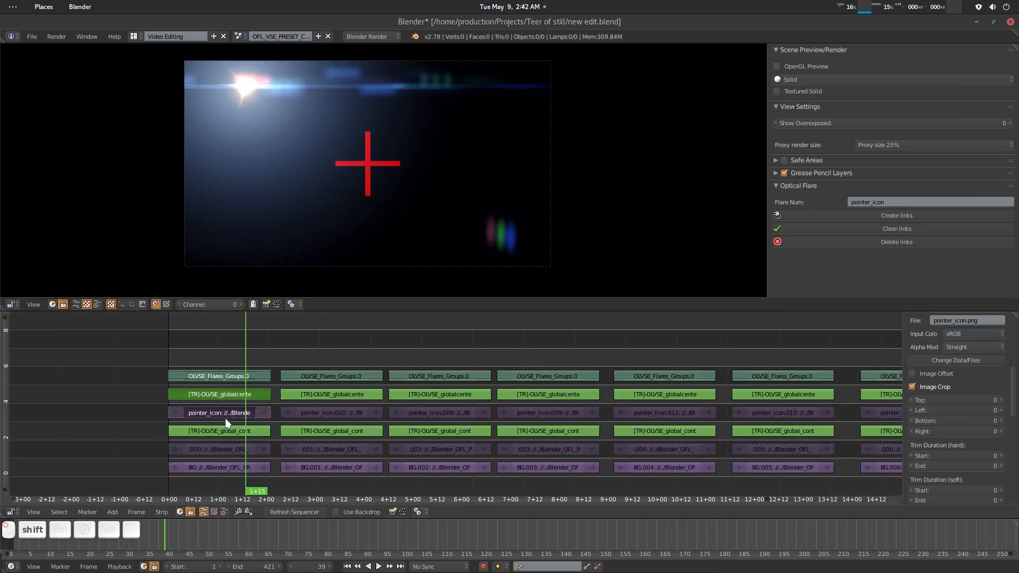
{"action": "left_click", "coordinate": [221, 431], "text": "shift"}
{"action": "left_click", "coordinate": [226, 448], "text": "shift"}
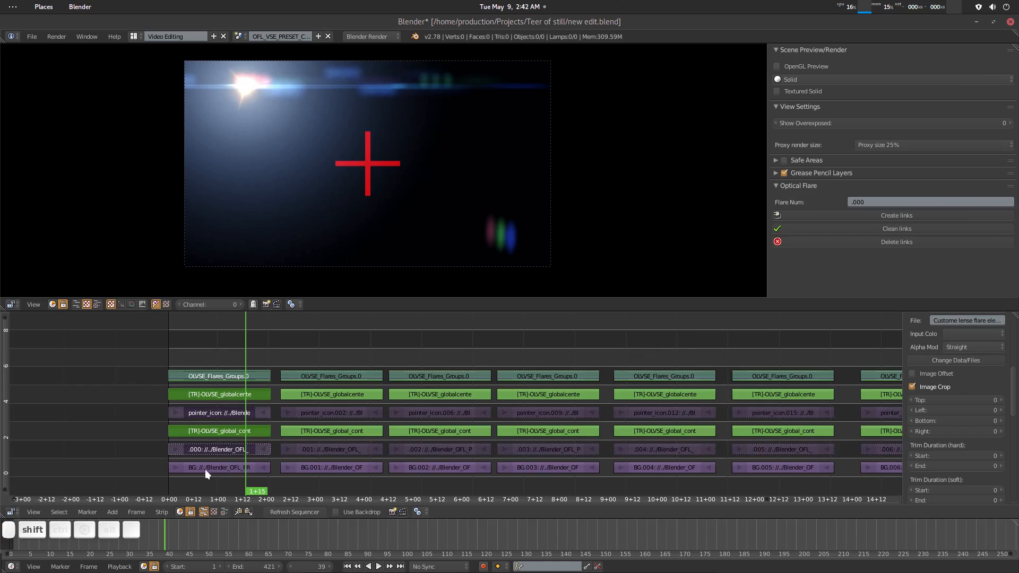
Switch back to the movie edit in the scene named Scene
{"action": "scroll", "coordinate": [260, 385], "scroll_direction": "up", "scroll_amount": 1, "text": "ctrl"}
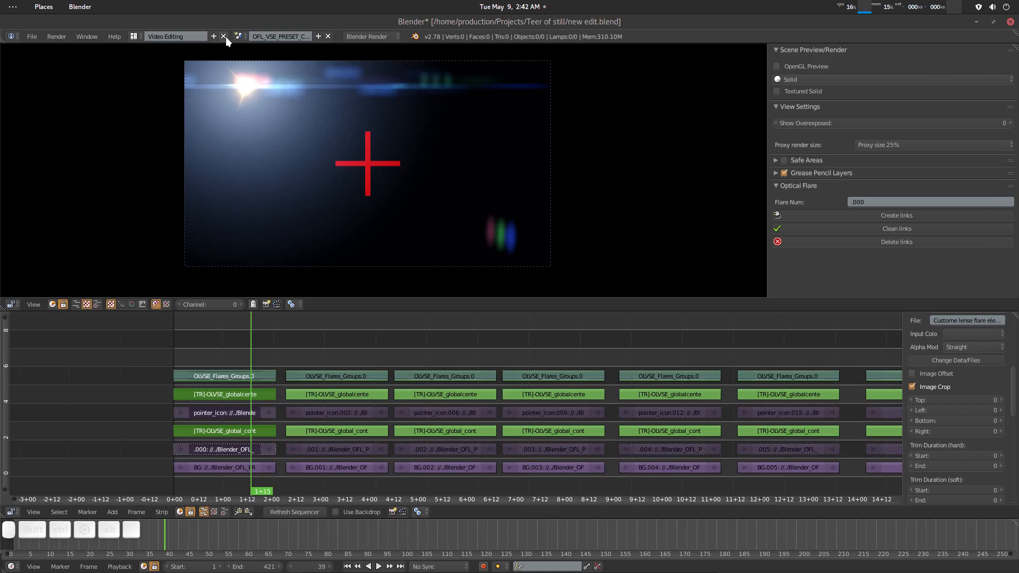
{"action": "left_click", "coordinate": [239, 36]}
{"action": "left_click", "coordinate": [257, 57]}
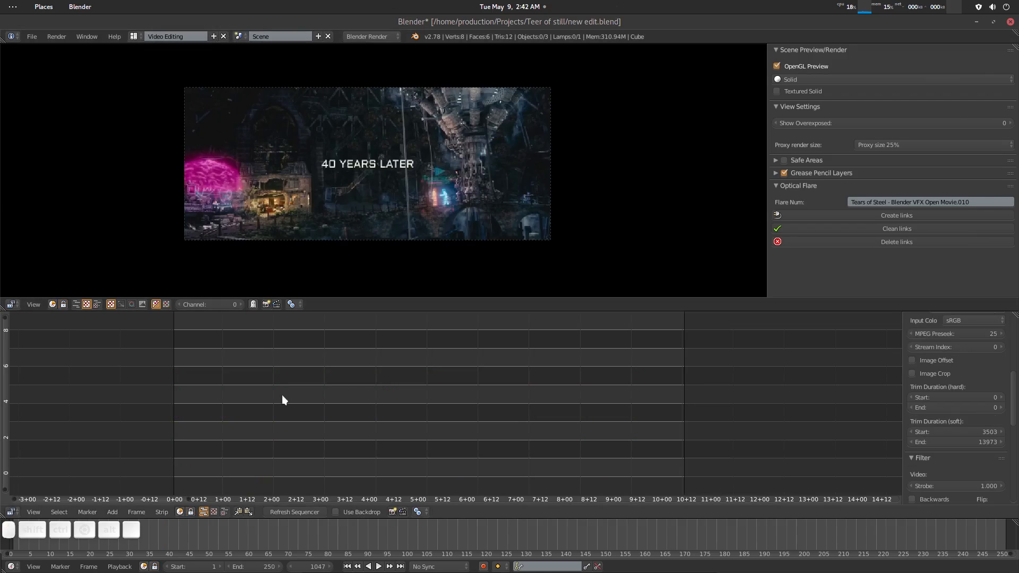
Select the Tears of Steel - Blender VFX Open Movie.002 strip and move the playhead to its start at frame 1015
{"action": "scroll", "coordinate": [291, 366], "scroll_direction": "up", "scroll_amount": 1, "text": "ctrl"}
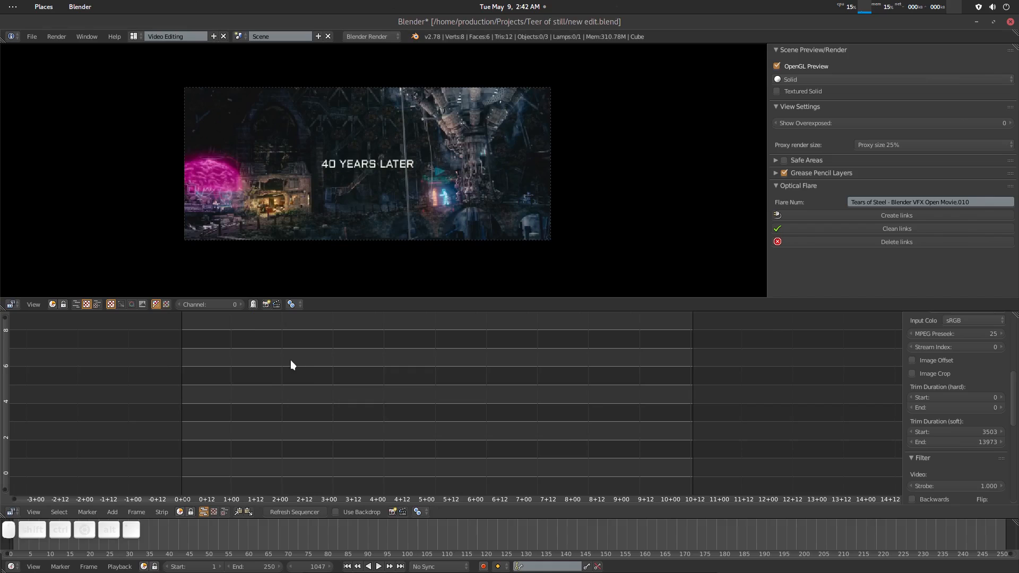
{"action": "key", "text": "KP_Decimal"}
{"action": "scroll", "coordinate": [272, 424], "scroll_direction": "down", "scroll_amount": 15}
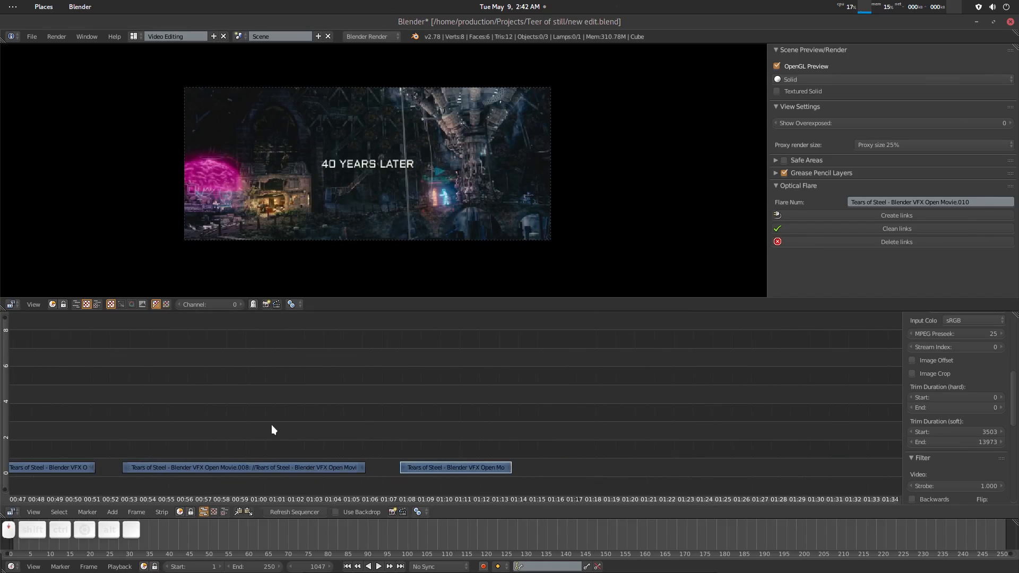
{"action": "scroll", "coordinate": [271, 426], "scroll_direction": "down", "scroll_amount": 10}
{"action": "middle_click_drag", "start_coordinate": [271, 426], "coordinate": [324, 412]}
{"action": "scroll", "coordinate": [300, 454], "scroll_direction": "up", "scroll_amount": 9}
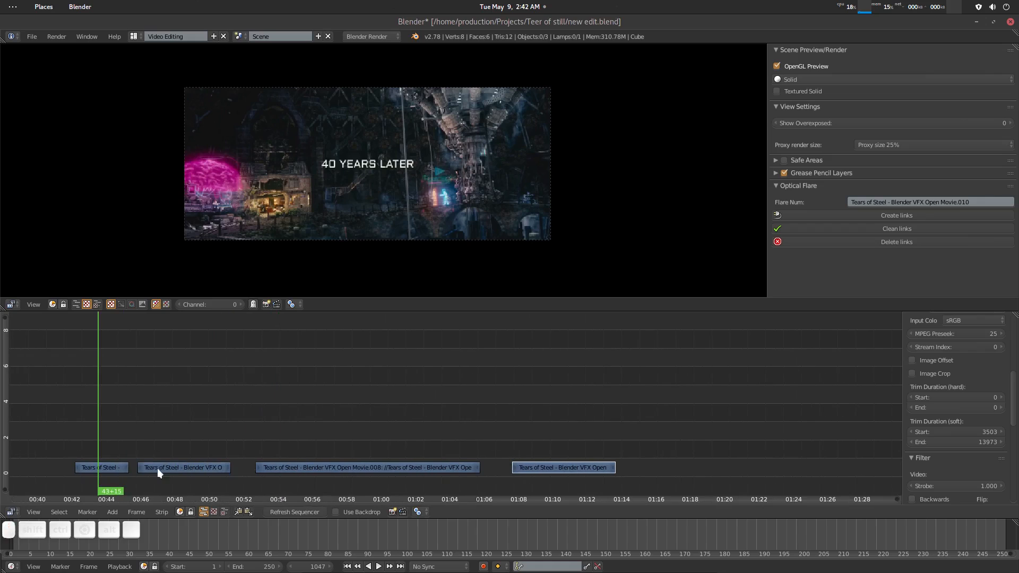
{"action": "left_click", "coordinate": [100, 469]}
{"action": "key", "text": "KP_Decimal"}
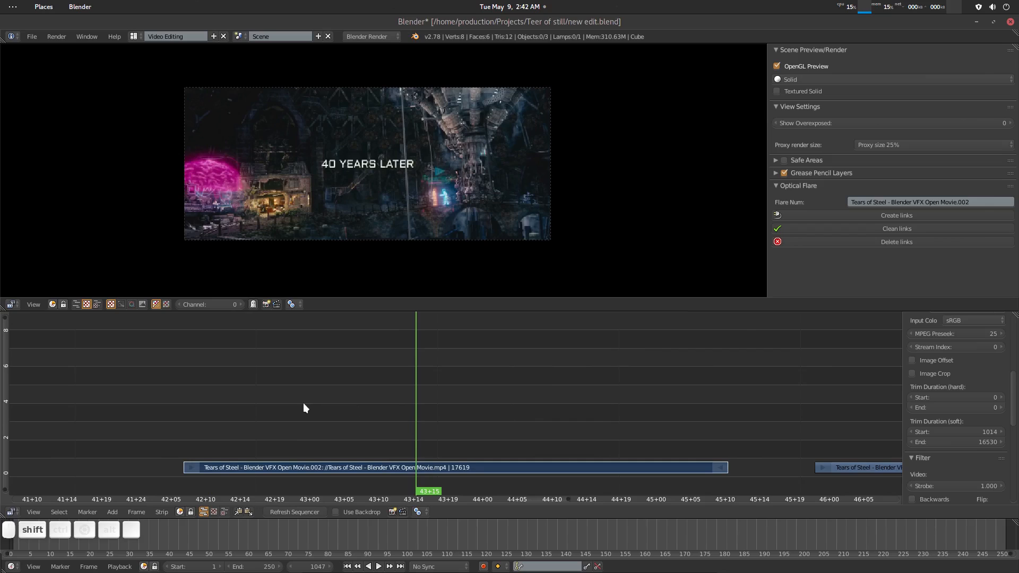
{"action": "key", "text": "shift+Left"}
{"action": "key", "text": "shift+Right"}
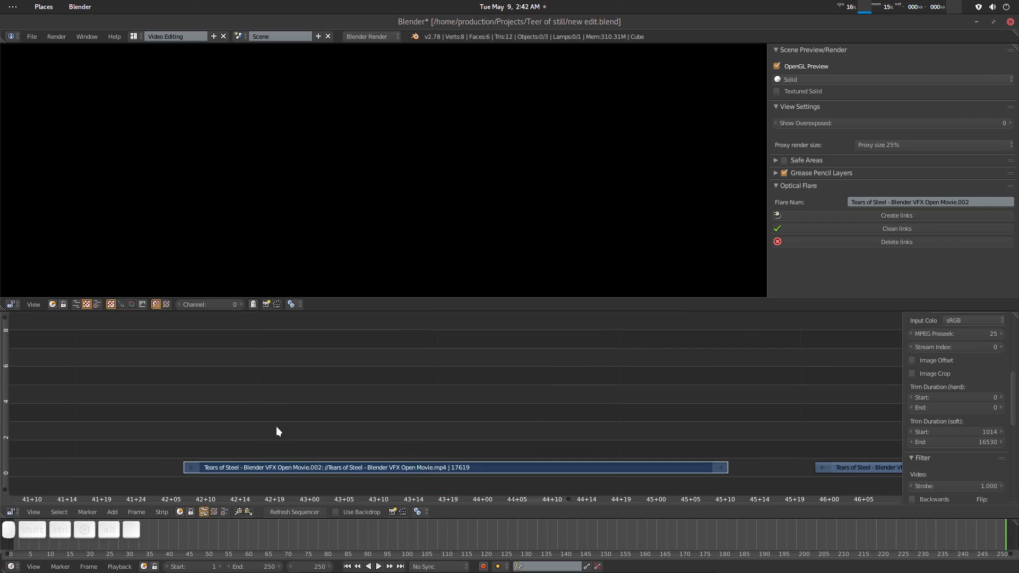
{"action": "left_click_drag", "start_coordinate": [216, 424], "coordinate": [184, 437]}
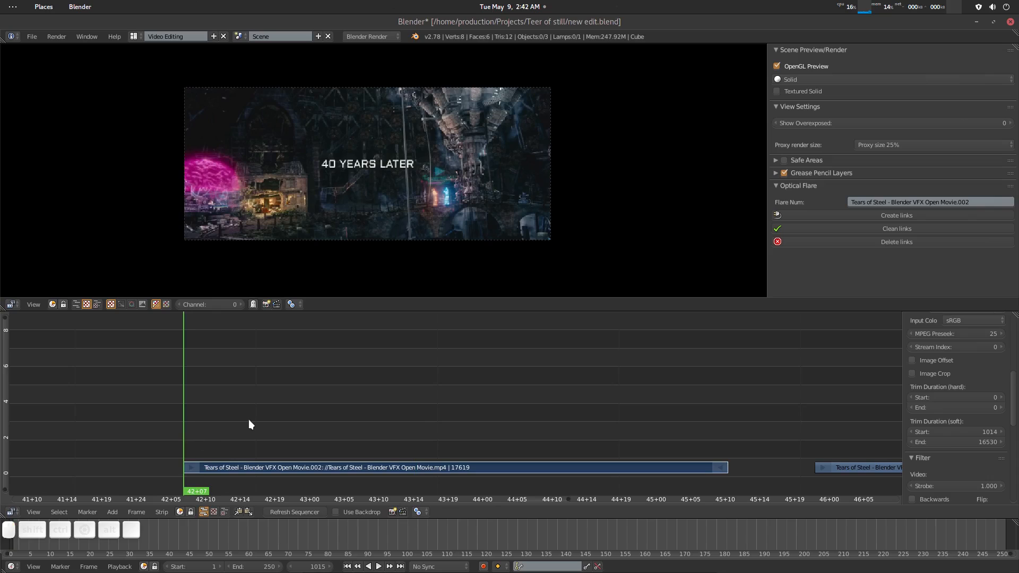
Paste the copied flare strips above the clip, align them to its start at frame 1015 and extend them to frame 1089
{"action": "key", "text": "ctrl+v"}
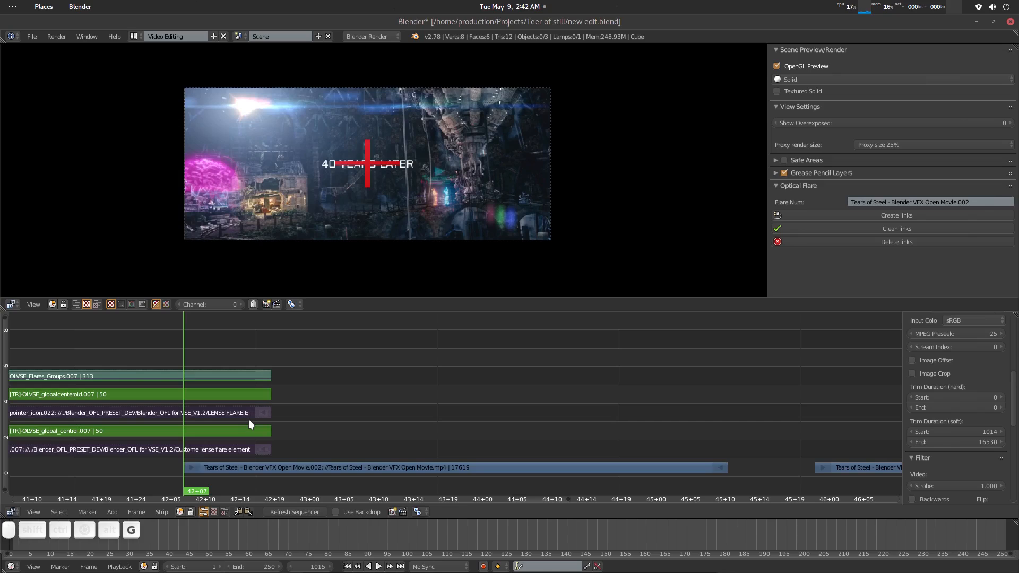
{"action": "key", "text": "g"}
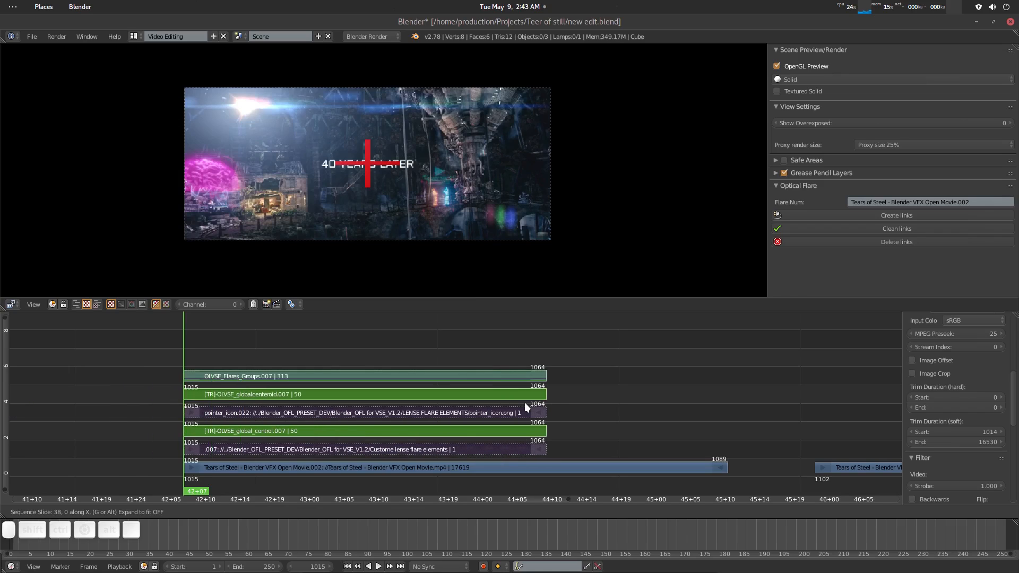
{"action": "left_click", "coordinate": [525, 402]}
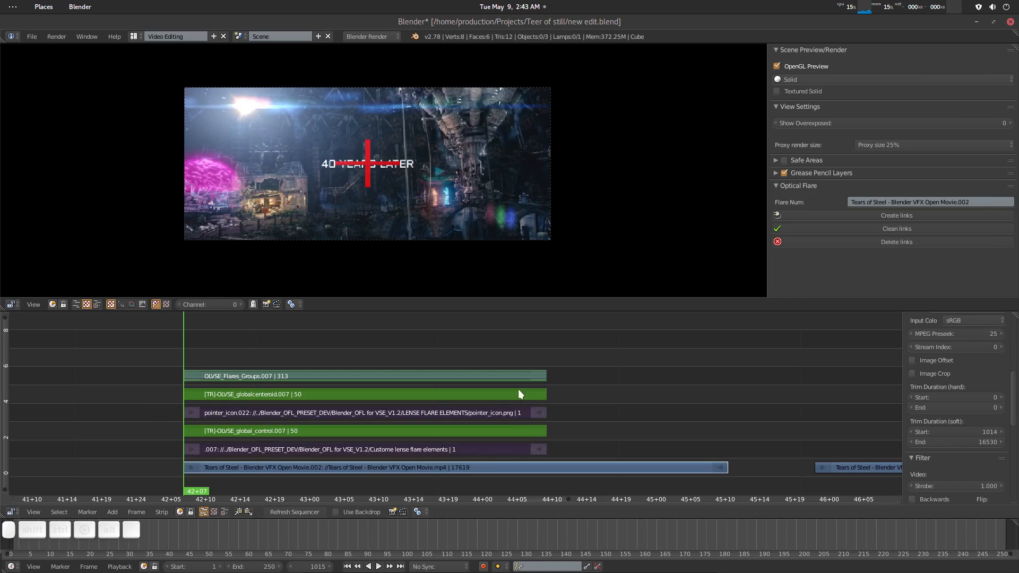
{"action": "key", "text": "e"}
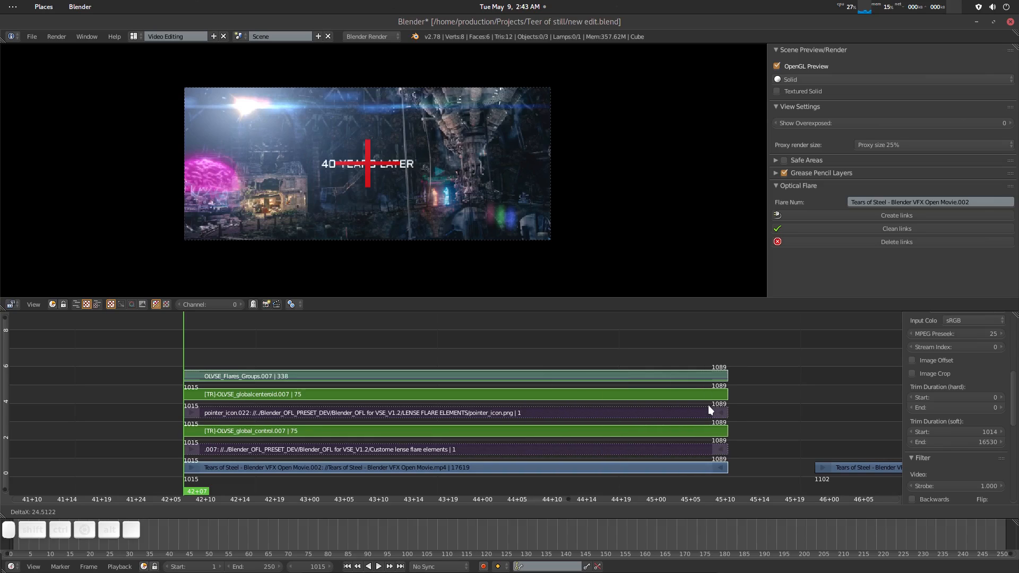
{"action": "left_click", "coordinate": [708, 405]}
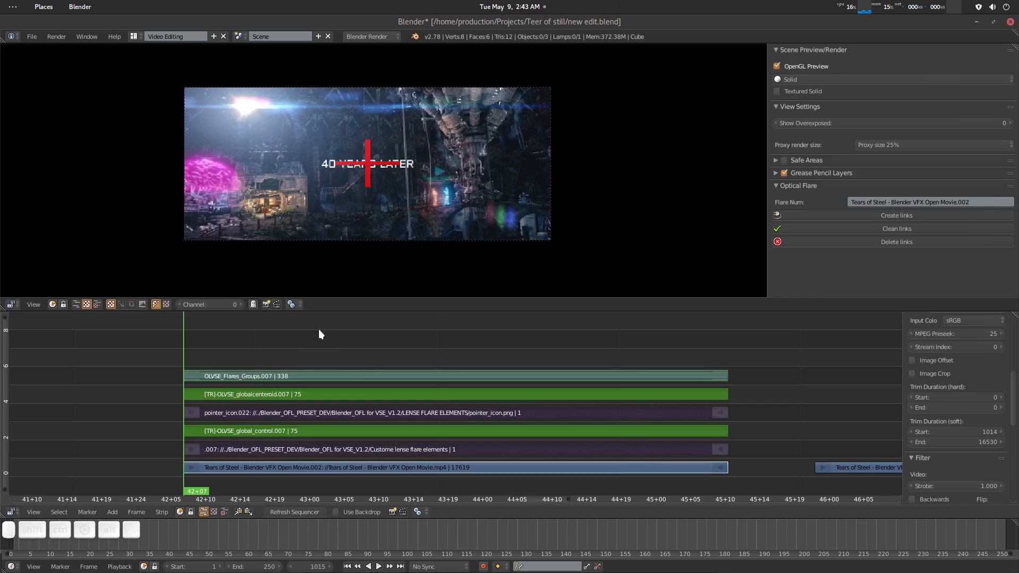
Mute the [TR]-OLVSE_globalcenteroid.007 strip to hide the red cross marker in the preview
{"action": "left_click", "coordinate": [256, 394]}
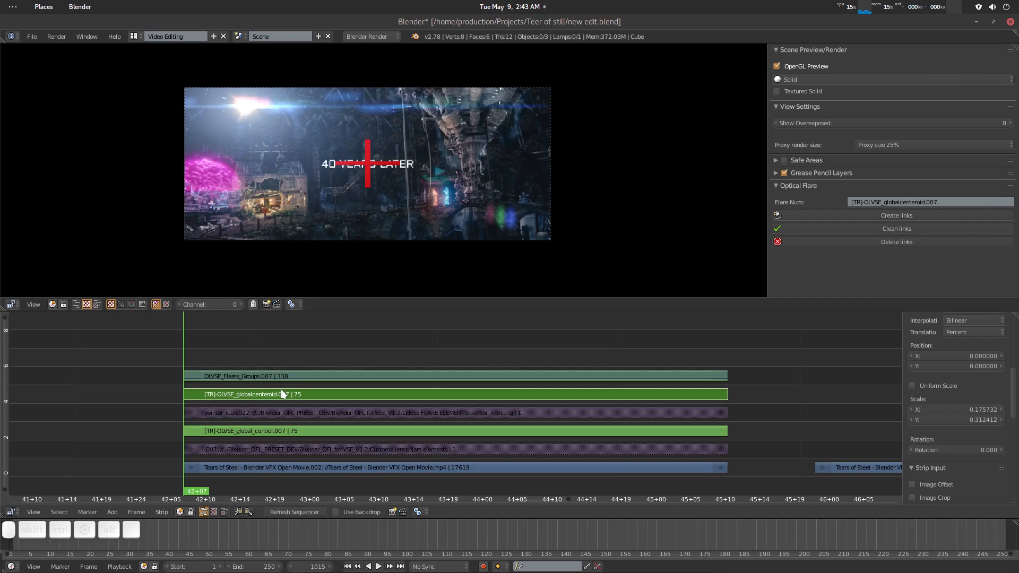
{"action": "key", "text": "alt+h"}
{"action": "key", "text": "h"}
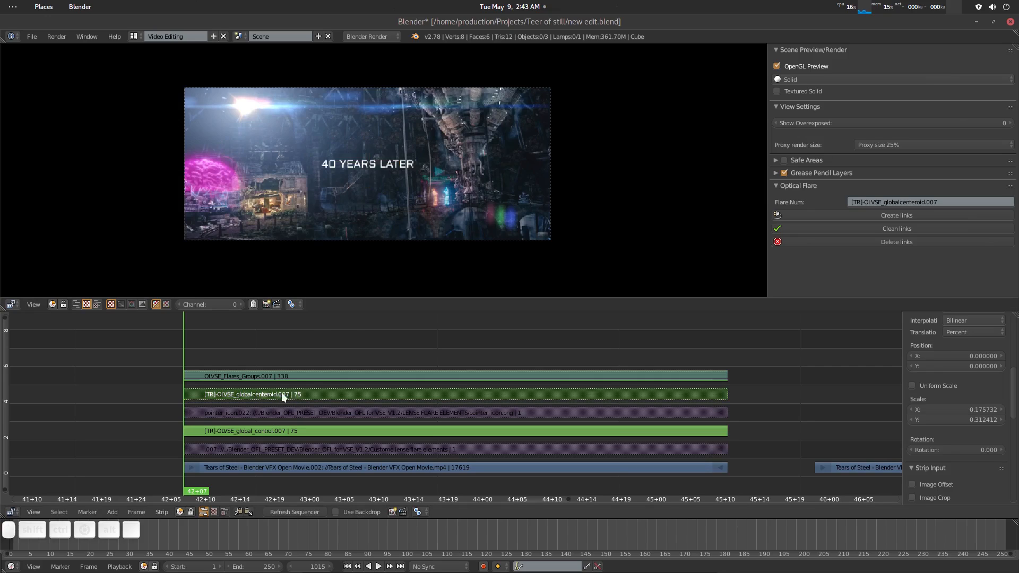
{"action": "key", "text": "alt+h"}
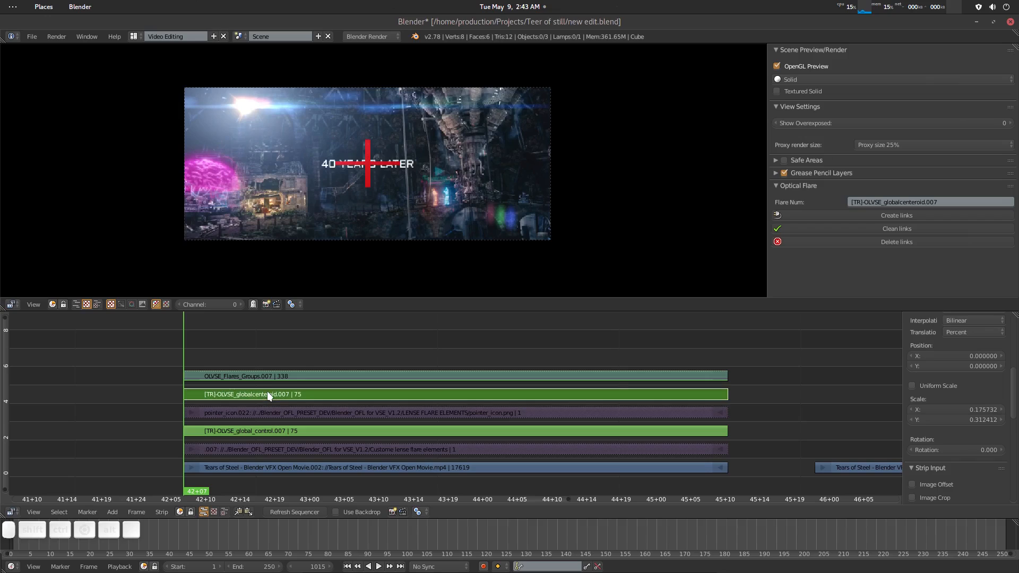
{"action": "key", "text": "h"}
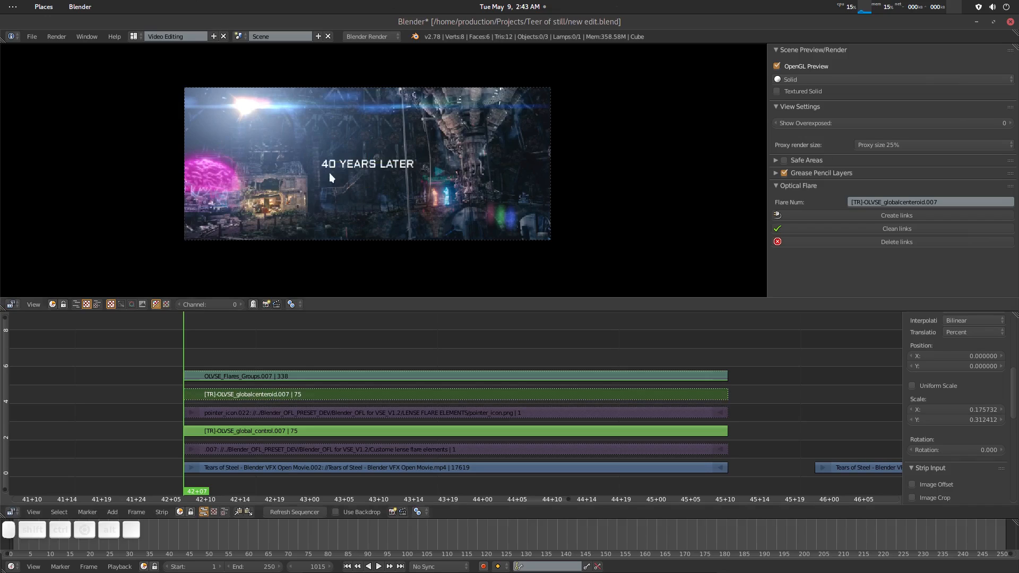
Select the [TR]-OLVSE_global_control.007 strip and move the flare over the blue light, at about X 20, Y -29
{"action": "key", "text": "ctrl+s"}
{"action": "left_click", "coordinate": [351, 366]}
{"action": "left_click", "coordinate": [240, 448]}
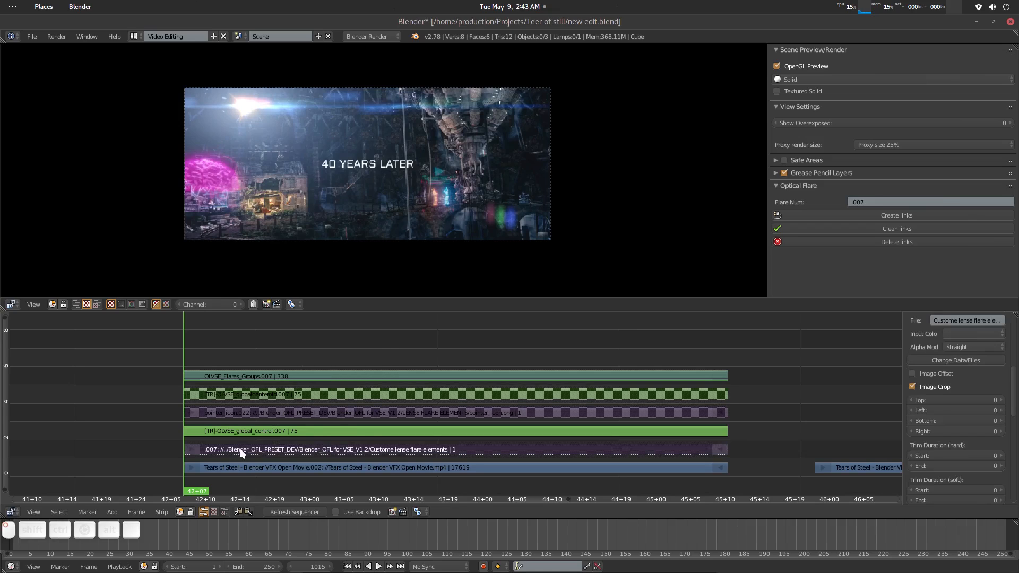
{"action": "left_click", "coordinate": [875, 227]}
{"action": "left_click", "coordinate": [253, 107]}
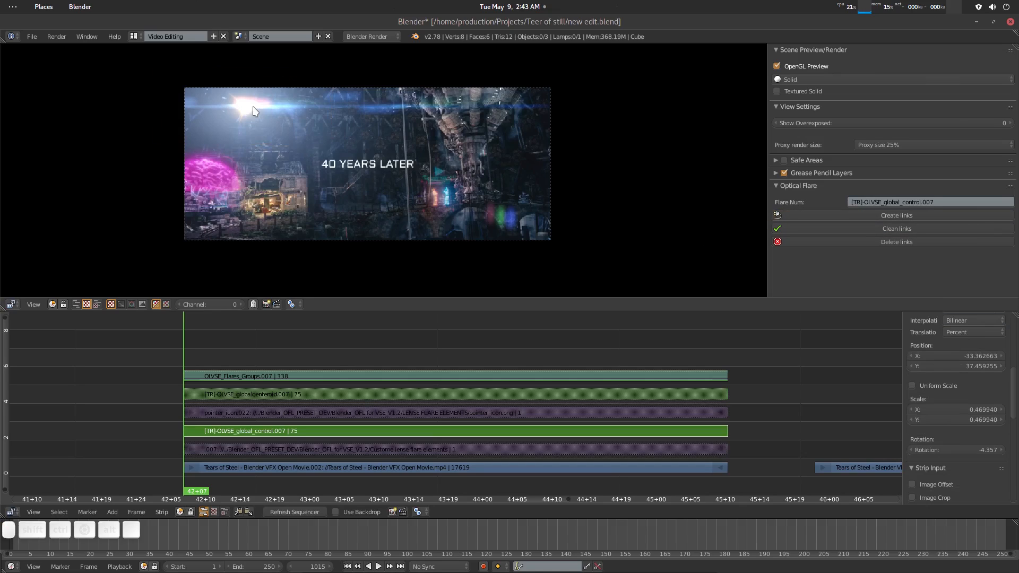
{"action": "key", "text": "g"}
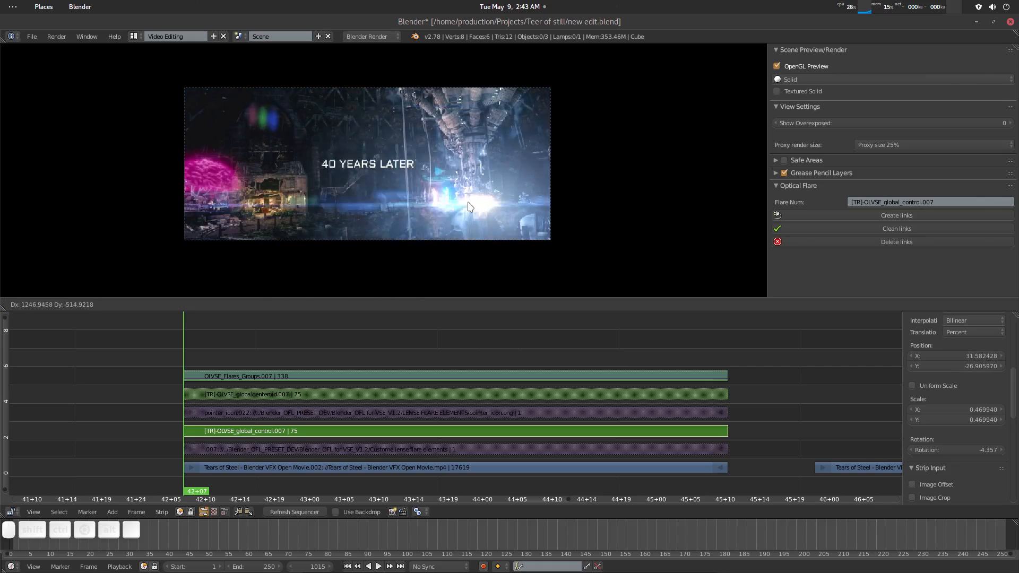
{"action": "left_click", "coordinate": [450, 213]}
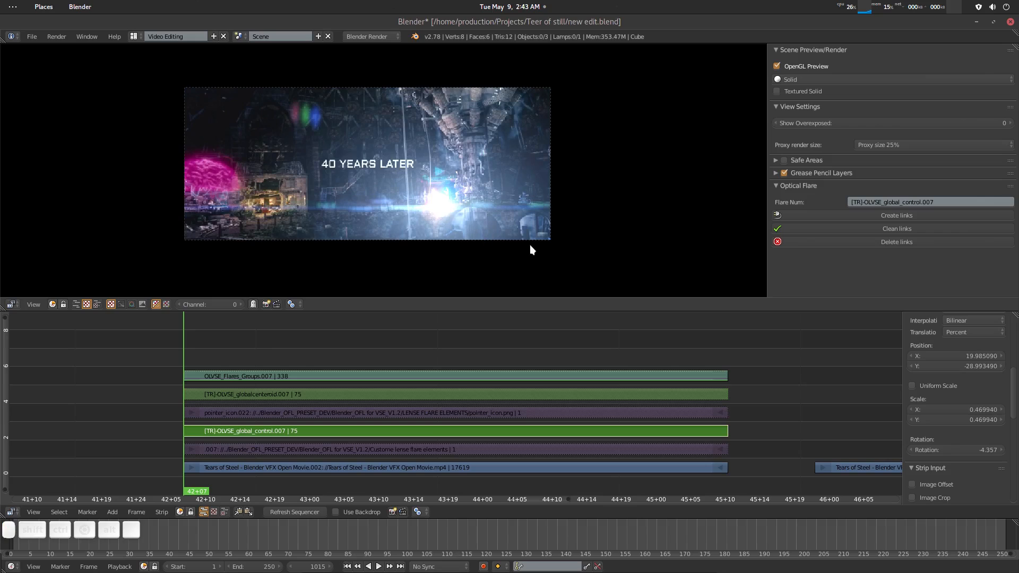
Scale the flare down to about 0.24 and move it to the base of the pink sphere, at about X -43.7, Y -25.9
{"action": "key", "text": "s"}
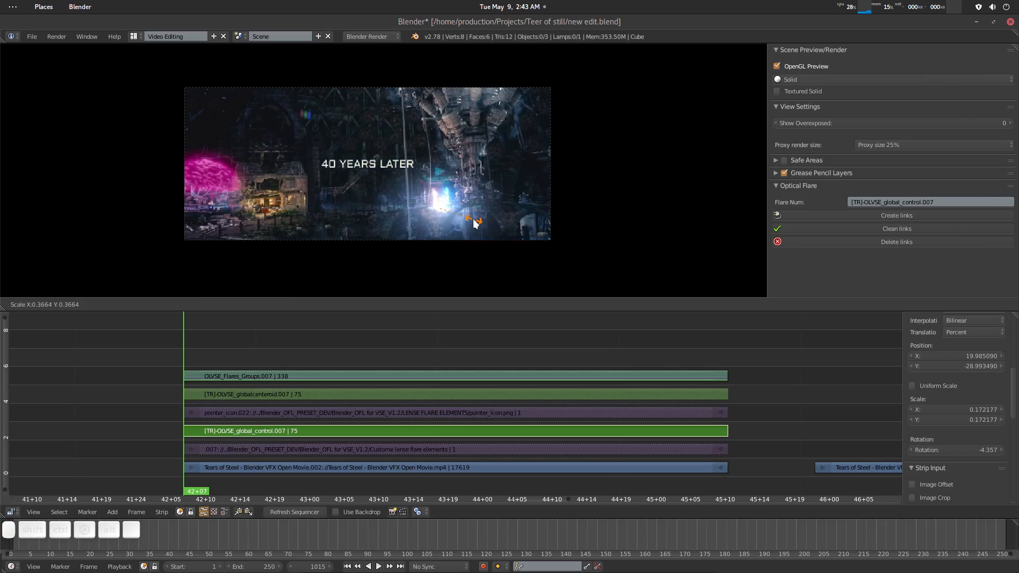
{"action": "left_click", "coordinate": [489, 227]}
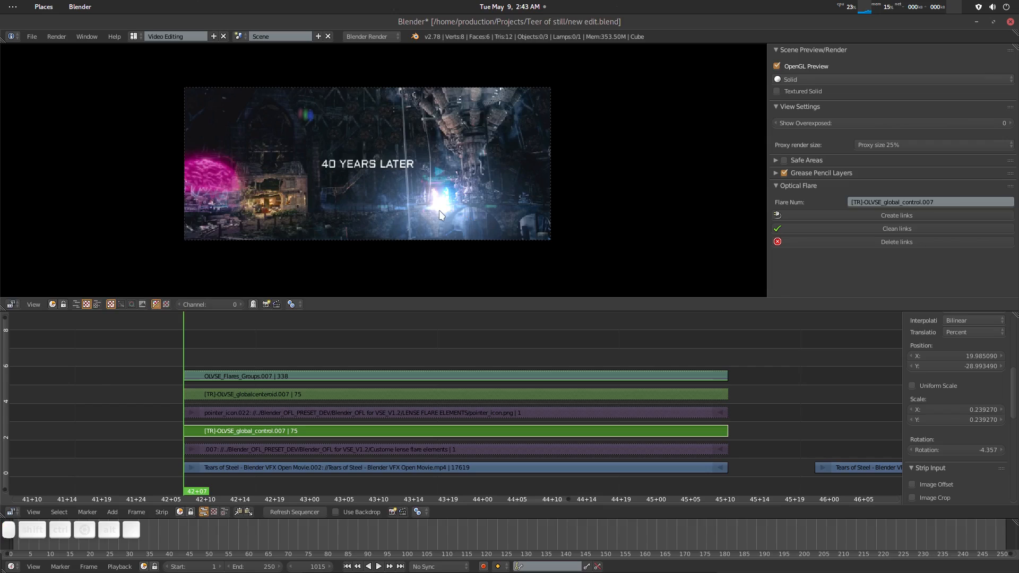
{"action": "key", "text": "g"}
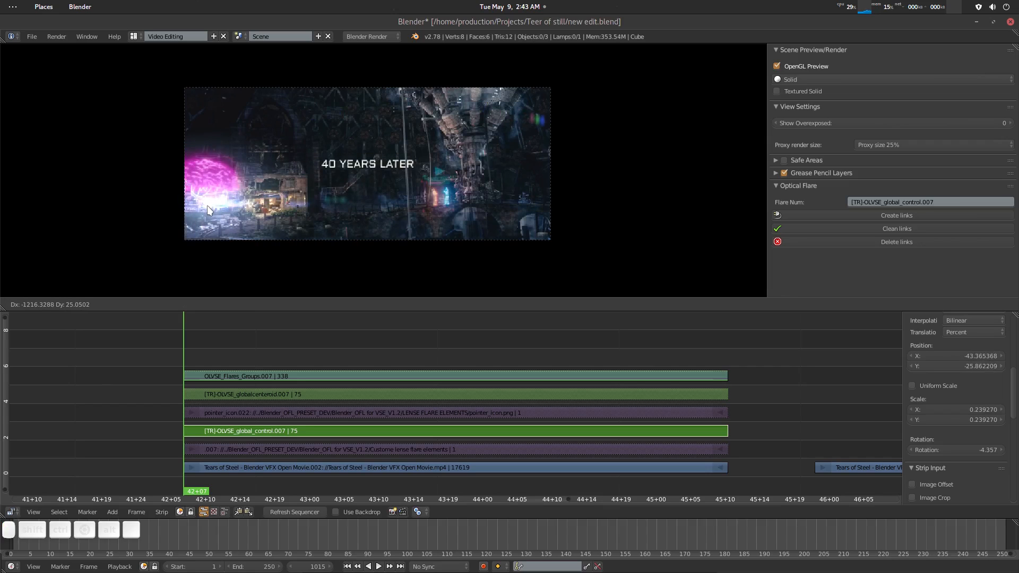
{"action": "left_click", "coordinate": [206, 208]}
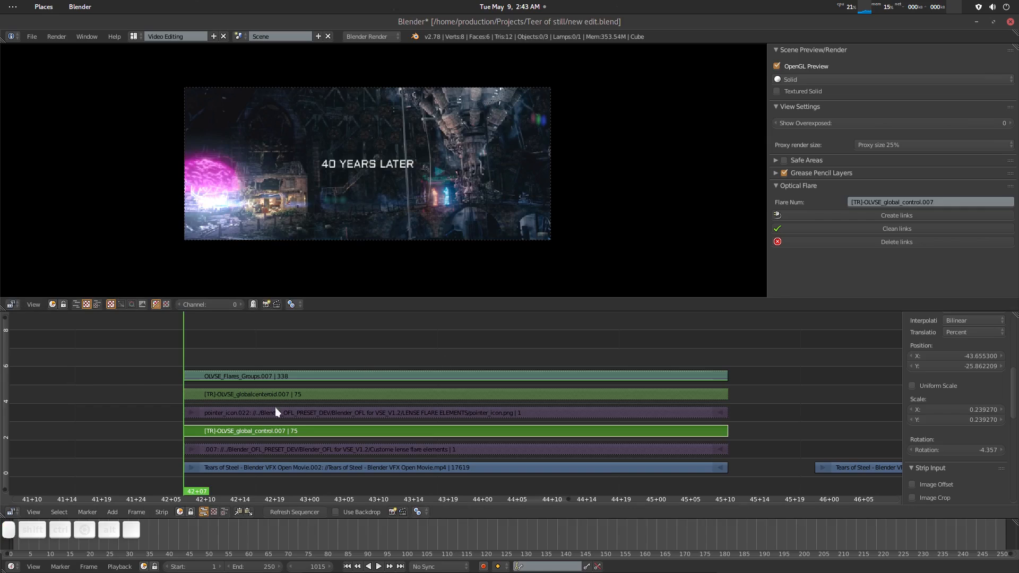
Remove the existing Curves modifier from the OLVSE_Flares_Groups.007 strip and collapse its Optical Flare settings
{"action": "right_click", "coordinate": [323, 376]}
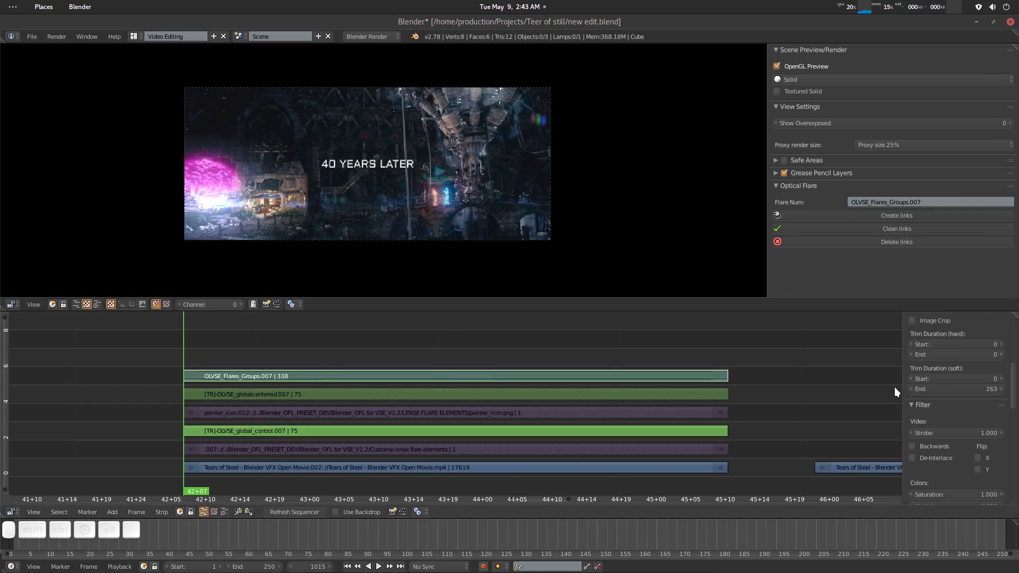
{"action": "left_click_drag", "start_coordinate": [903, 369], "coordinate": [792, 375]}
{"action": "scroll", "coordinate": [903, 382], "scroll_direction": "down", "scroll_amount": 10}
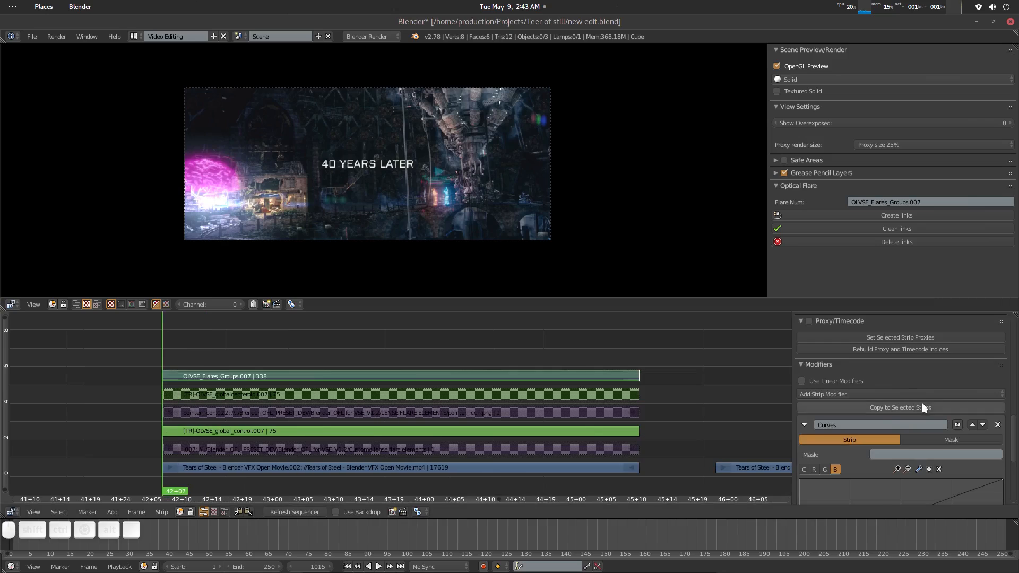
{"action": "scroll", "coordinate": [922, 403], "scroll_direction": "down", "scroll_amount": 4}
{"action": "scroll", "coordinate": [858, 376], "scroll_direction": "up", "scroll_amount": 1}
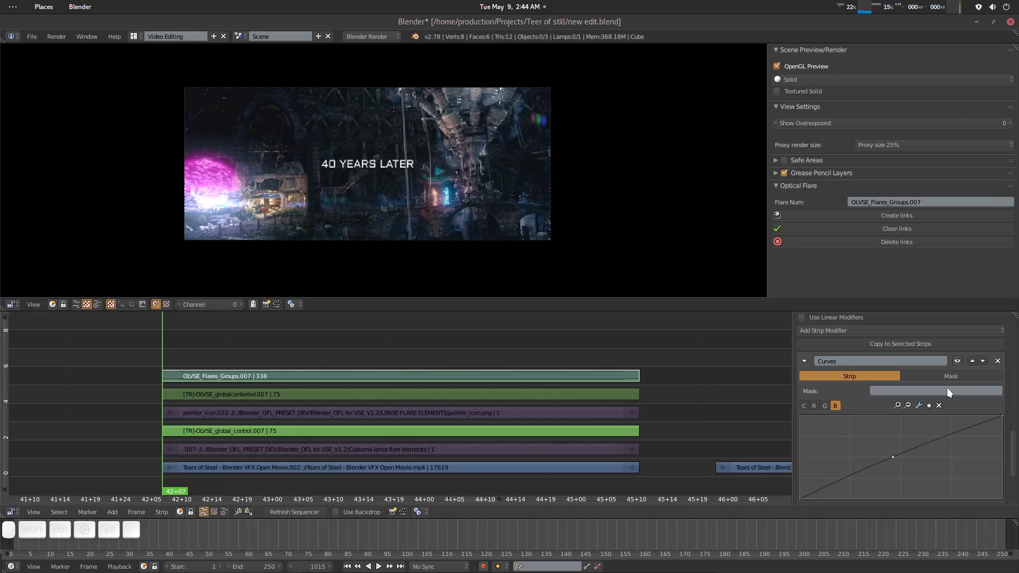
{"action": "left_click", "coordinate": [998, 362]}
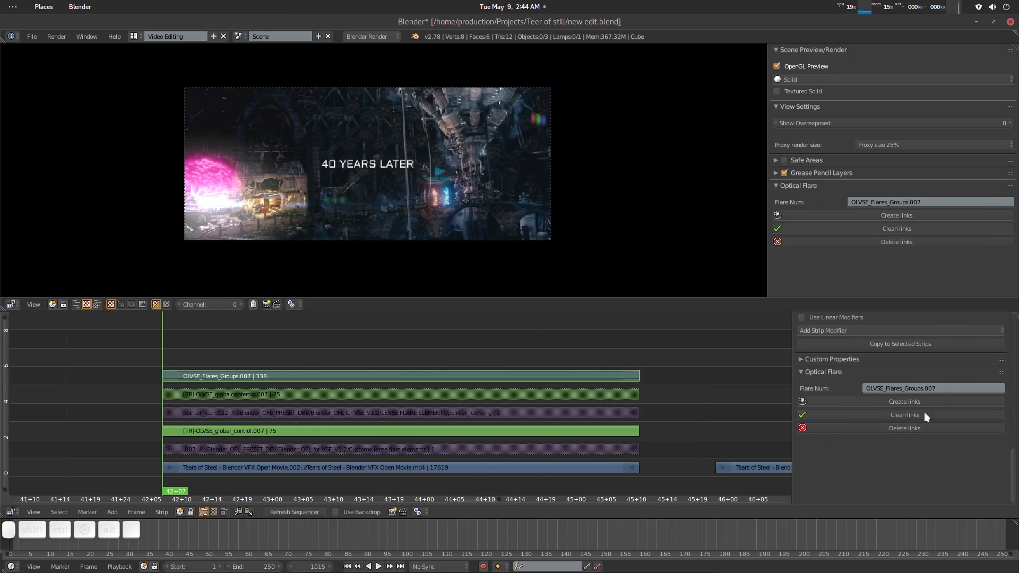
{"action": "left_click", "coordinate": [809, 372]}
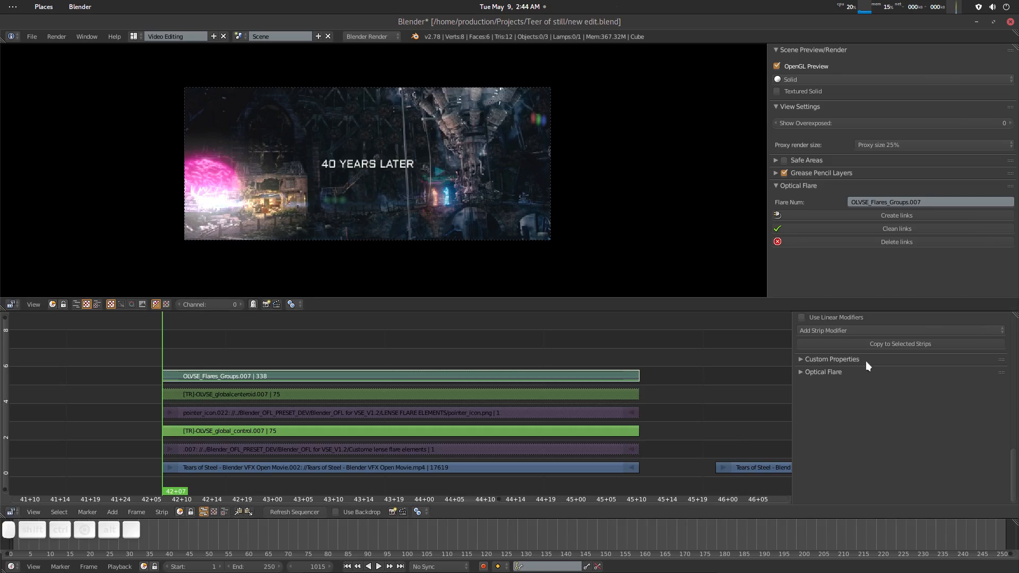
Add a new Curves modifier to the OLVSE_Flares_Groups.007 strip
{"action": "scroll", "coordinate": [865, 361], "scroll_direction": "up", "scroll_amount": 3}
{"action": "left_click", "coordinate": [846, 396]}
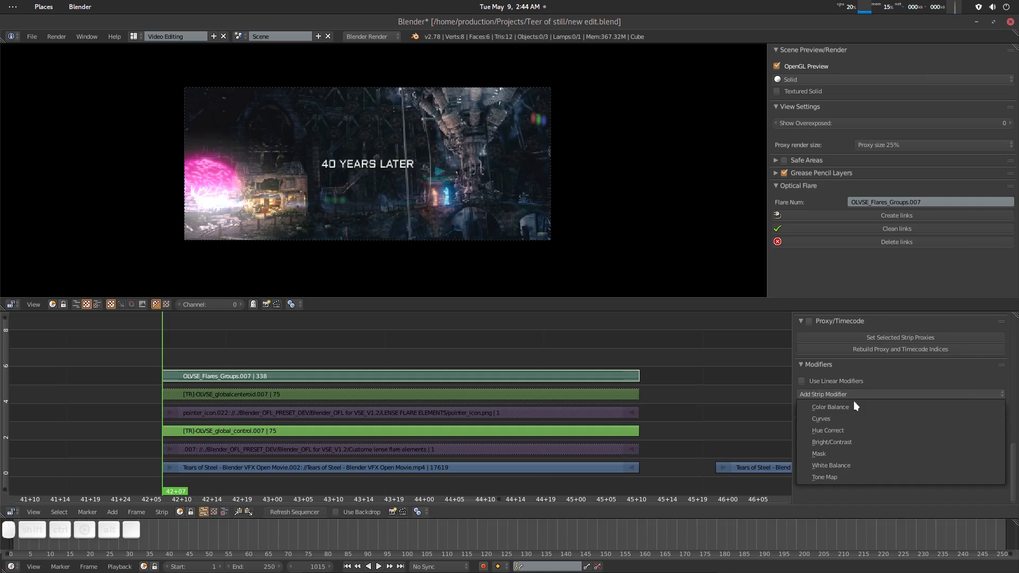
{"action": "left_click", "coordinate": [846, 416]}
{"action": "scroll", "coordinate": [929, 431], "scroll_direction": "down", "scroll_amount": 4}
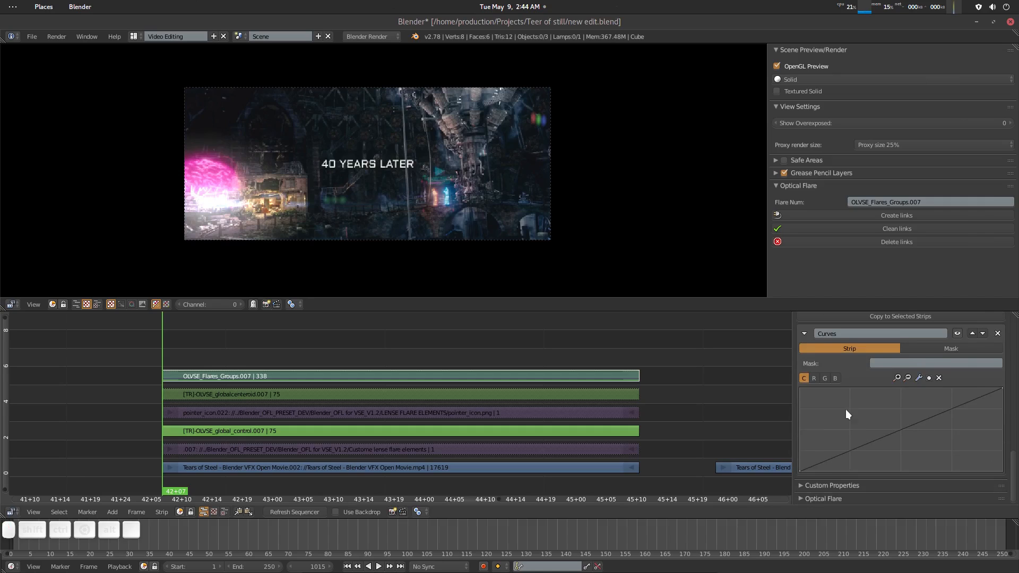
Tint the flare with the curves: raise red to about (0.43, 0.56), lower green to (0.52, 0.39) and raise blue to (0.40, 0.70)
{"action": "left_click", "coordinate": [814, 379]}
{"action": "left_click_drag", "start_coordinate": [896, 429], "coordinate": [887, 425]}
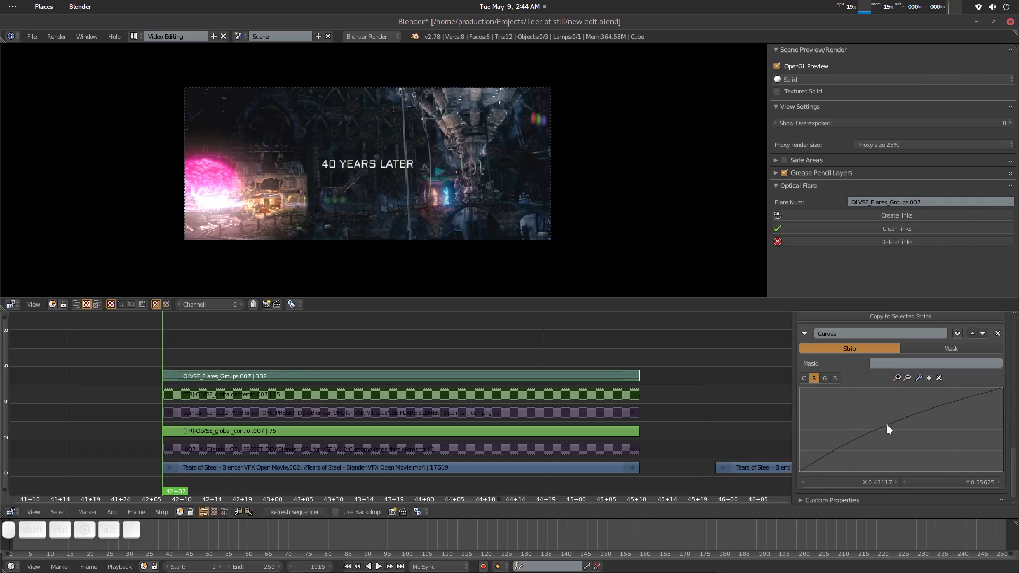
{"action": "mouse_move", "coordinate": [888, 429]}
{"action": "left_mouse_down"}
{"action": "mouse_move", "coordinate": [884, 417]}
{"action": "mouse_move", "coordinate": [905, 439]}
{"action": "left_mouse_up"}
{"action": "left_click", "coordinate": [825, 378]}
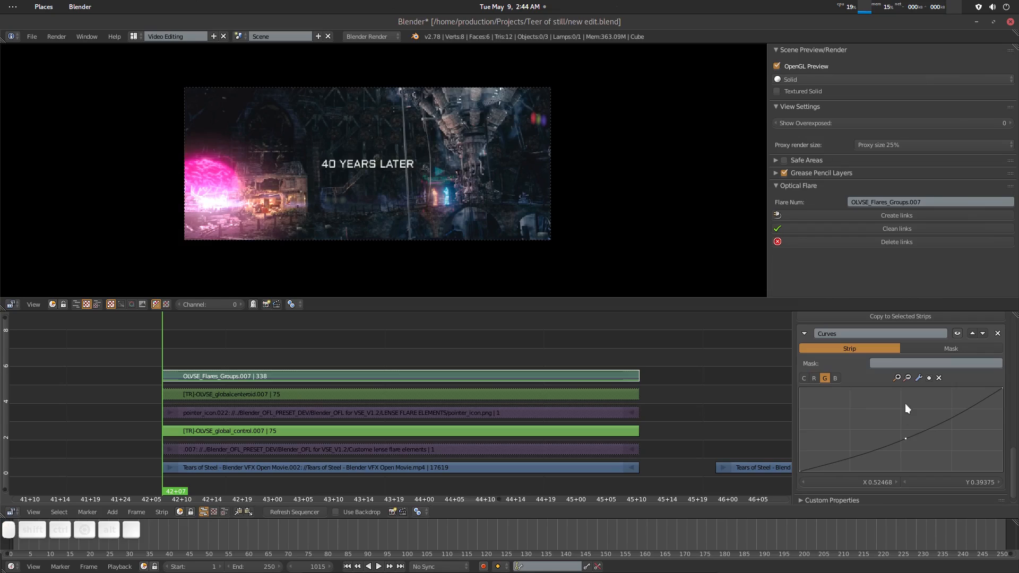
{"action": "left_click", "coordinate": [835, 377]}
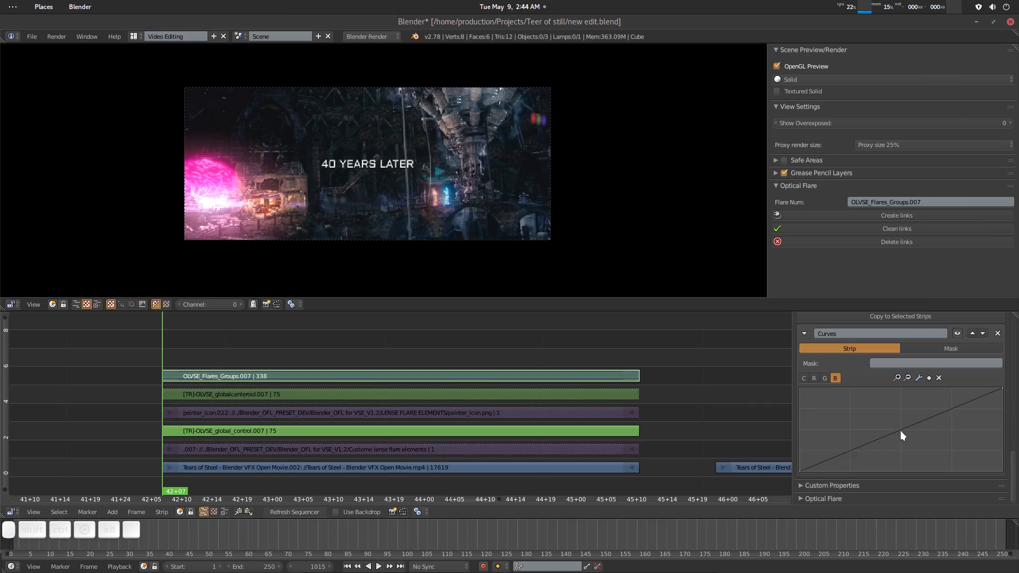
{"action": "left_click_drag", "start_coordinate": [900, 431], "coordinate": [881, 413]}
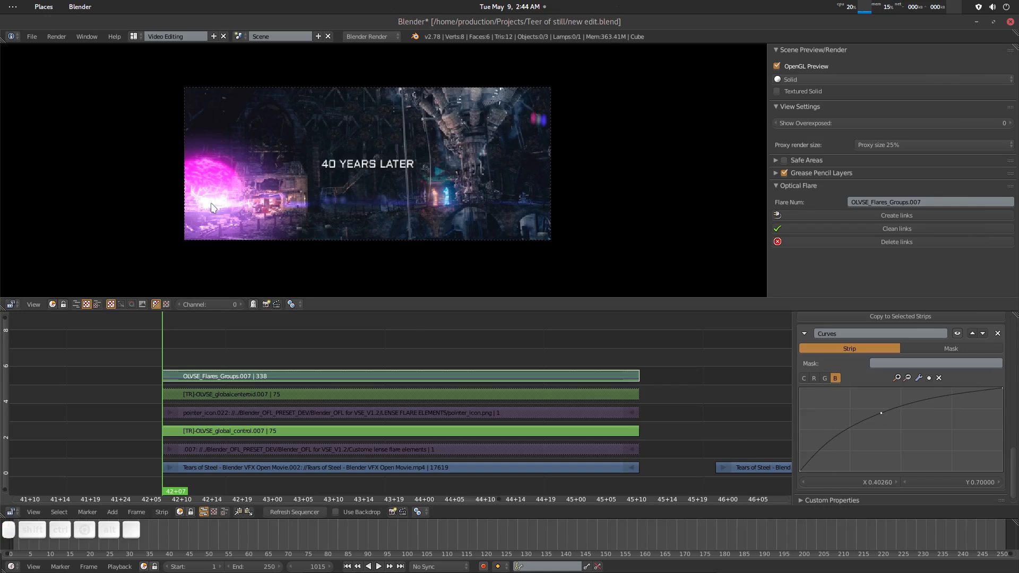
Select the [TR]-OLVSE_global_control.007 strip, enlarge the flare and place it at the sphere's base, then rescale it by about 0.87
{"action": "right_click", "coordinate": [298, 431]}
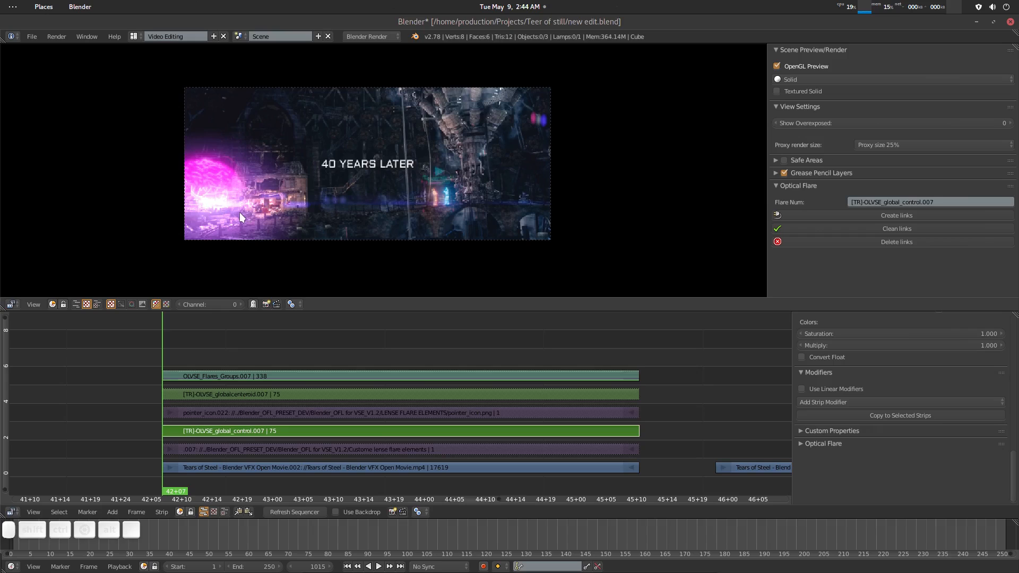
{"action": "key", "text": "s"}
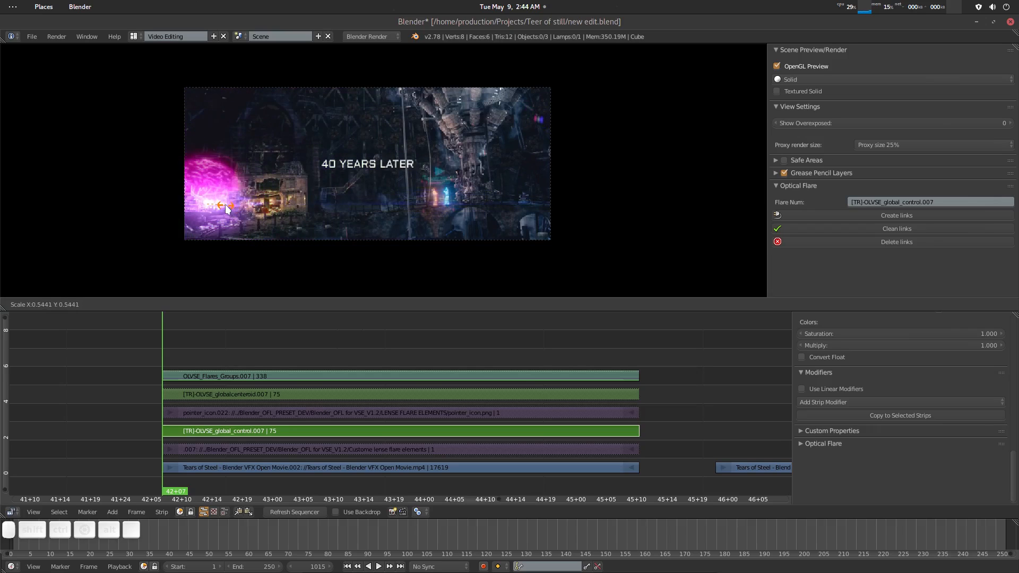
{"action": "left_click", "coordinate": [256, 233]}
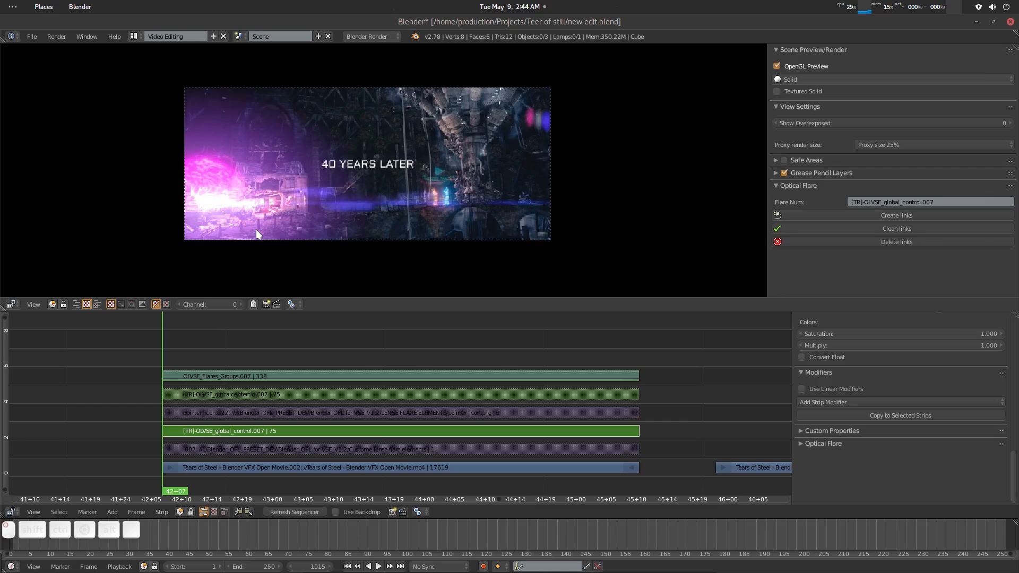
{"action": "key", "text": "g"}
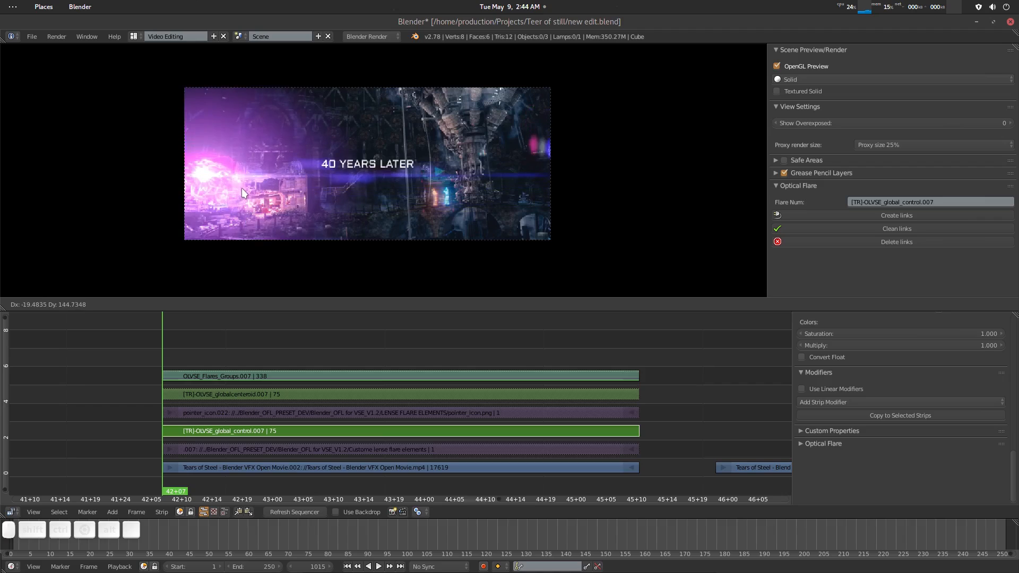
{"action": "left_click", "coordinate": [250, 218]}
{"action": "key", "text": "s"}
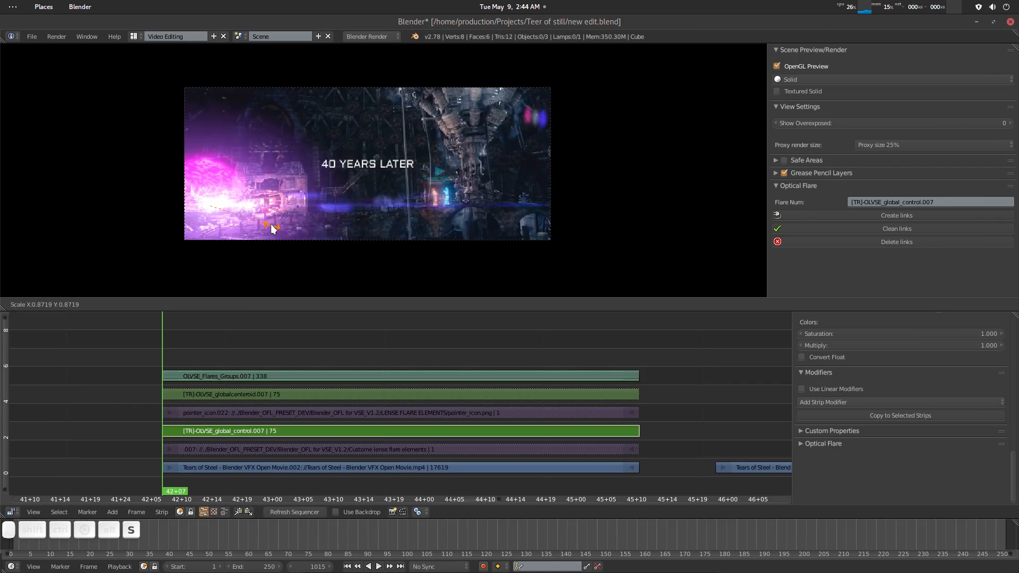
{"action": "left_click", "coordinate": [270, 224]}
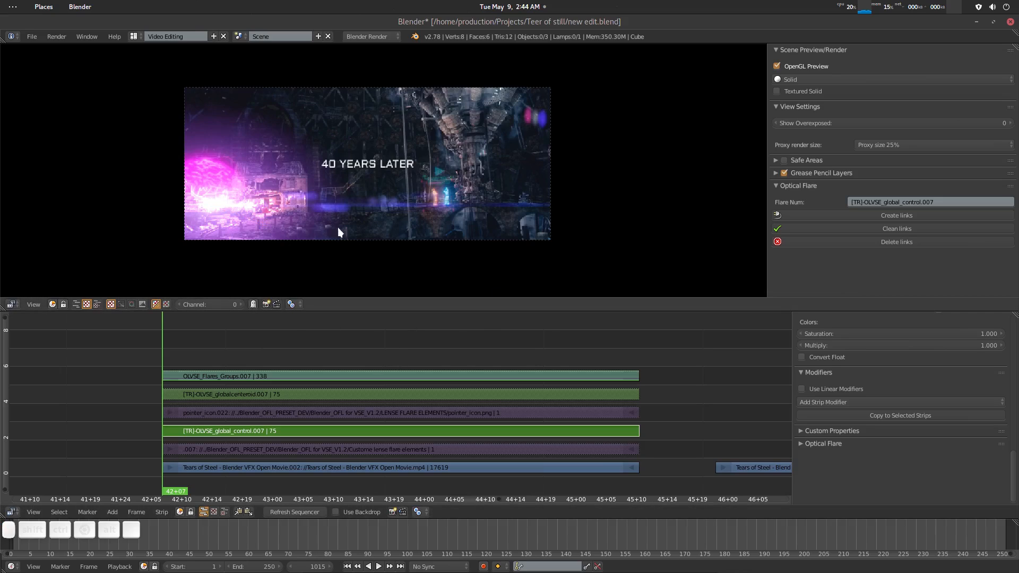
Scrub through the flare clip and insert a Location keyframe for the global control strip at 42+08
{"action": "key", "text": "alt+a"}
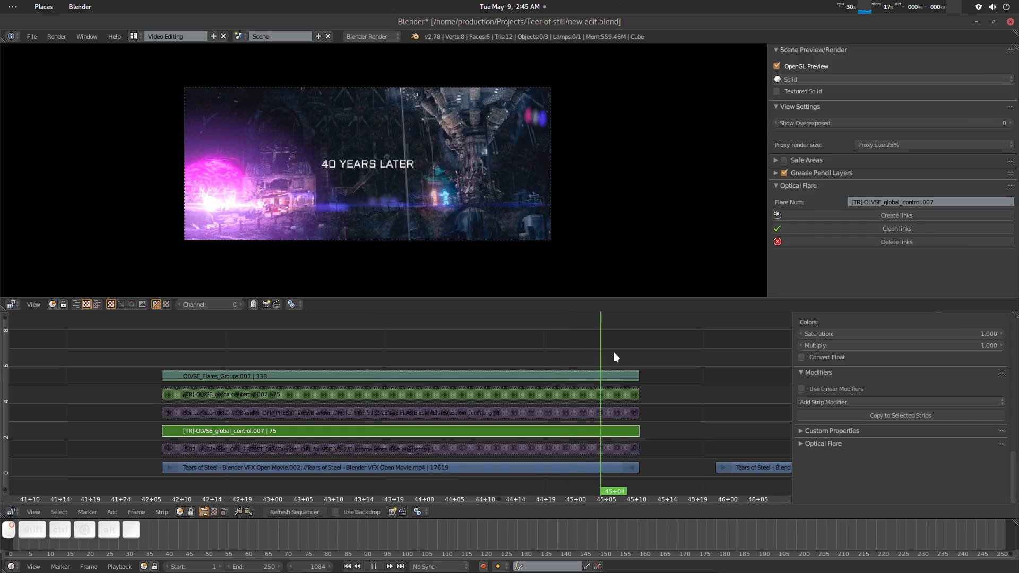
{"action": "key", "text": "Left"}
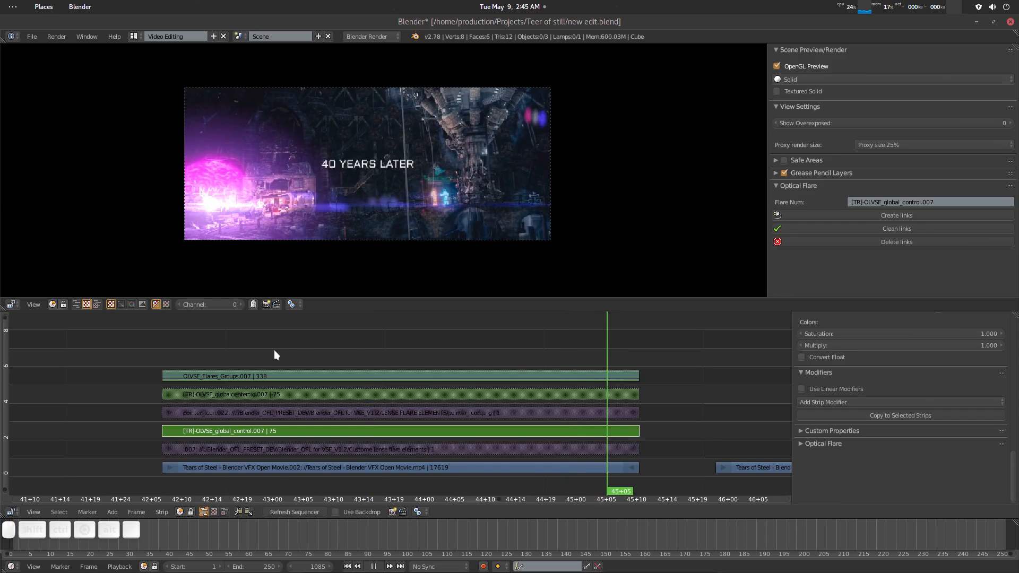
{"action": "left_click", "coordinate": [275, 349]}
{"action": "left_click", "coordinate": [170, 350]}
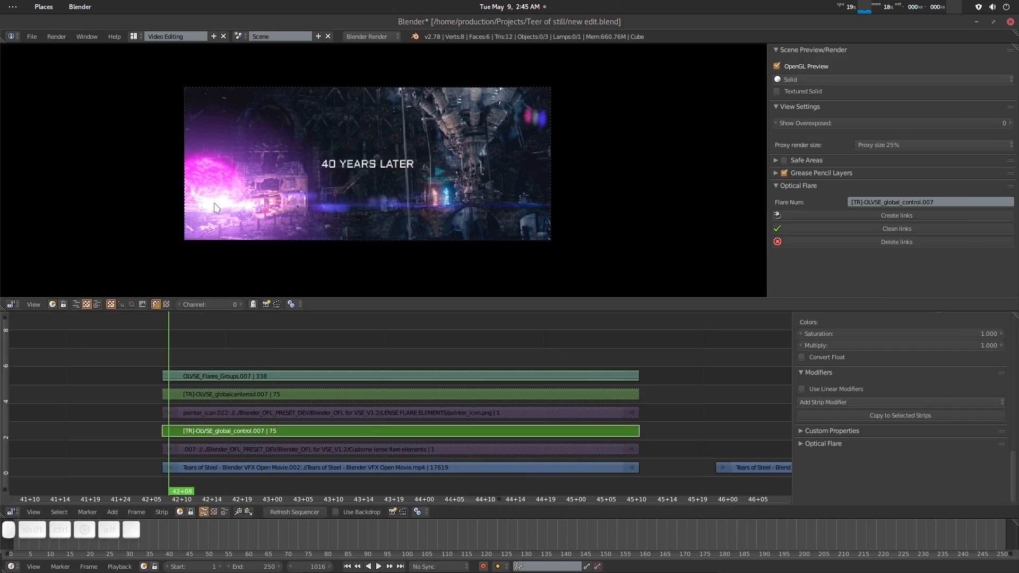
{"action": "key", "text": "i"}
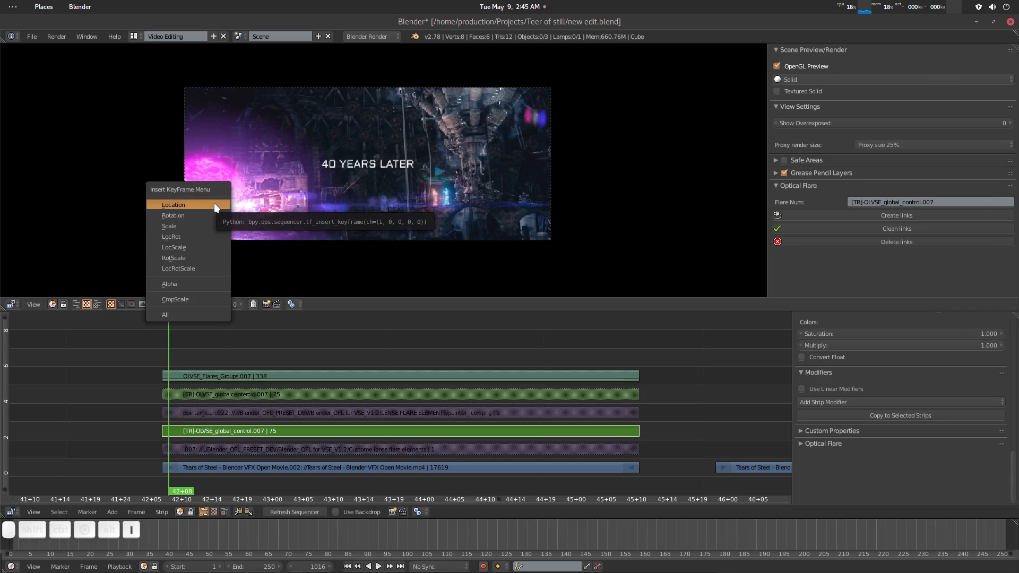
{"action": "left_click", "coordinate": [215, 204]}
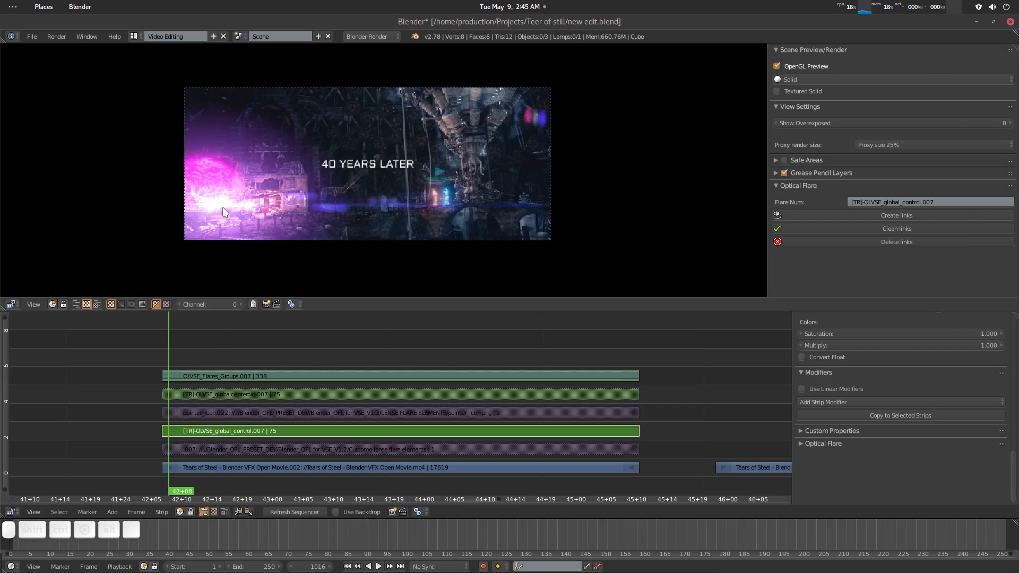
Scale the flare up and insert a Scale keyframe for it at 42+08
{"action": "key", "text": "s"}
{"action": "left_click", "coordinate": [235, 213]}
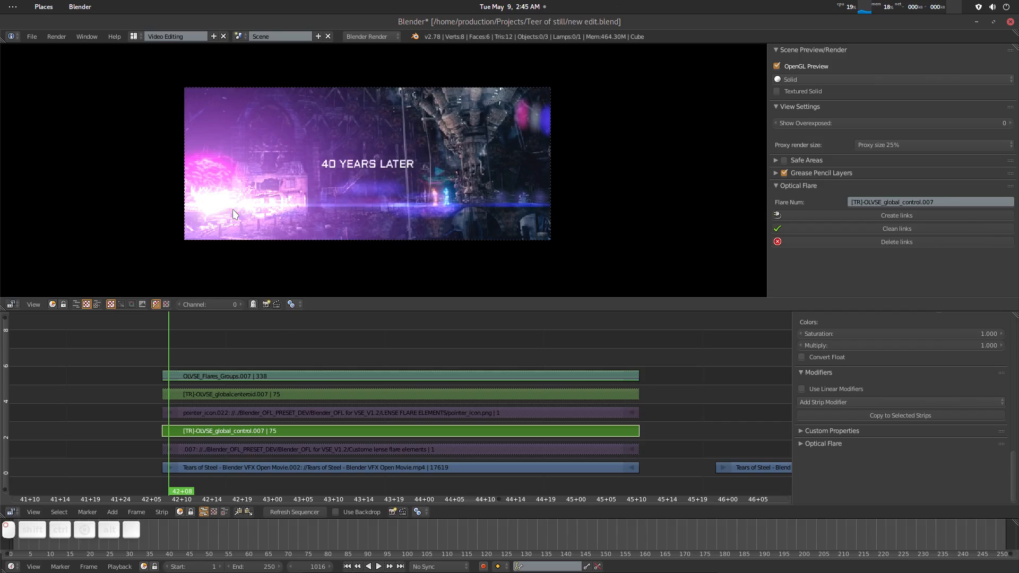
{"action": "key", "text": "i"}
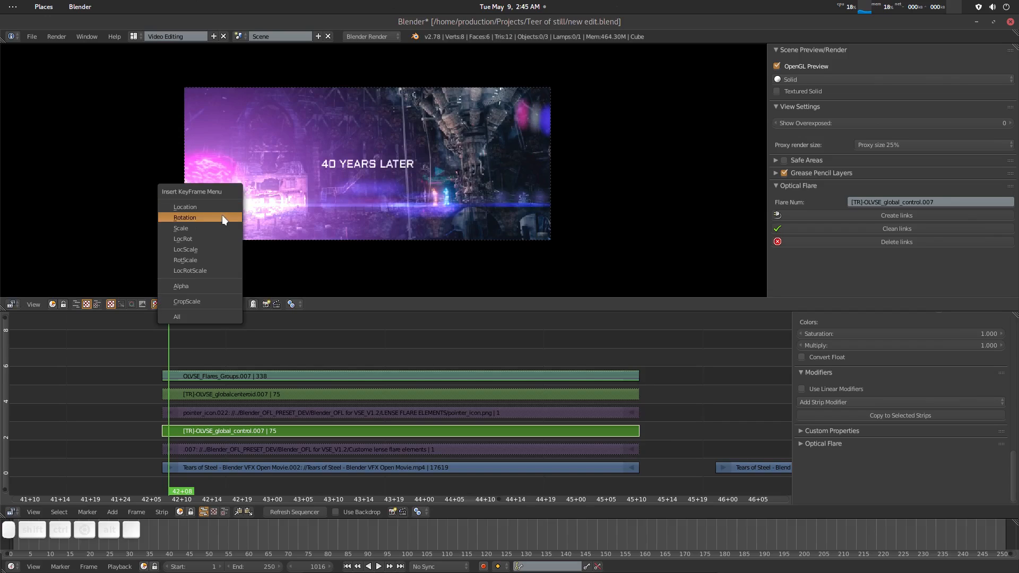
{"action": "left_click", "coordinate": [221, 225]}
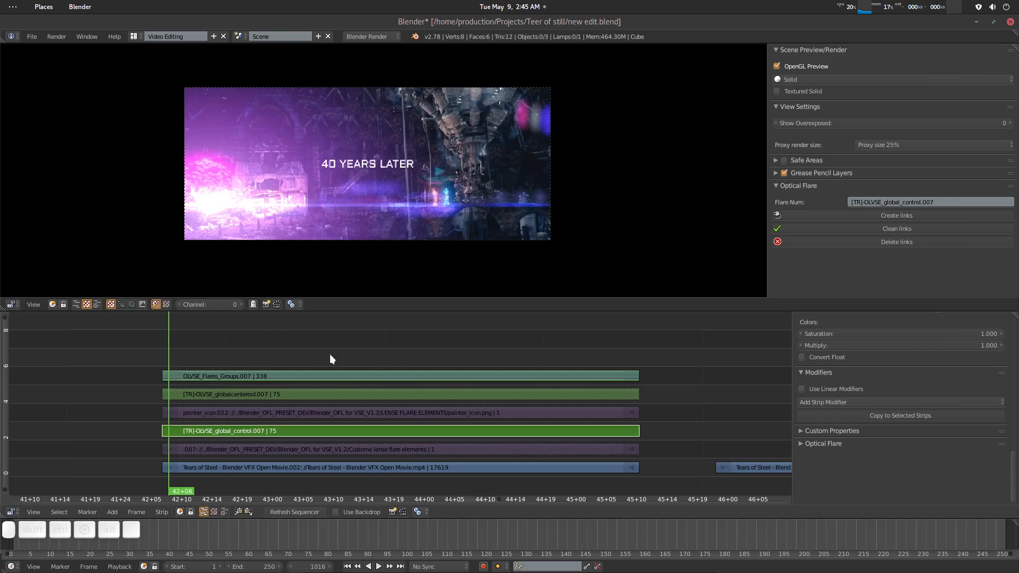
At 45+09, reposition the flare to follow the pink sphere and scale it down so the glow shrinks around the sphere's base
{"action": "left_click", "coordinate": [520, 349]}
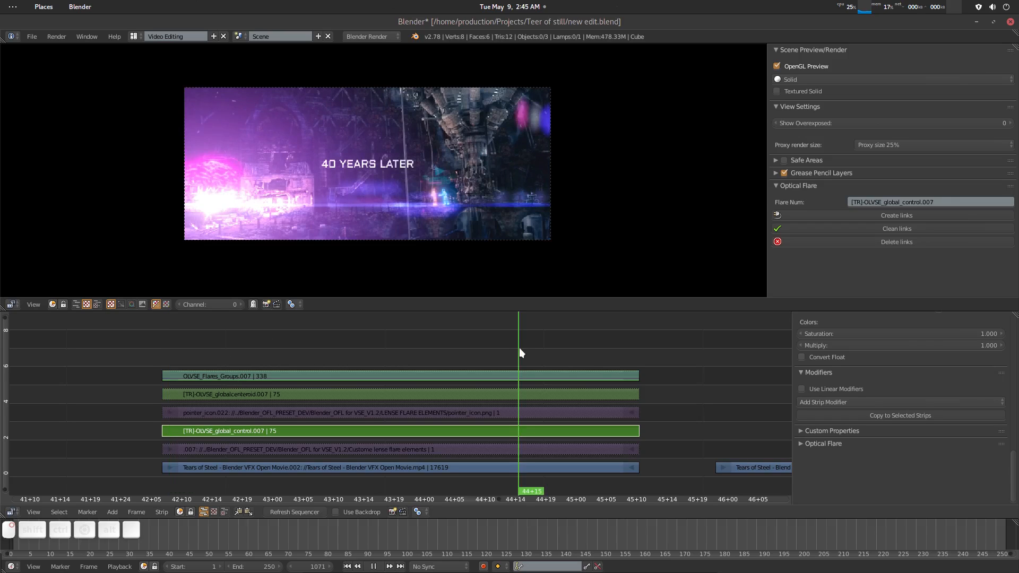
{"action": "key", "text": "alt+a"}
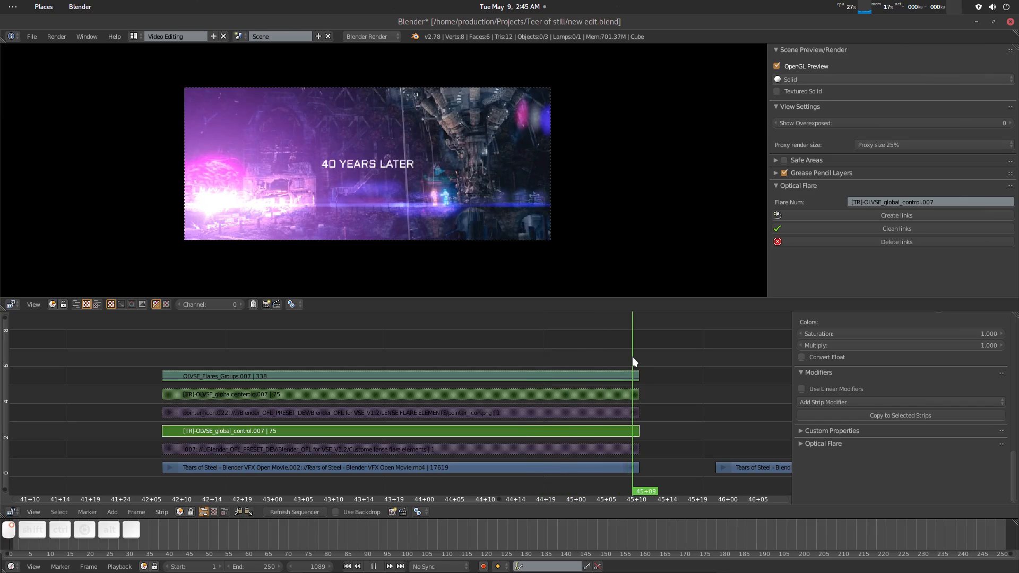
{"action": "key", "text": "alt+a"}
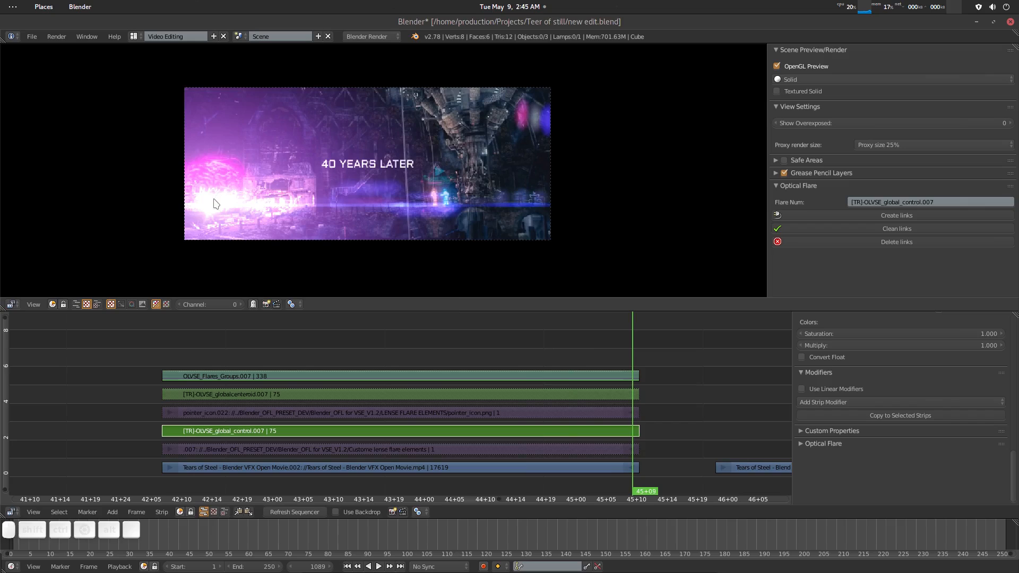
{"action": "key", "text": "g"}
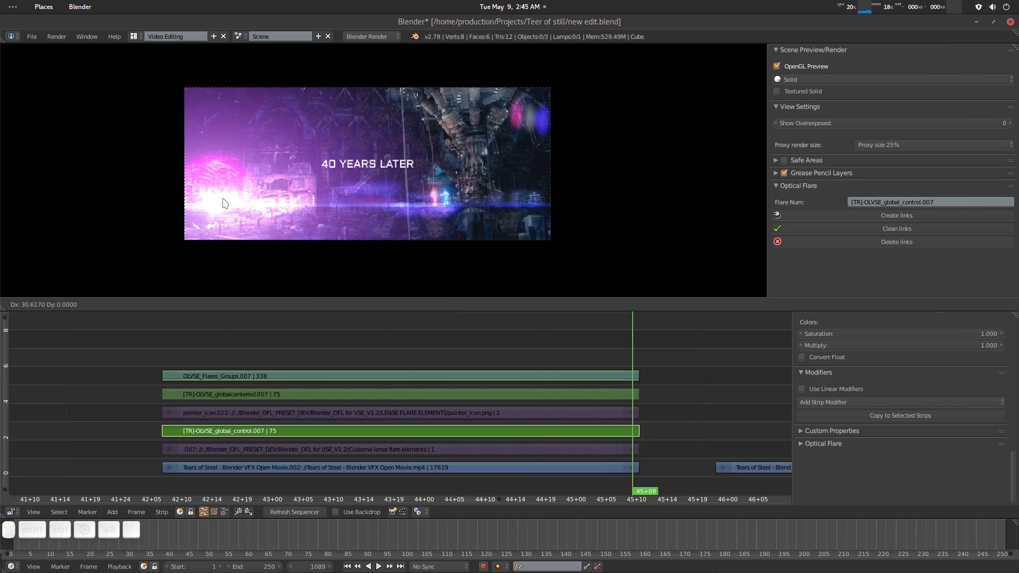
{"action": "left_click", "coordinate": [278, 218]}
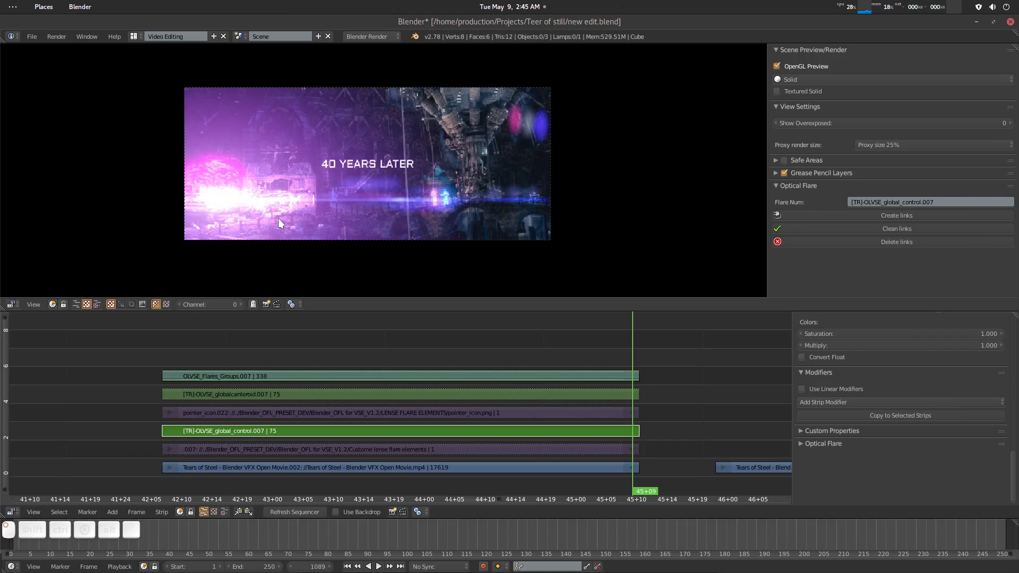
{"action": "key", "text": "s"}
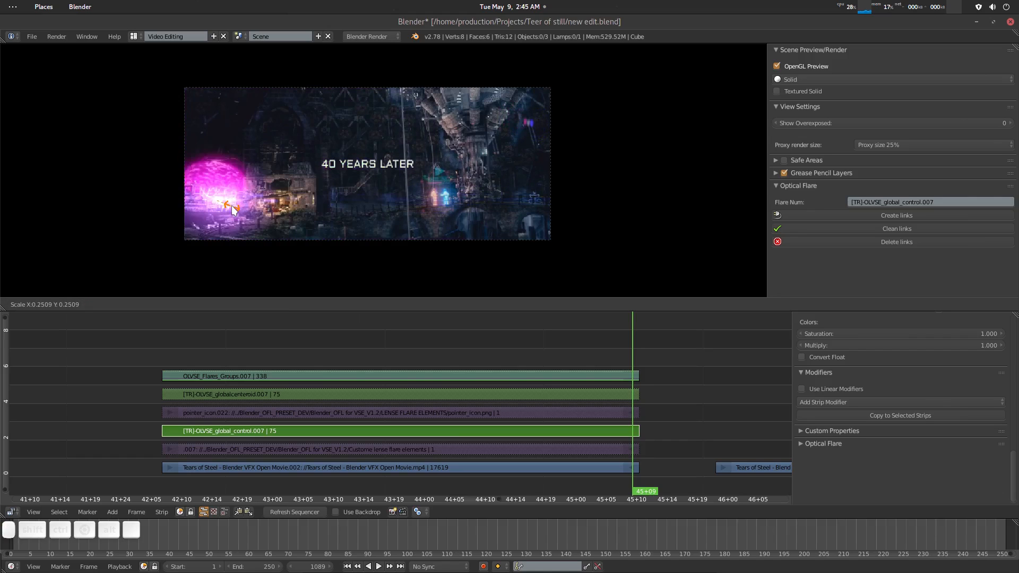
{"action": "left_click", "coordinate": [242, 212]}
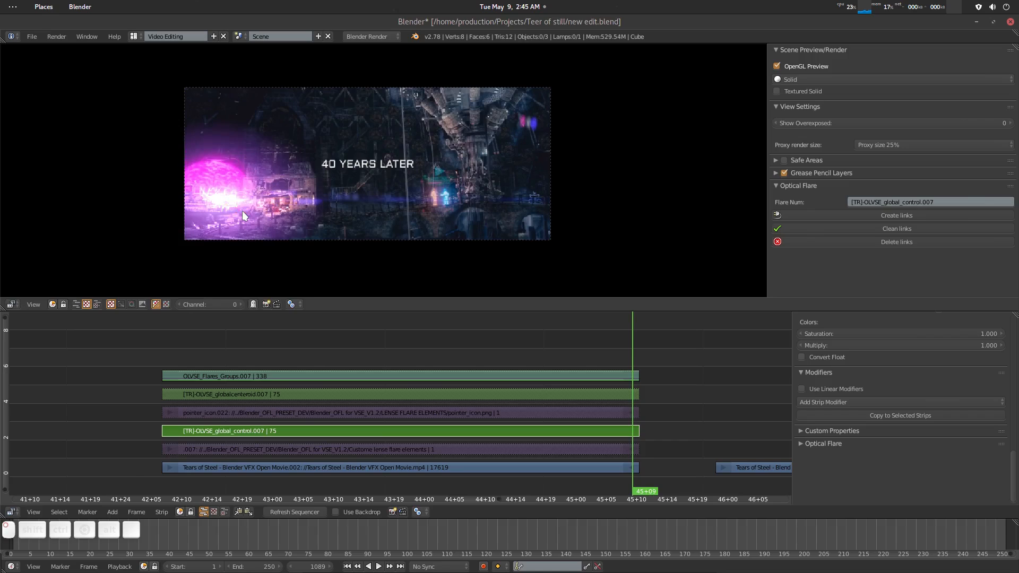
{"action": "key", "text": "g"}
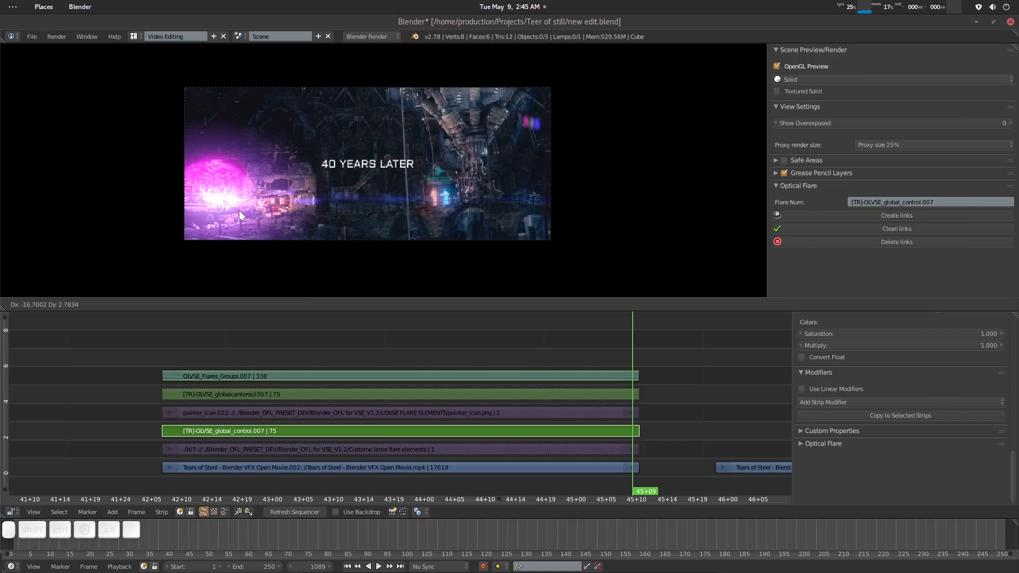
{"action": "left_click", "coordinate": [239, 210]}
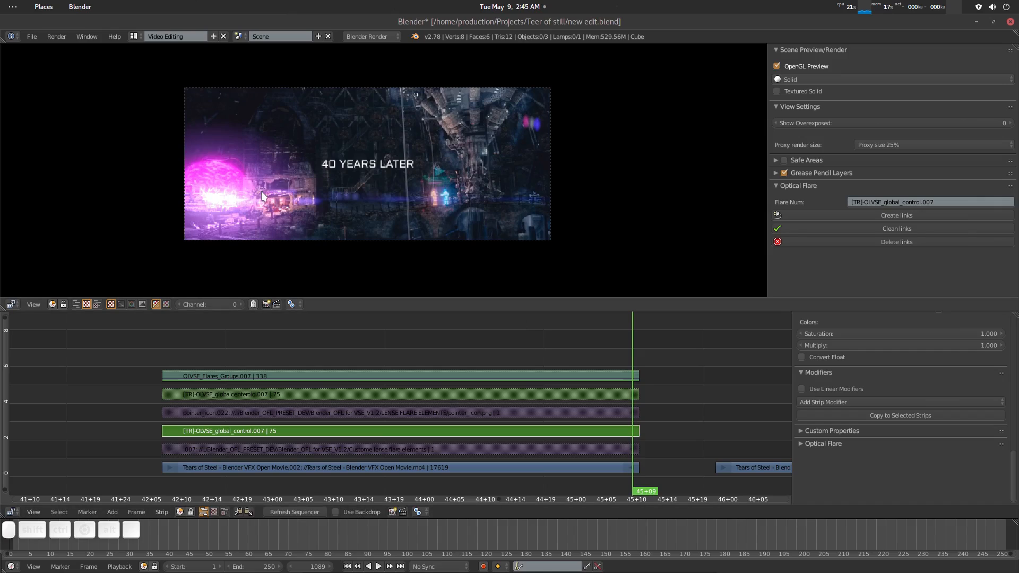
Insert Location and Scale keyframes for the global control strip at 45+09
{"action": "key", "text": "i"}
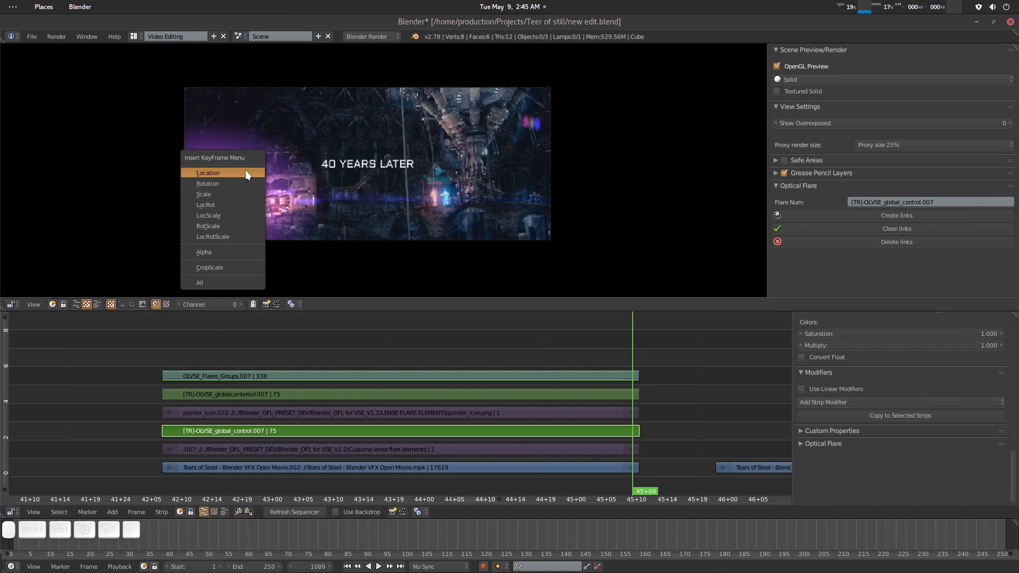
{"action": "left_click", "coordinate": [245, 172]}
{"action": "key", "text": "i"}
{"action": "left_click", "coordinate": [243, 205]}
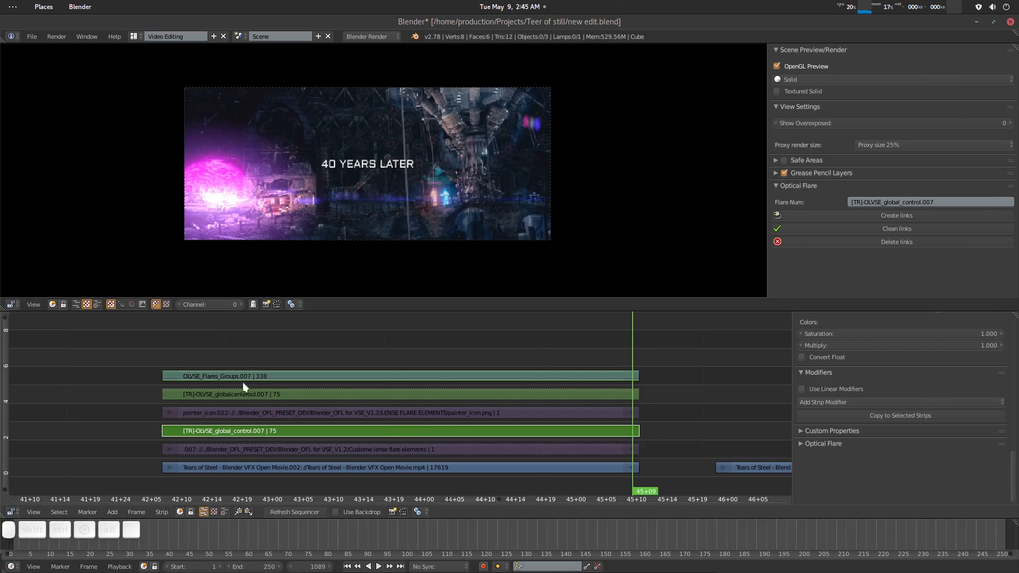
Set a preview range over frames 1027 to 1084 and play it back to check the flare animation
{"action": "right_click", "coordinate": [591, 357]}
{"action": "key", "text": "shift+alt+a"}
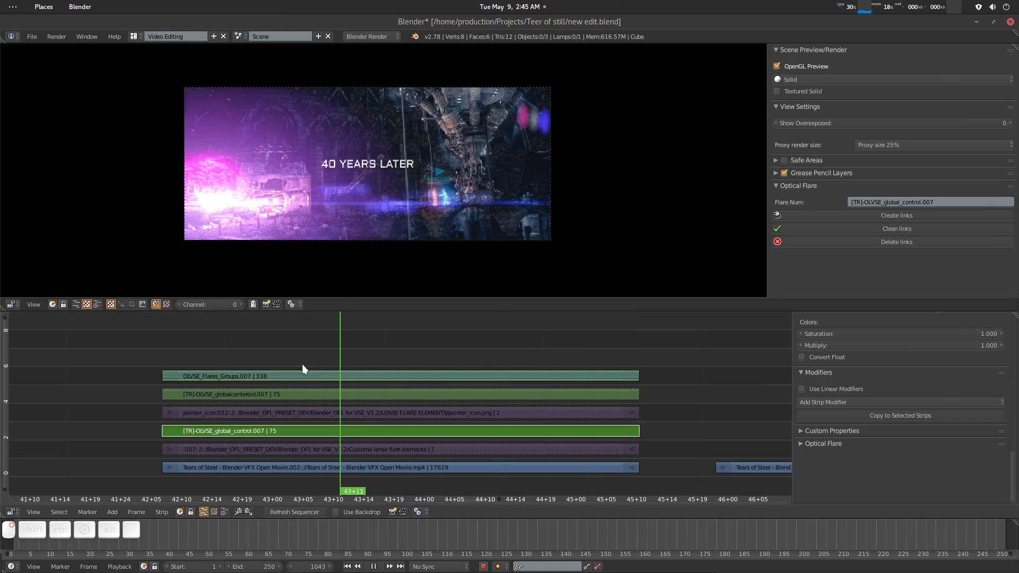
{"action": "right_click_drag", "start_coordinate": [267, 366], "coordinate": [259, 365]}
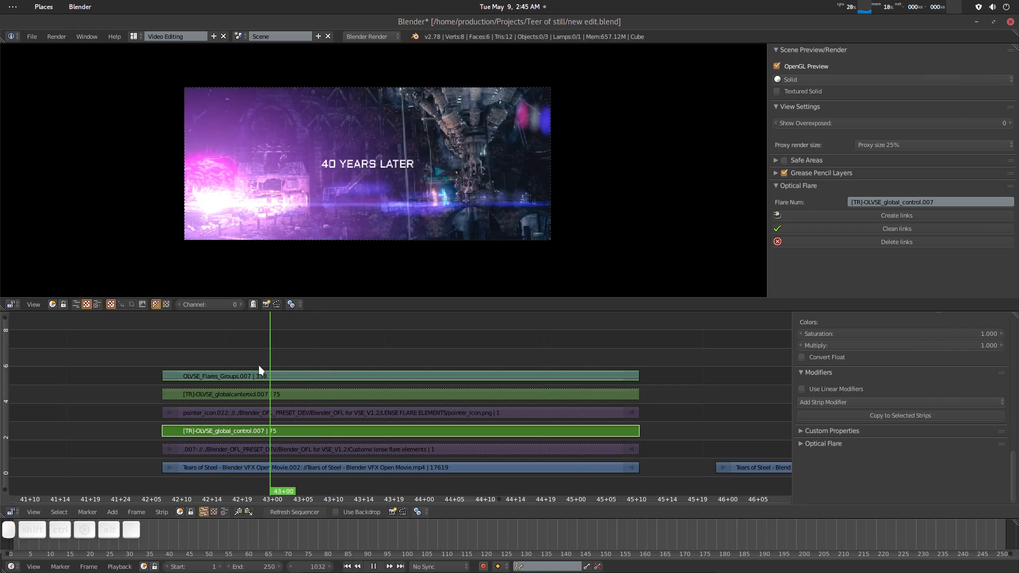
{"action": "key", "text": "b"}
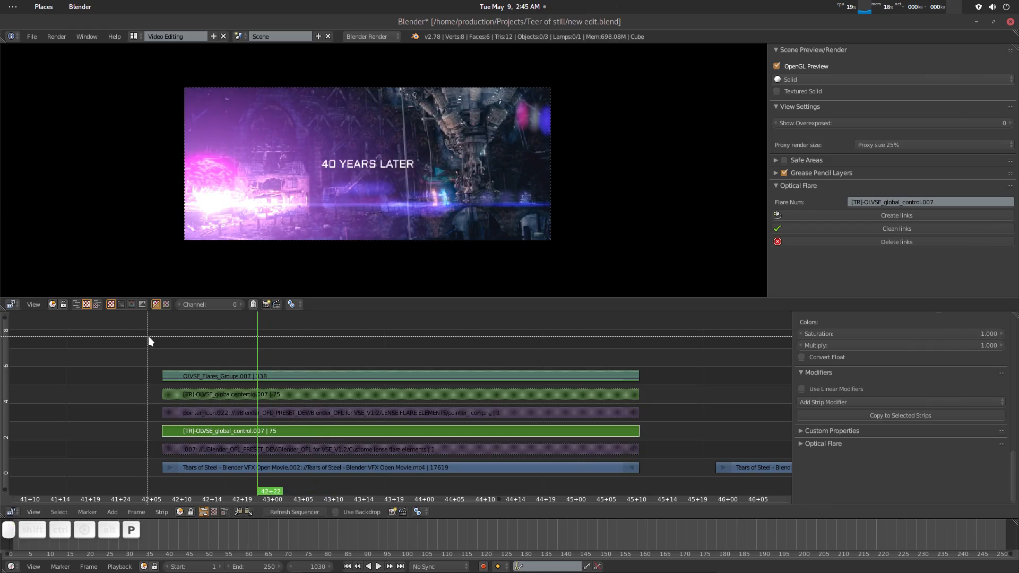
{"action": "left_click_drag", "start_coordinate": [237, 343], "coordinate": [599, 530]}
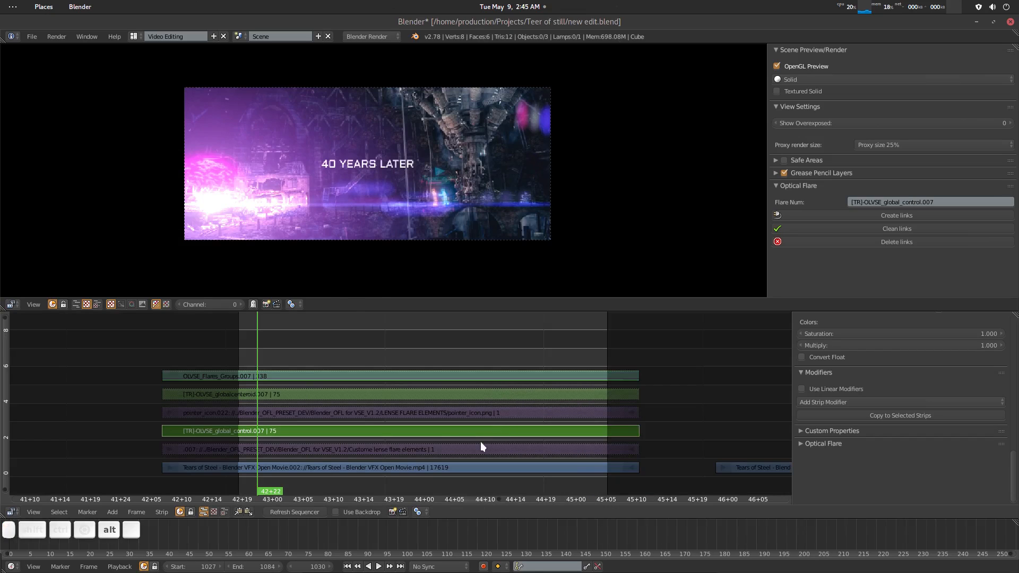
{"action": "key", "text": "alt+a"}
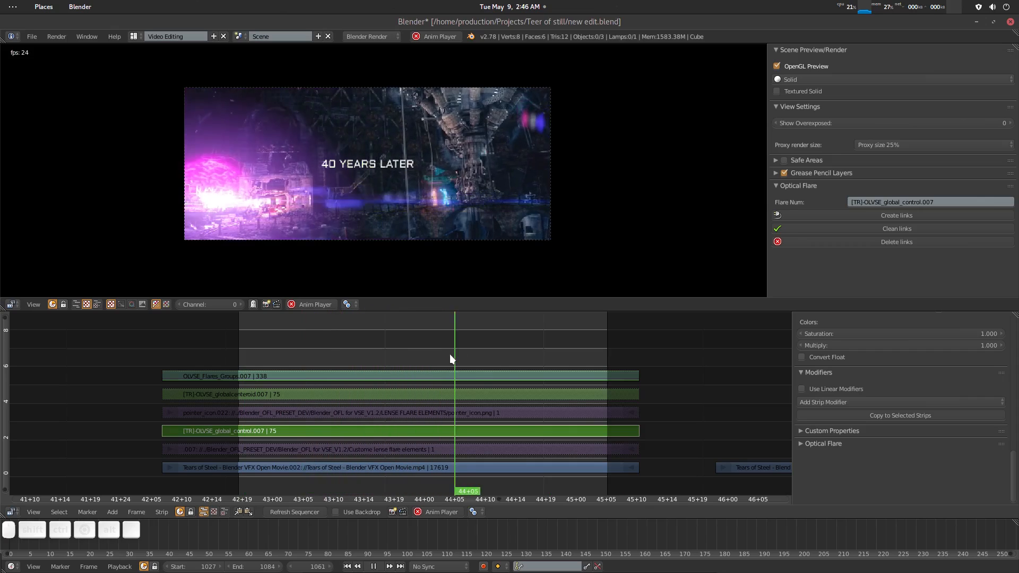
{"action": "key", "text": "alt+a"}
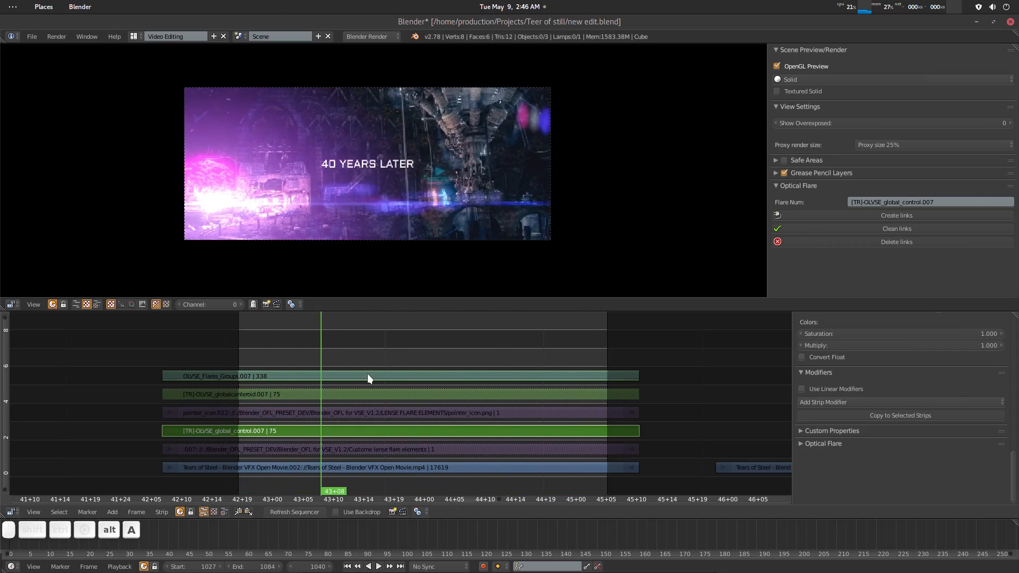
Clear the preview range and scrub the flare clip from 42+19 to 44+17
{"action": "key", "text": "alt"}
{"action": "key", "text": "alt+p"}
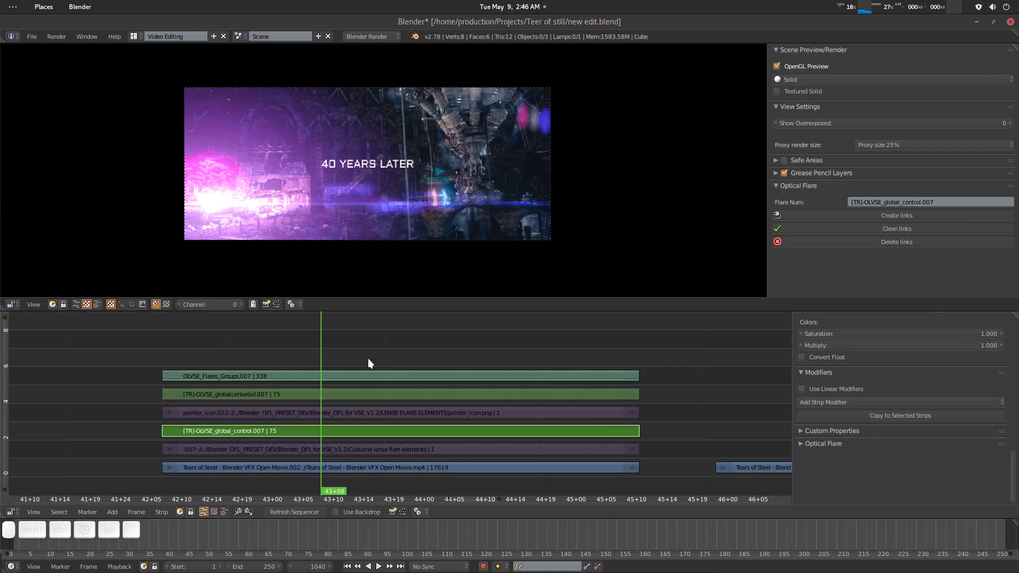
{"action": "key", "text": "shift+alt+a"}
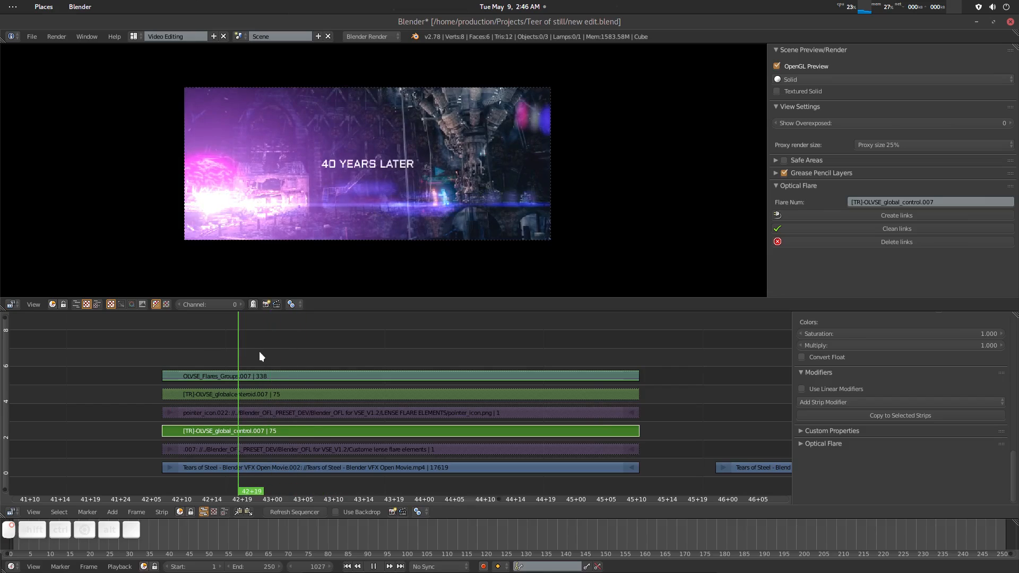
{"action": "left_click_drag", "start_coordinate": [259, 351], "coordinate": [533, 367]}
{"action": "middle_click_drag", "start_coordinate": [587, 362], "coordinate": [466, 357]}
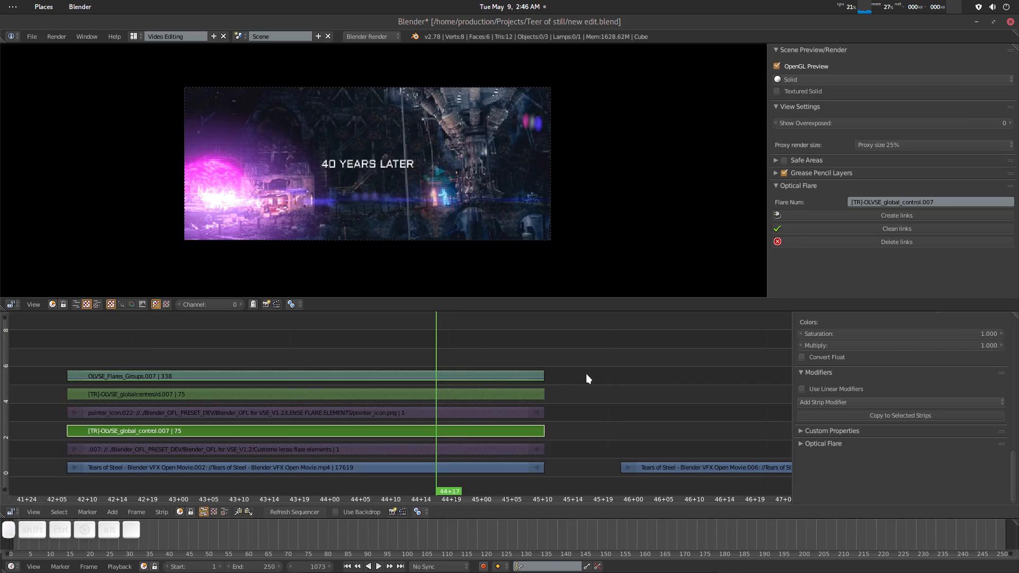
{"action": "middle_click_drag", "start_coordinate": [587, 374], "coordinate": [436, 371]}
{"action": "scroll", "coordinate": [525, 365], "scroll_direction": "down", "scroll_amount": 4}
{"action": "scroll", "coordinate": [527, 365], "scroll_direction": "down", "scroll_amount": 3}
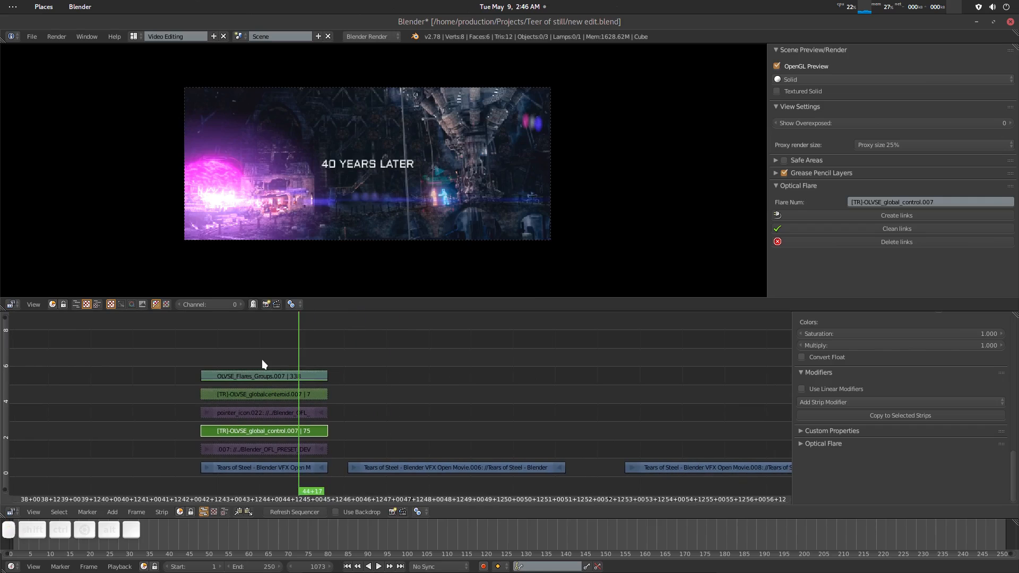
Scrub the flare clip to 43+10, select the .007 element strip, refresh the sequencer and check the playback
{"action": "mouse_move", "coordinate": [262, 359]}
{"action": "left_mouse_down"}
{"action": "mouse_move", "coordinate": [228, 359]}
{"action": "mouse_move", "coordinate": [289, 358]}
{"action": "mouse_move", "coordinate": [240, 359]}
{"action": "mouse_move", "coordinate": [246, 366]}
{"action": "left_mouse_up"}
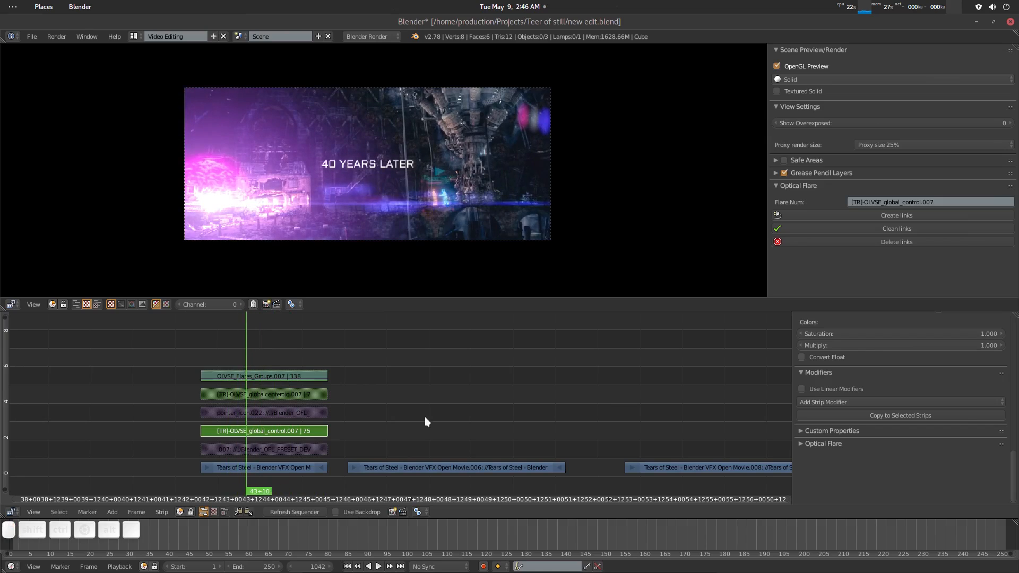
{"action": "right_click", "coordinate": [257, 450]}
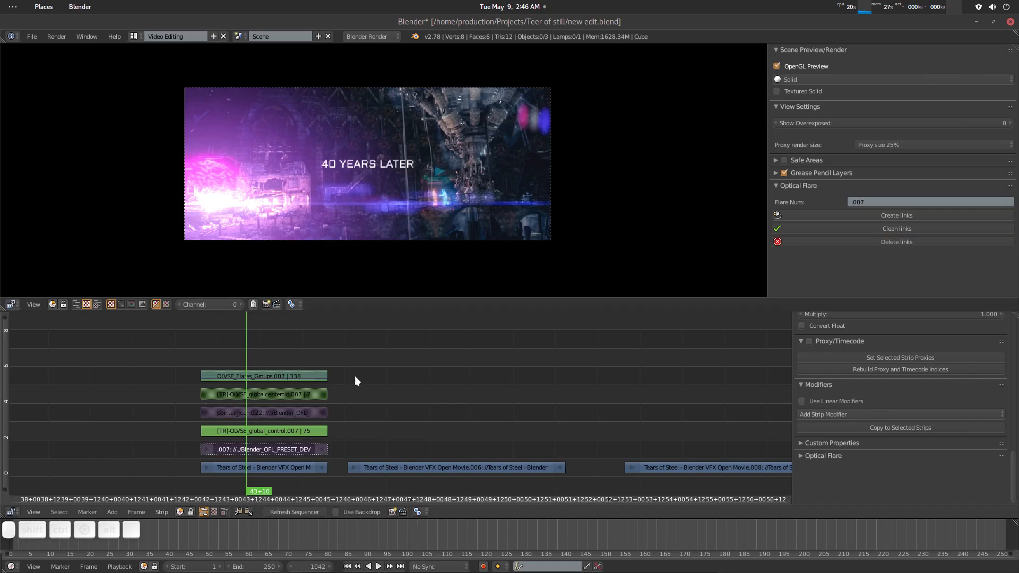
{"action": "left_click", "coordinate": [289, 509]}
{"action": "key", "text": "alt+a"}
{"action": "left_click_drag", "start_coordinate": [296, 347], "coordinate": [243, 352]}
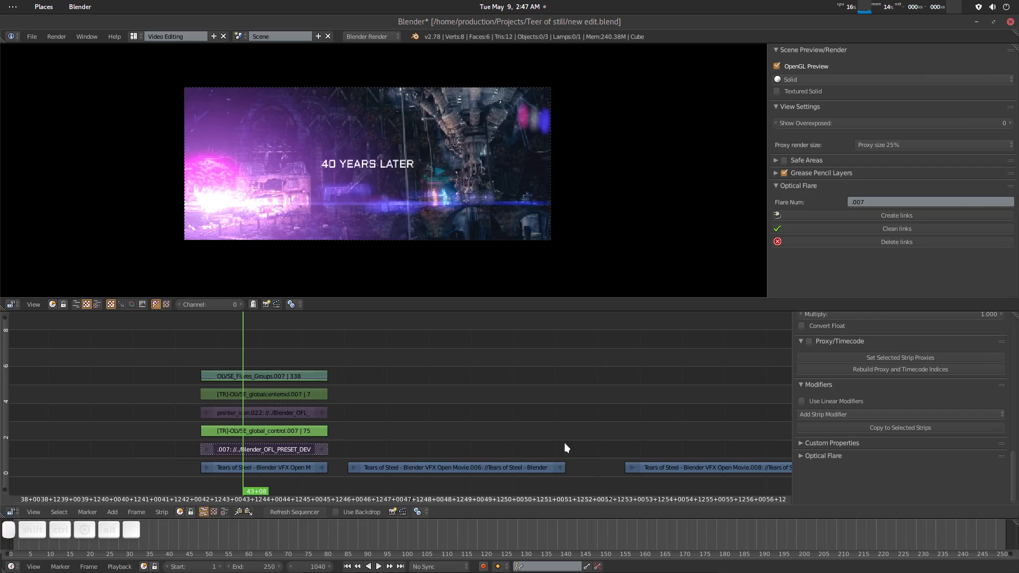
Create and clean the Optical Flare links for flare .007, and play the clip to check the flare
{"action": "scroll", "coordinate": [600, 412], "scroll_direction": "down", "scroll_amount": 2, "text": "ctrl"}
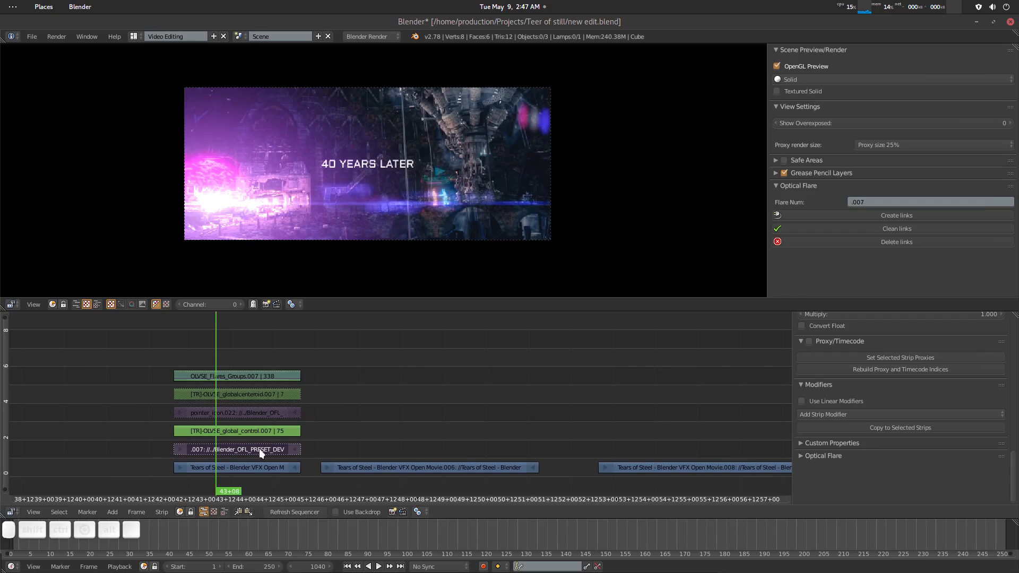
{"action": "left_click", "coordinate": [886, 223]}
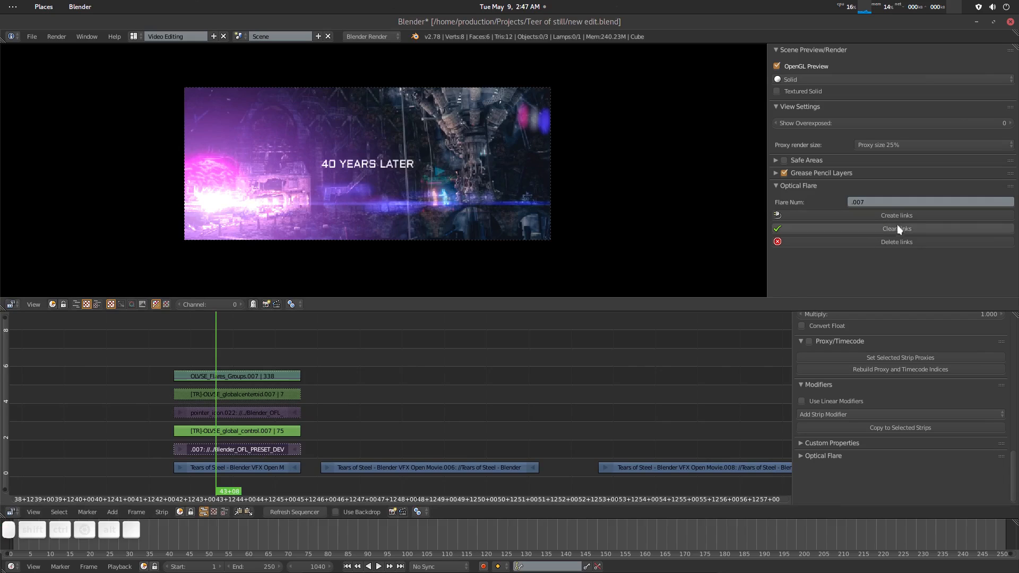
{"action": "left_click", "coordinate": [891, 215]}
{"action": "left_click", "coordinate": [894, 231]}
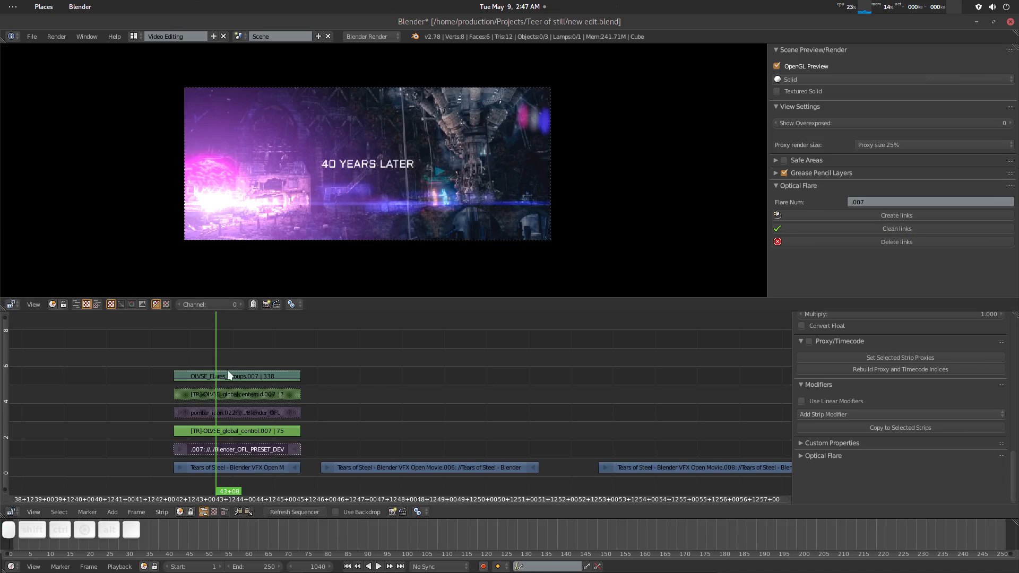
{"action": "key", "text": "alt+a"}
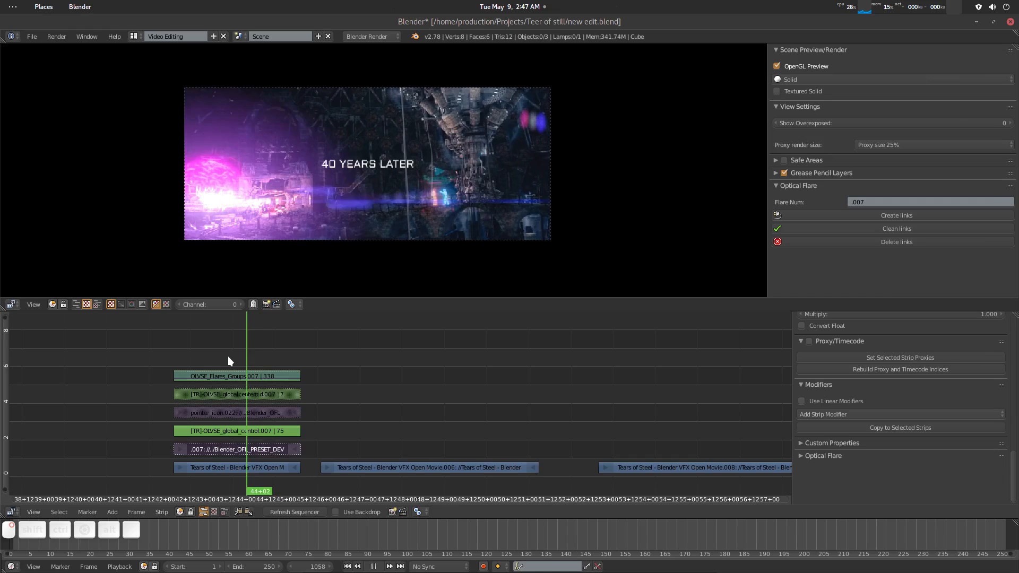
{"action": "key", "text": "alt+a"}
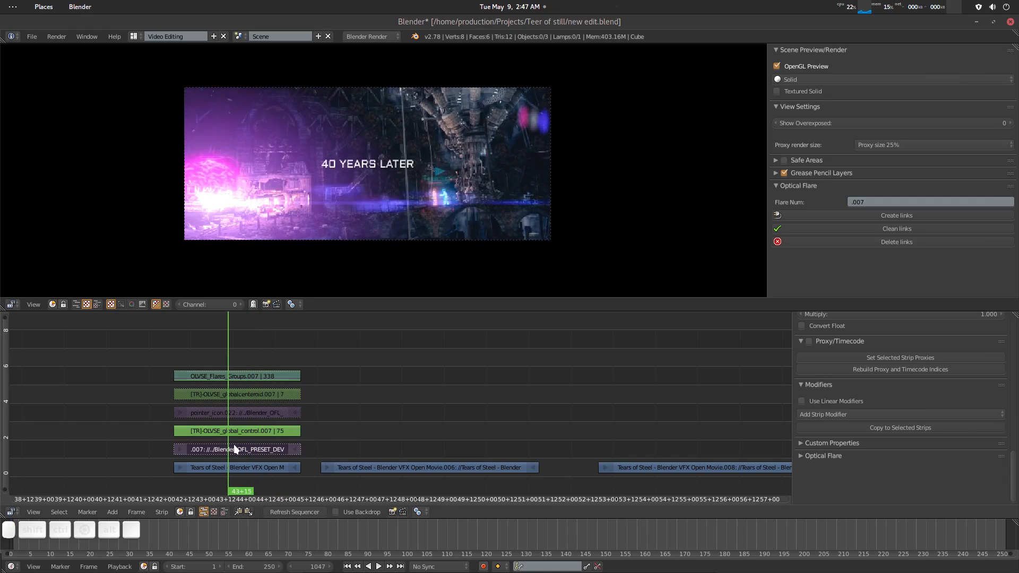
Delete the links of flare .007, play through to 47+15, and save the blend file over the existing one
{"action": "left_click", "coordinate": [898, 243]}
{"action": "key", "text": "alt+a"}
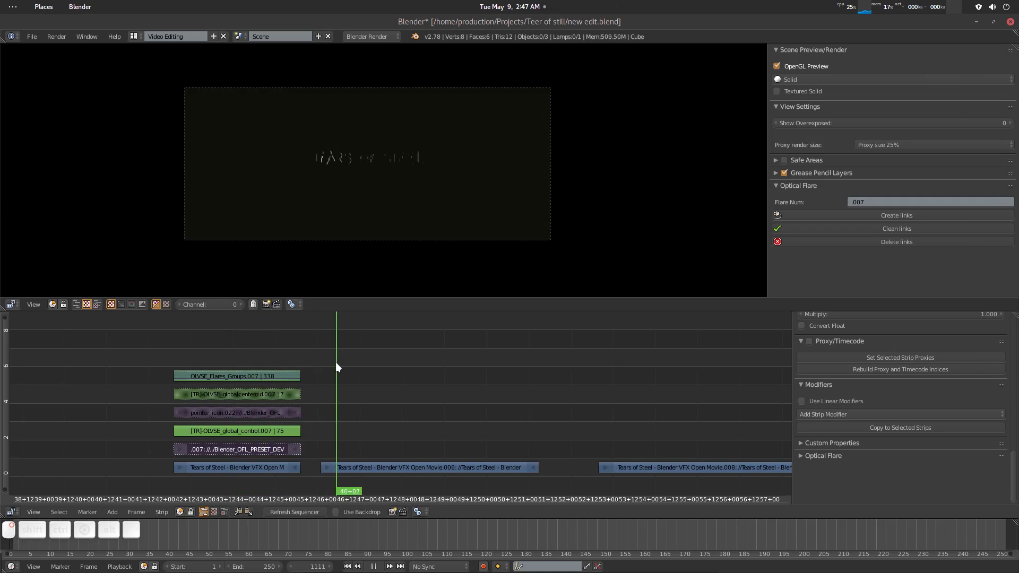
{"action": "left_click_drag", "start_coordinate": [336, 363], "coordinate": [389, 367]}
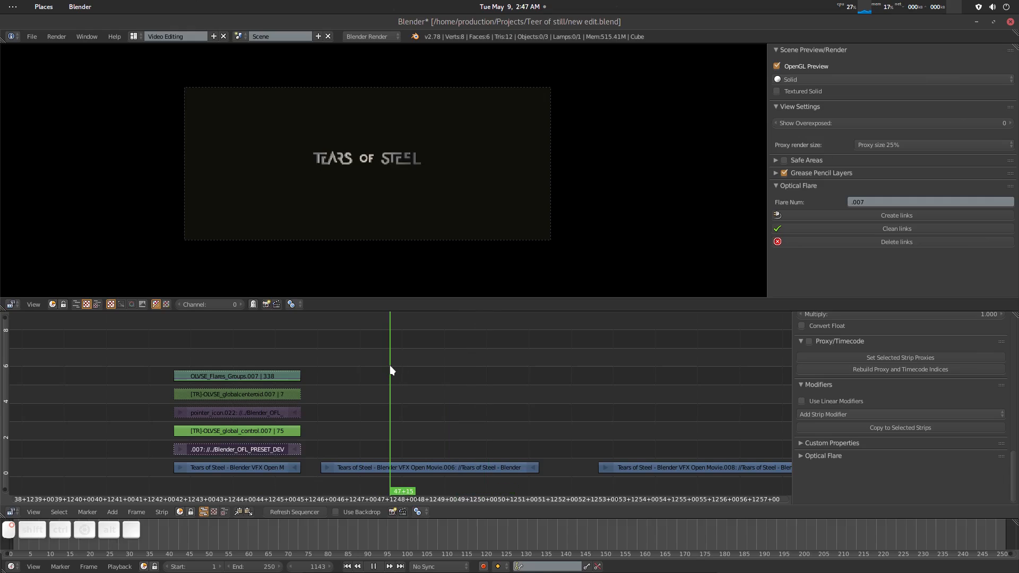
{"action": "key", "text": "ctrl+s"}
{"action": "left_click", "coordinate": [390, 369]}
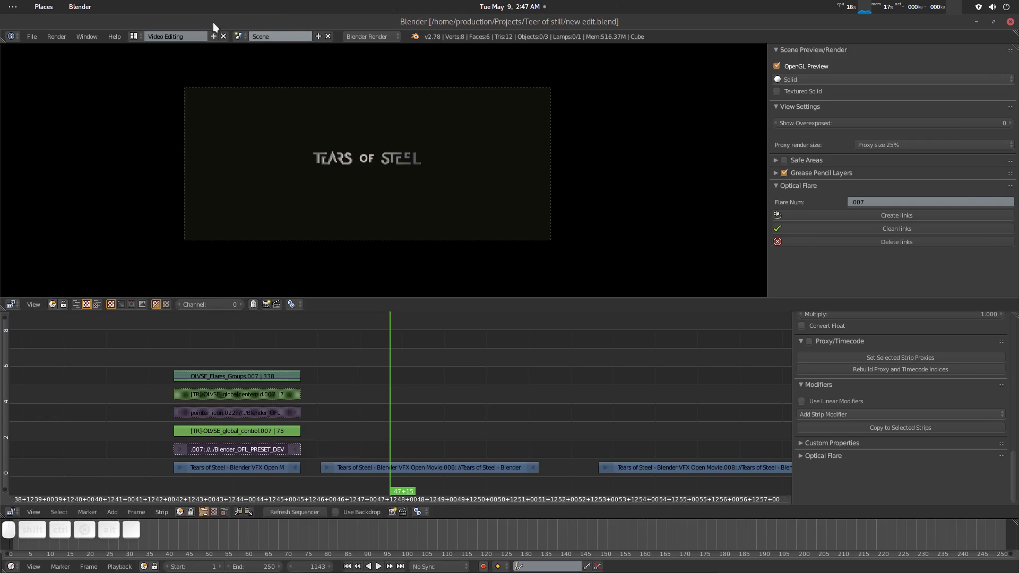
Switch to the OFL_VSE_PRESET scene and frame its flare preset strips in the sequencer
{"action": "left_click", "coordinate": [238, 36]}
{"action": "left_click", "coordinate": [287, 51]}
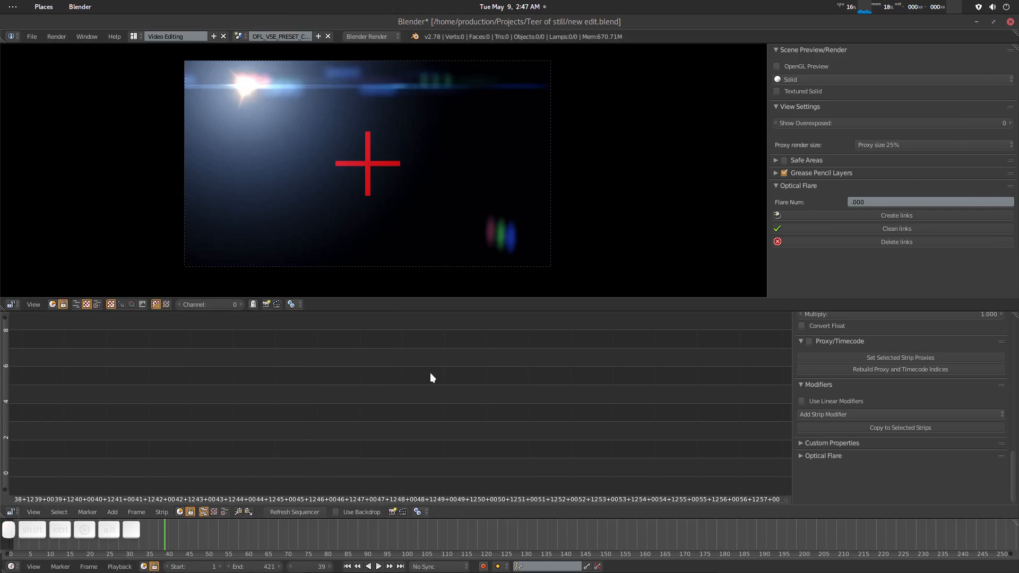
{"action": "scroll", "coordinate": [449, 385], "scroll_direction": "down", "scroll_amount": 14}
{"action": "key", "text": "a"}
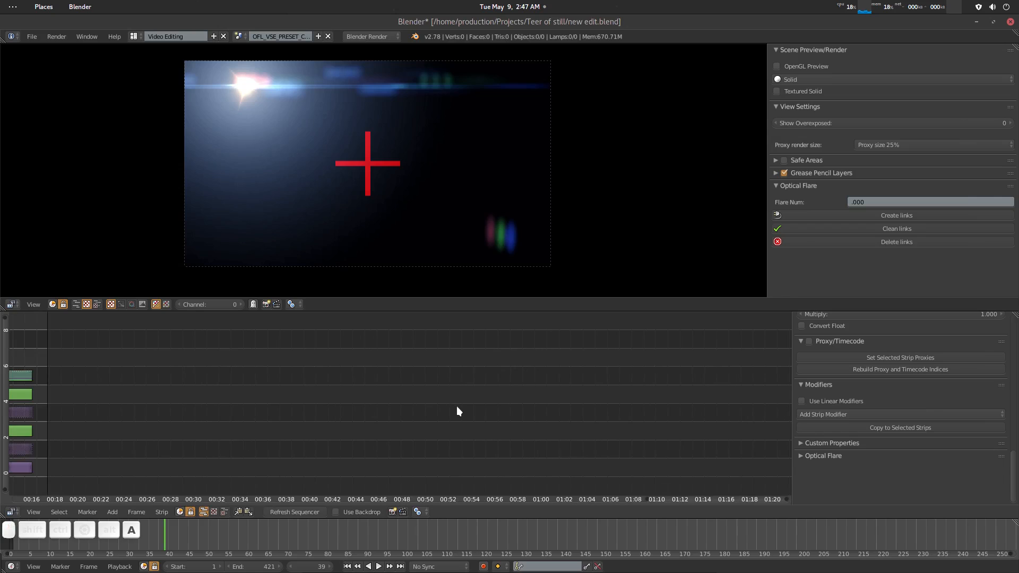
{"action": "key", "text": "a"}
{"action": "key", "text": "a"}
{"action": "key", "text": "Home"}
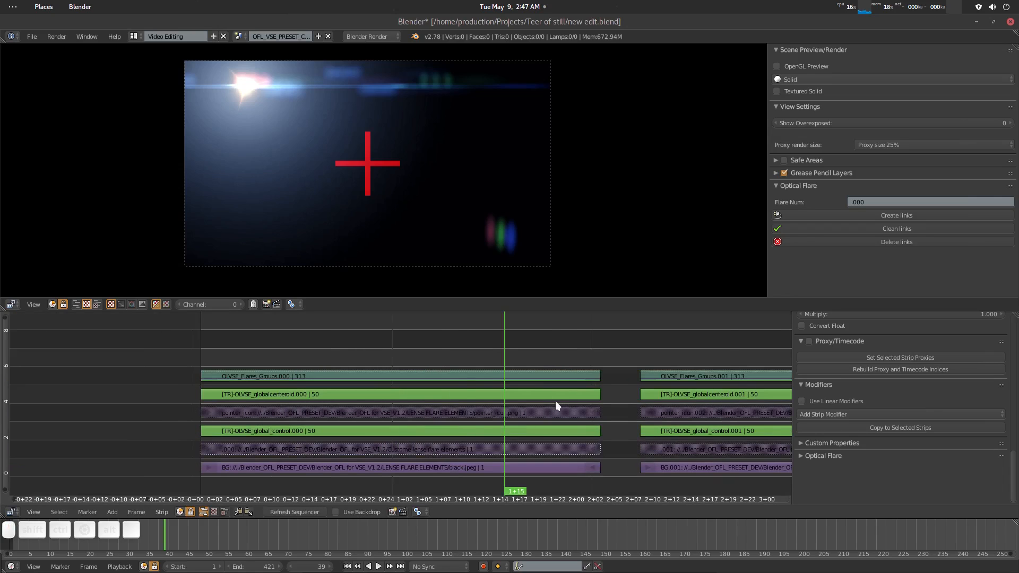
Preview the flare presets one after another along the timeline, from .001 to .005 at 12+09
{"action": "middle_click_drag", "start_coordinate": [688, 364], "coordinate": [406, 375]}
{"action": "right_click", "coordinate": [454, 363]}
{"action": "middle_click_drag", "start_coordinate": [483, 361], "coordinate": [108, 367]}
{"action": "right_click", "coordinate": [525, 370]}
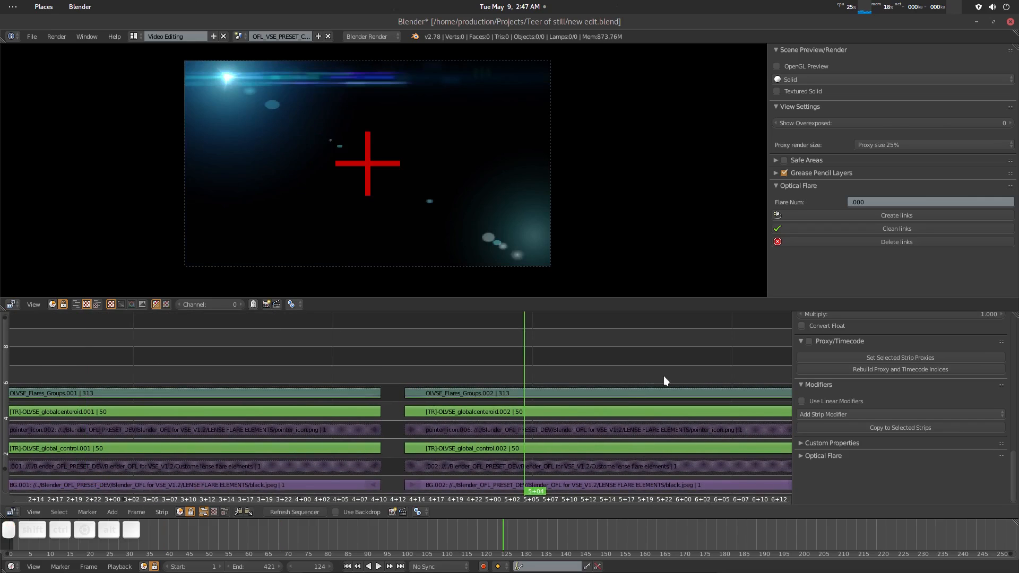
{"action": "middle_click_drag", "start_coordinate": [663, 376], "coordinate": [309, 359]}
{"action": "right_click", "coordinate": [609, 352]}
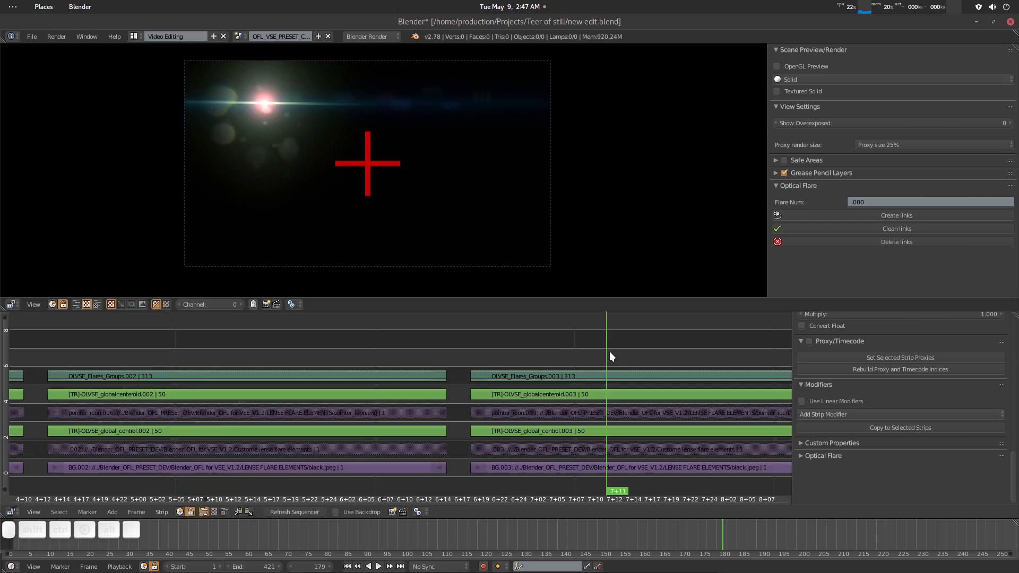
{"action": "middle_click_drag", "start_coordinate": [609, 351], "coordinate": [263, 355]}
{"action": "right_click", "coordinate": [543, 350]}
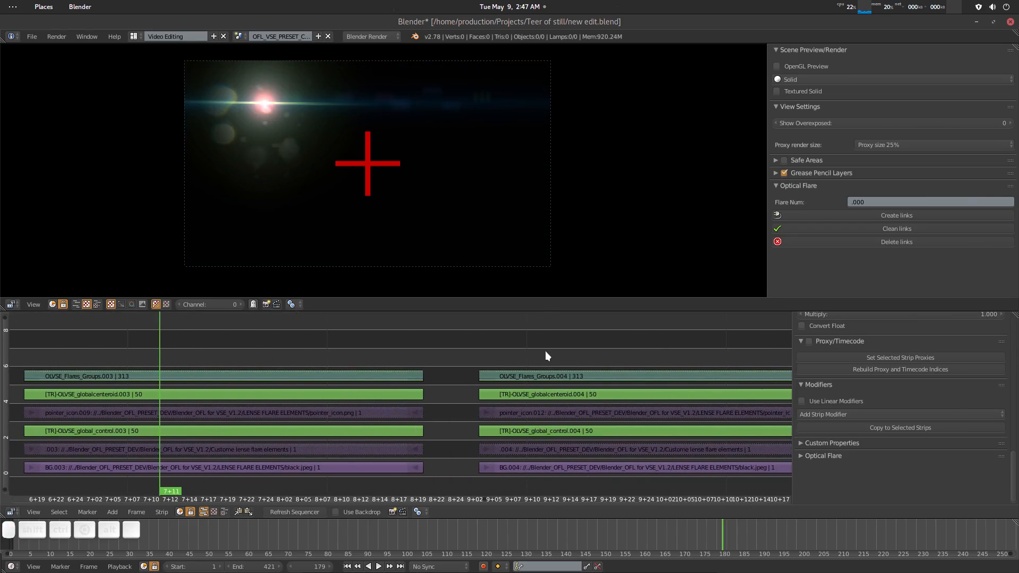
{"action": "middle_click_drag", "start_coordinate": [546, 351], "coordinate": [4, 359]}
{"action": "right_click", "coordinate": [547, 346]}
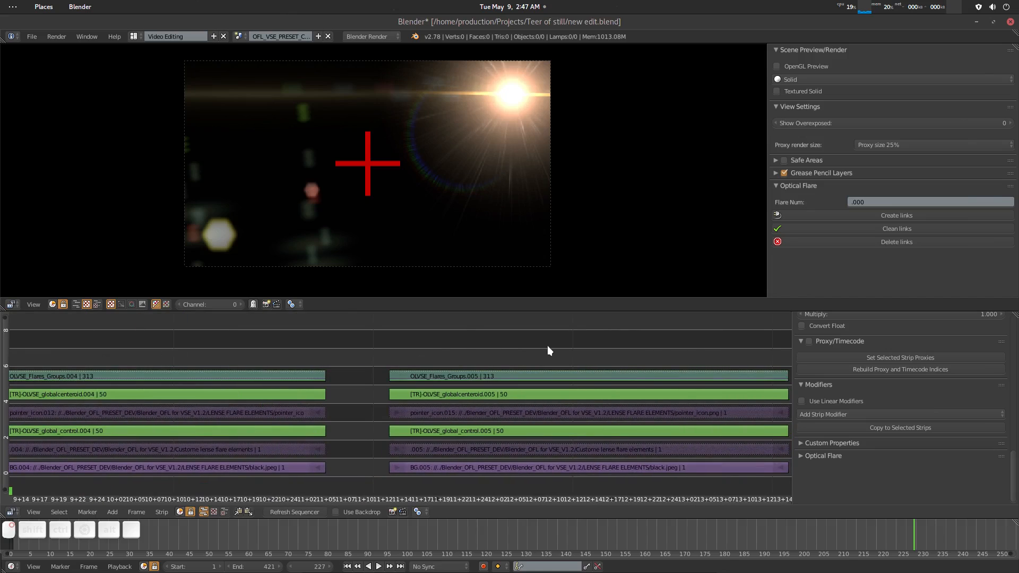
{"action": "scroll", "coordinate": [523, 363], "scroll_direction": "down", "scroll_amount": 2}
{"action": "scroll", "coordinate": [522, 361], "scroll_direction": "down", "scroll_amount": 2}
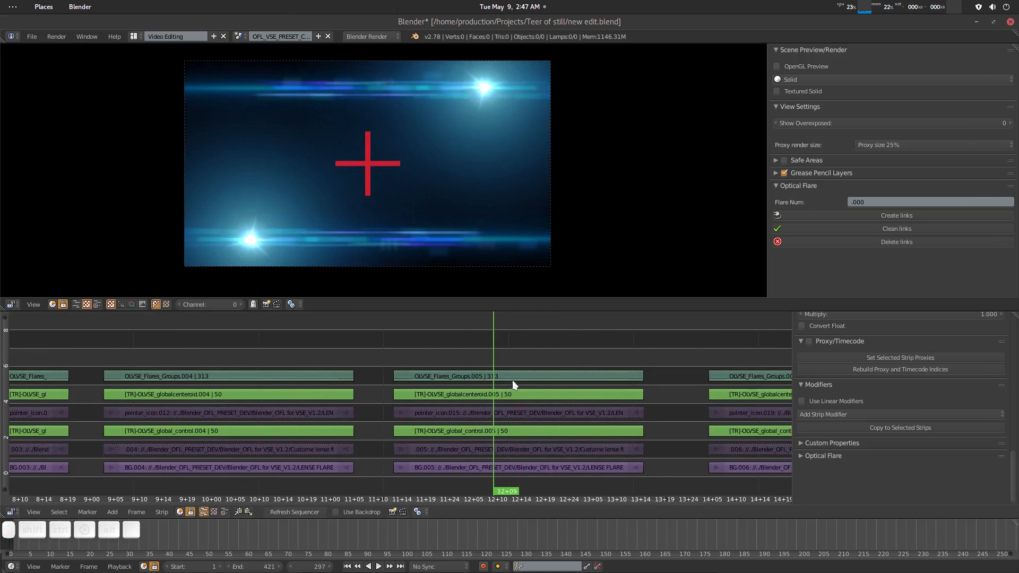
Select and copy the flare group, globalcenteroid, pointer icon, global control and element strips of preset .005, leaving out its BG strip
{"action": "left_click", "coordinate": [488, 376]}
{"action": "left_click", "coordinate": [486, 396], "text": "shift"}
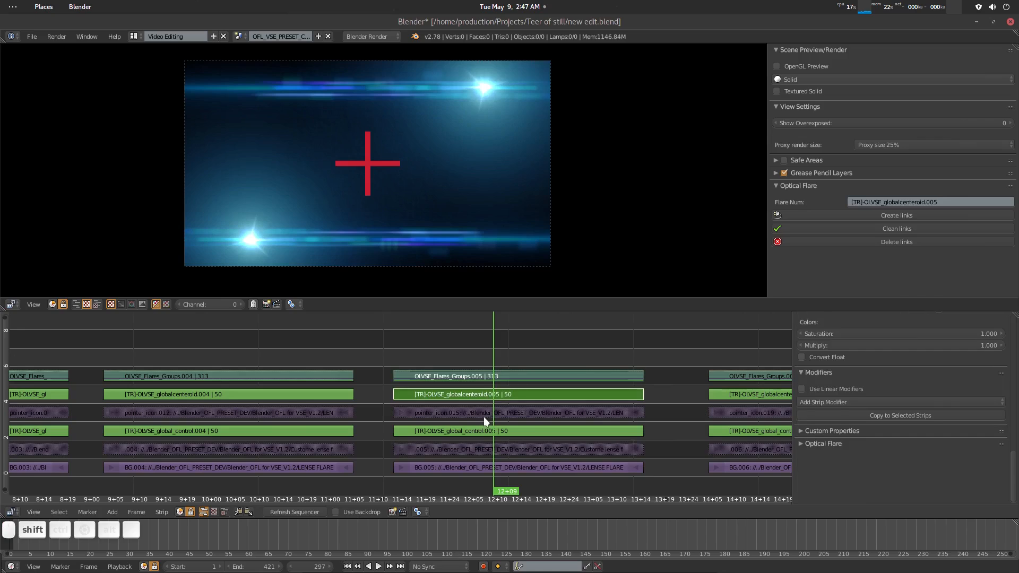
{"action": "left_click", "coordinate": [483, 417], "text": "shift"}
{"action": "left_click", "coordinate": [479, 429], "text": "shift"}
{"action": "left_click", "coordinate": [473, 448], "text": "shift"}
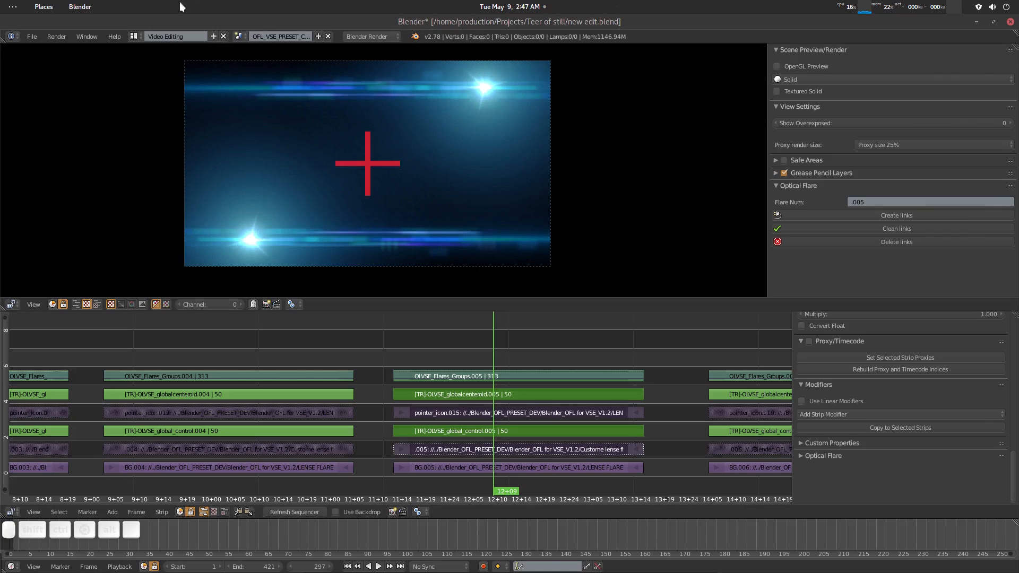
Return to the main Scene and frame the flare .007 strips beside the title clip
{"action": "left_click", "coordinate": [238, 36]}
{"action": "left_click", "coordinate": [265, 61]}
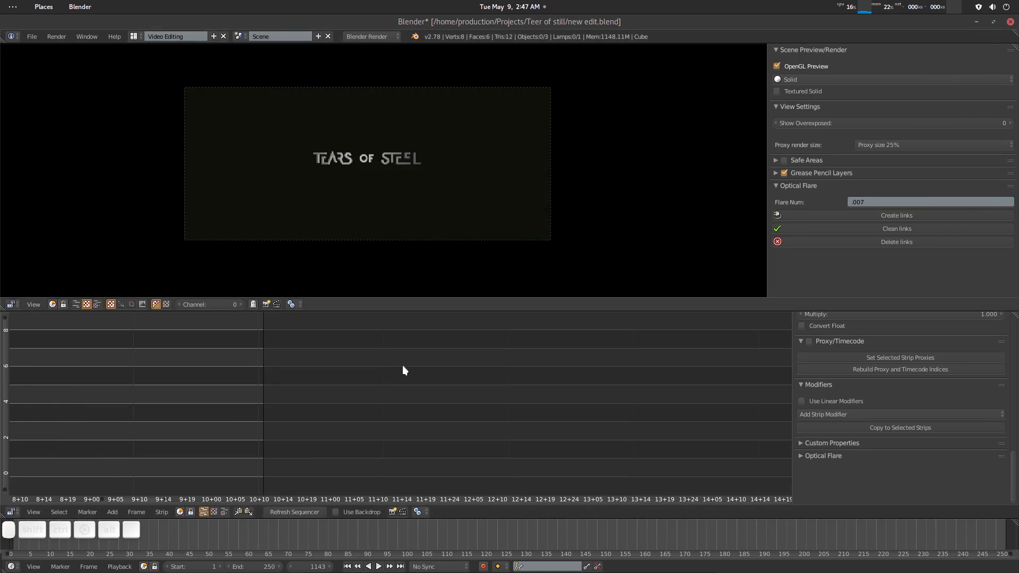
{"action": "scroll", "coordinate": [346, 428], "scroll_direction": "left", "scroll_amount": 10, "text": "ctrl"}
{"action": "key", "text": "a"}
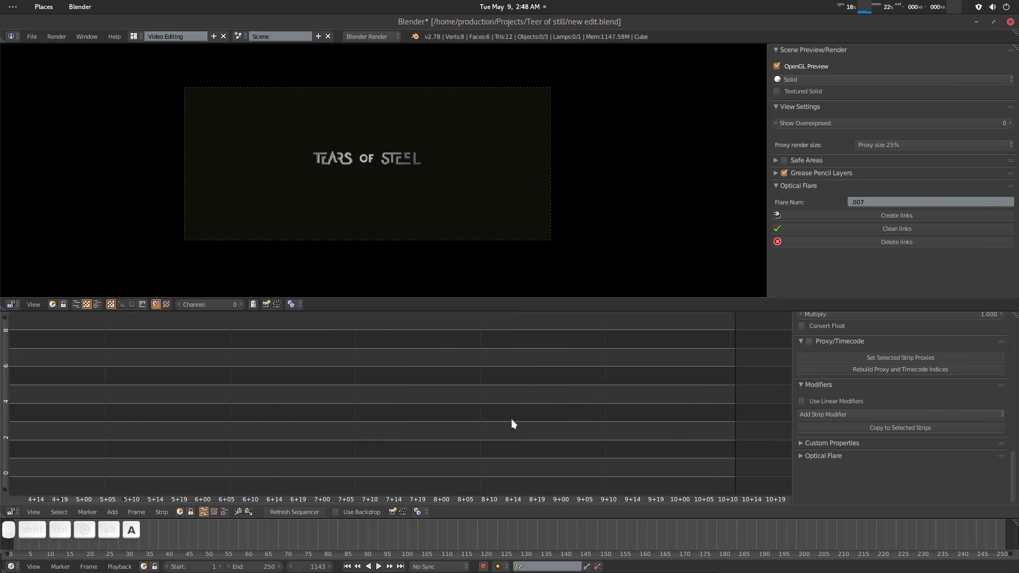
{"action": "key", "text": "KP_Decimal"}
{"action": "middle_click_drag", "start_coordinate": [249, 428], "coordinate": [399, 415]}
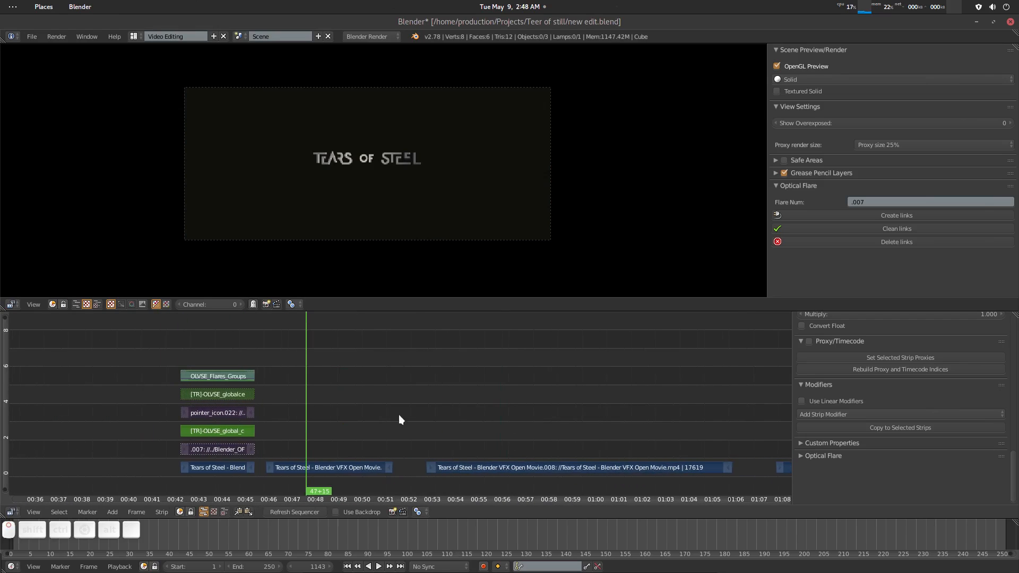
Move the playhead back to the start of the Tears of Steel title clip and paste the copied flare strips above it
{"action": "key", "text": "shift+alt+a"}
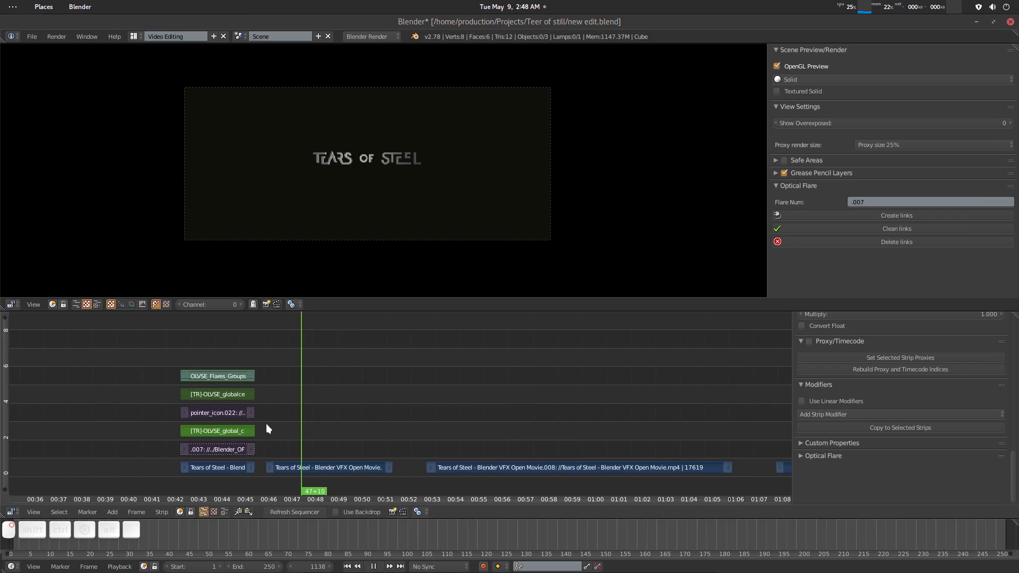
{"action": "key", "text": "alt+a"}
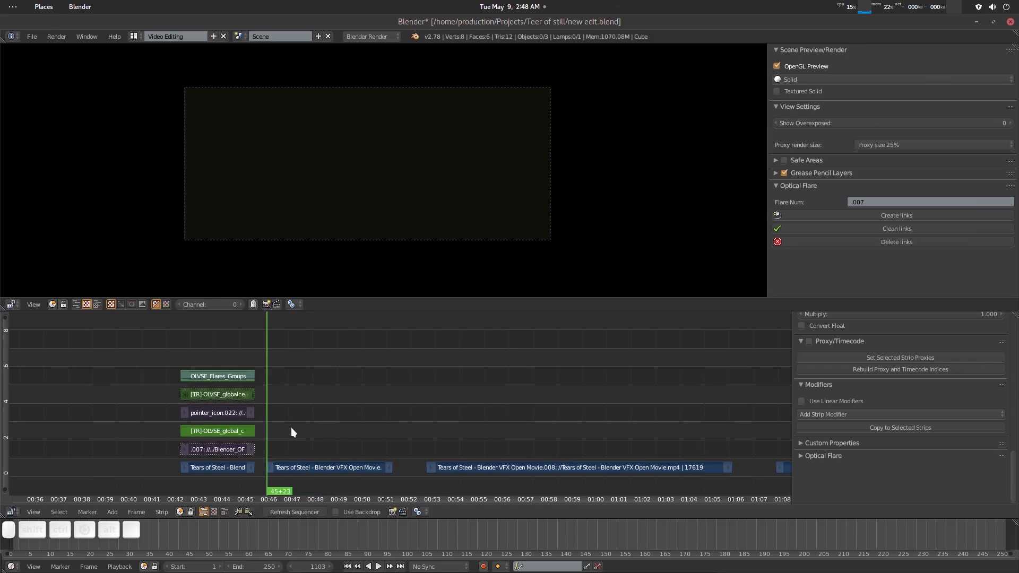
{"action": "left_click", "coordinate": [328, 410]}
{"action": "key", "text": "ctrl+v"}
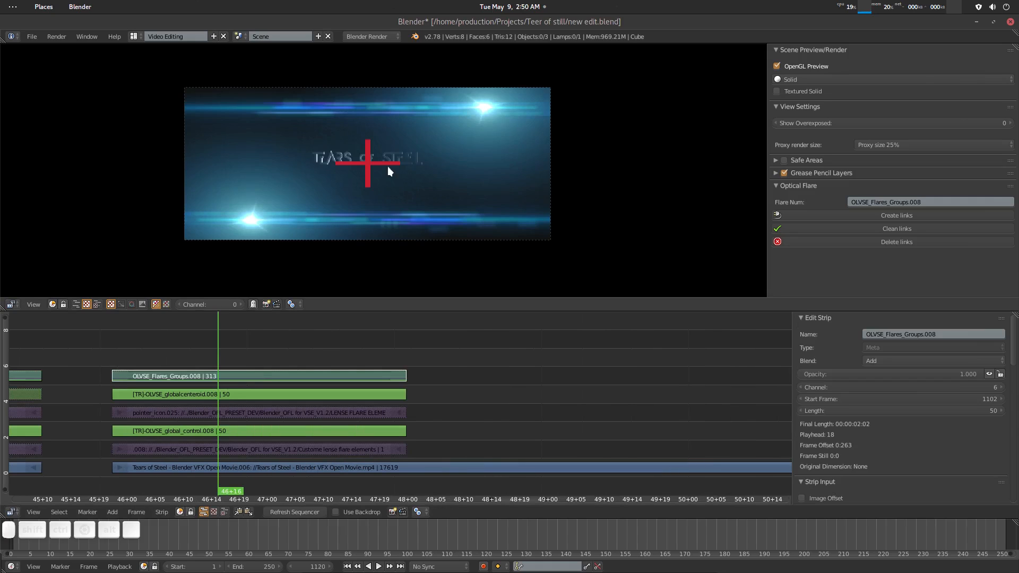
Mute the globalcenteroid.008 strip to hide the red cross, and extend the flare .008 strips to 129 frames to match the title clip
{"action": "left_click", "coordinate": [230, 394]}
{"action": "key", "text": "alt"}
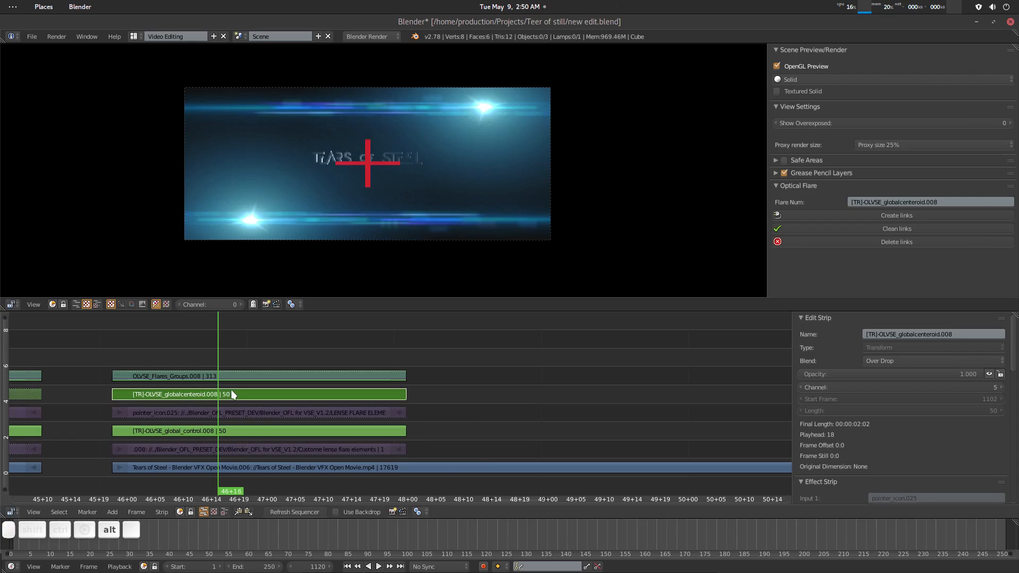
{"action": "key", "text": "h"}
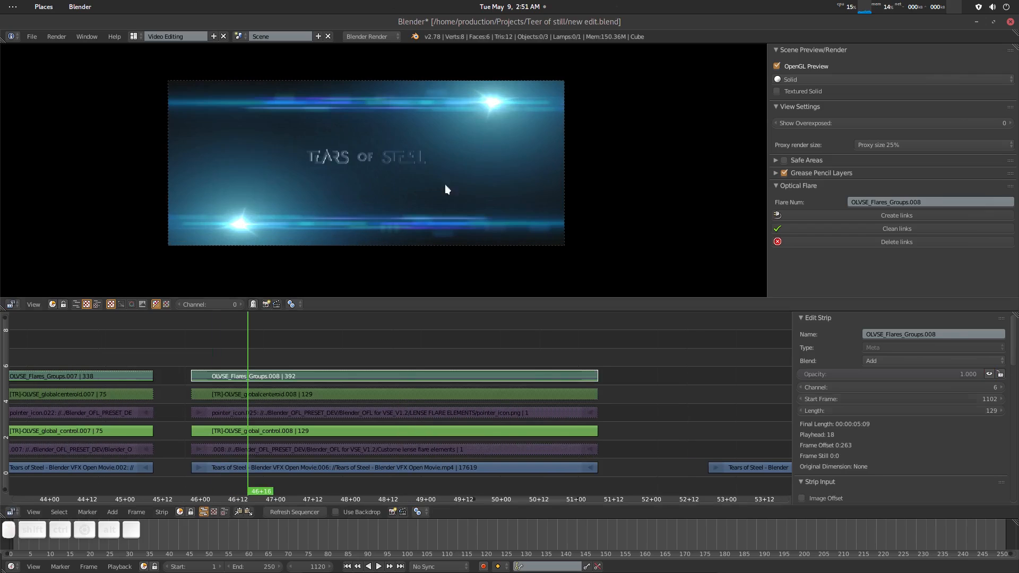
Save the blend file over the existing one and refresh the sequencer
{"action": "key", "text": "ctrl+s"}
{"action": "left_click", "coordinate": [343, 444]}
{"action": "left_click", "coordinate": [308, 510]}
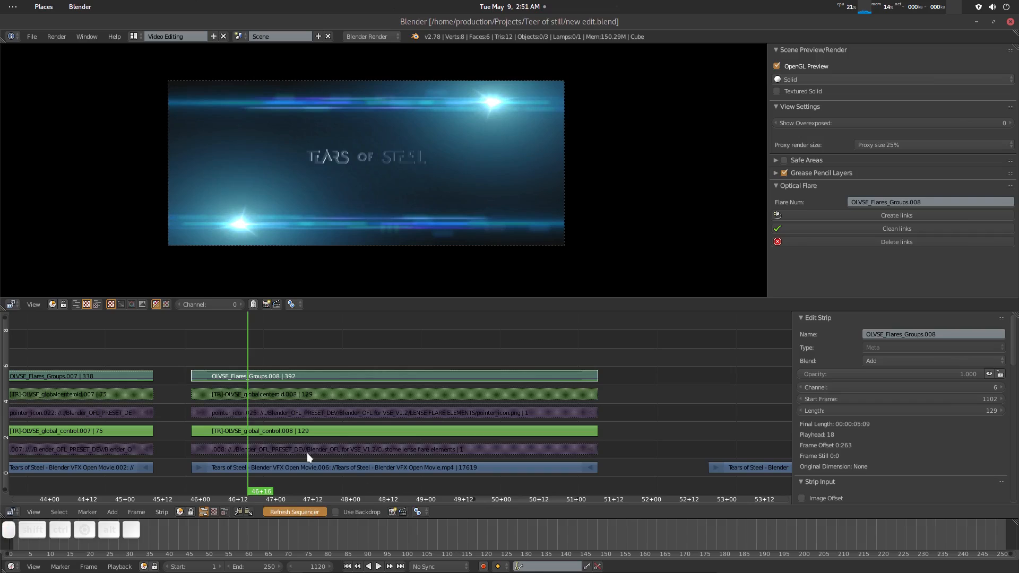
Create the Optical Flare links from the .008 element strip
{"action": "left_click", "coordinate": [324, 450]}
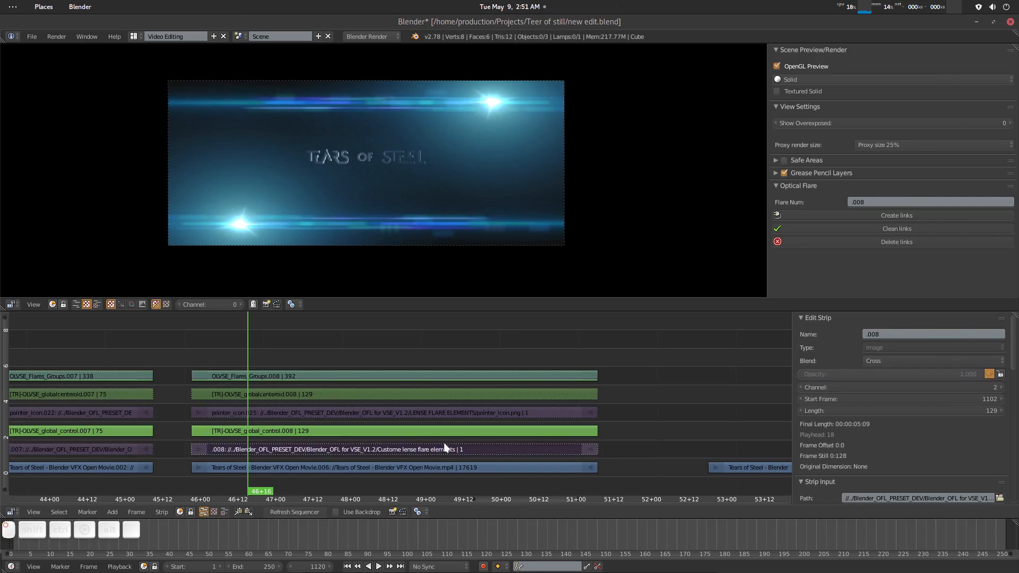
{"action": "left_click", "coordinate": [913, 214]}
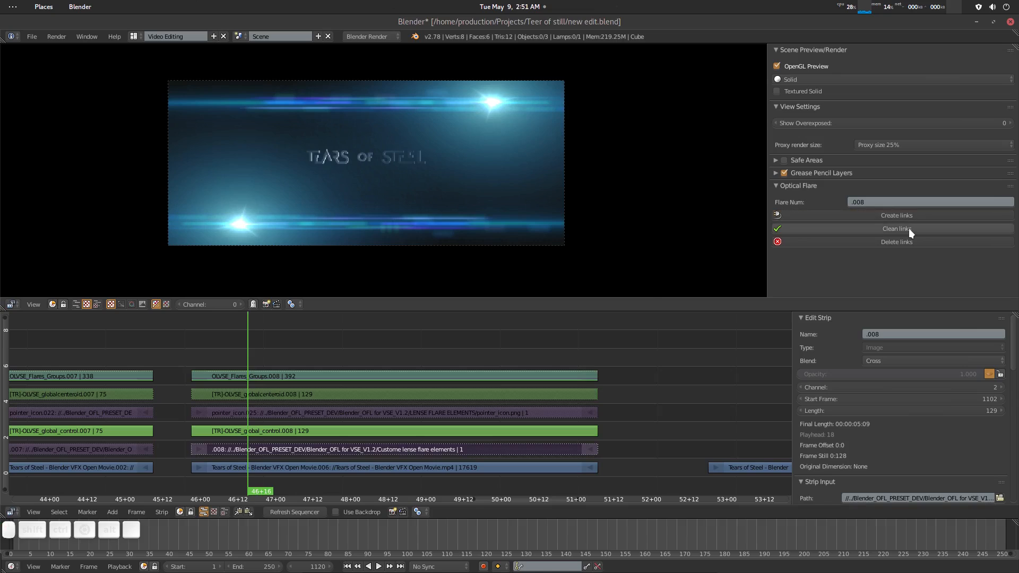
Move the global_control.008 flare past the upper-left corner of the preview frame and scale it down until it disappears
{"action": "left_click", "coordinate": [490, 106]}
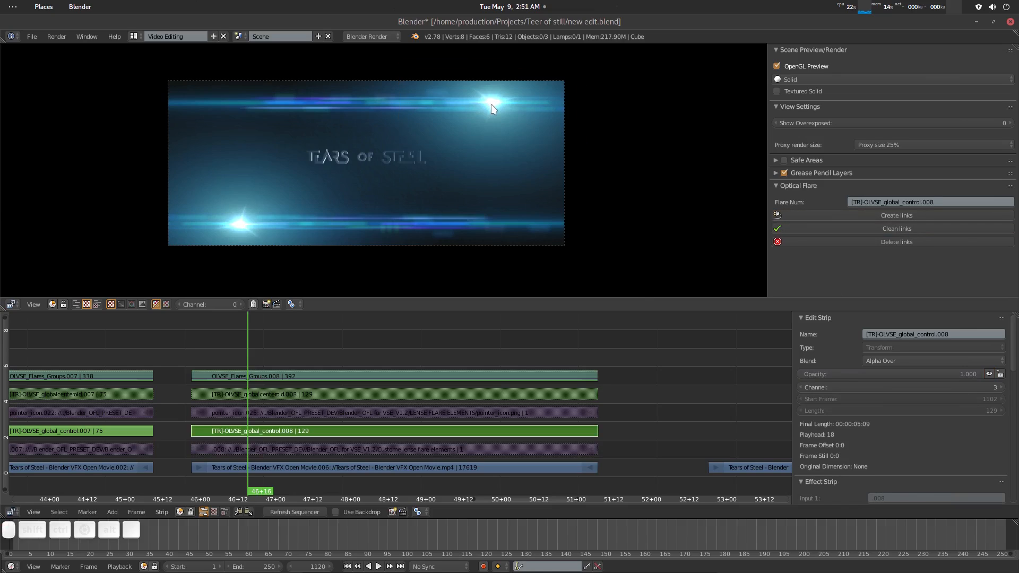
{"action": "key", "text": "g"}
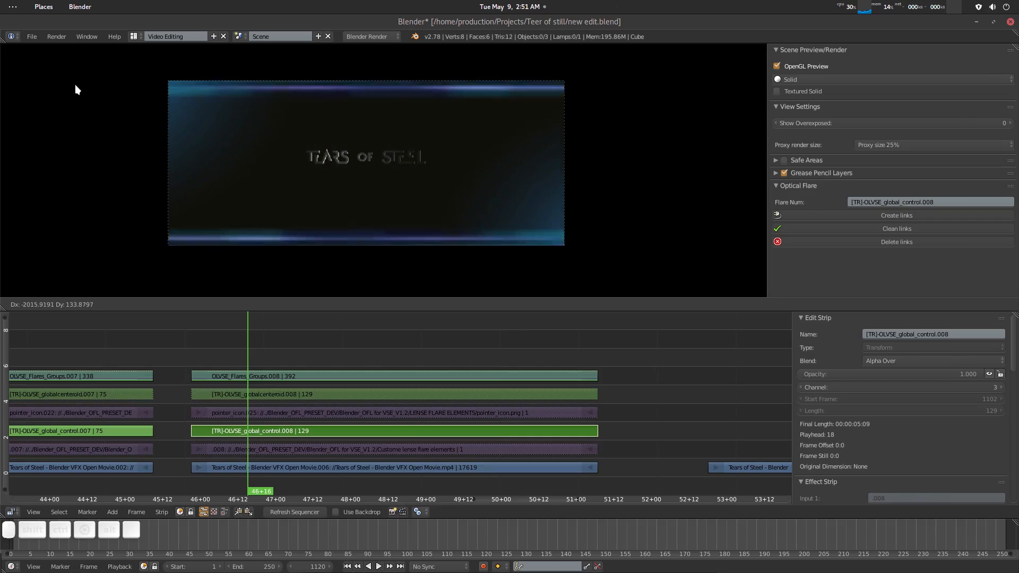
{"action": "left_click", "coordinate": [104, 63]}
{"action": "key", "text": "s"}
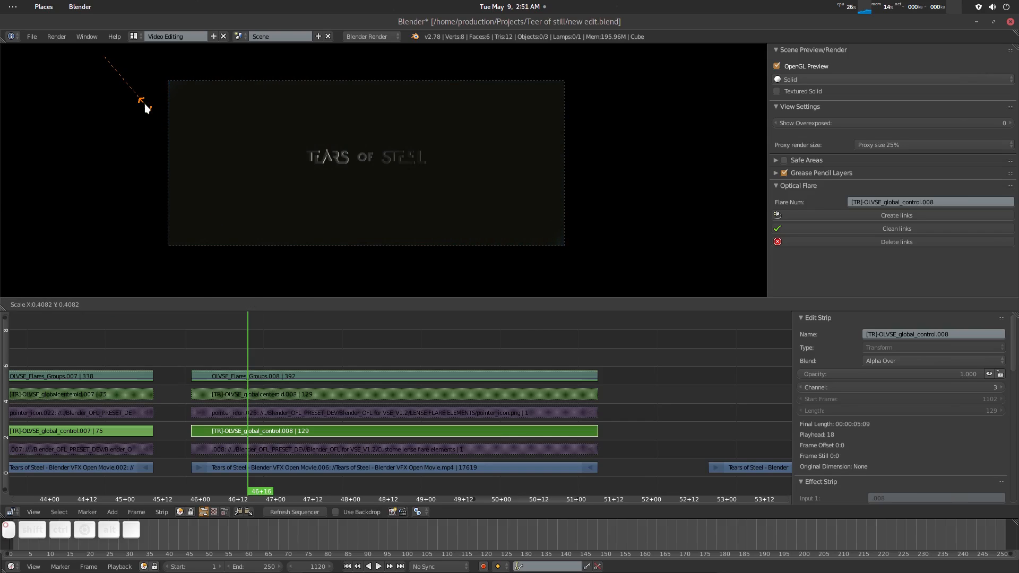
{"action": "left_click", "coordinate": [175, 225]}
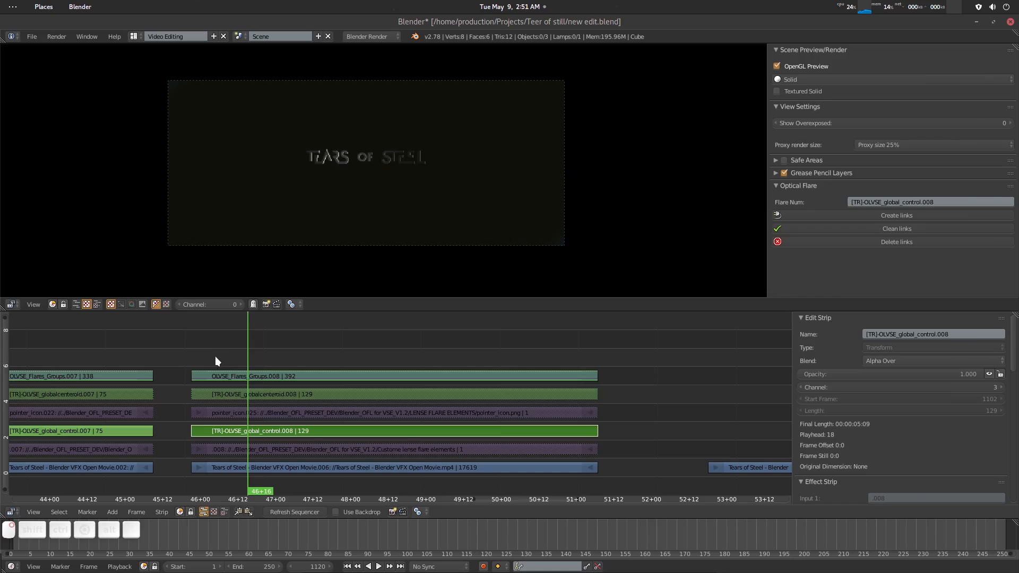
Place the playhead at 46+00 and insert Scale and Location keyframes for the global_control.008 strip
{"action": "key", "text": "alt+shift+a"}
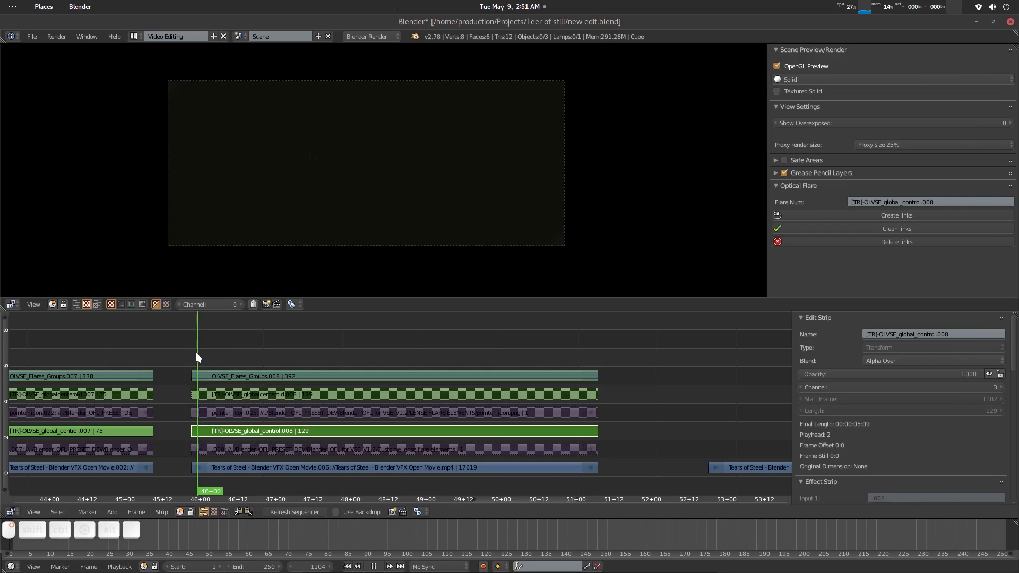
{"action": "left_click", "coordinate": [196, 352]}
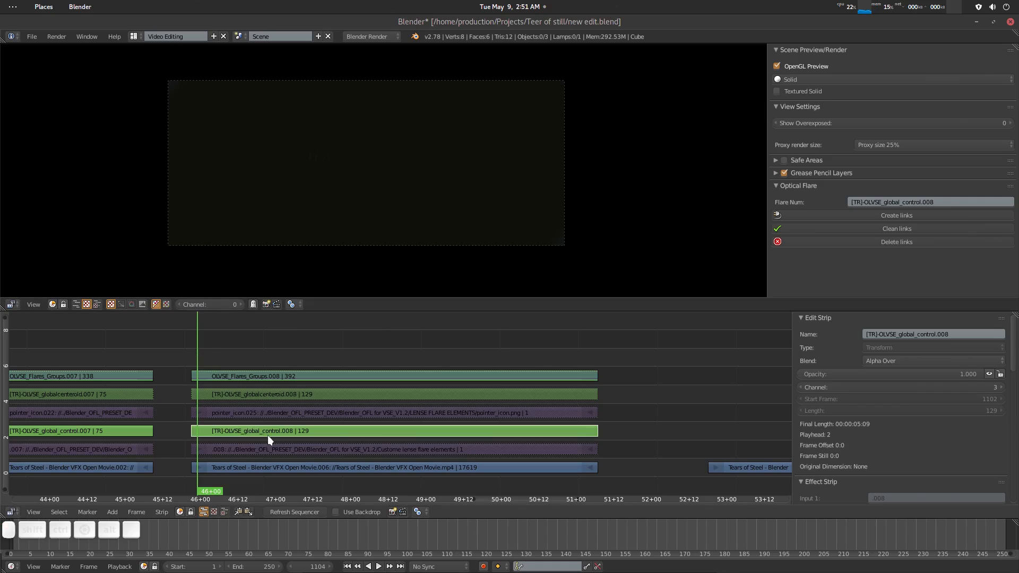
{"action": "scroll", "coordinate": [283, 119], "scroll_direction": "down", "scroll_amount": 3}
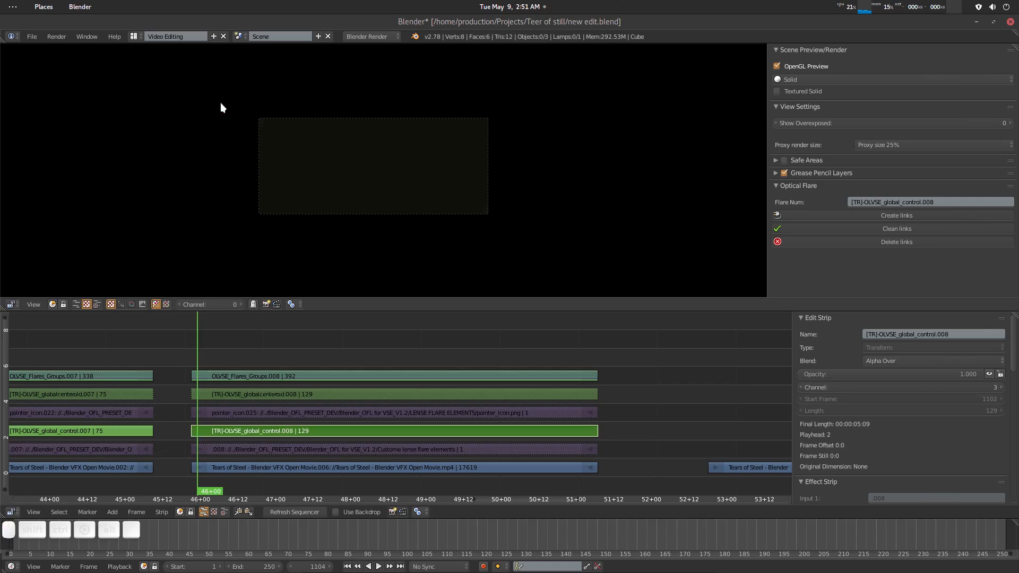
{"action": "key", "text": "Escape"}
{"action": "key", "text": "i"}
{"action": "left_click", "coordinate": [221, 103]}
{"action": "key", "text": "i"}
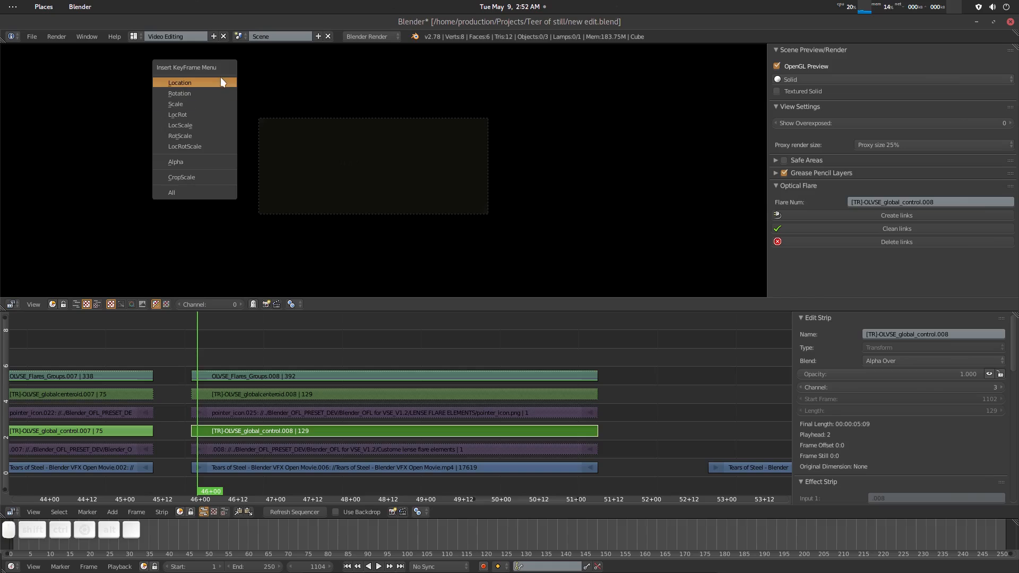
{"action": "left_click", "coordinate": [221, 78]}
At 50+12, move the global_control.008 flare across to the opposite side of the frame and enlarge it
{"action": "key", "text": "alt+a"}
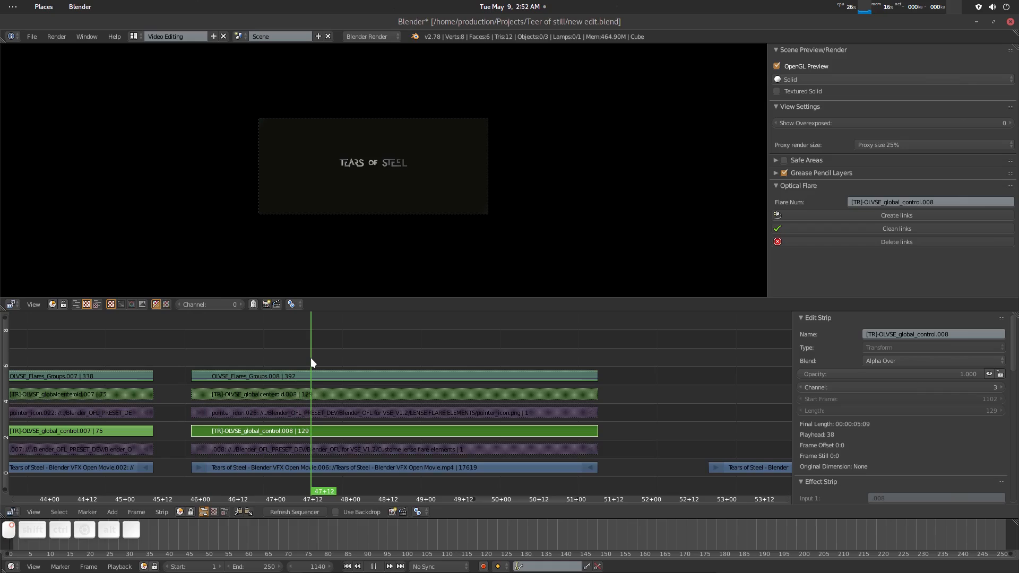
{"action": "left_click", "coordinate": [475, 358]}
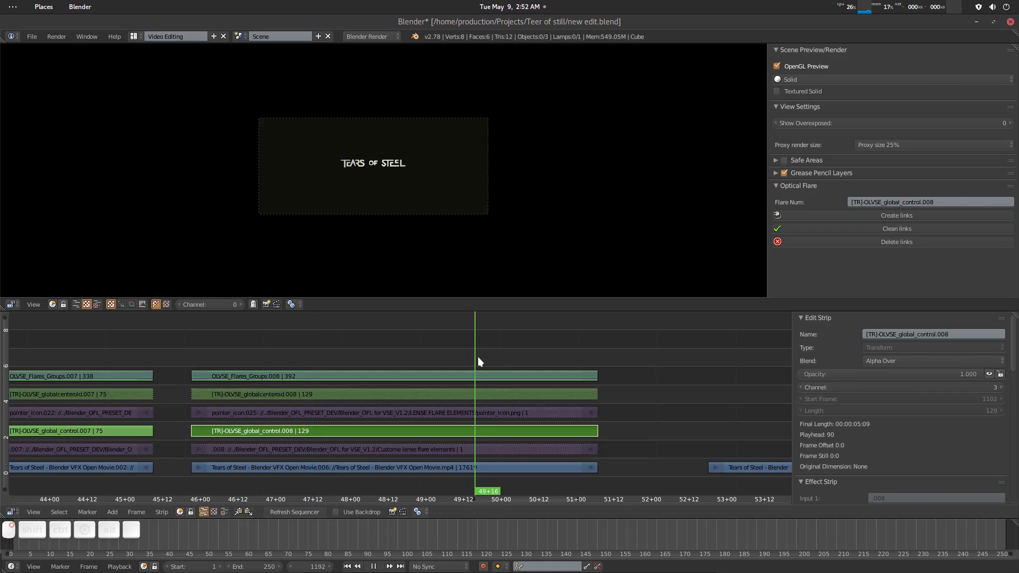
{"action": "left_click_drag", "start_coordinate": [477, 358], "coordinate": [527, 356]}
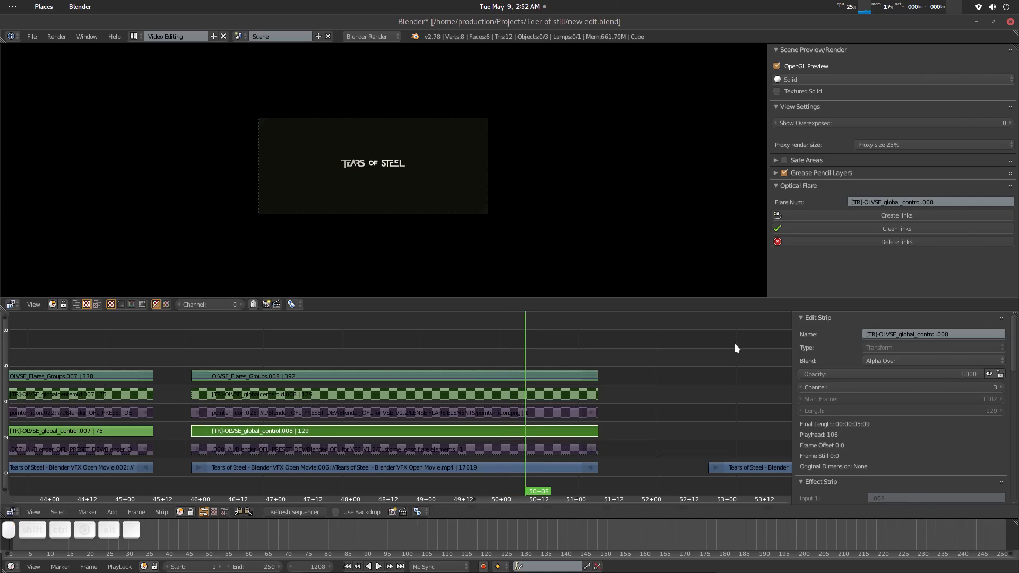
{"action": "left_click", "coordinate": [561, 353]}
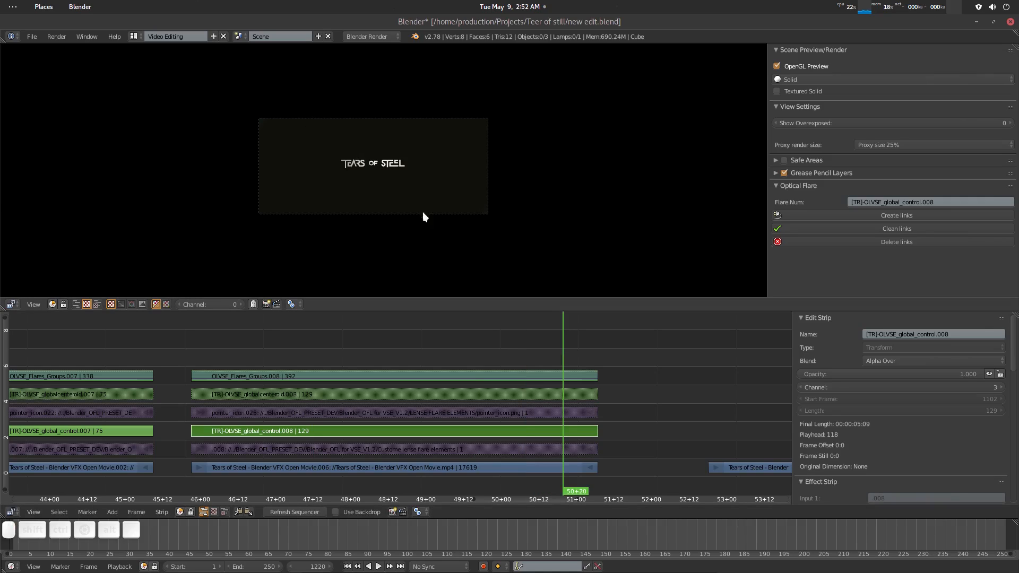
{"action": "left_click", "coordinate": [537, 355]}
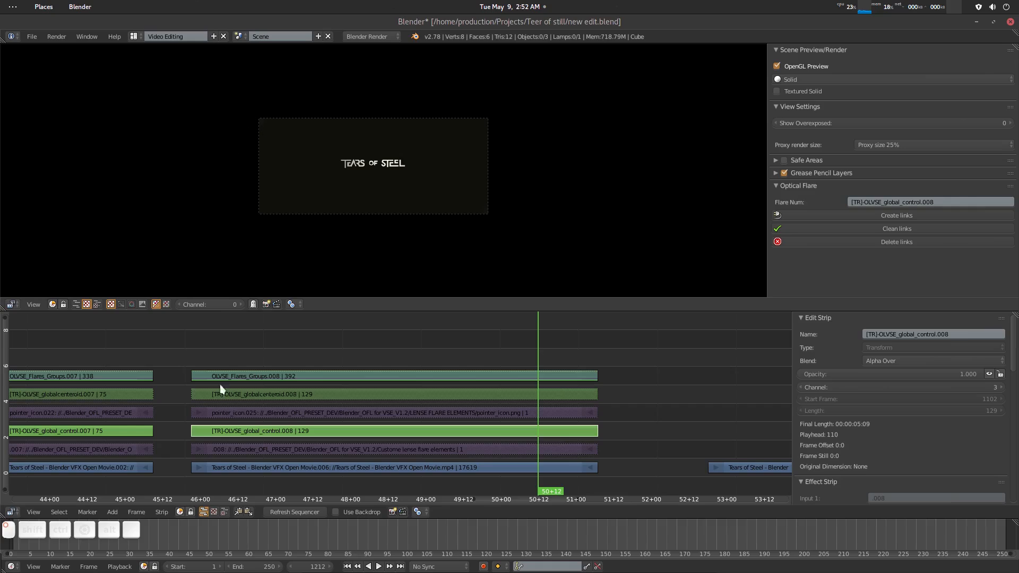
{"action": "right_click", "coordinate": [301, 432]}
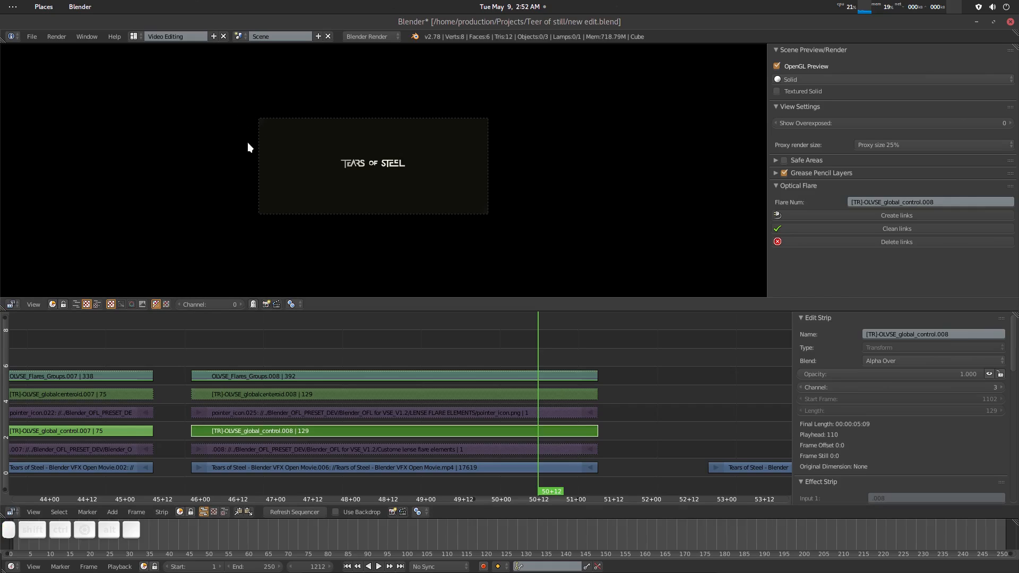
{"action": "key", "text": "g"}
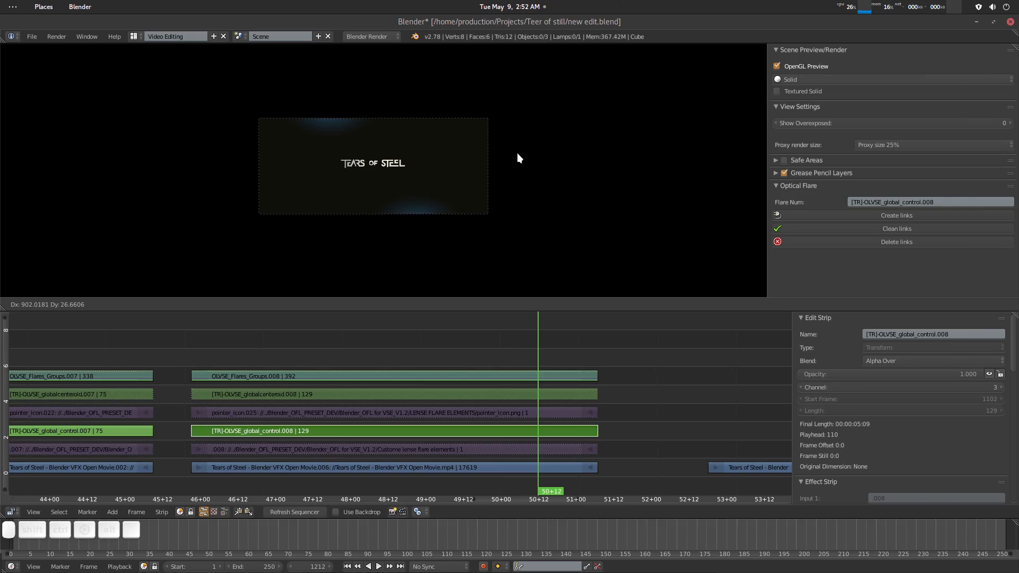
{"action": "left_click", "coordinate": [569, 150]}
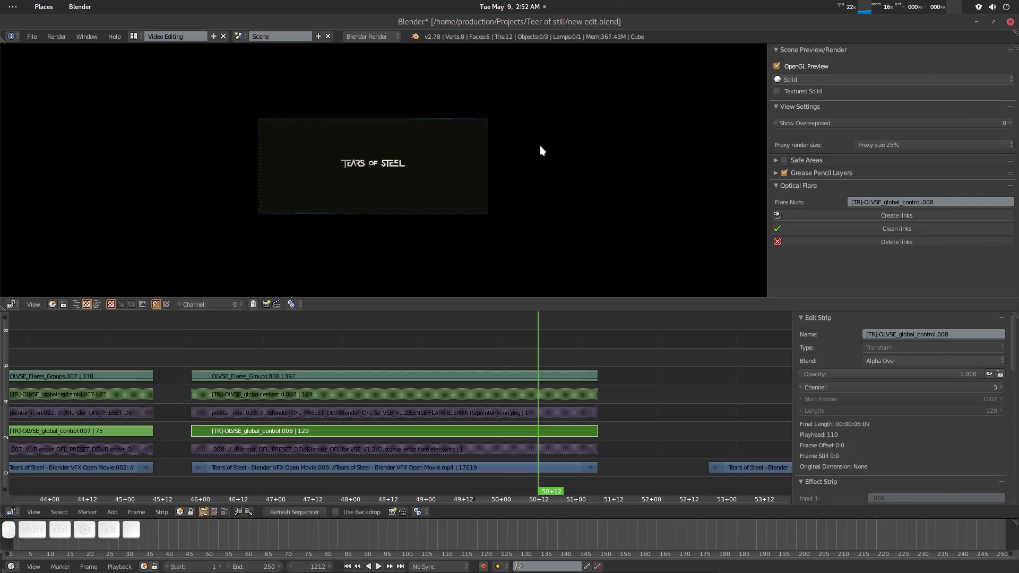
{"action": "key", "text": "s"}
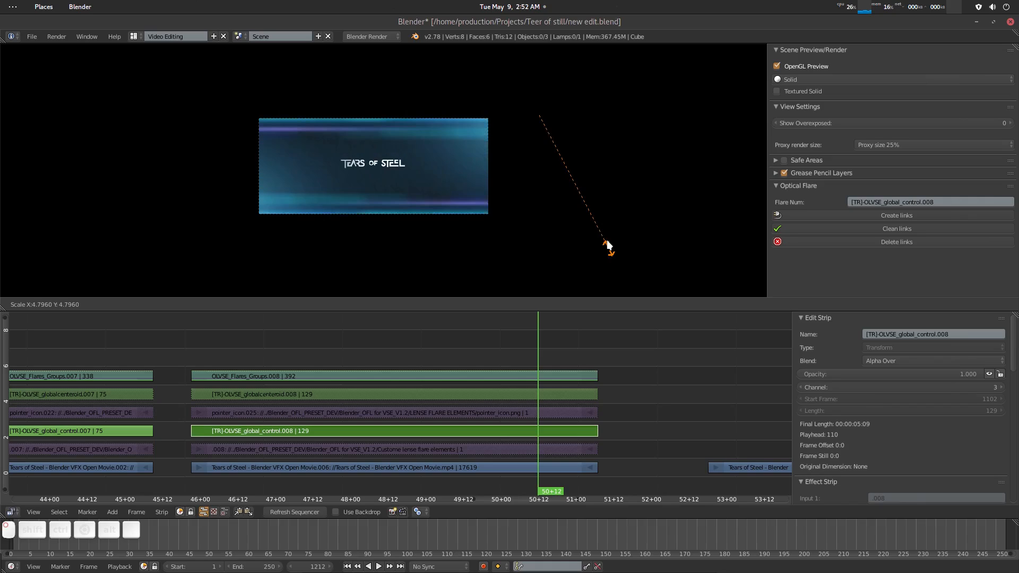
{"action": "left_click", "coordinate": [579, 240]}
Reposition the enlarged flare just beyond the frame's upper-right corner and refresh the sequencer
{"action": "scroll", "coordinate": [489, 174], "scroll_direction": "up", "scroll_amount": 3}
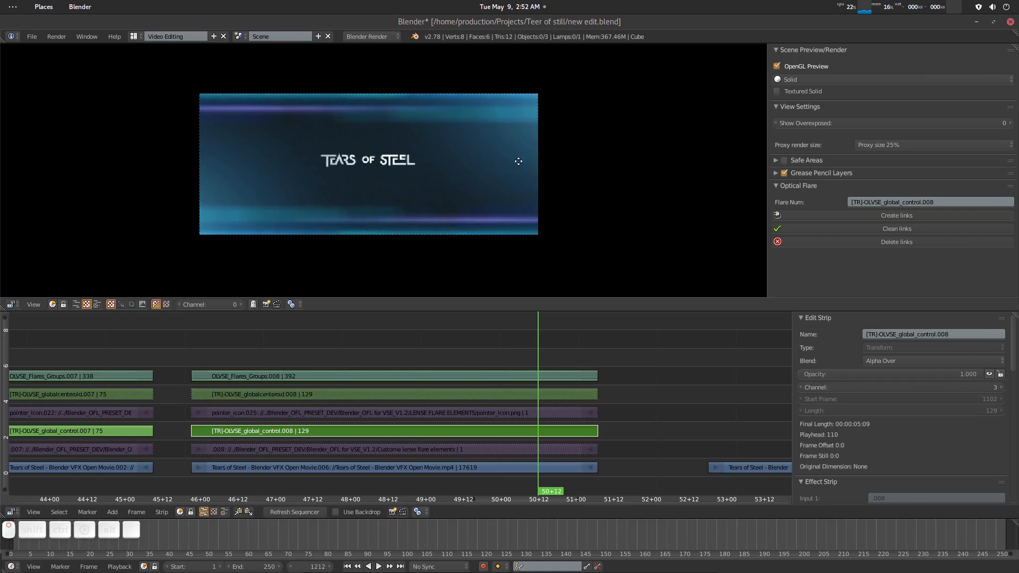
{"action": "key", "text": "g"}
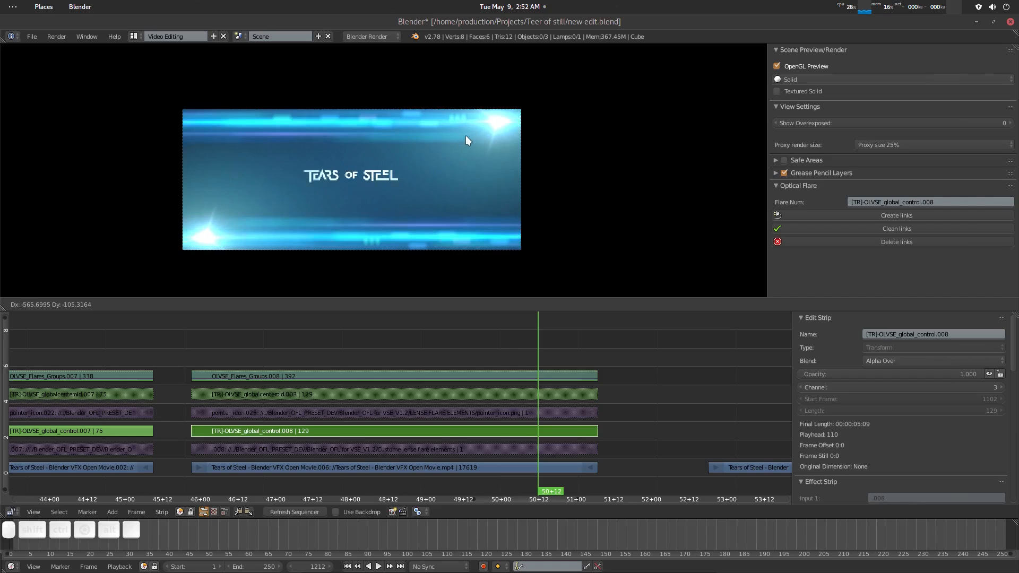
{"action": "left_click", "coordinate": [492, 121]}
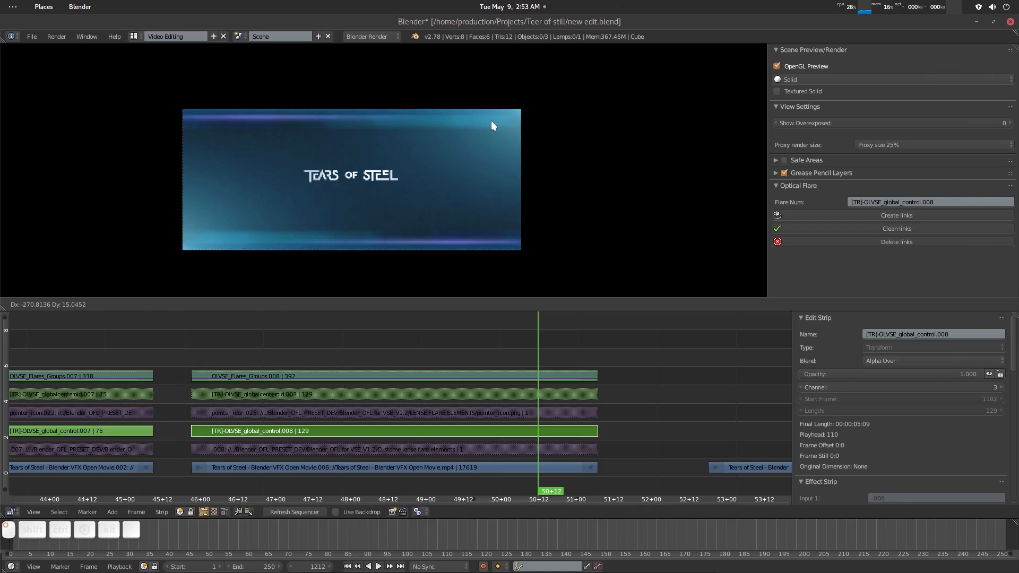
{"action": "left_click", "coordinate": [317, 511]}
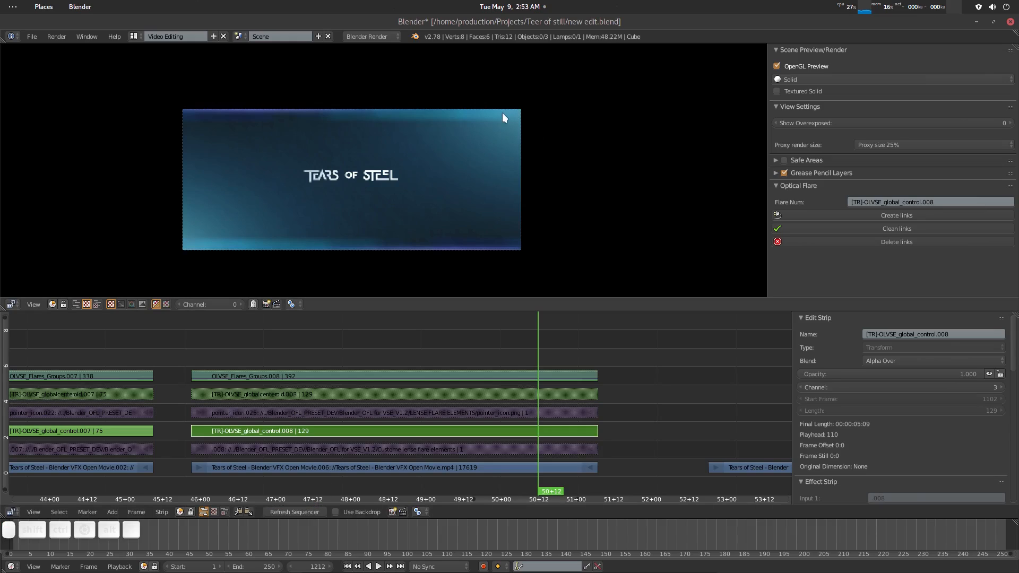
{"action": "key", "text": "g"}
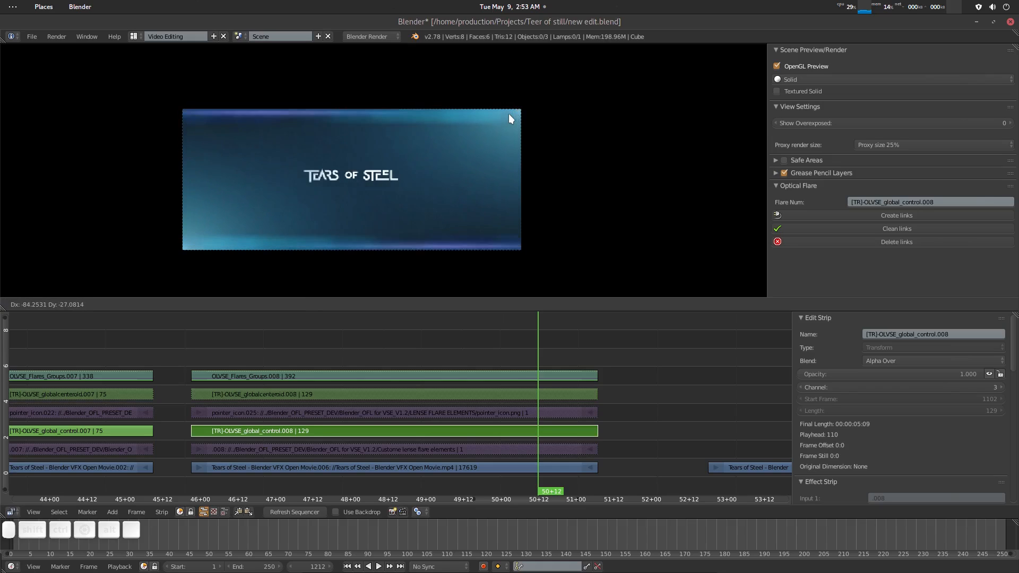
{"action": "left_click", "coordinate": [510, 111]}
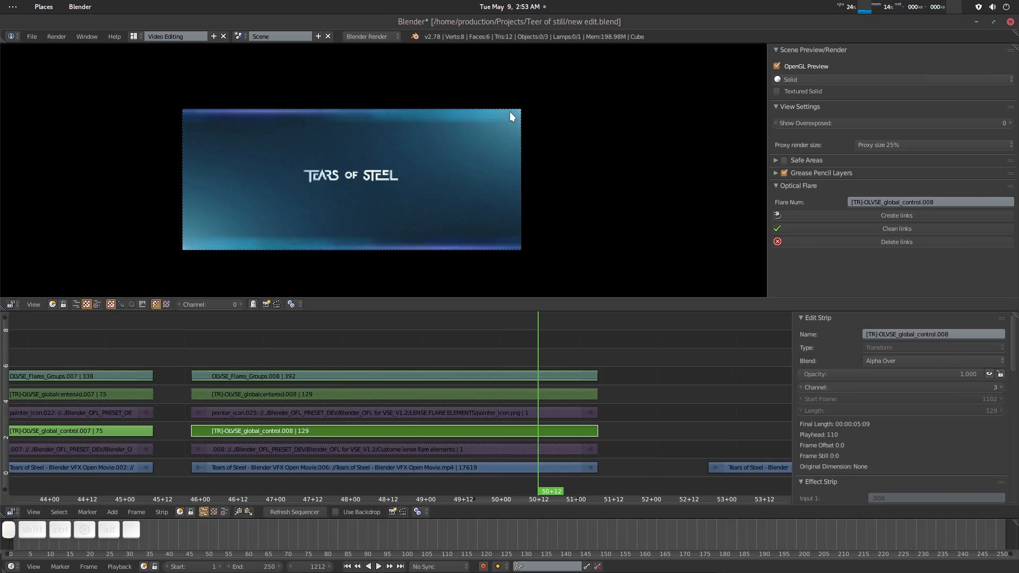
Insert Location and Scale keyframes for the global_control.008 strip at 50+12
{"action": "key", "text": "i"}
{"action": "left_click", "coordinate": [510, 111]}
{"action": "key", "text": "i"}
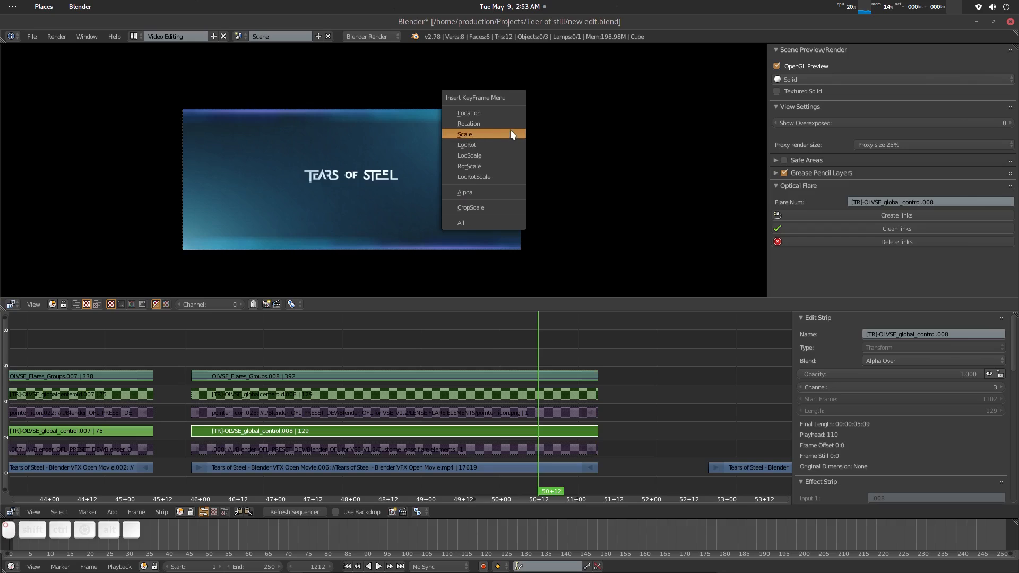
{"action": "left_click", "coordinate": [511, 131]}
Rotate the flare slightly at 50+12 and play the flare animation from the start of the title clip
{"action": "key", "text": "r"}
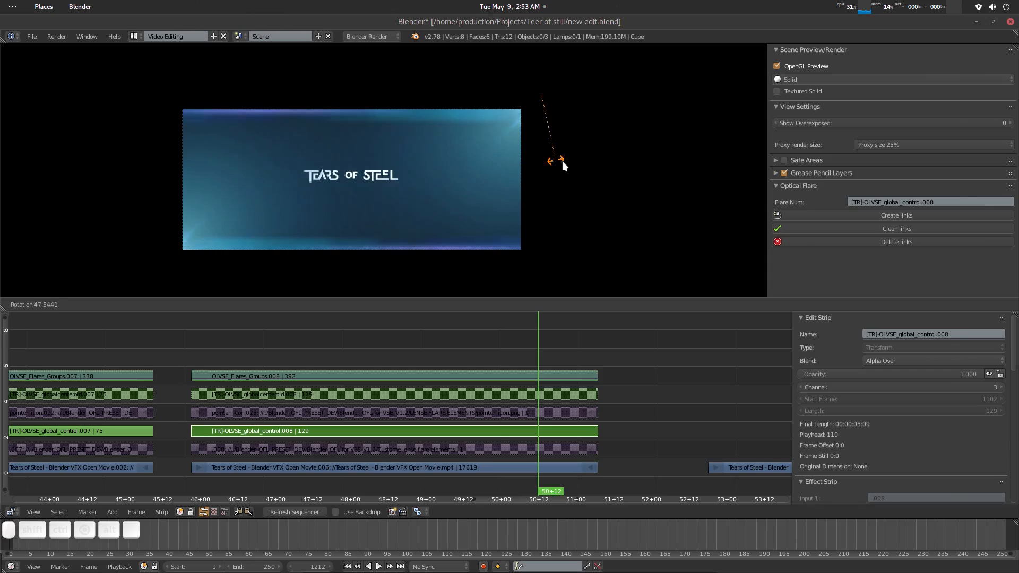
{"action": "left_click", "coordinate": [504, 171]}
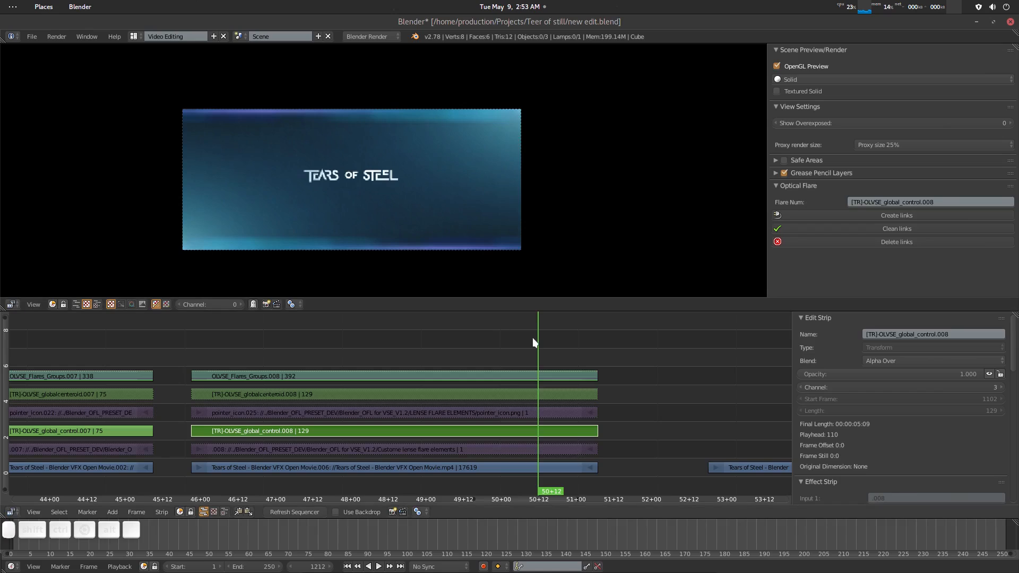
{"action": "key", "text": "shift+alt+a"}
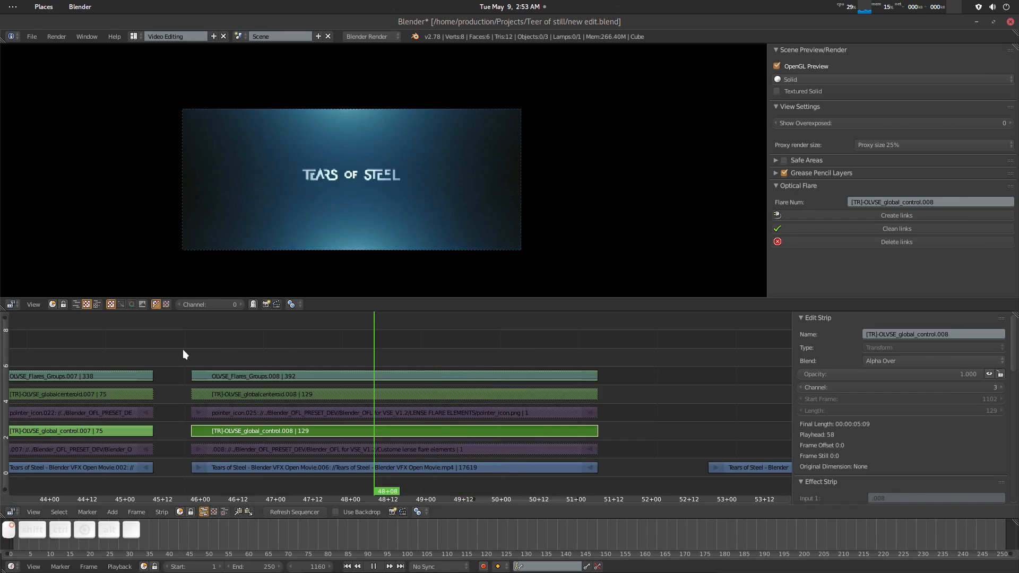
{"action": "left_click_drag", "start_coordinate": [181, 349], "coordinate": [197, 350]}
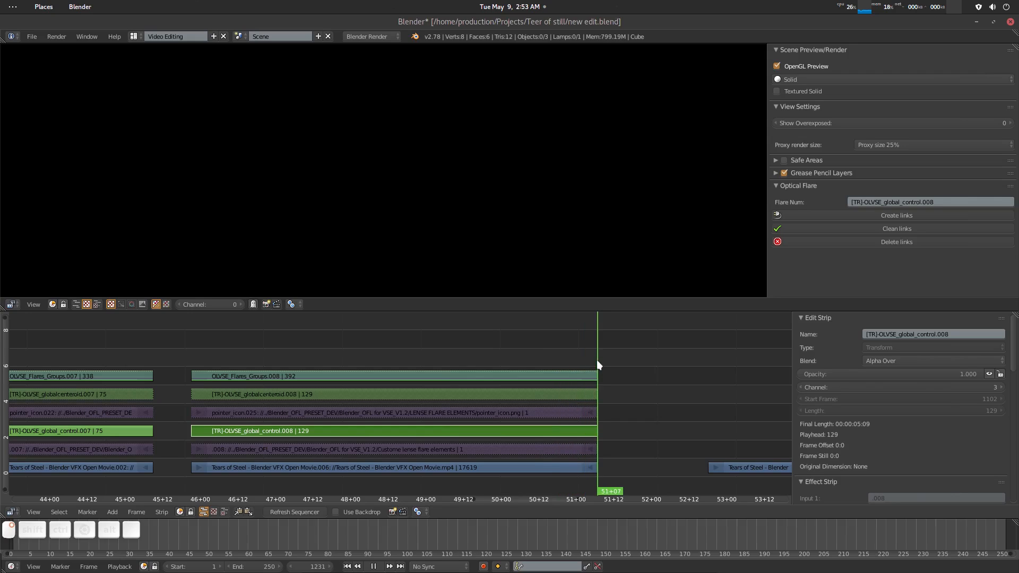
At 51+05, scale the flare down until it disappears and insert Scale and Location keyframes
{"action": "left_click_drag", "start_coordinate": [597, 360], "coordinate": [592, 360]}
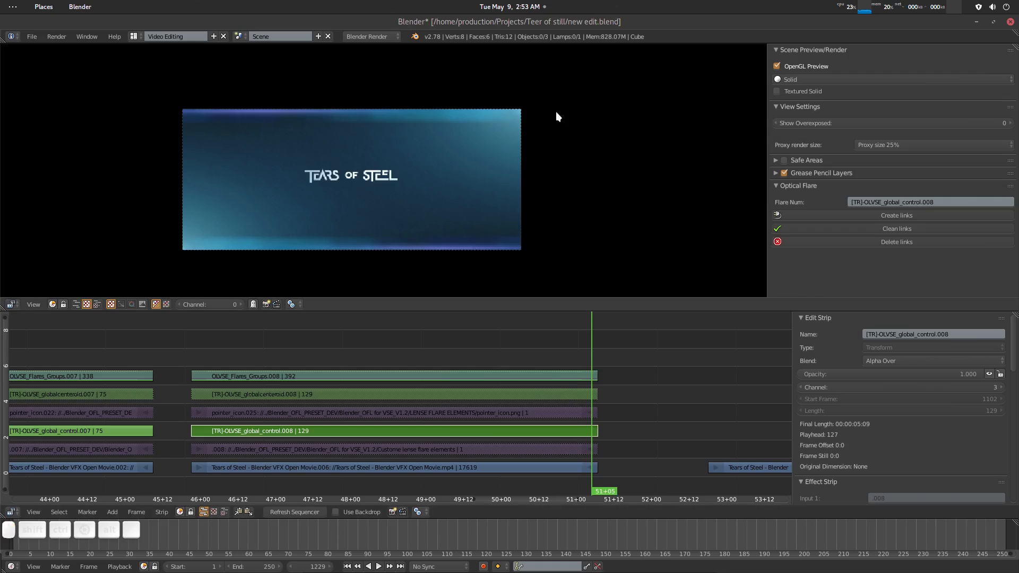
{"action": "key", "text": "s"}
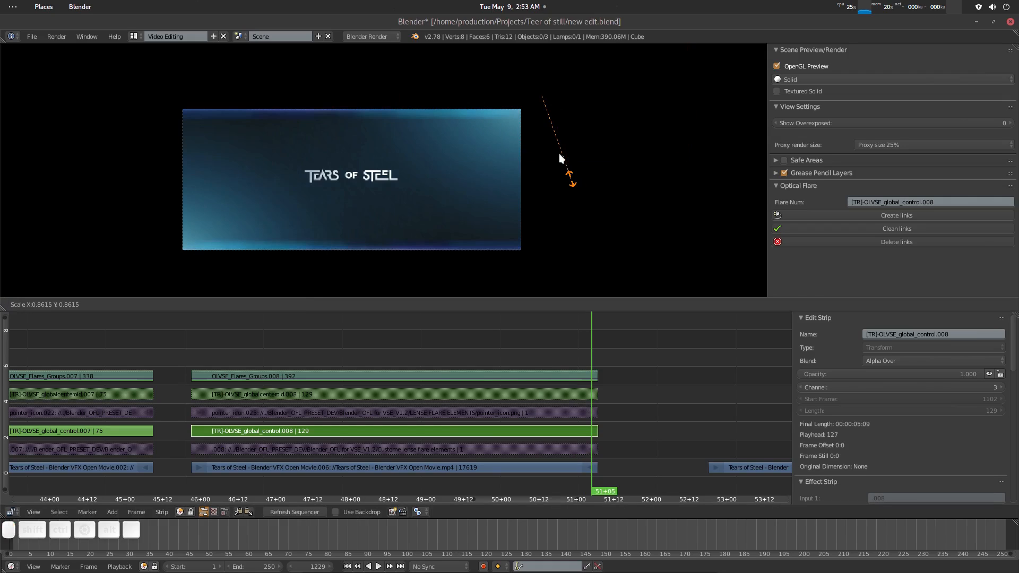
{"action": "left_click", "coordinate": [546, 98]}
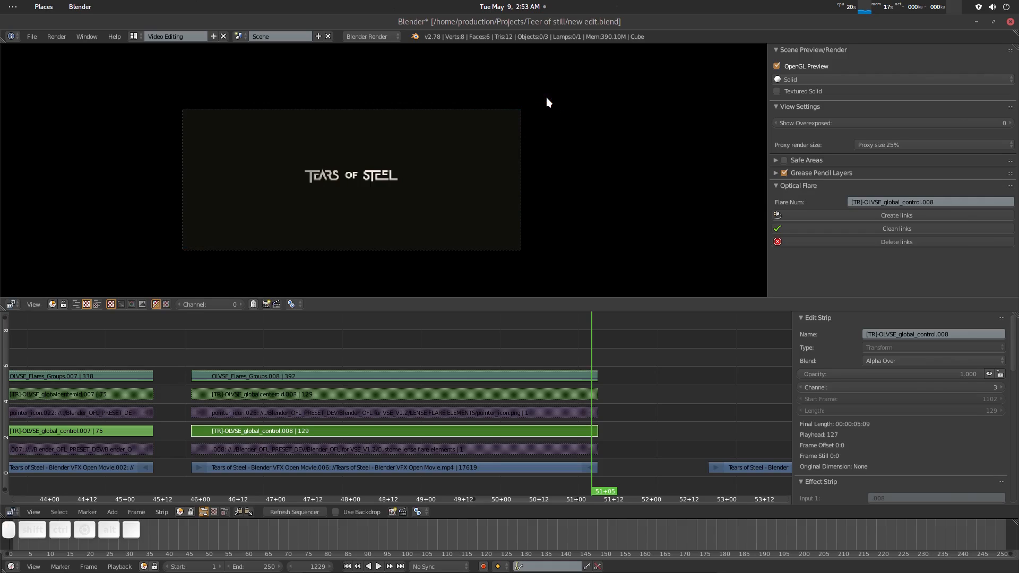
{"action": "key", "text": "i"}
{"action": "left_click", "coordinate": [546, 97]}
{"action": "key", "text": "i"}
{"action": "left_click", "coordinate": [541, 77]}
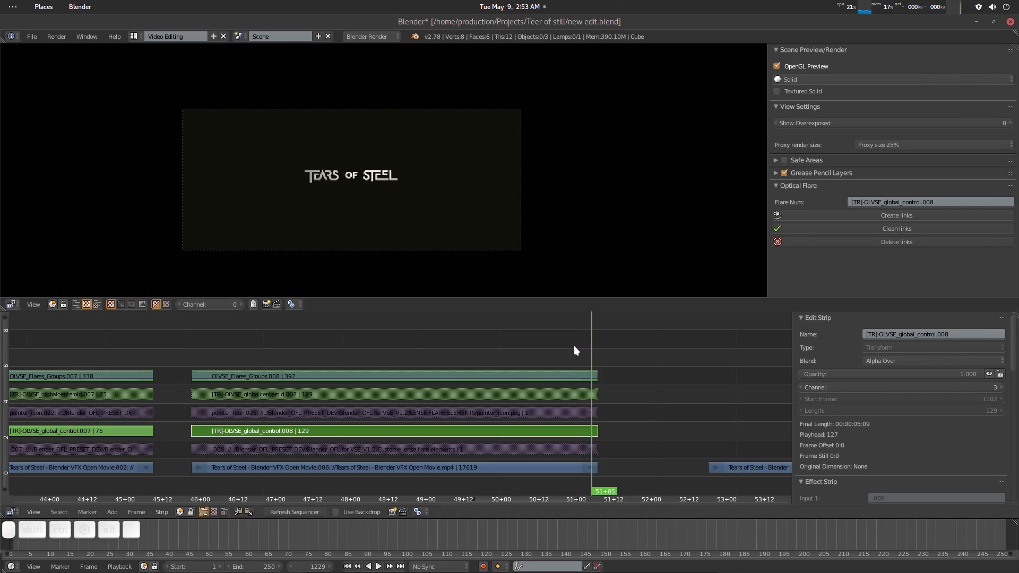
At 49+00, set the color Multiply of the [TR]-OLVSE_global_control.008 strip to 1.100
{"action": "right_click_drag", "start_coordinate": [556, 348], "coordinate": [422, 367]}
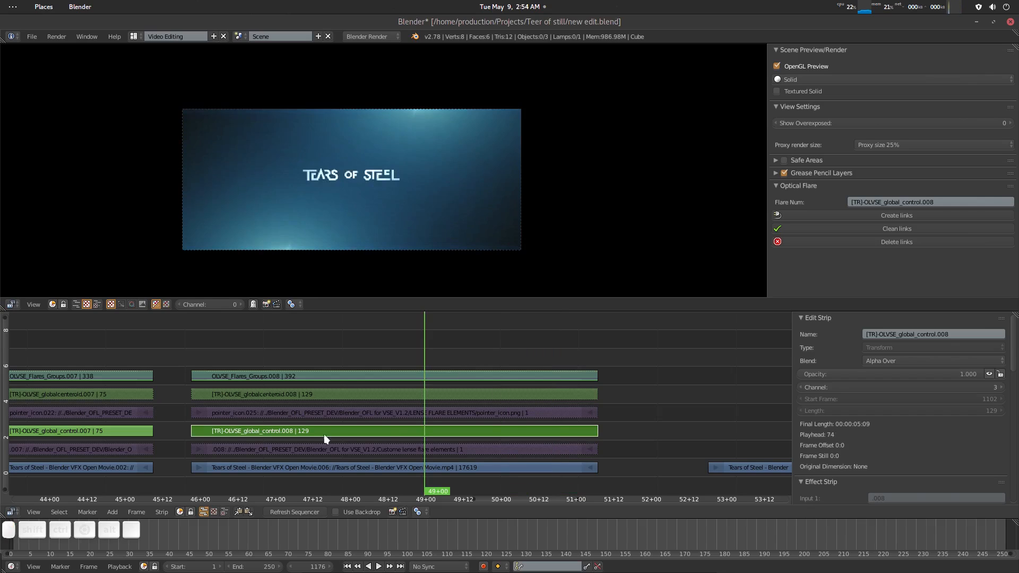
{"action": "left_click", "coordinate": [424, 435]}
{"action": "scroll", "coordinate": [944, 436], "scroll_direction": "down", "scroll_amount": 12}
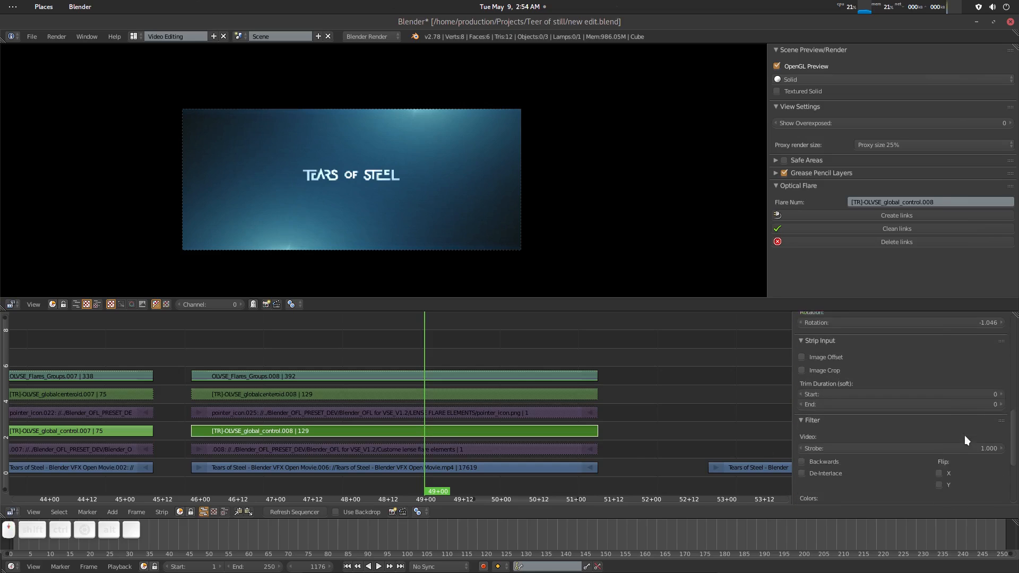
{"action": "scroll", "coordinate": [964, 435], "scroll_direction": "down", "scroll_amount": 6}
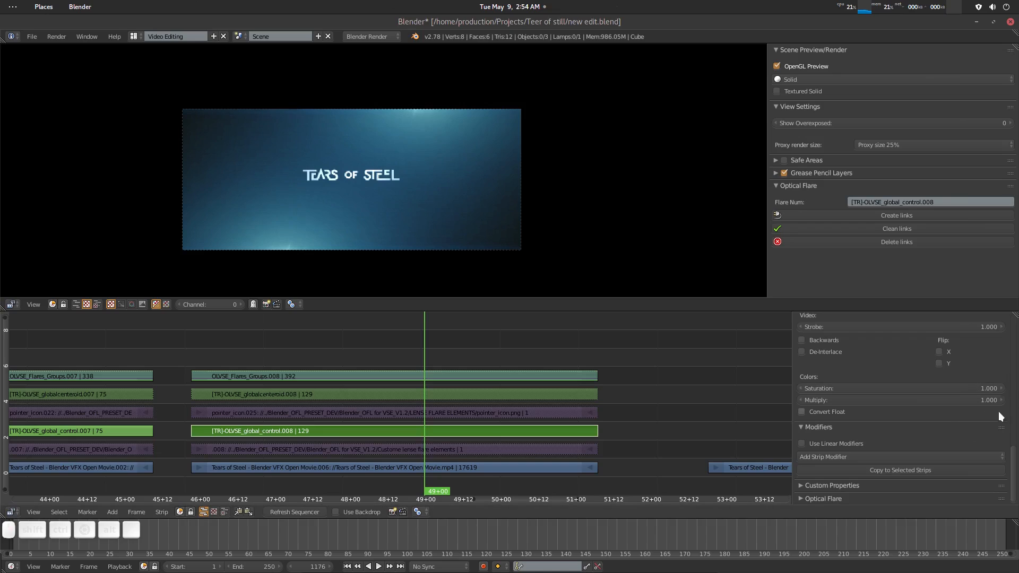
{"action": "mouse_move", "coordinate": [992, 402]}
{"action": "left_mouse_down"}
{"action": "mouse_move", "coordinate": [1017, 402]}
{"action": "mouse_move", "coordinate": [954, 402]}
{"action": "mouse_move", "coordinate": [996, 402]}
{"action": "left_mouse_up"}
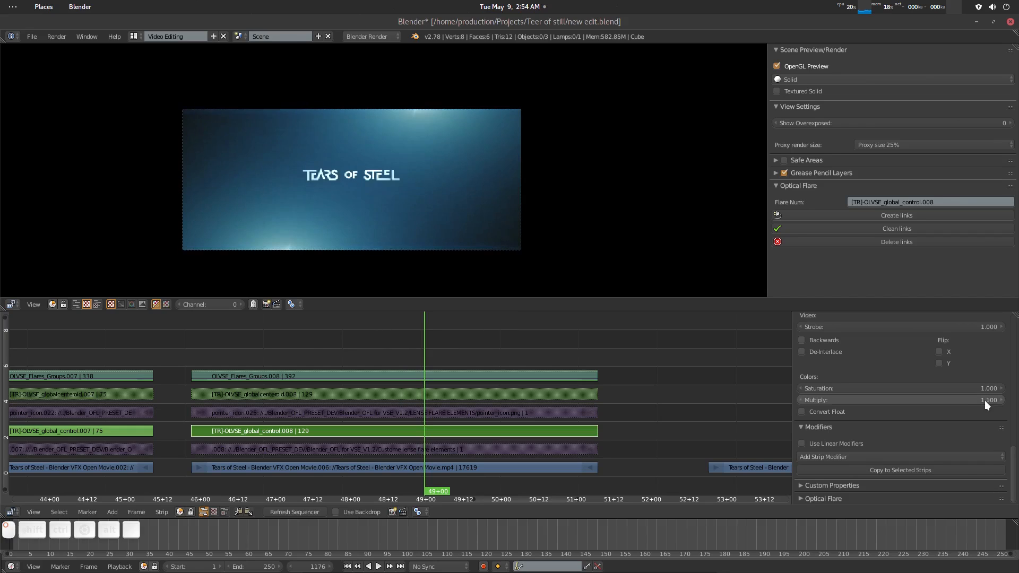
Play the title clip's flare animation within a preview range from frame 1096 to 1243
{"action": "left_click", "coordinate": [308, 375]}
{"action": "right_click", "coordinate": [221, 376]}
{"action": "key", "text": "b"}
{"action": "left_click_drag", "start_coordinate": [173, 337], "coordinate": [640, 502]}
{"action": "key", "text": "alt+a"}
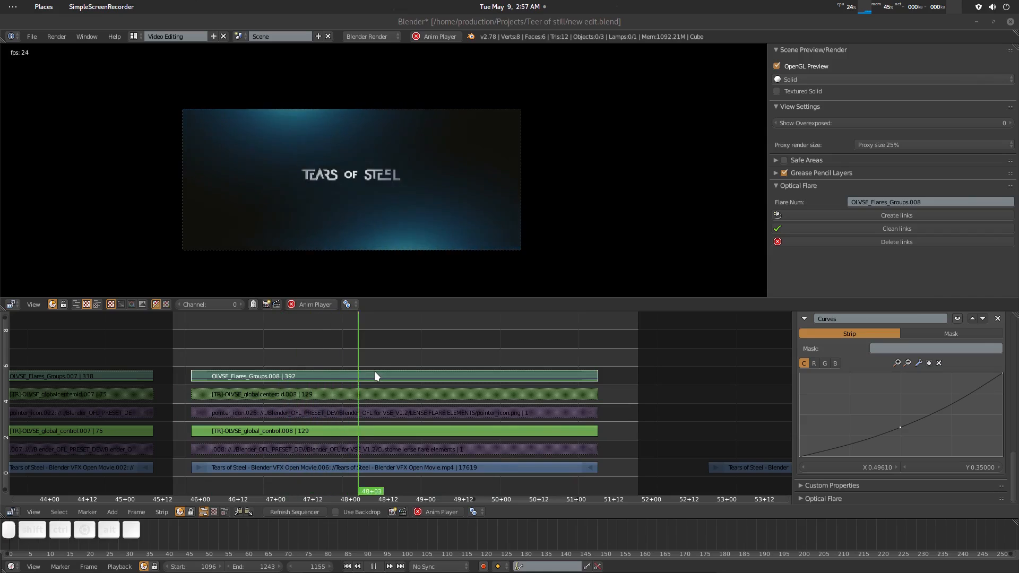
{"action": "key", "text": "alt+a"}
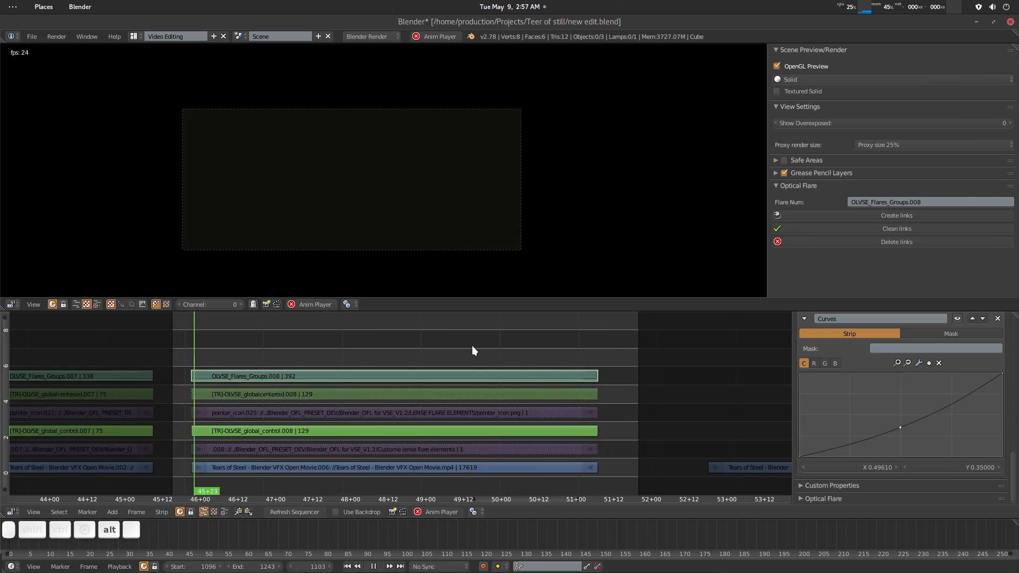
{"action": "key", "text": "alt+a"}
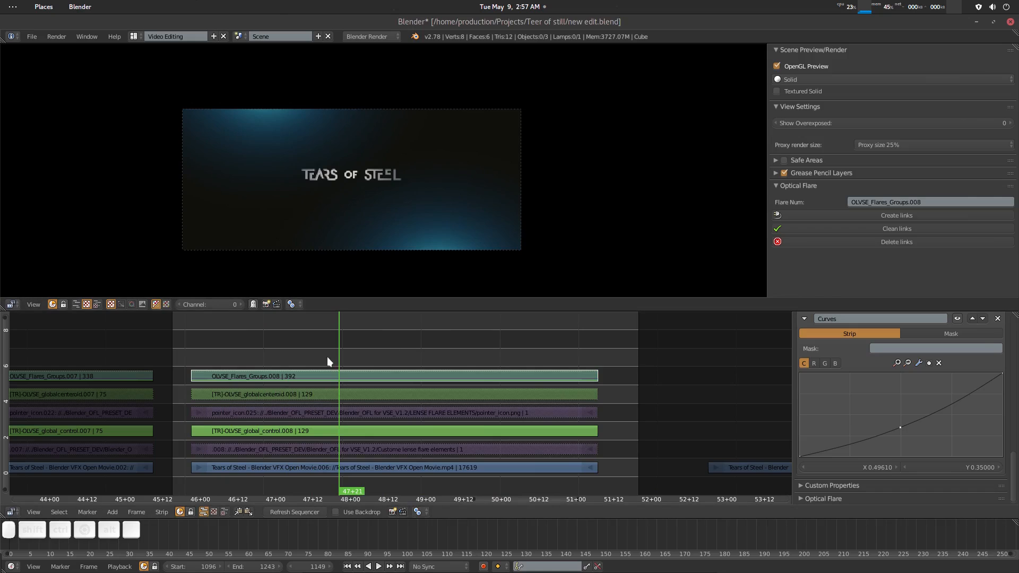
Clear the preview range and check the title clip's flare at 49+17 and 49+02
{"action": "left_click_drag", "start_coordinate": [249, 362], "coordinate": [477, 368]}
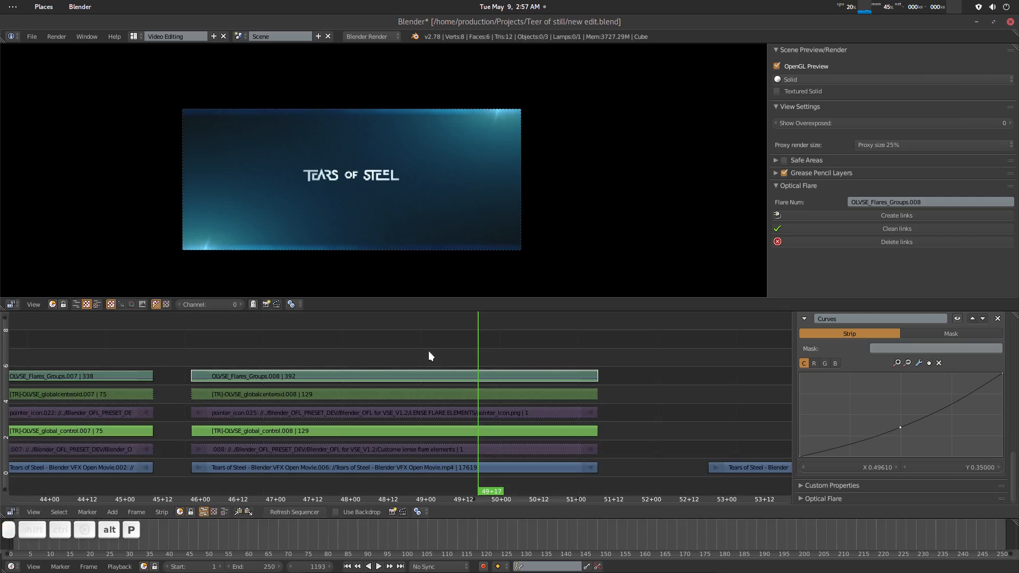
{"action": "right_click", "coordinate": [293, 451]}
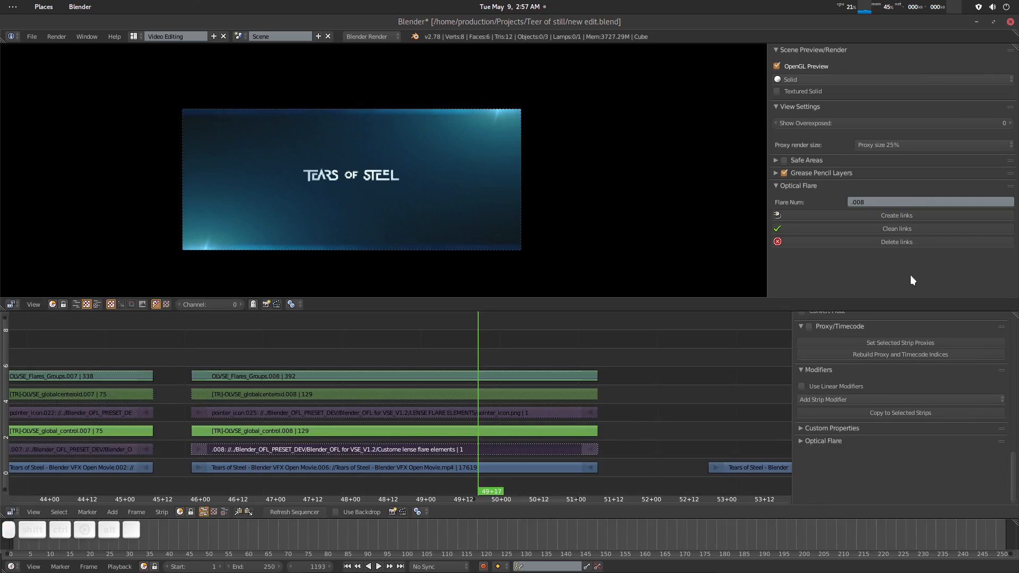
{"action": "middle_click_drag", "start_coordinate": [453, 409], "coordinate": [439, 413]}
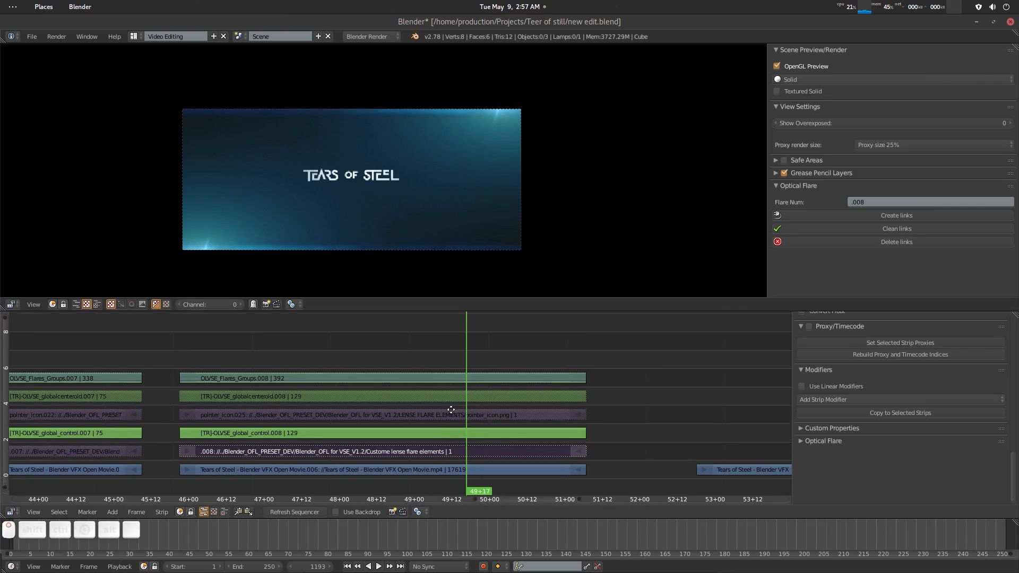
{"action": "left_click_drag", "start_coordinate": [426, 356], "coordinate": [454, 381]}
{"action": "scroll", "coordinate": [460, 379], "scroll_direction": "down", "scroll_amount": 4}
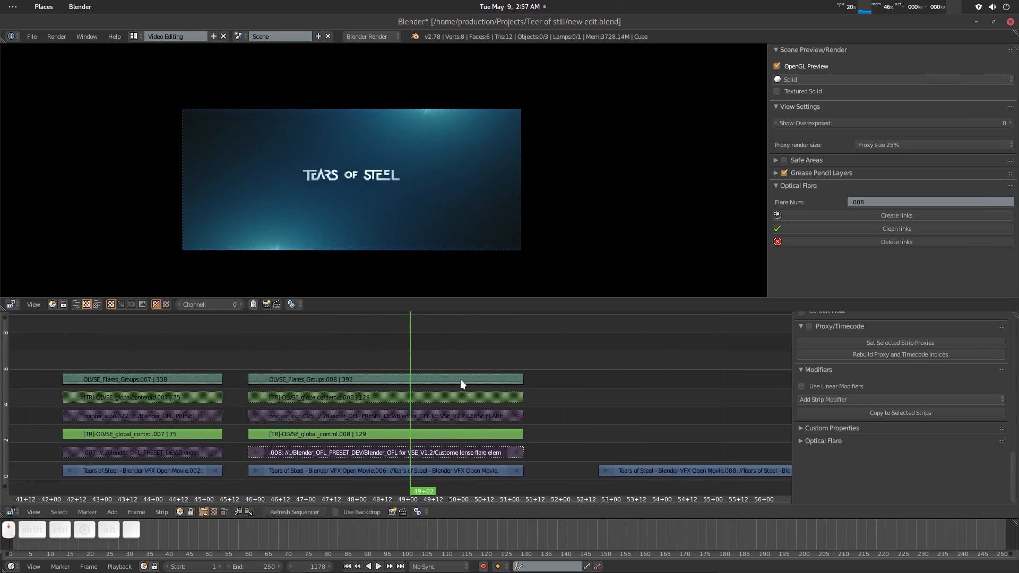
Play into the airship clip after the title and examine its lights at 59+11
{"action": "middle_click_drag", "start_coordinate": [557, 373], "coordinate": [273, 395]}
{"action": "scroll", "coordinate": [416, 406], "scroll_direction": "down", "scroll_amount": 6}
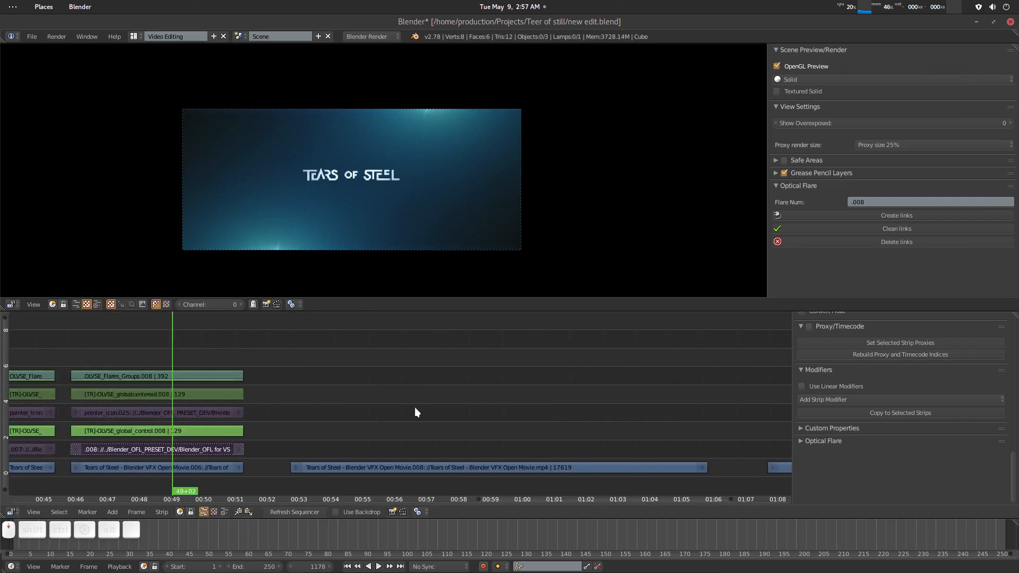
{"action": "middle_click_drag", "start_coordinate": [480, 413], "coordinate": [427, 413]}
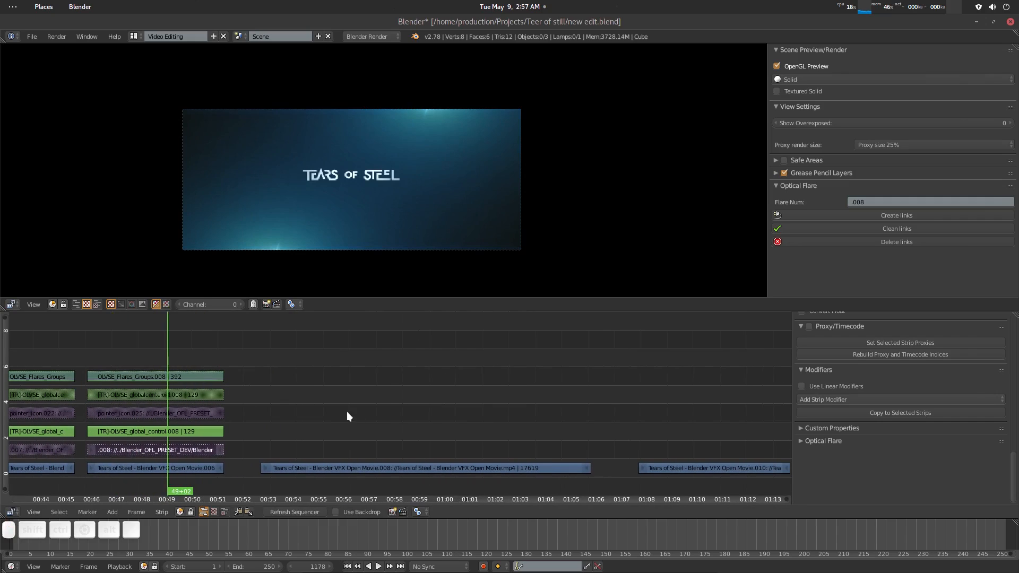
{"action": "left_click", "coordinate": [278, 413]}
{"action": "key", "text": "alt+a"}
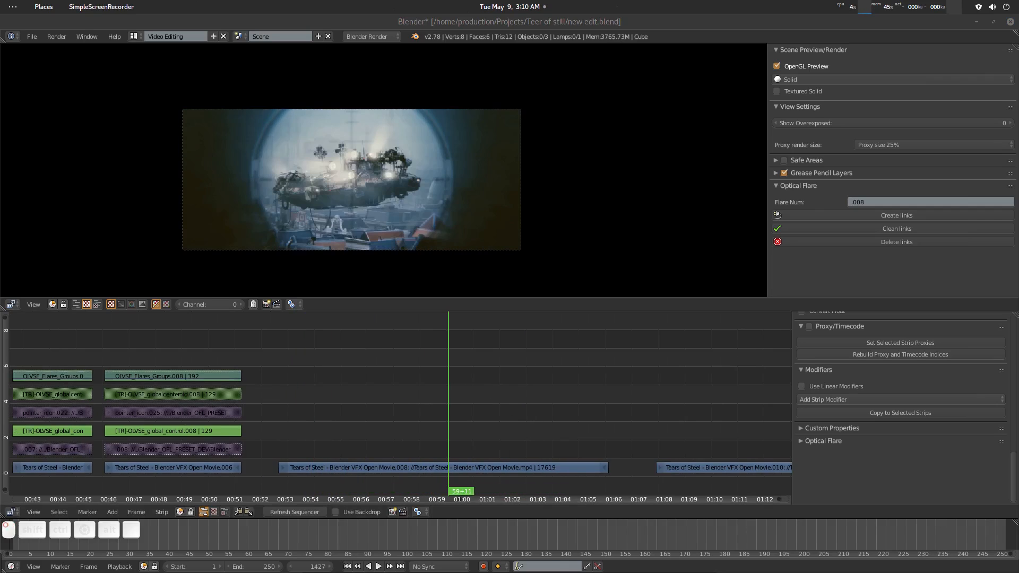
{"action": "middle_click_drag", "start_coordinate": [432, 380], "coordinate": [487, 379]}
{"action": "middle_click_drag", "start_coordinate": [208, 415], "coordinate": [312, 406]}
{"action": "middle_click_drag", "start_coordinate": [430, 396], "coordinate": [418, 394]}
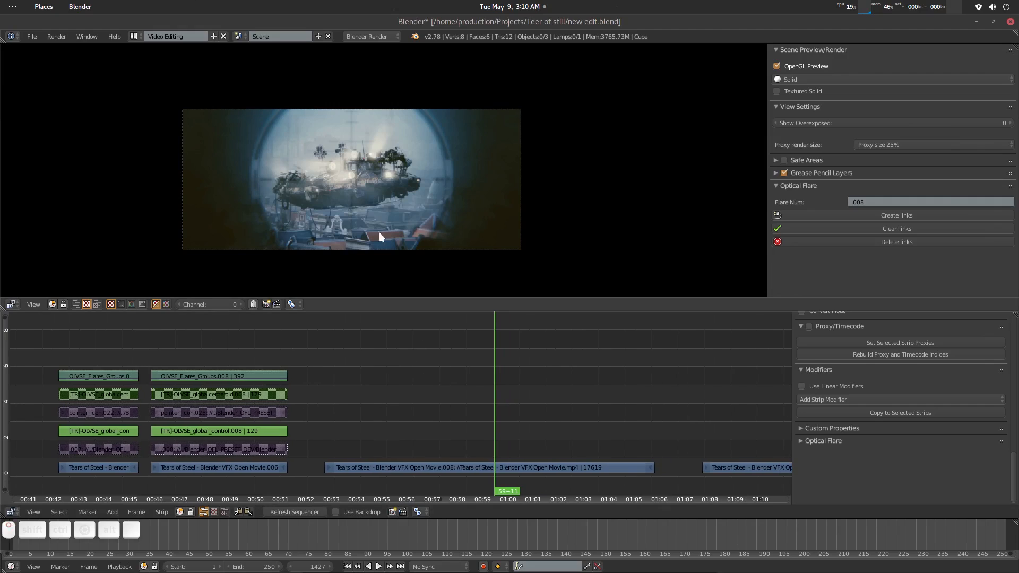
{"action": "scroll", "coordinate": [348, 170], "scroll_direction": "up", "scroll_amount": 2}
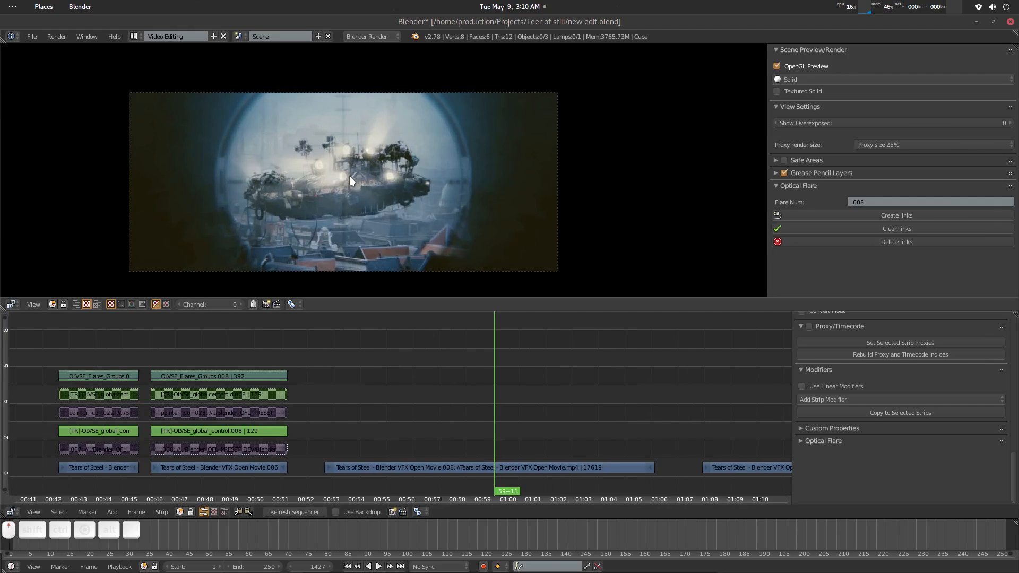
{"action": "scroll", "coordinate": [371, 355], "scroll_direction": "down", "scroll_amount": 2}
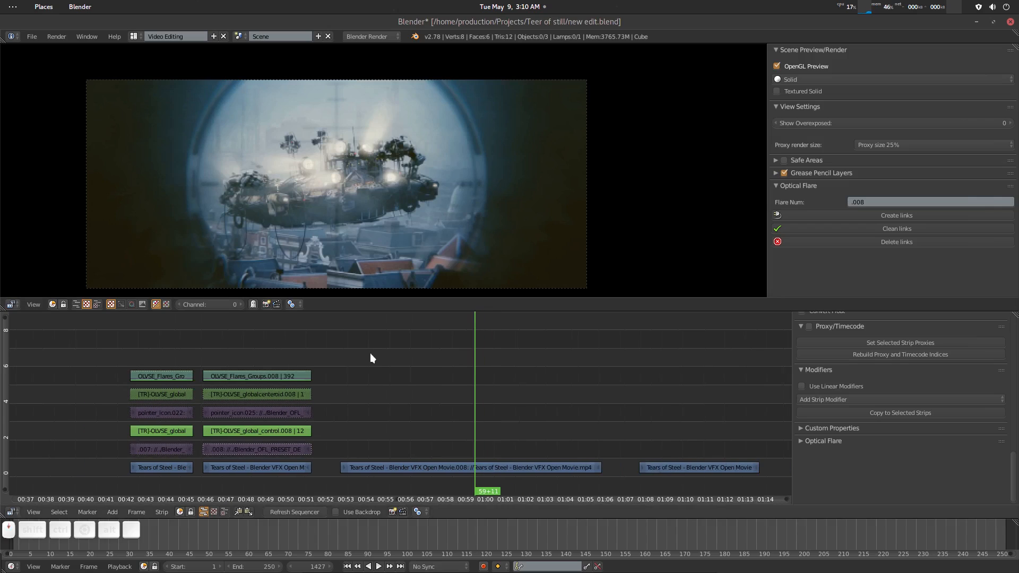
{"action": "scroll", "coordinate": [390, 168], "scroll_direction": "down", "scroll_amount": 1}
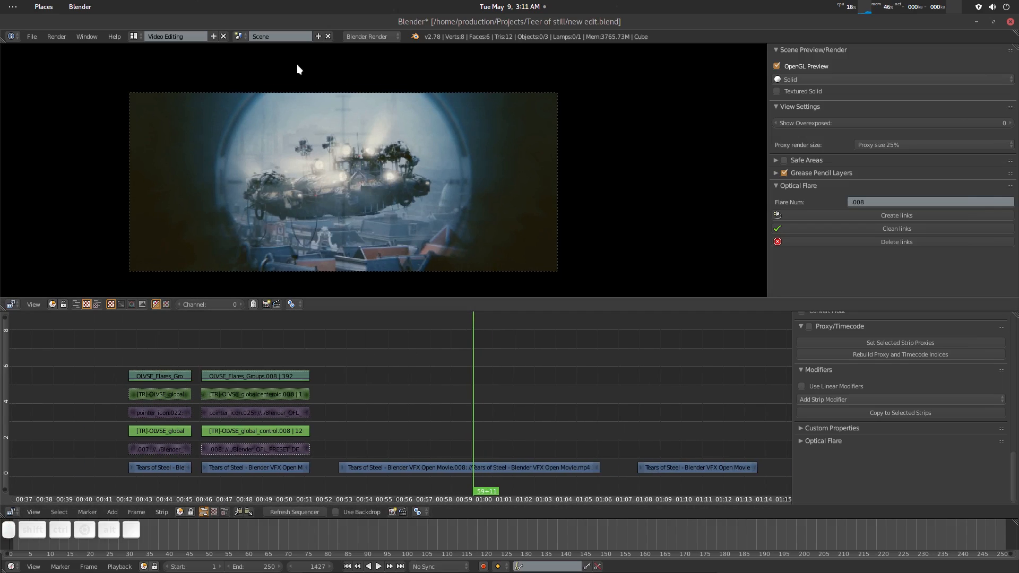
Switch to the OFL_VSE_PRESET_COMMON_cgvirus scene and preview the flare presets at 10+15 and 7+12
{"action": "left_click", "coordinate": [238, 37]}
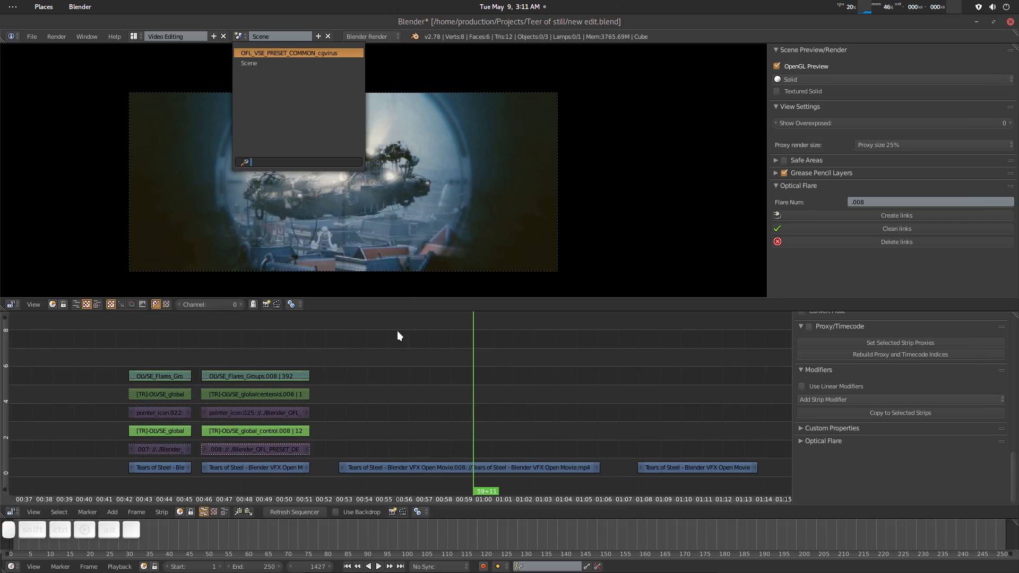
{"action": "key", "text": "Return"}
{"action": "scroll", "coordinate": [420, 387], "scroll_direction": "down", "scroll_amount": 16}
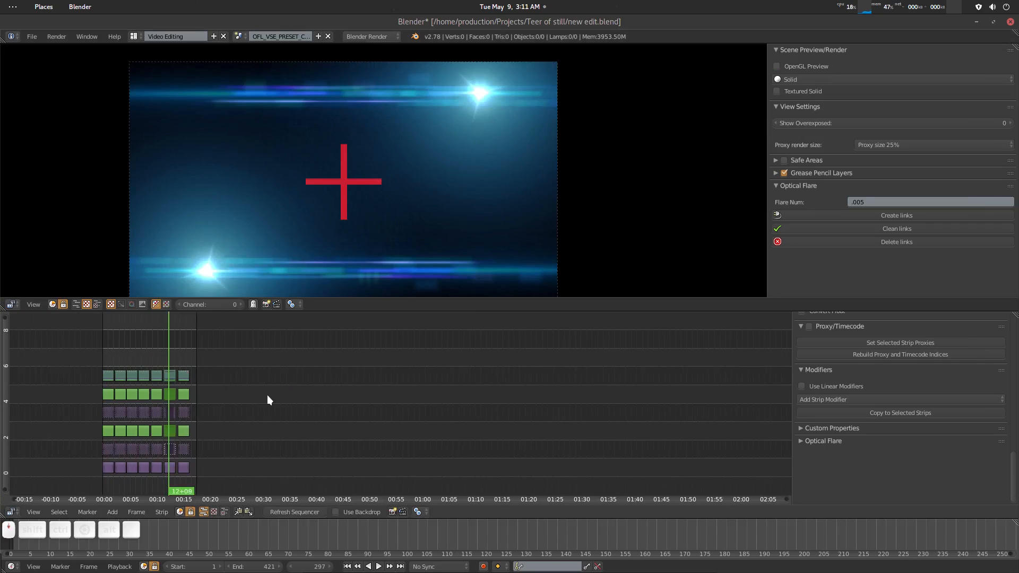
{"action": "middle_click_drag", "start_coordinate": [270, 395], "coordinate": [449, 405]}
{"action": "scroll", "coordinate": [263, 417], "scroll_direction": "up", "scroll_amount": 1}
{"action": "scroll", "coordinate": [263, 417], "scroll_direction": "up", "scroll_amount": 3}
{"action": "middle_click_drag", "start_coordinate": [272, 411], "coordinate": [313, 359]}
{"action": "left_click", "coordinate": [307, 358]}
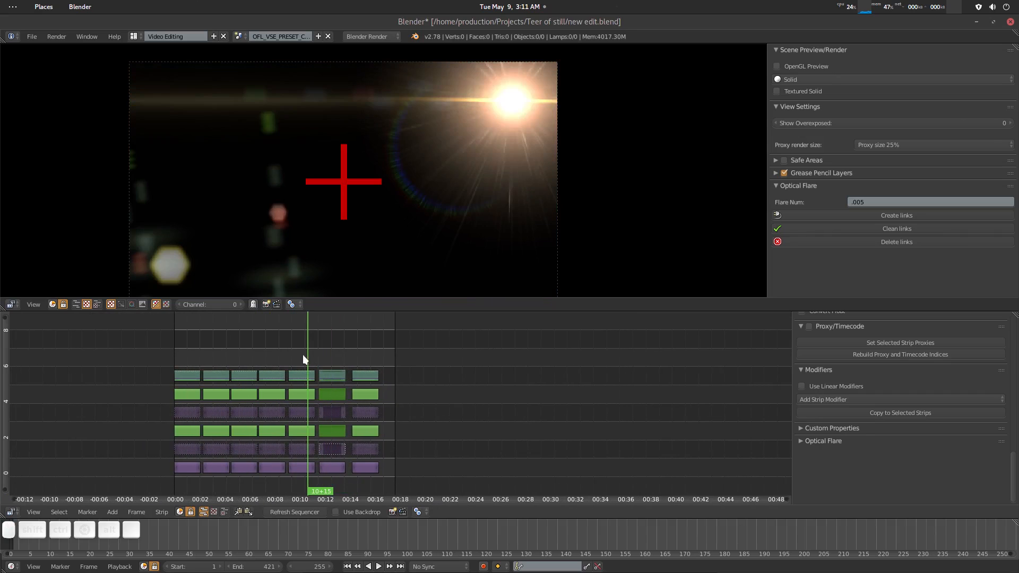
{"action": "left_click", "coordinate": [268, 360]}
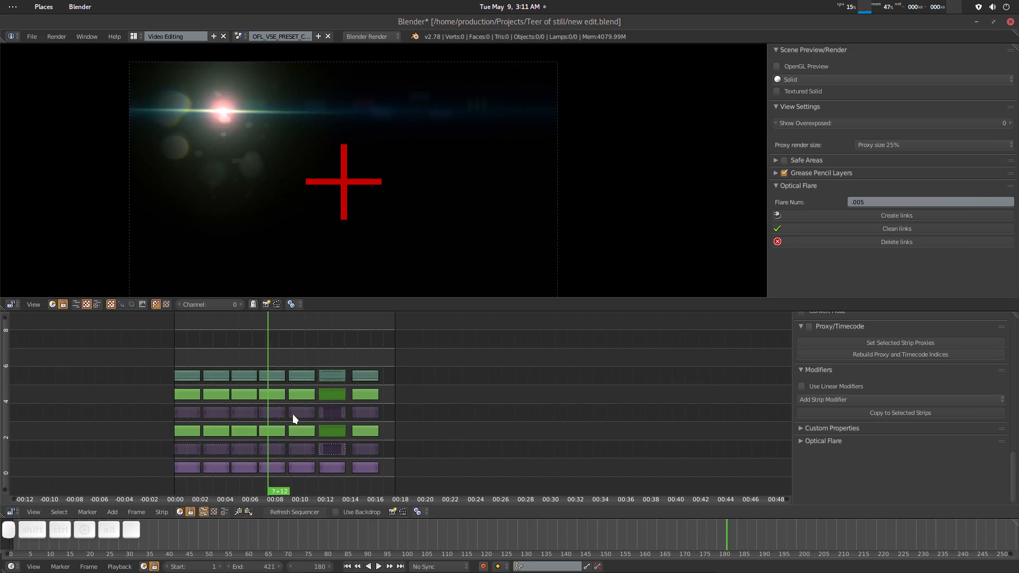
Copy the flare preset's five strips at 7+12, from the flares group down to .003, and return to Scene
{"action": "left_click", "coordinate": [269, 377]}
{"action": "left_click", "coordinate": [270, 397], "text": "shift"}
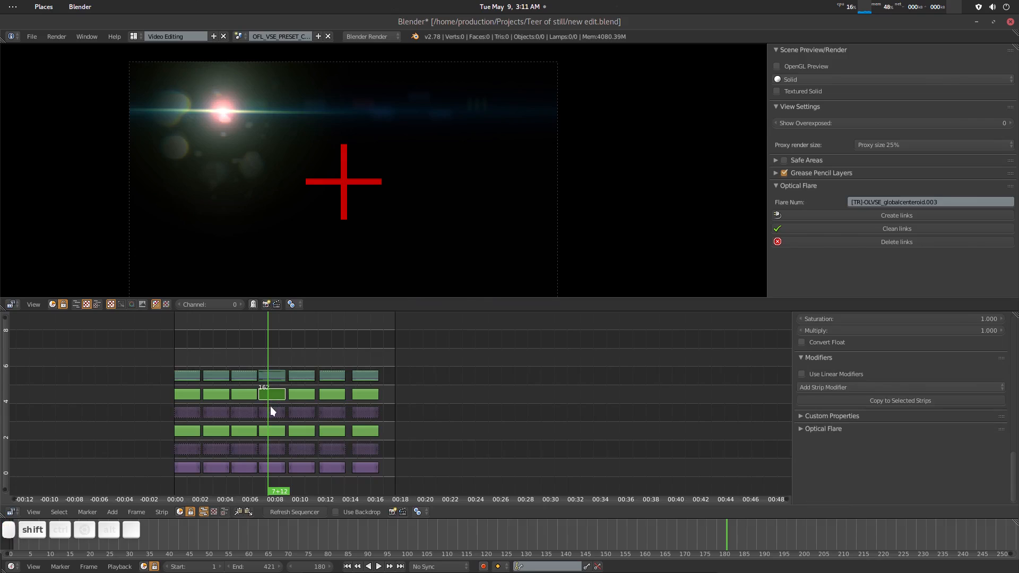
{"action": "left_click", "coordinate": [270, 411], "text": "shift"}
{"action": "left_click", "coordinate": [270, 431], "text": "shift"}
{"action": "left_click", "coordinate": [281, 448], "text": "shift"}
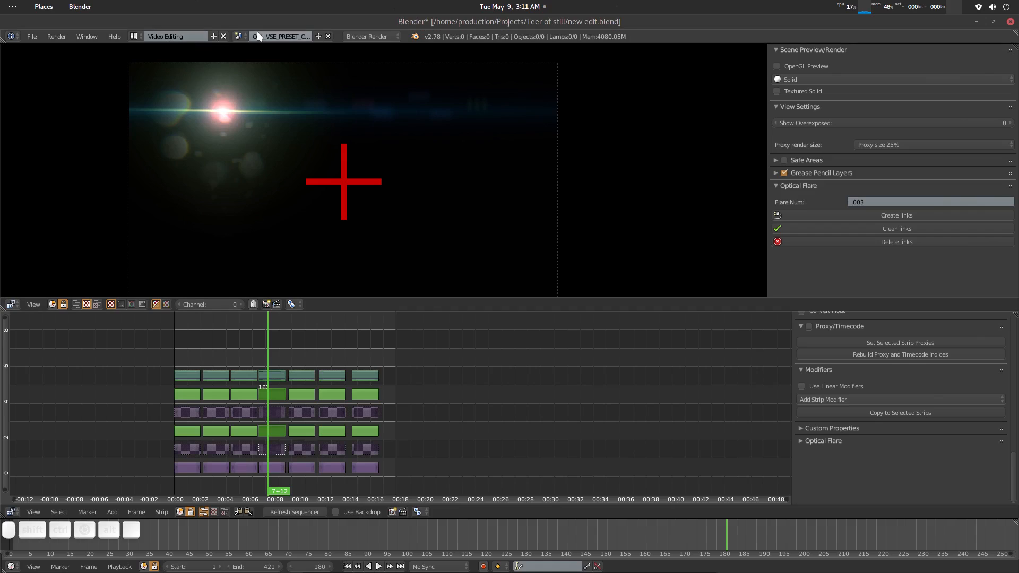
{"action": "left_click", "coordinate": [239, 36]}
{"action": "left_click", "coordinate": [276, 61]}
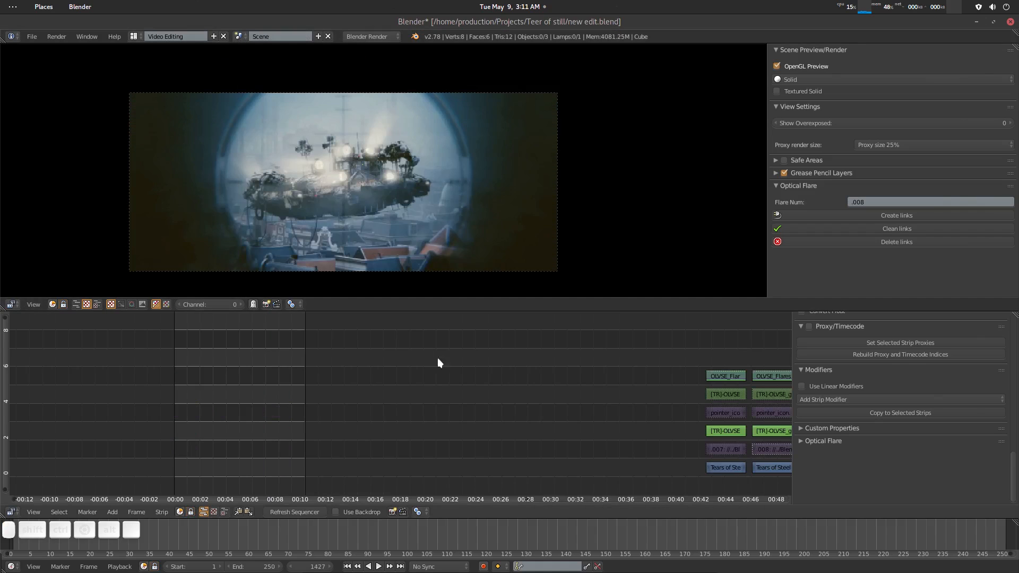
Paste the flare preset strips at 52+18 and move them to the start of the airship clip
{"action": "middle_click_drag", "start_coordinate": [532, 356], "coordinate": [255, 355]}
{"action": "middle_click_drag", "start_coordinate": [483, 384], "coordinate": [344, 382]}
{"action": "scroll", "coordinate": [478, 431], "scroll_direction": "up", "scroll_amount": 4}
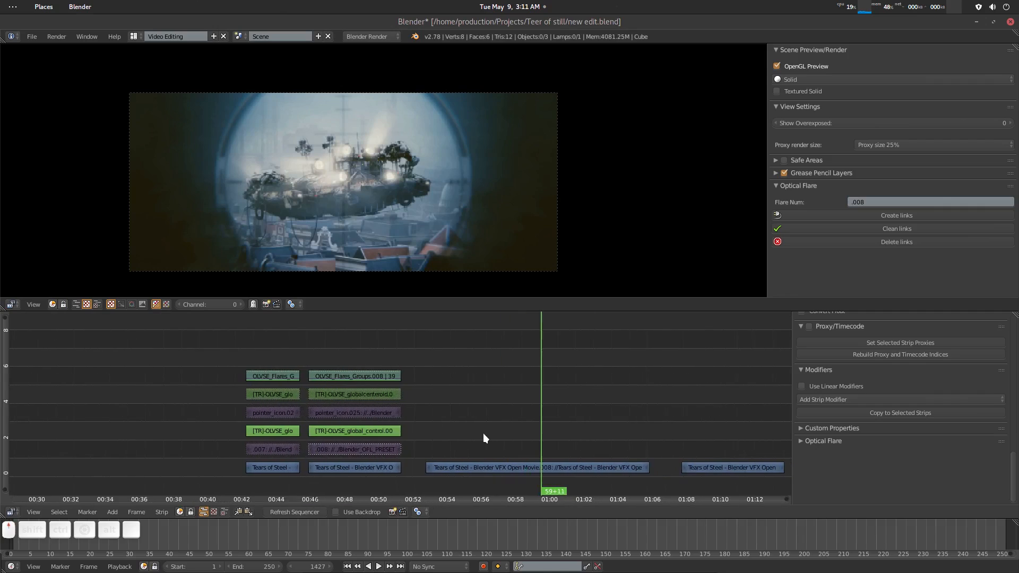
{"action": "scroll", "coordinate": [483, 433], "scroll_direction": "up", "scroll_amount": 1}
{"action": "middle_click_drag", "start_coordinate": [483, 433], "coordinate": [420, 433]}
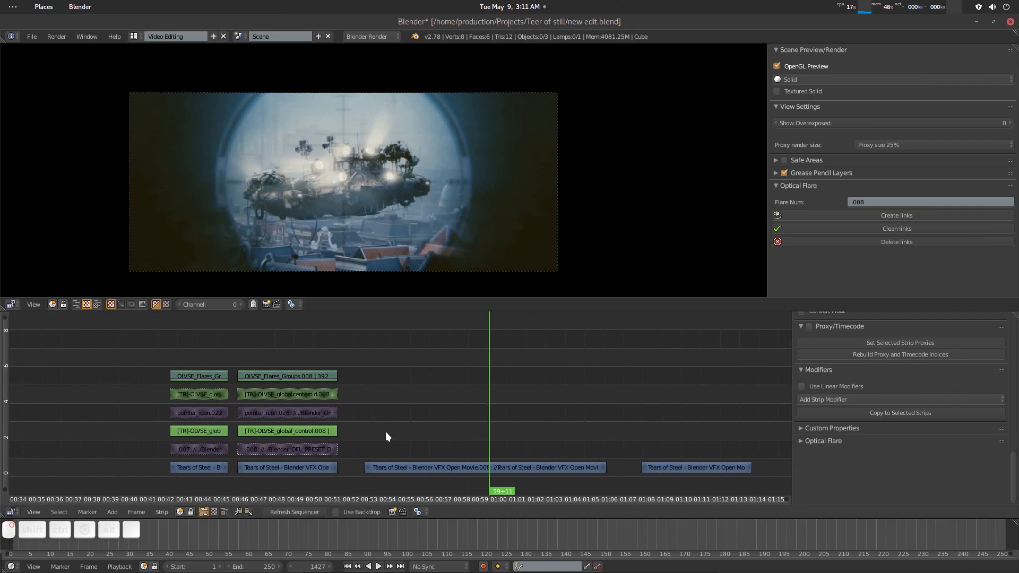
{"action": "left_click_drag", "start_coordinate": [386, 433], "coordinate": [364, 436]}
{"action": "left_click", "coordinate": [366, 436]}
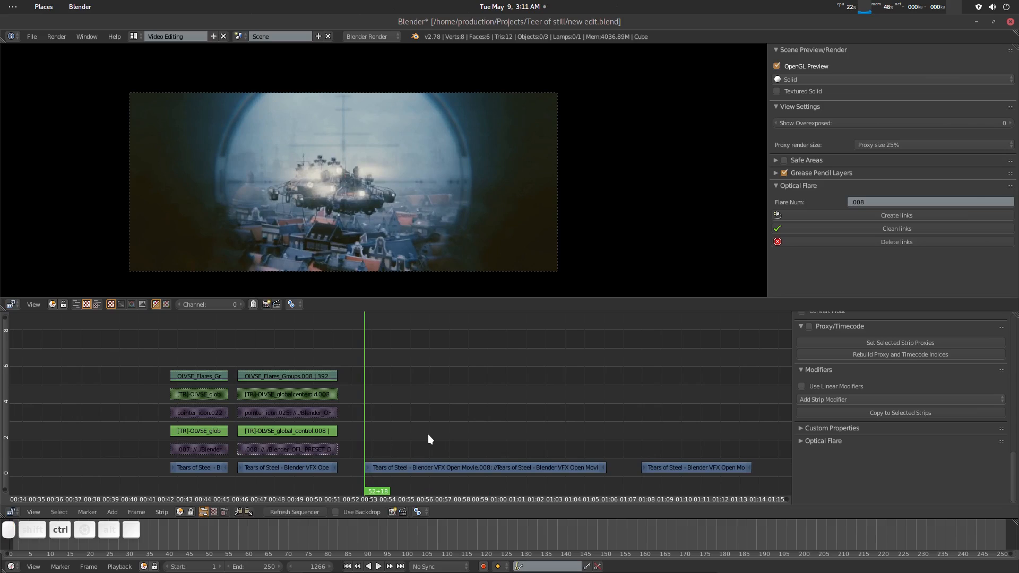
{"action": "key", "text": "ctrl+v"}
{"action": "scroll", "coordinate": [409, 438], "scroll_direction": "up", "scroll_amount": 3}
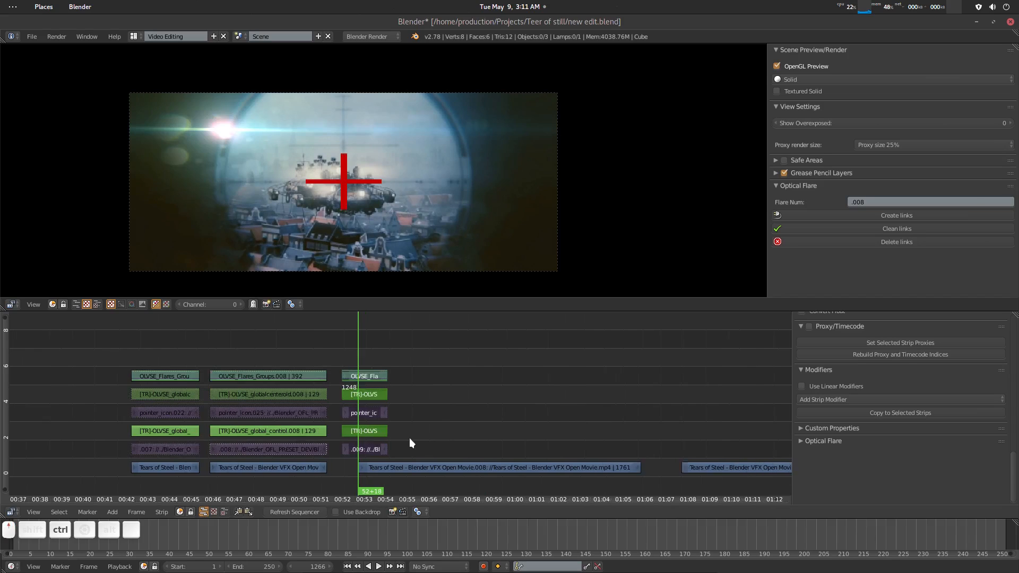
{"action": "key", "text": "g"}
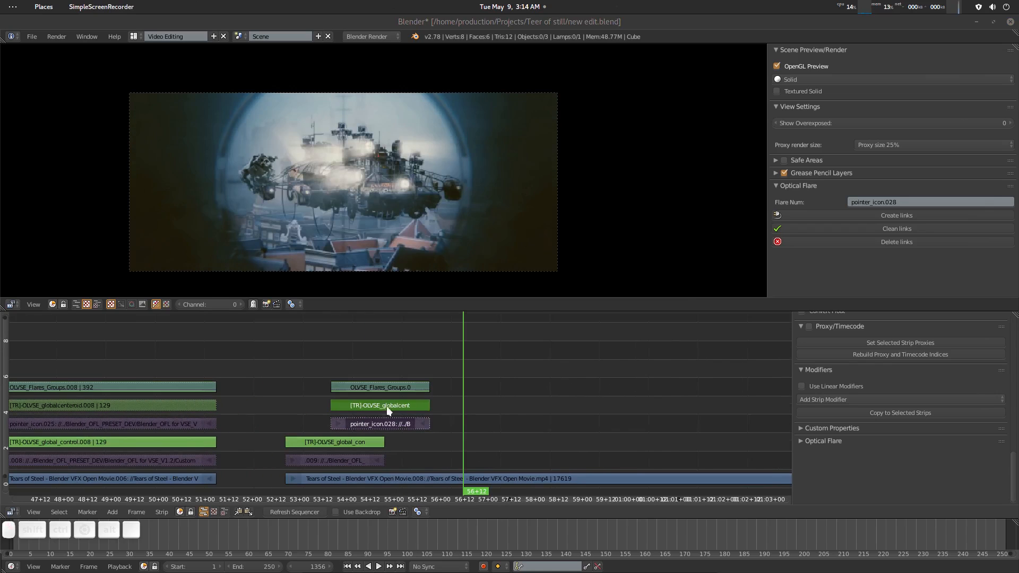
Refresh the sequencer and move the offset flares group, globalcenteroid and pointer_icon.028 strips back to frame 1266, aligned with the global control strip
{"action": "left_click", "coordinate": [300, 511]}
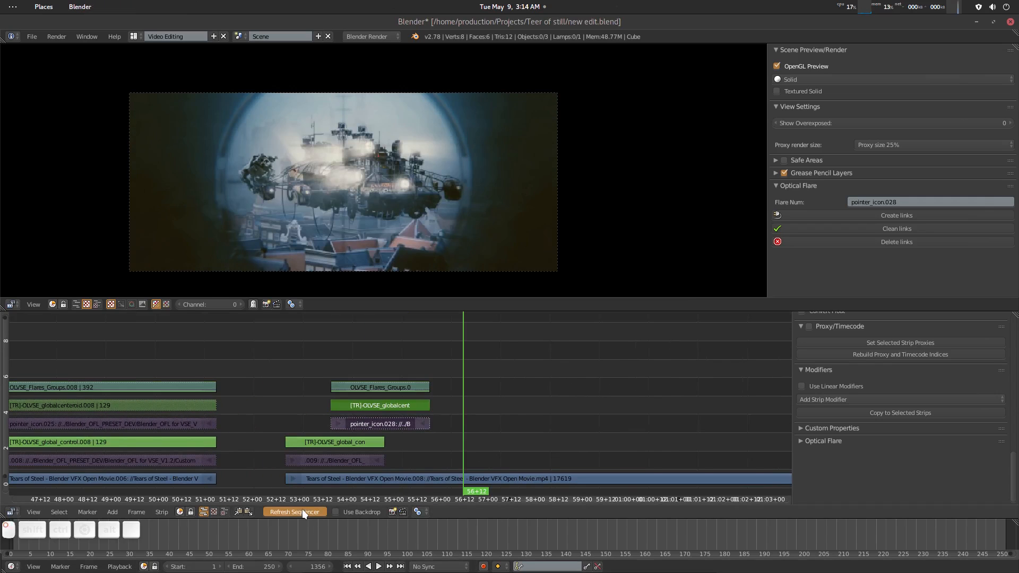
{"action": "left_click", "coordinate": [374, 424]}
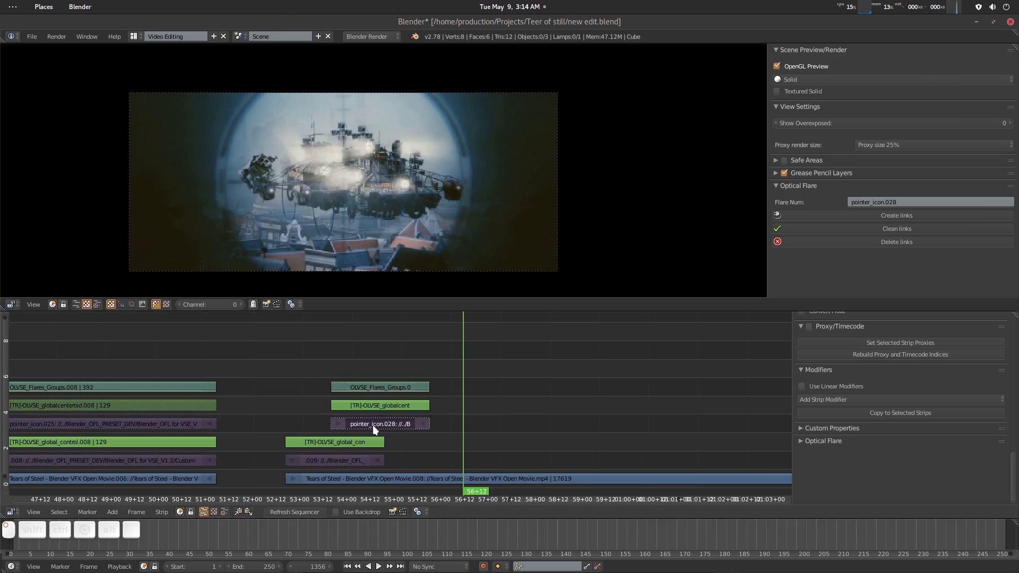
{"action": "left_click", "coordinate": [386, 386]}
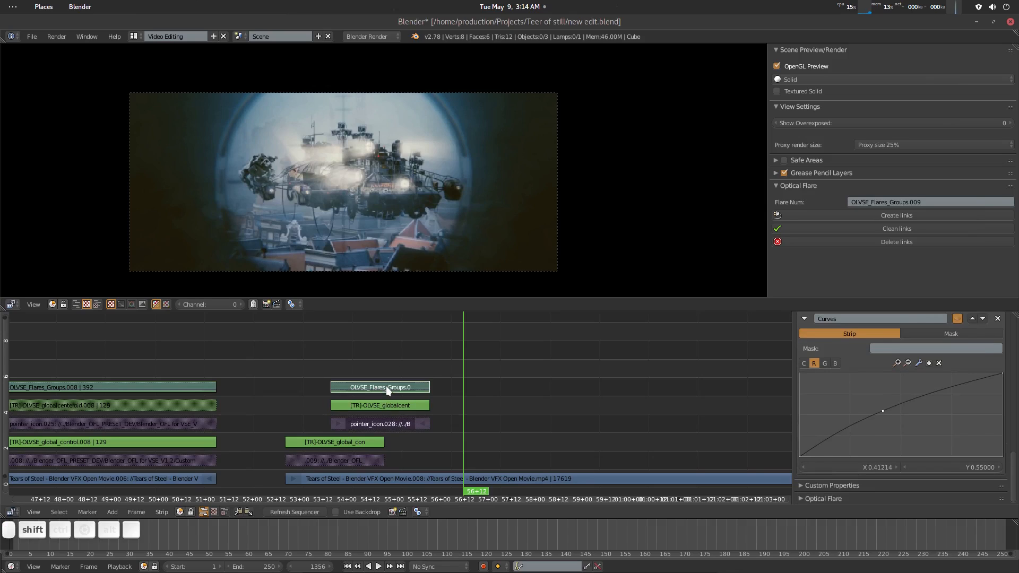
{"action": "key", "text": "g"}
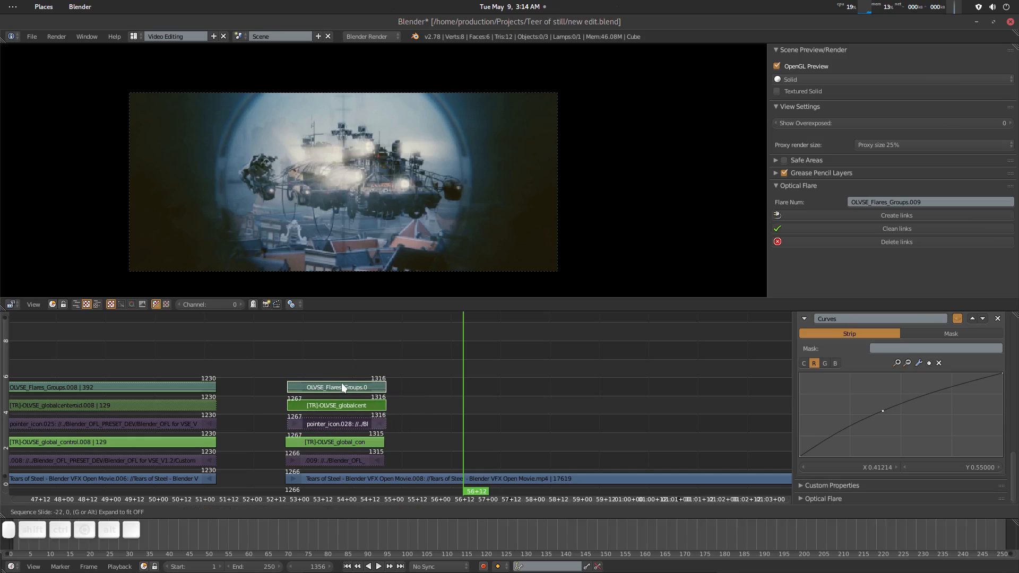
{"action": "left_click", "coordinate": [343, 387]}
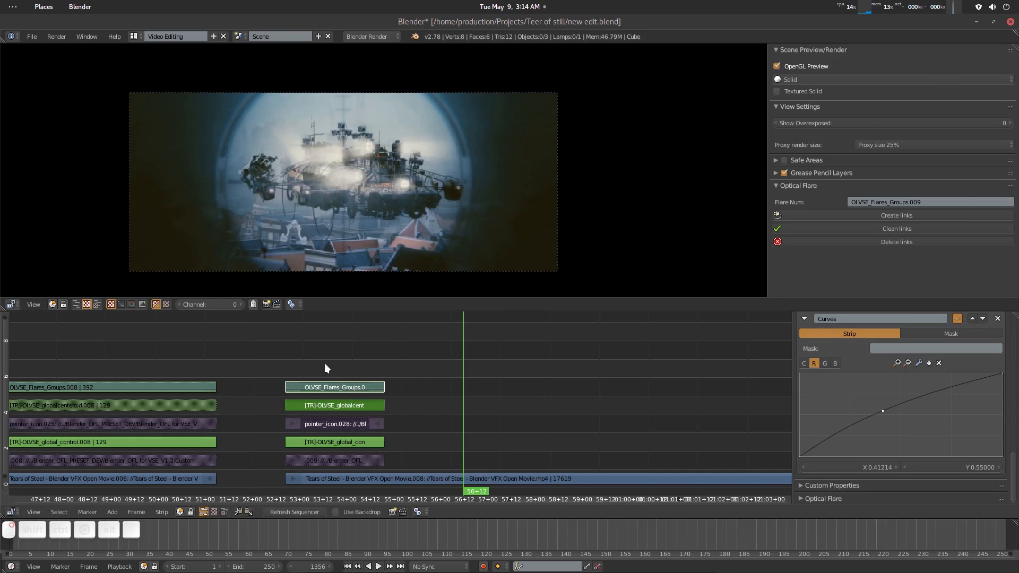
Go to 53+14 on the timeline and refresh the sequencer to preview the flare over the airship clip
{"action": "left_click", "coordinate": [325, 368]}
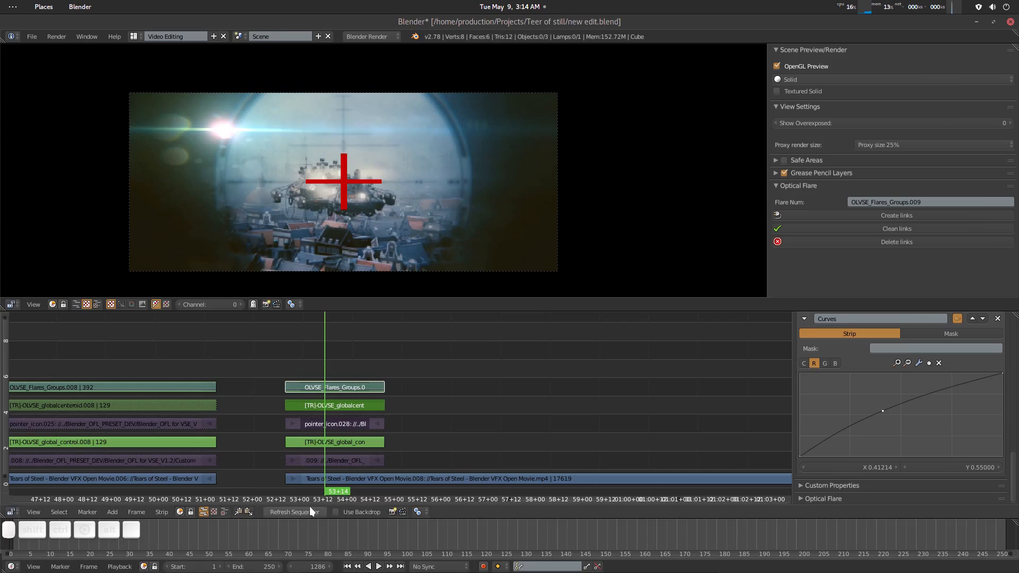
{"action": "left_click", "coordinate": [308, 508]}
{"action": "left_click", "coordinate": [308, 508]}
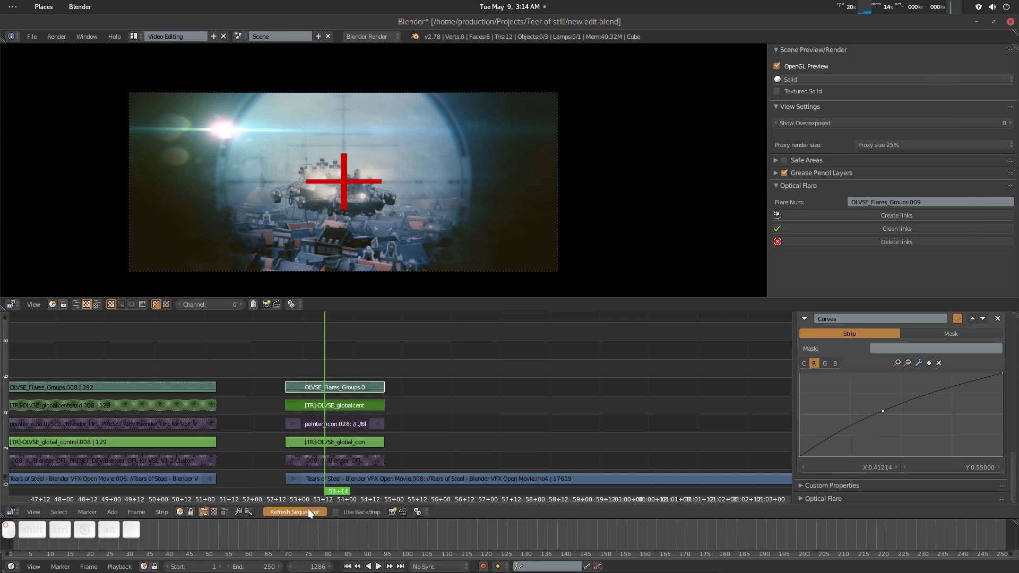
Extend the five flare strips, from OLVSE_Flares_Groups.009 down to .009, to the end of the airship clip at frame 1577
{"action": "middle_click_drag", "start_coordinate": [512, 422], "coordinate": [387, 421]}
{"action": "scroll", "coordinate": [404, 407], "scroll_direction": "down", "scroll_amount": 2}
{"action": "scroll", "coordinate": [403, 413], "scroll_direction": "down", "scroll_amount": 1}
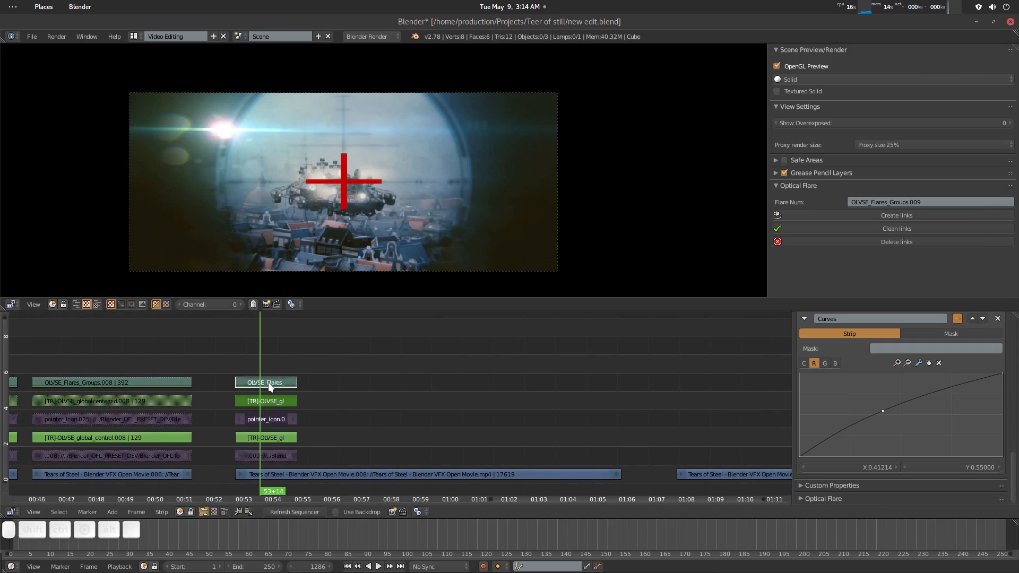
{"action": "left_click", "coordinate": [272, 401], "text": "shift"}
{"action": "left_click", "coordinate": [270, 439], "text": "shift"}
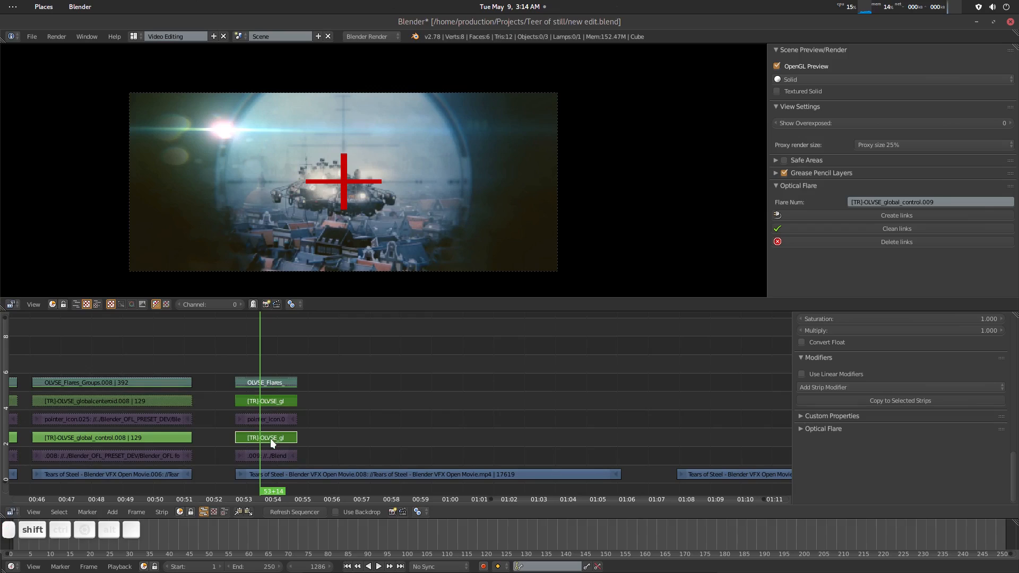
{"action": "left_click", "coordinate": [273, 457], "text": "shift"}
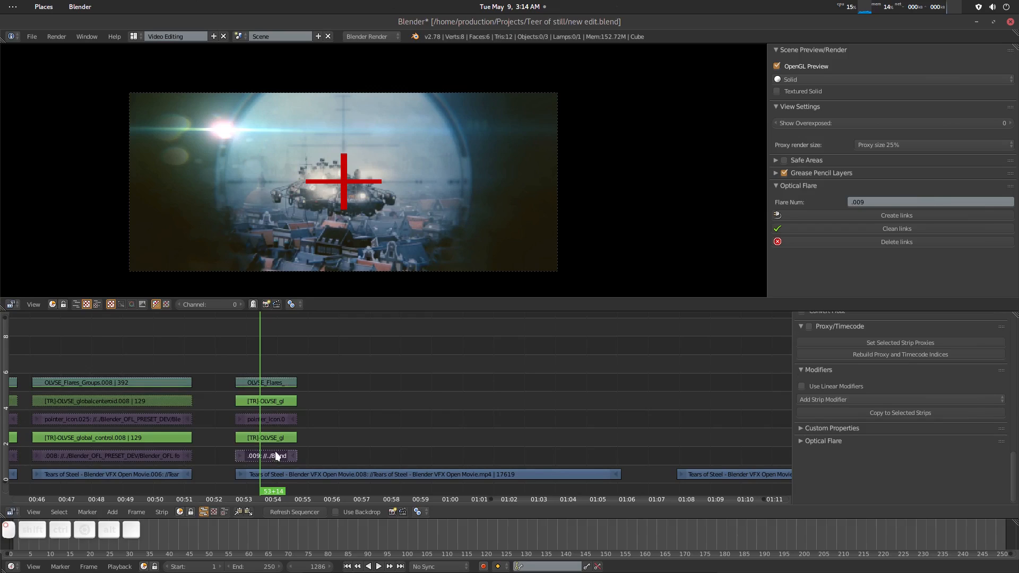
{"action": "left_click", "coordinate": [277, 420], "text": "shift"}
{"action": "left_click", "coordinate": [282, 383], "text": "shift"}
{"action": "key", "text": "e"}
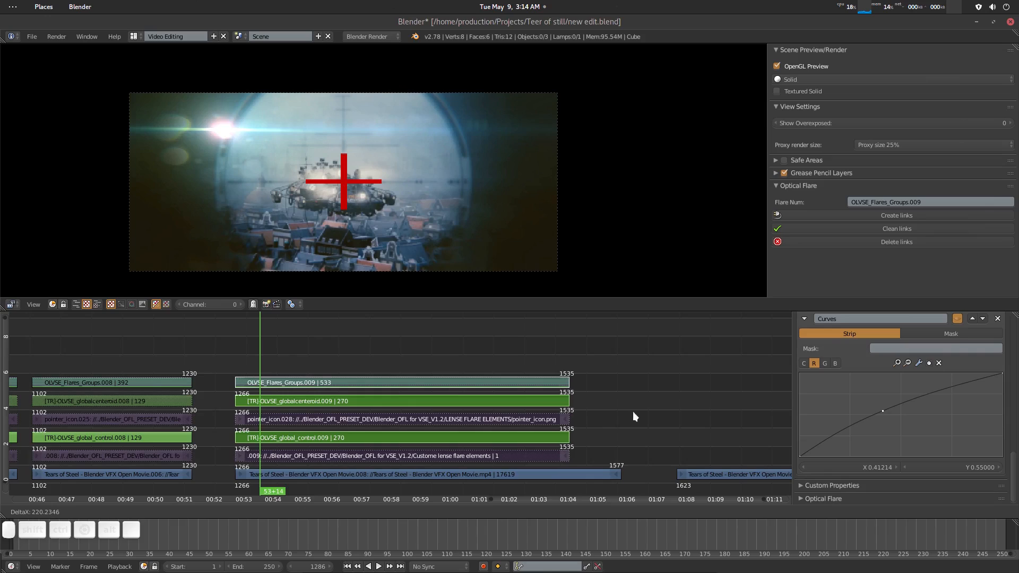
{"action": "left_click", "coordinate": [664, 413]}
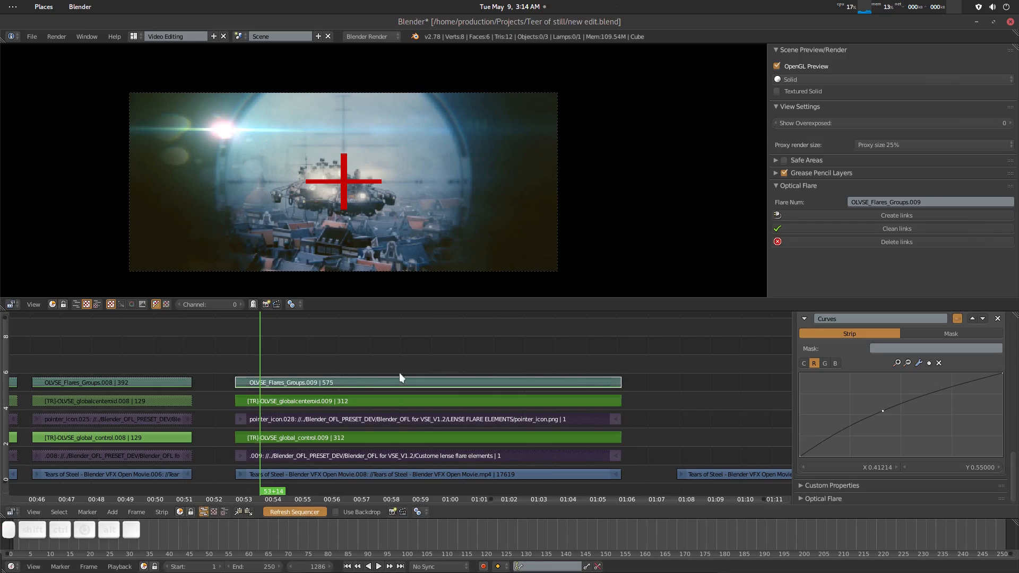
Move the global_control.009 flare onto the airship in the preview and scale it up by about 1.92
{"action": "middle_click_drag", "start_coordinate": [332, 352], "coordinate": [311, 346]}
{"action": "right_click", "coordinate": [297, 451]}
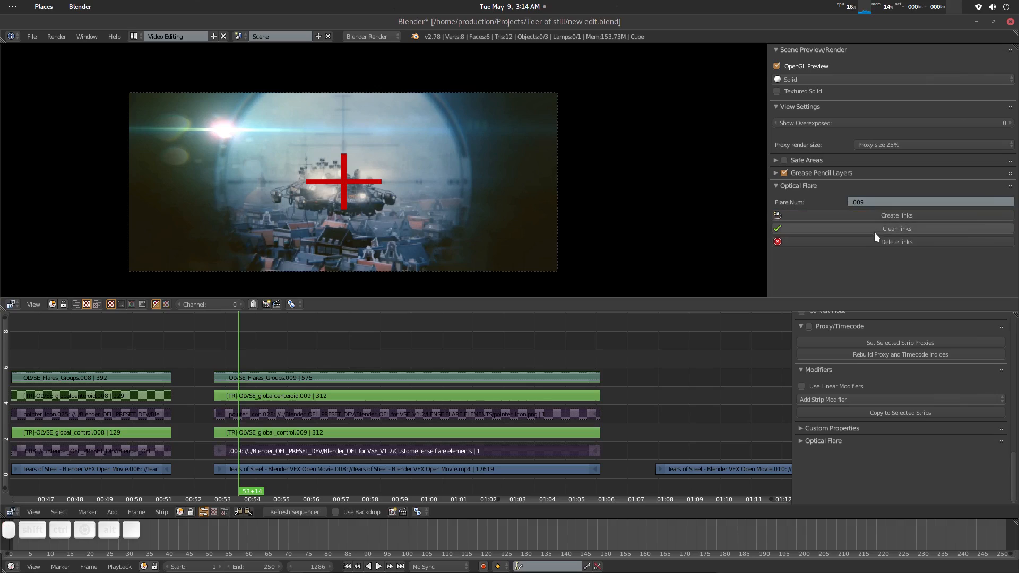
{"action": "right_click", "coordinate": [221, 130]}
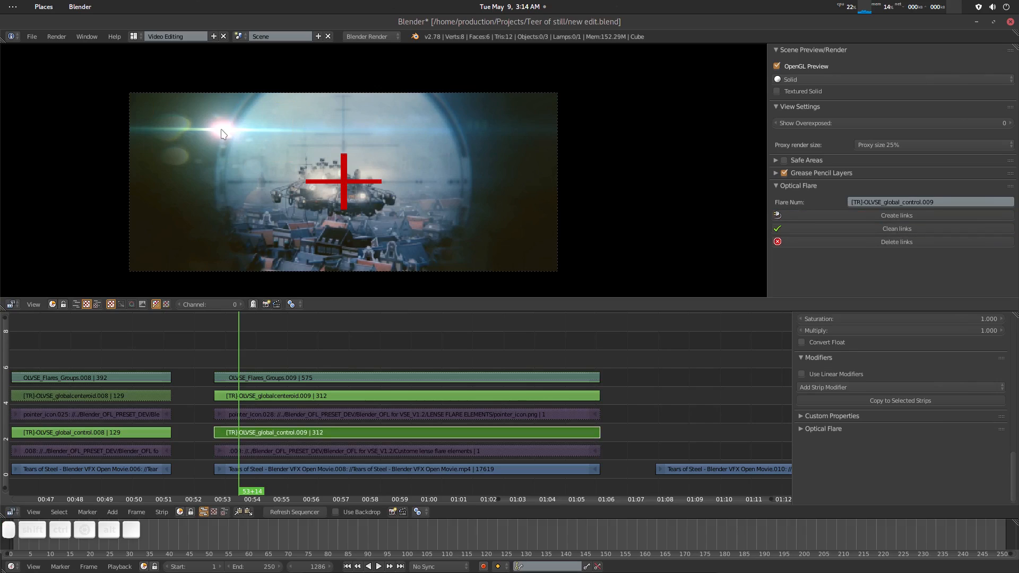
{"action": "key", "text": "g"}
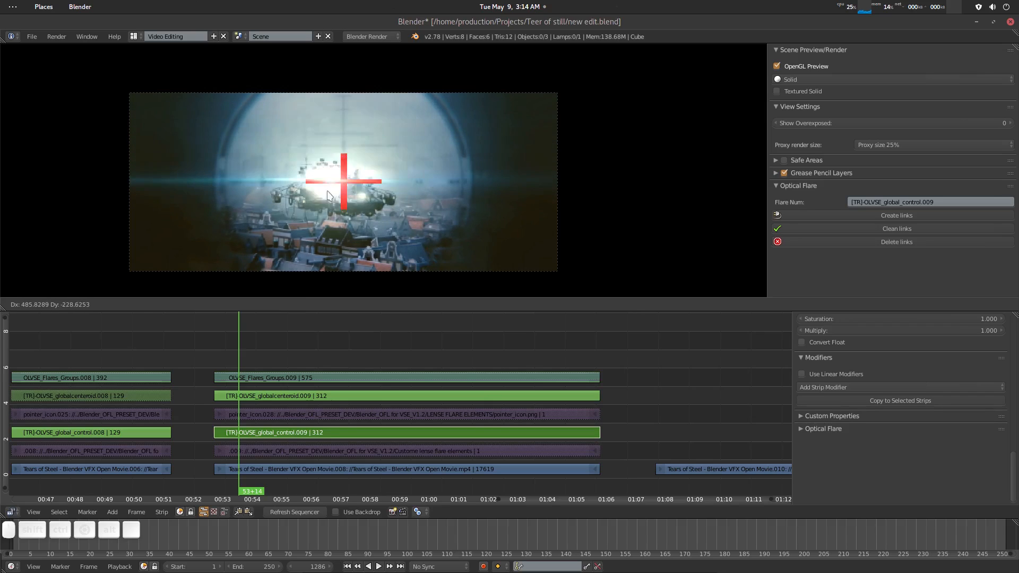
{"action": "left_click", "coordinate": [335, 192]}
{"action": "key", "text": "s"}
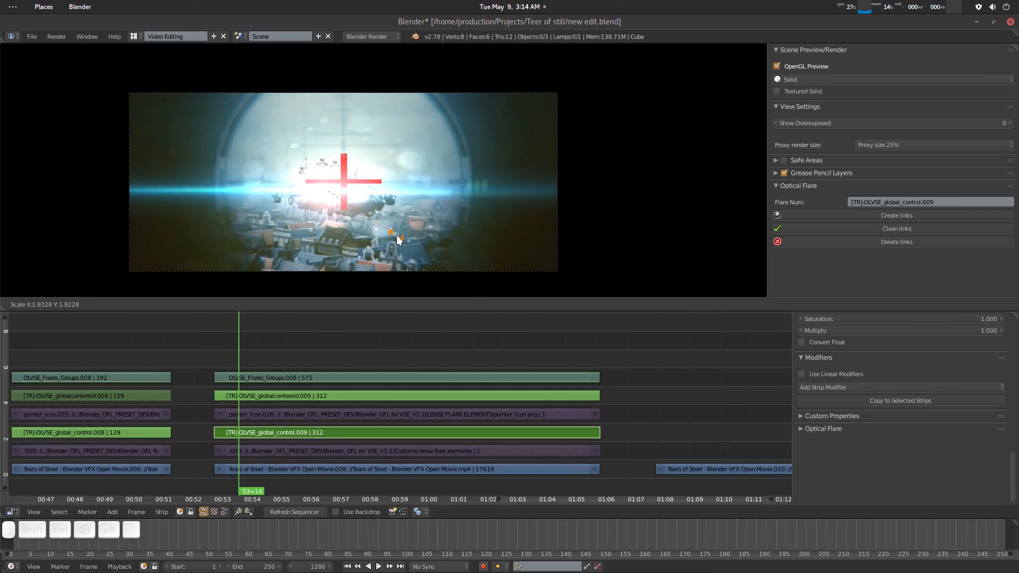
{"action": "left_click", "coordinate": [399, 236]}
Adjust the red centre cross of globalcenteroid.009 at the frame centre and mute its strip
{"action": "left_click", "coordinate": [283, 397]}
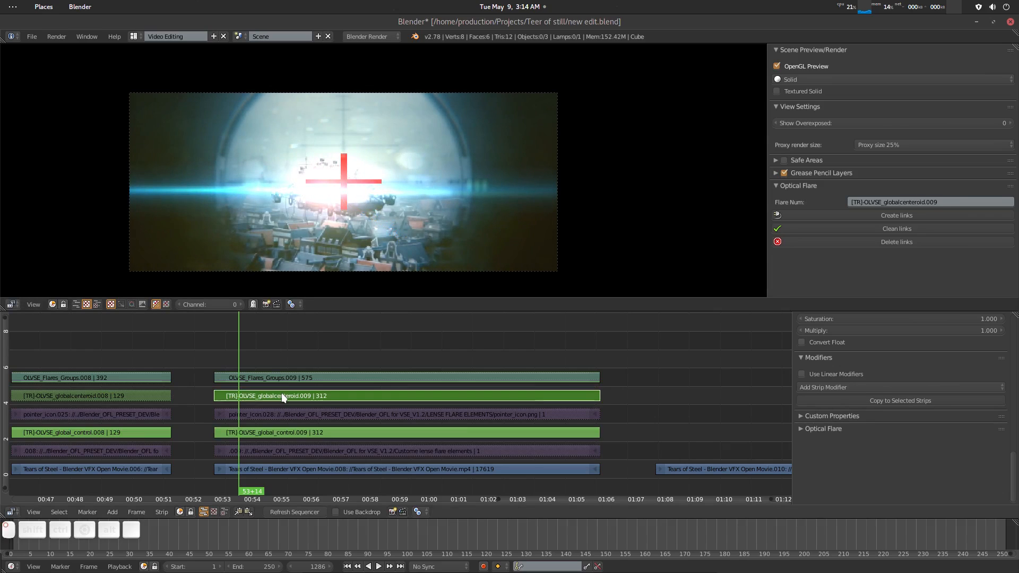
{"action": "left_click", "coordinate": [343, 158], "text": "alt"}
{"action": "left_click", "coordinate": [343, 158], "text": "alt"}
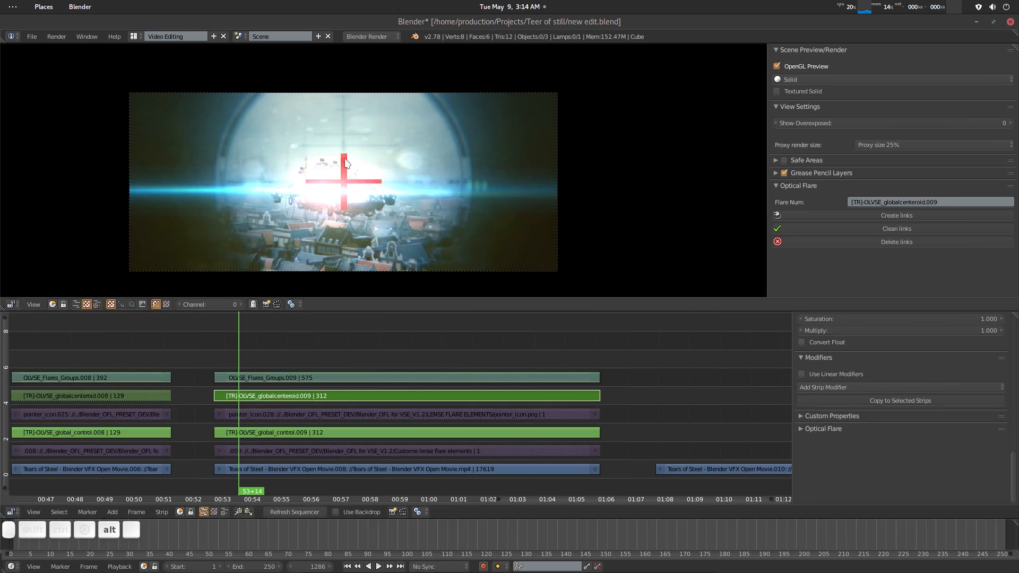
{"action": "key", "text": "g"}
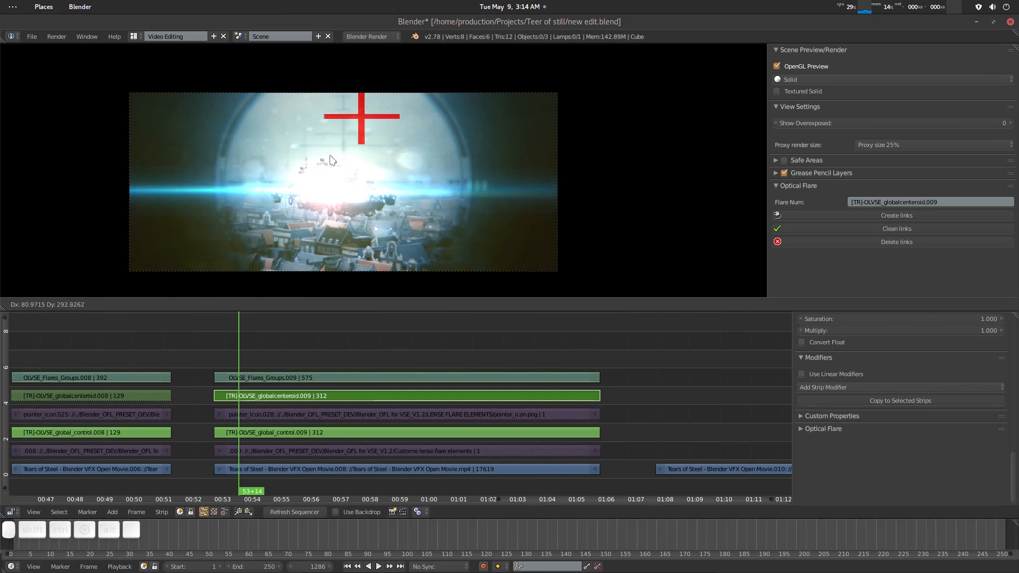
{"action": "left_click", "coordinate": [337, 186]}
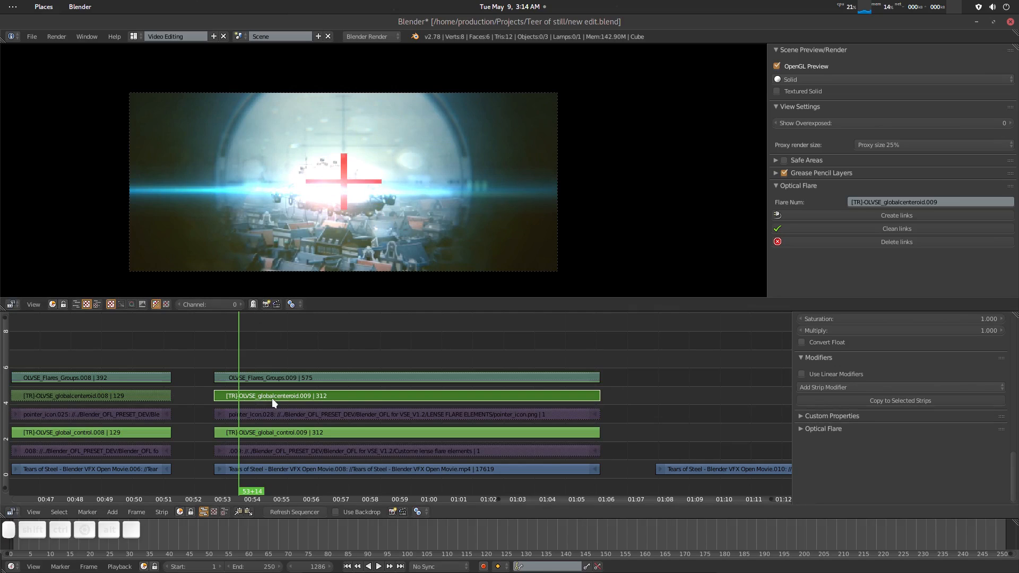
{"action": "key", "text": "h"}
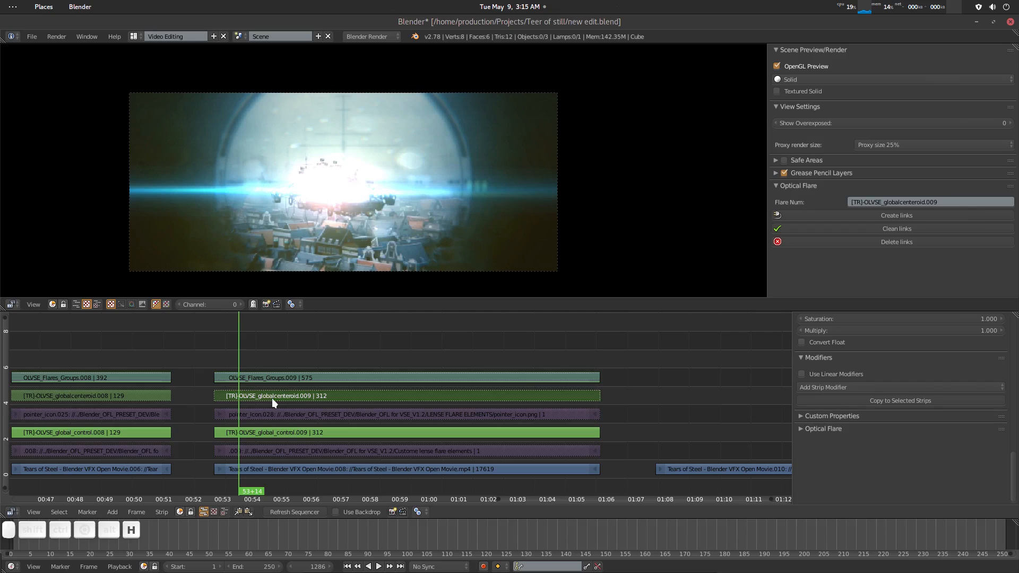
Scale the global_control.009 flare down by a factor of about 0.70
{"action": "right_click", "coordinate": [338, 191]}
{"action": "key", "text": "s"}
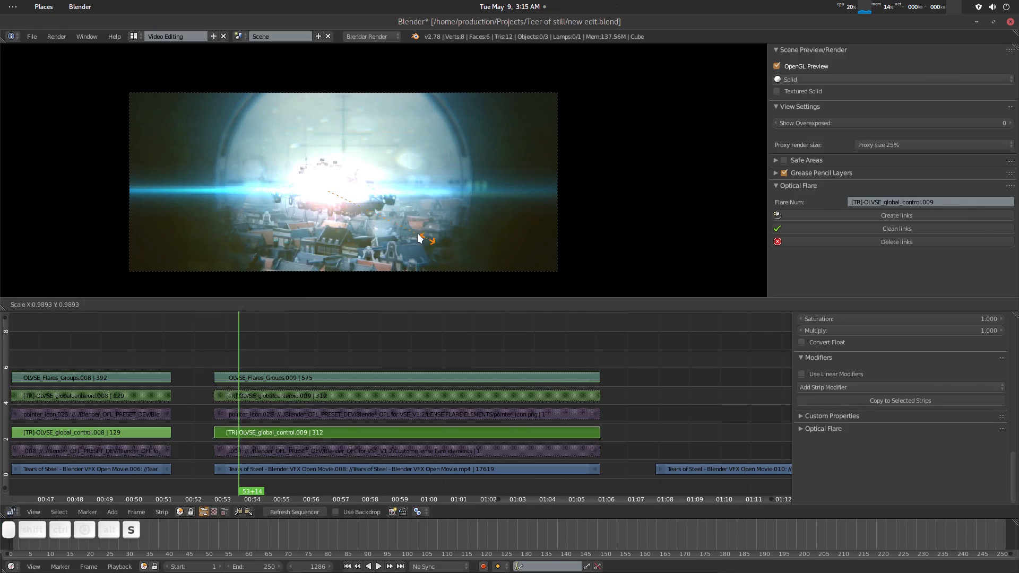
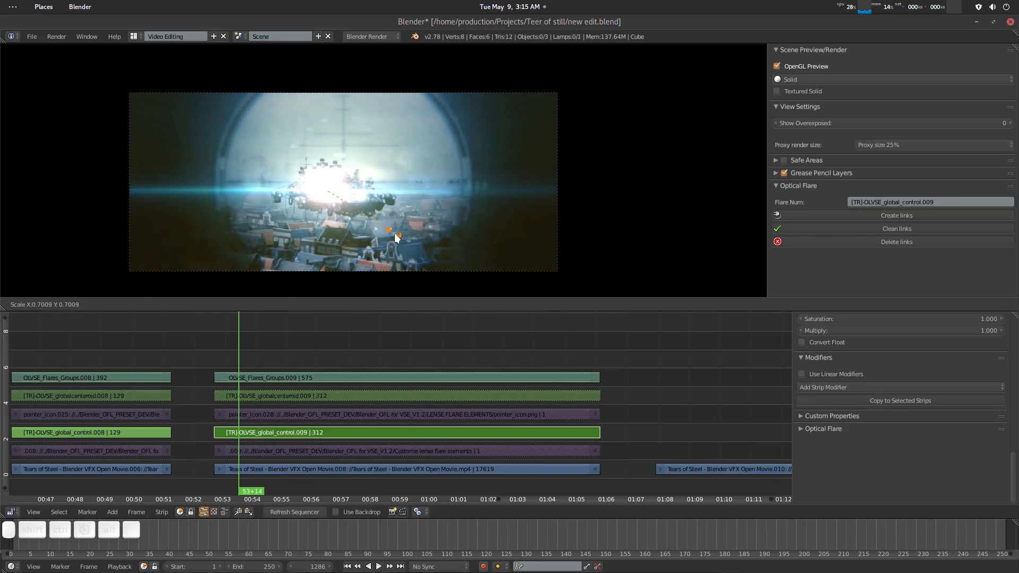
{"action": "left_click", "coordinate": [394, 234]}
{"action": "scroll", "coordinate": [394, 222], "scroll_direction": "up", "scroll_amount": 1}
{"action": "scroll", "coordinate": [393, 222], "scroll_direction": "down", "scroll_amount": 1}
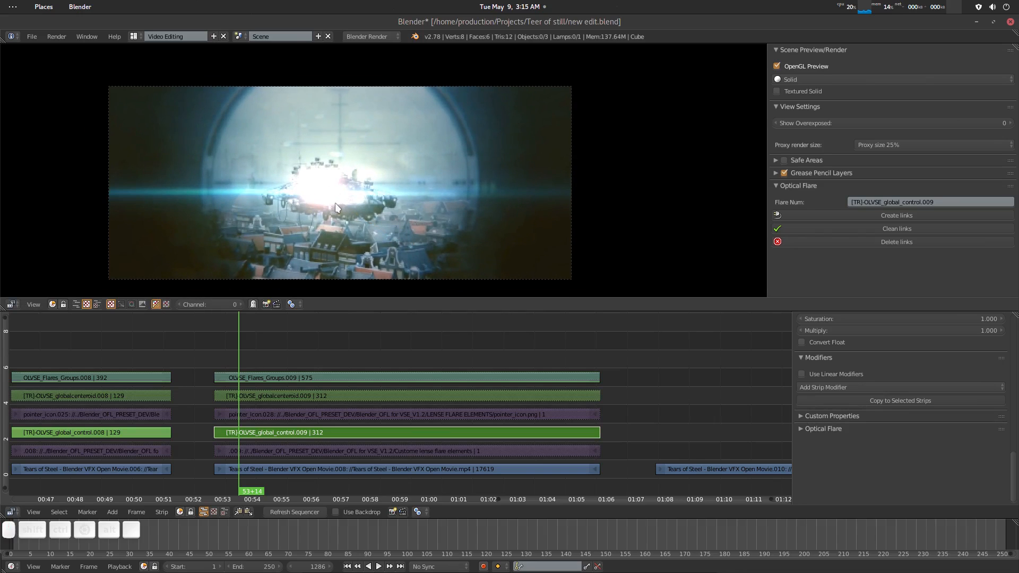
Shift the flare onto the middle of the airship and shrink it by a factor of about 0.57
{"action": "key", "text": "g"}
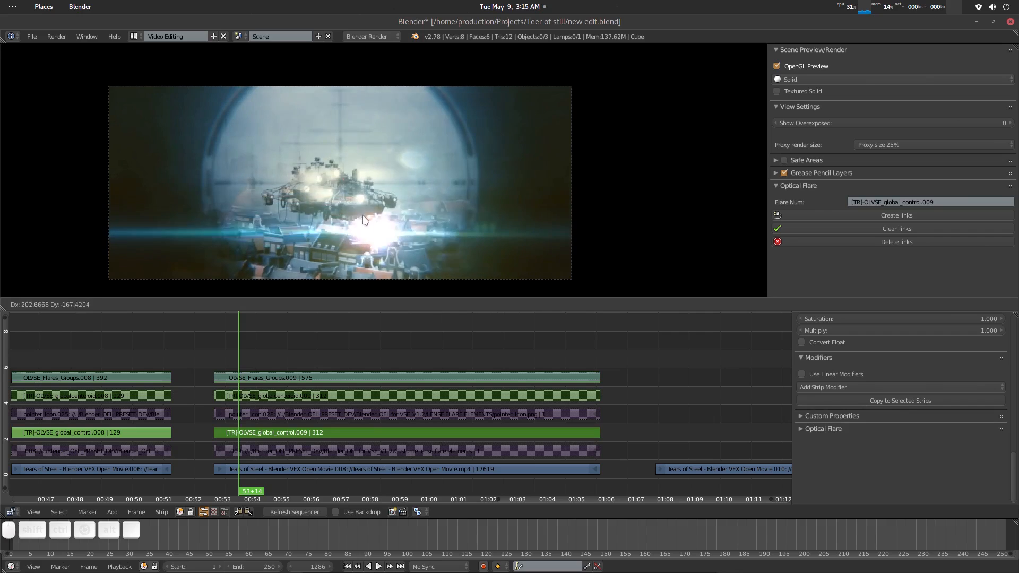
{"action": "key", "text": "s"}
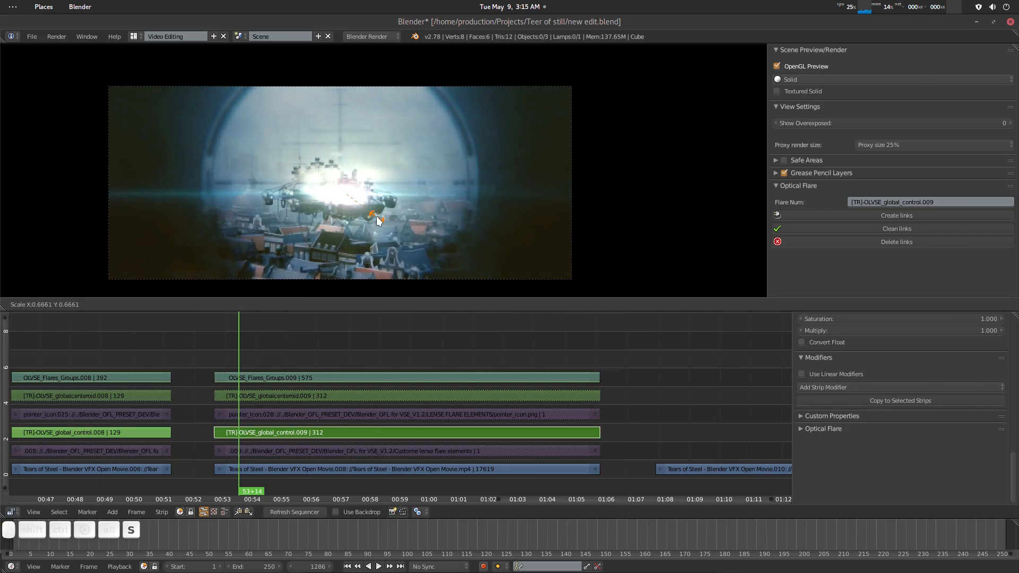
{"action": "left_click", "coordinate": [385, 233]}
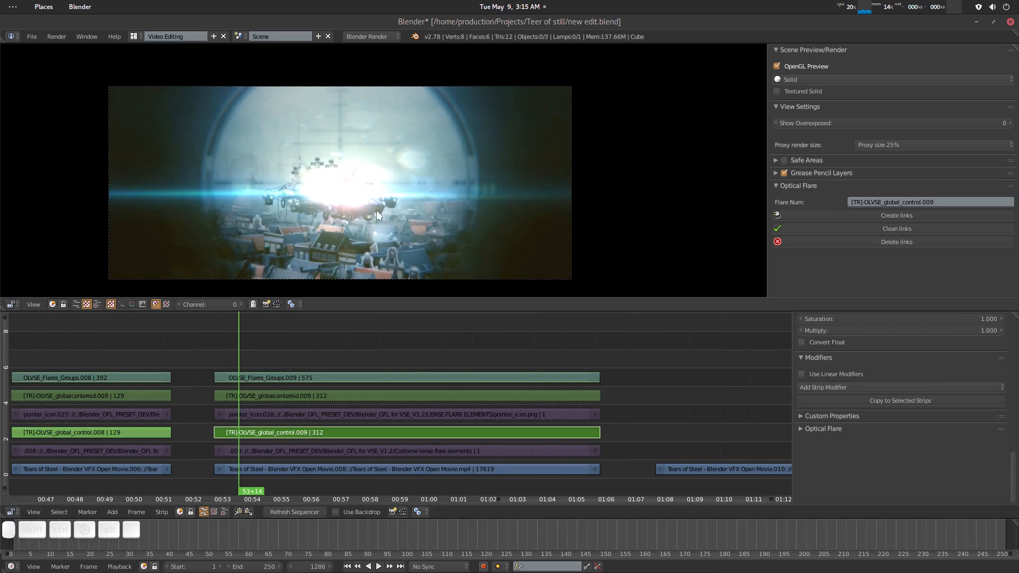
{"action": "key", "text": "s"}
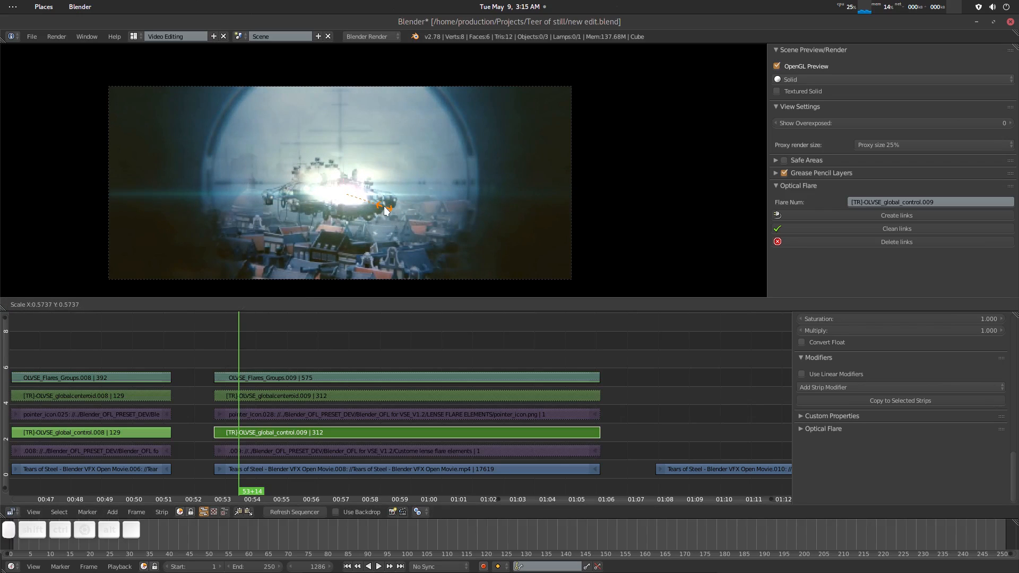
{"action": "left_click", "coordinate": [384, 208]}
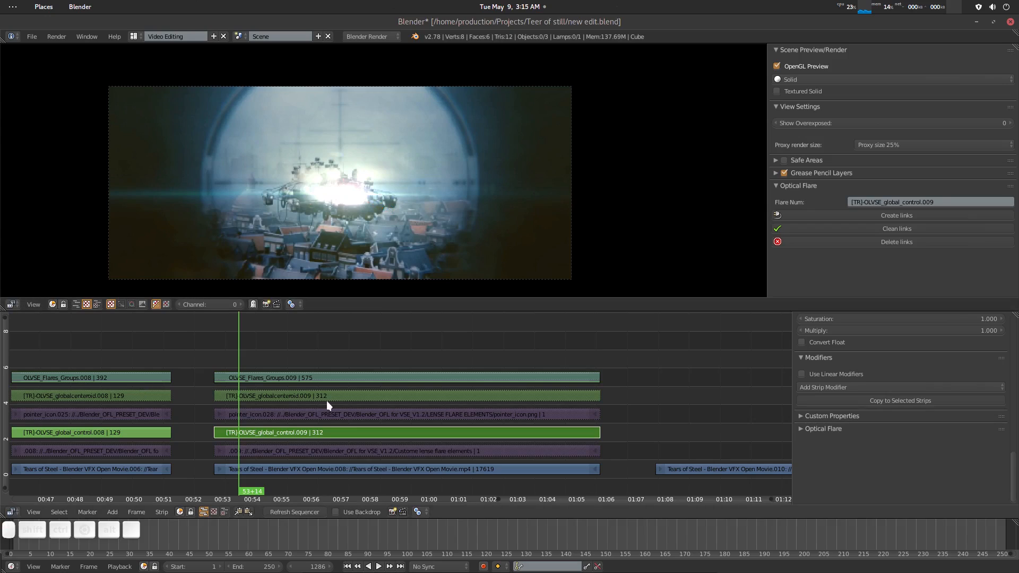
Open the OLVSE_Flares_Groups.009 meta strip and check its CoreObjects and Spreads groups for the bright core
{"action": "left_click", "coordinate": [277, 377]}
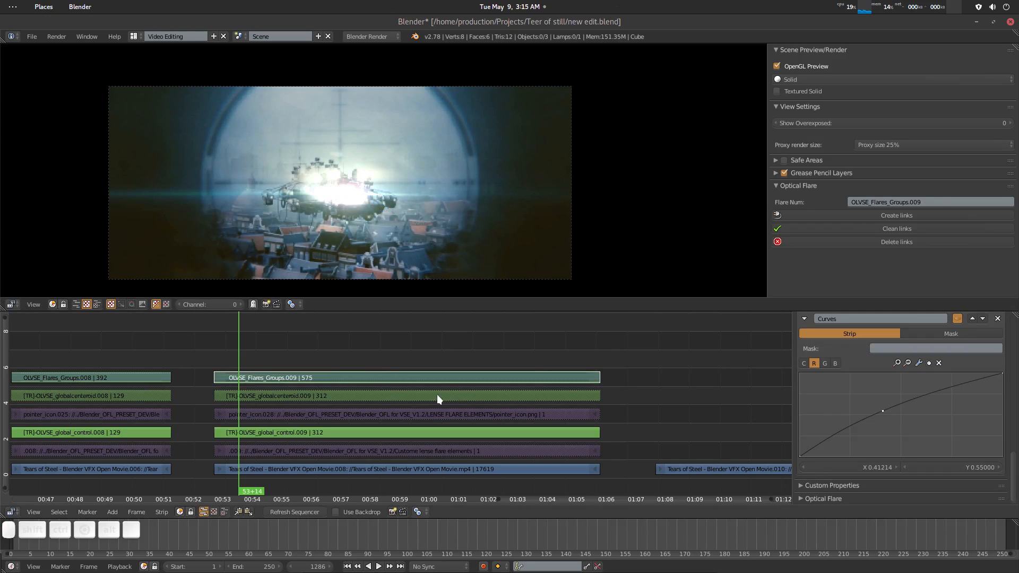
{"action": "key", "text": "Tab"}
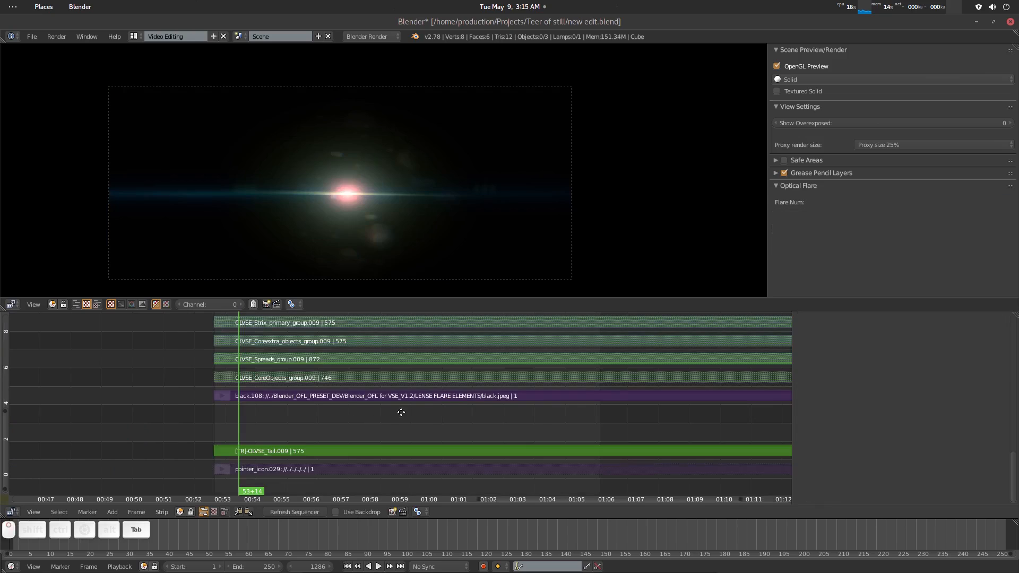
{"action": "middle_click_drag", "start_coordinate": [399, 409], "coordinate": [354, 419]}
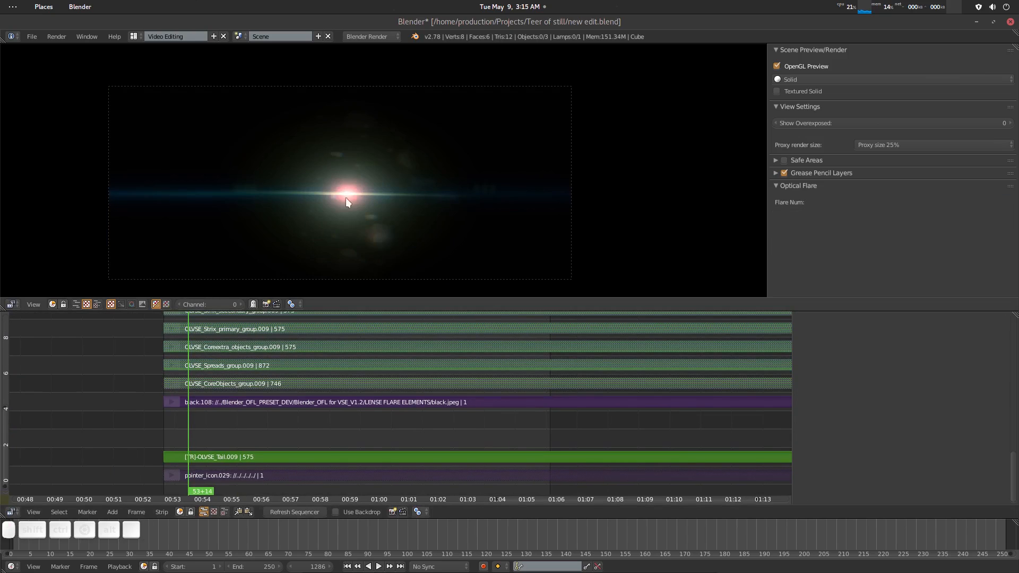
{"action": "middle_click_drag", "start_coordinate": [250, 377], "coordinate": [248, 396]}
{"action": "left_click", "coordinate": [239, 403]}
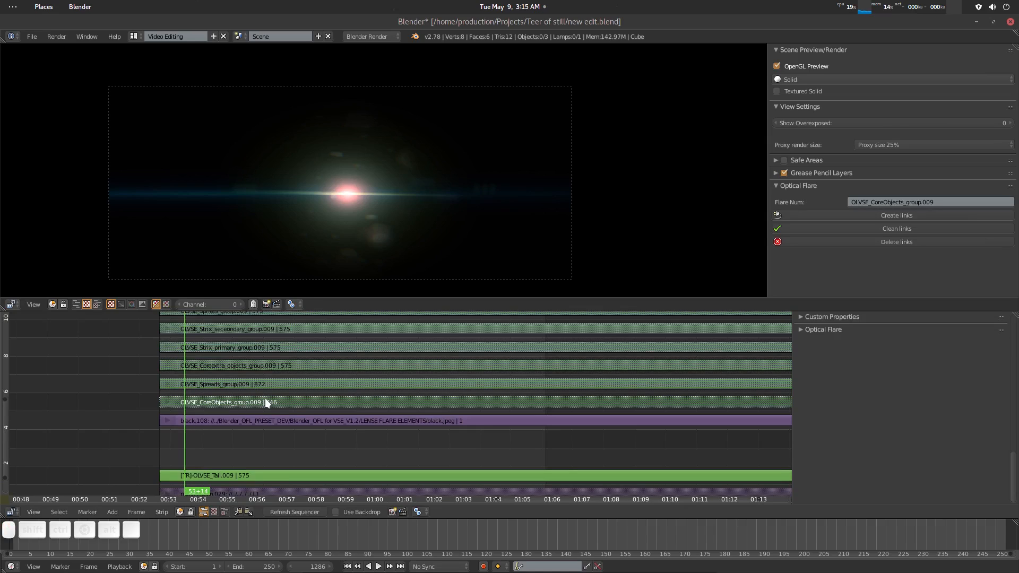
{"action": "left_click", "coordinate": [248, 388]}
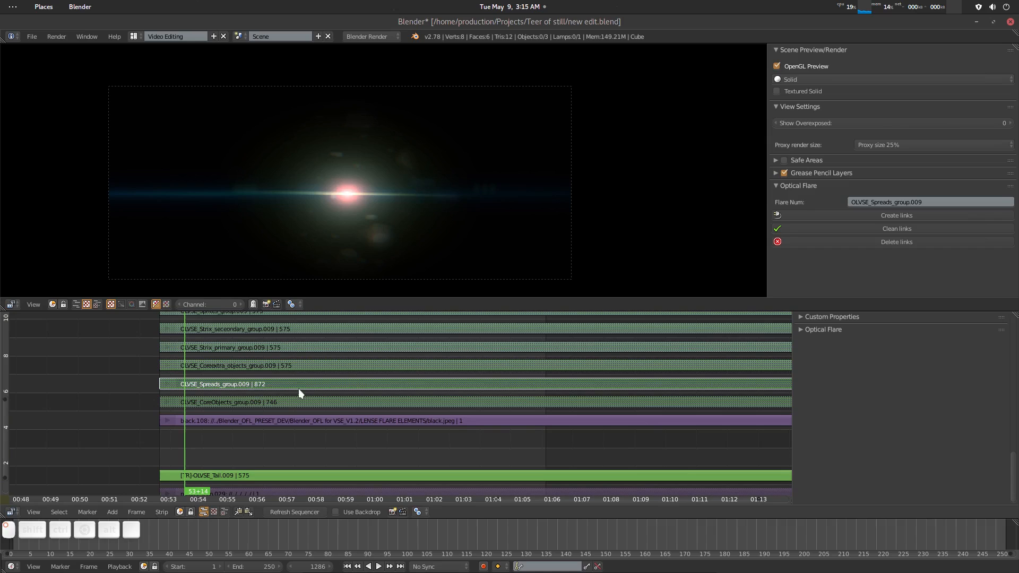
{"action": "left_click", "coordinate": [241, 404]}
Mute the OLVSE_Coreextra_objects_group.009 strip, comparing the flare with and without it, and return to the main sequence
{"action": "middle_click_drag", "start_coordinate": [256, 351], "coordinate": [278, 421]}
{"action": "left_click", "coordinate": [241, 442]}
{"action": "key", "text": "h"}
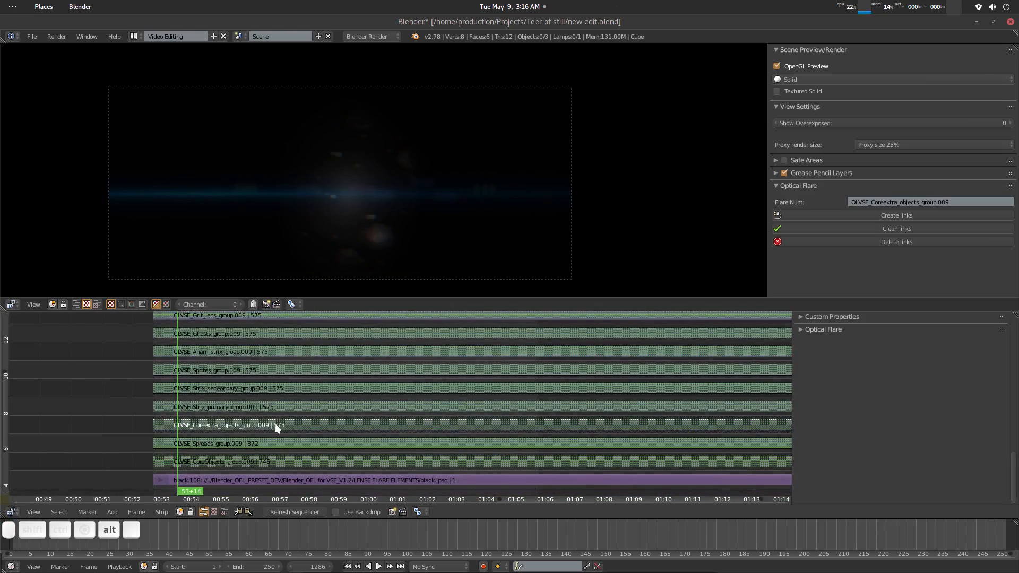
{"action": "key", "text": "alt+h"}
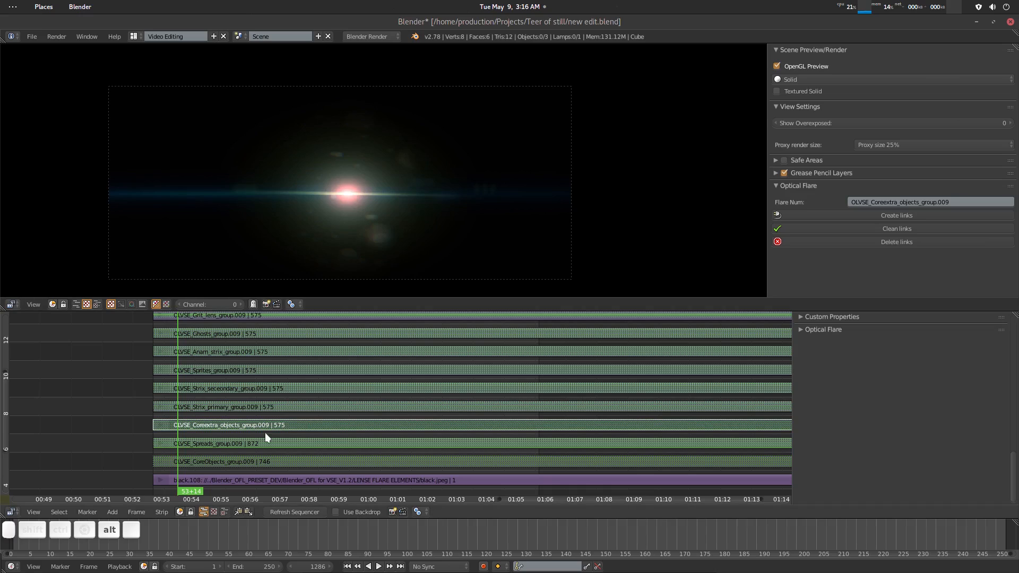
{"action": "key", "text": "h"}
{"action": "middle_click_drag", "start_coordinate": [381, 419], "coordinate": [367, 407]}
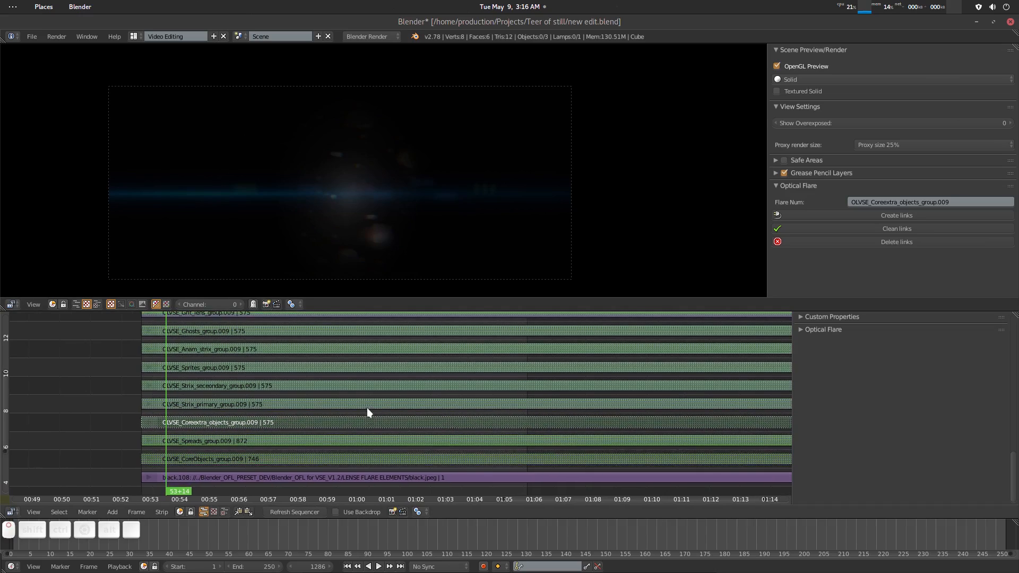
{"action": "key", "text": "Tab"}
{"action": "key", "text": "Tab"}
{"action": "right_click", "coordinate": [100, 419]}
{"action": "key", "text": "Tab"}
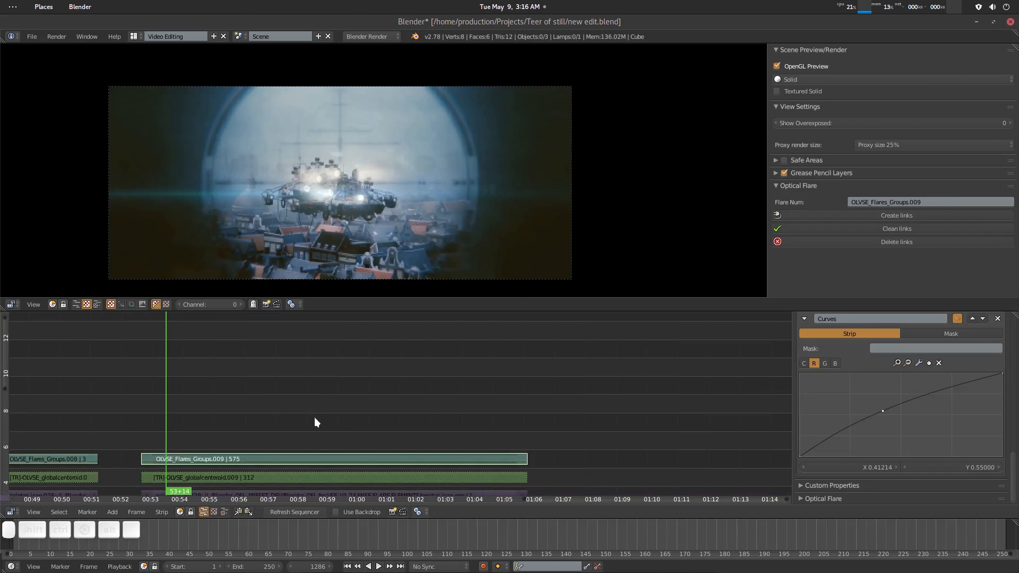
{"action": "middle_click_drag", "start_coordinate": [315, 417], "coordinate": [363, 356]}
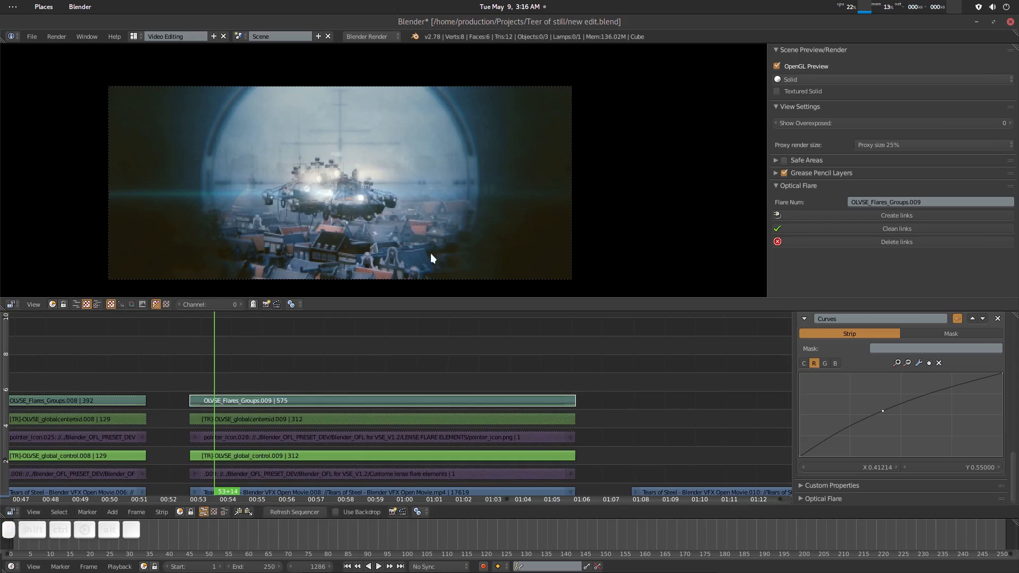
Reposition the global_control.009 flare over the middle of the airship
{"action": "right_click", "coordinate": [338, 185]}
{"action": "key", "text": "g"}
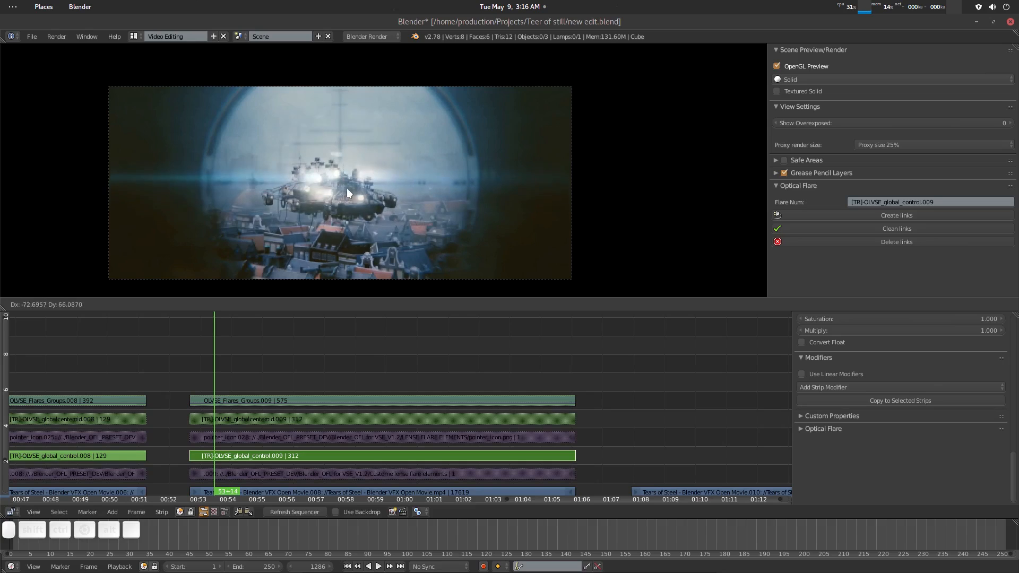
{"action": "left_click", "coordinate": [336, 194]}
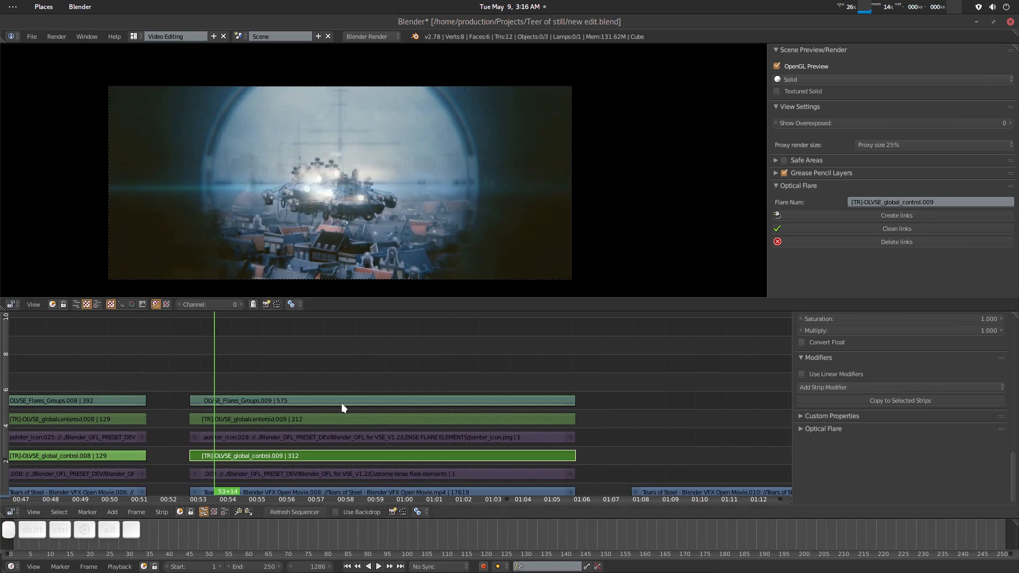
Unmute the OLVSE_Coreextra_objects_group.009 strip inside the OLVSE_Flares_Groups.009 meta strip
{"action": "right_click", "coordinate": [284, 399]}
{"action": "key", "text": "Tab"}
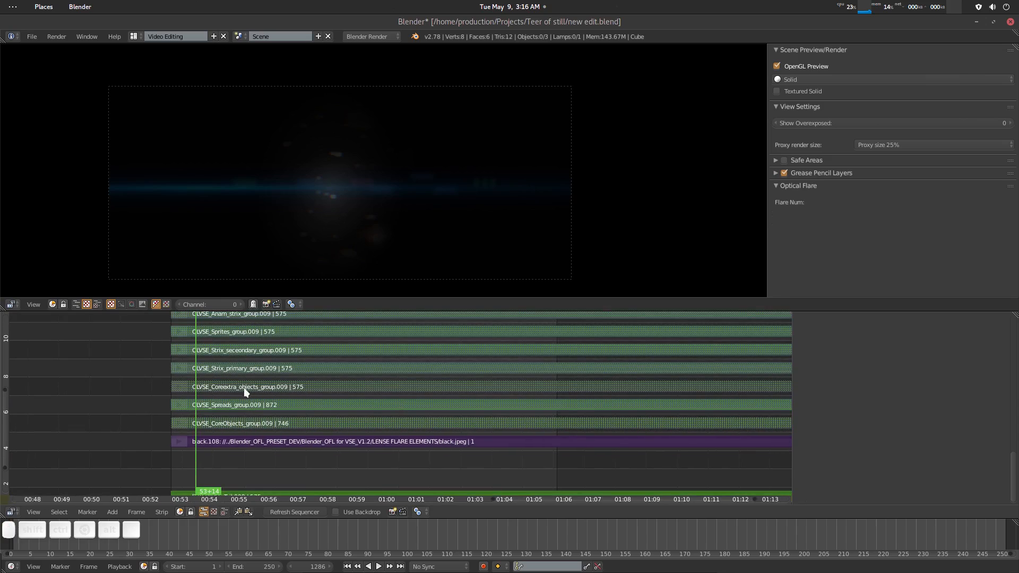
{"action": "right_click", "coordinate": [246, 388]}
{"action": "key", "text": "h"}
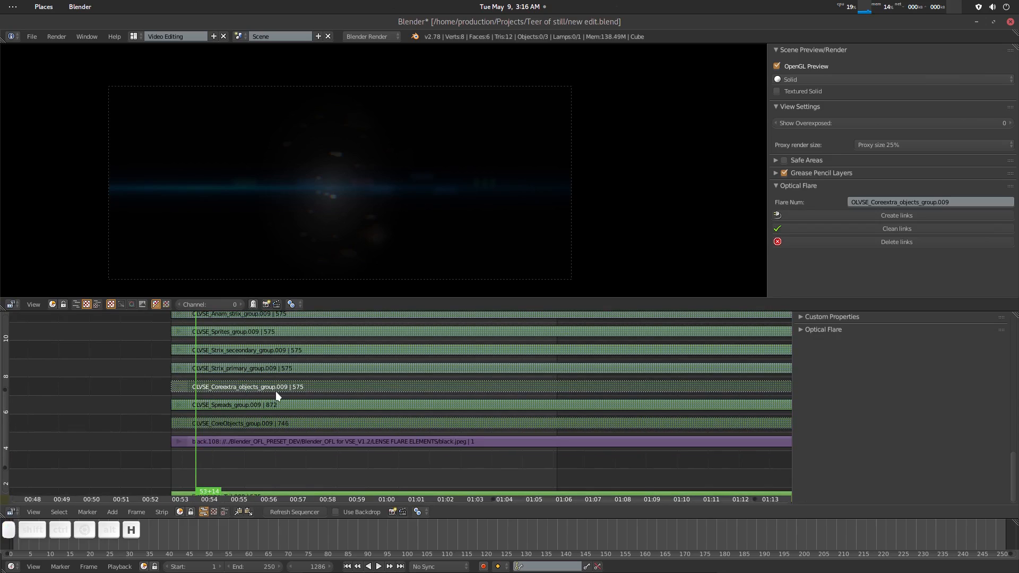
{"action": "key", "text": "alt+h"}
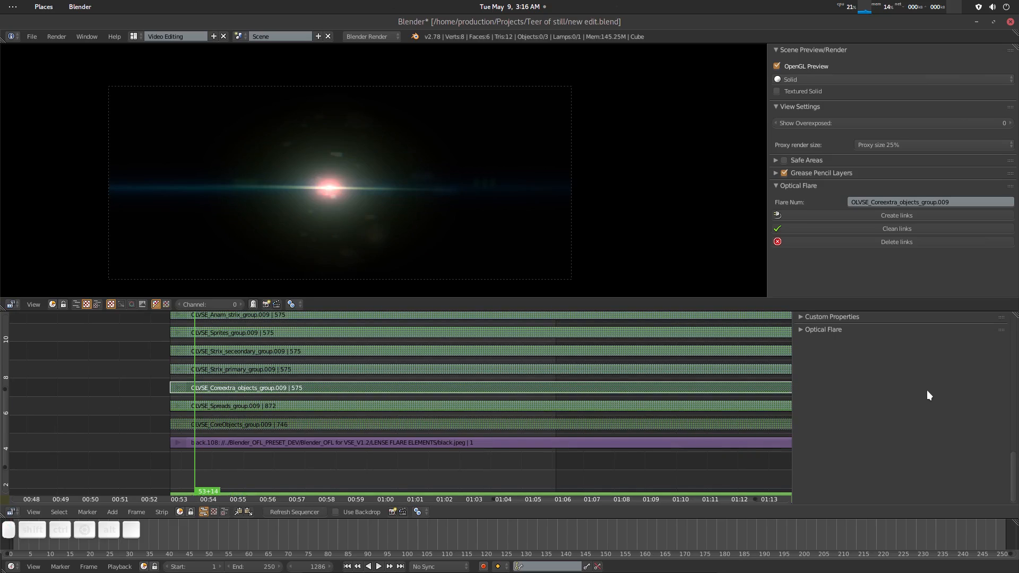
Lower the Coreextra_objects_group.009 strip's opacity to about 0.641 and return to the main sequence
{"action": "scroll", "coordinate": [928, 395], "scroll_direction": "up", "scroll_amount": 5}
{"action": "scroll", "coordinate": [927, 390], "scroll_direction": "up", "scroll_amount": 8}
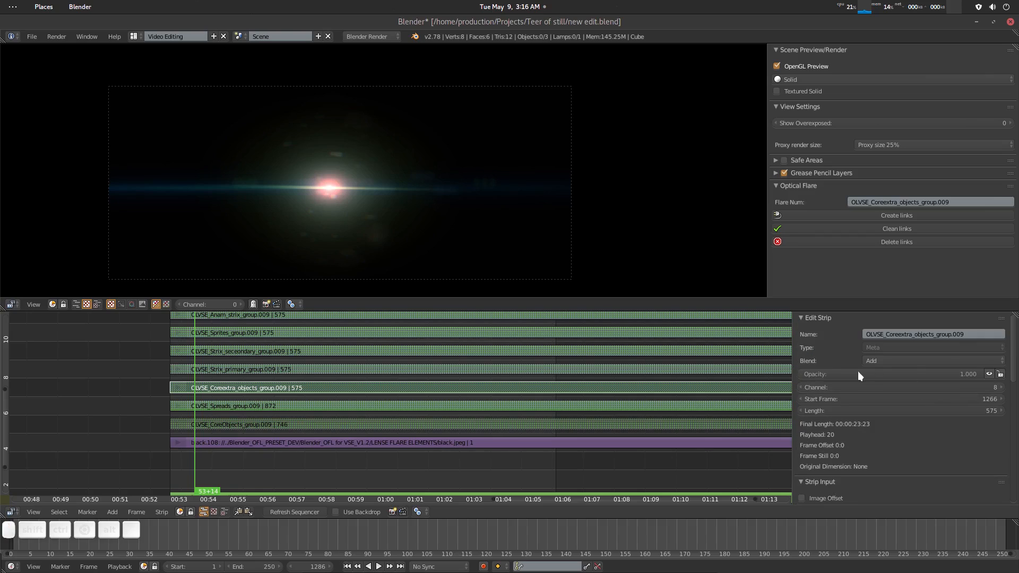
{"action": "left_click_drag", "start_coordinate": [925, 375], "coordinate": [860, 375]}
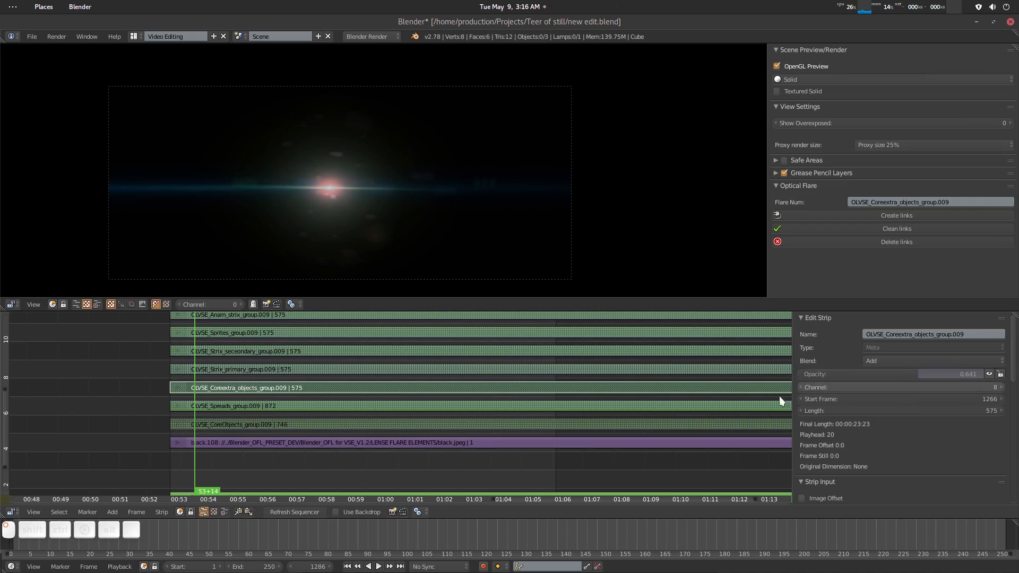
{"action": "middle_click_drag", "start_coordinate": [408, 465], "coordinate": [395, 460]}
{"action": "left_click", "coordinate": [432, 464]}
{"action": "key", "text": "Tab"}
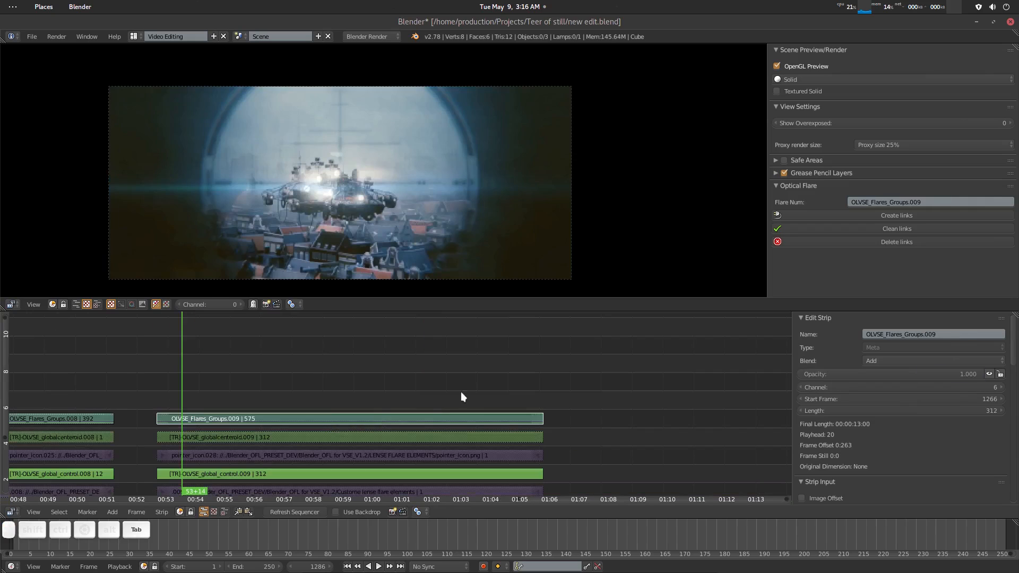
Scale the global_control.009 flare up by a factor of about 1.12
{"action": "middle_click_drag", "start_coordinate": [366, 387], "coordinate": [403, 382]}
{"action": "right_click", "coordinate": [325, 187]}
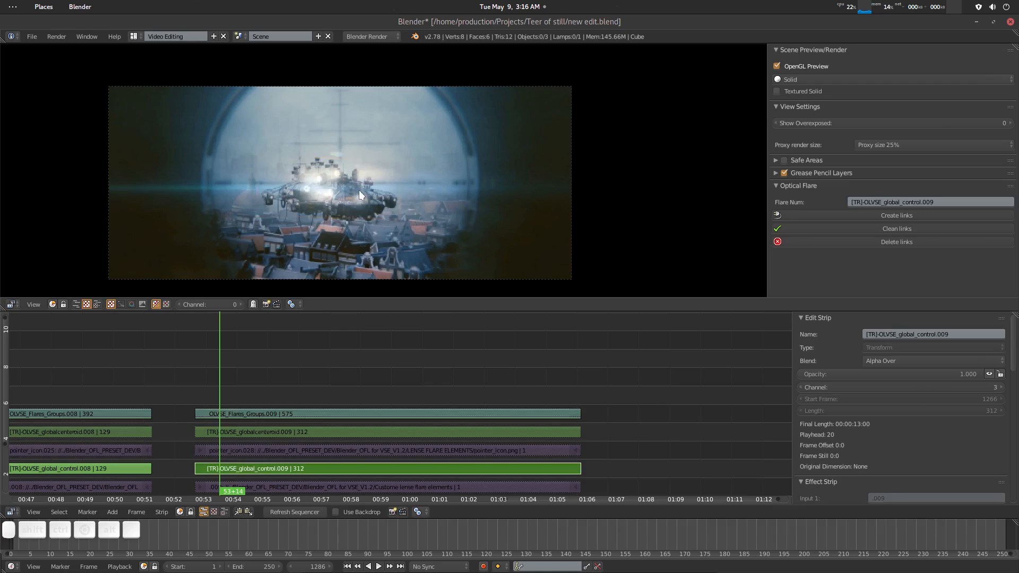
{"action": "key", "text": "s"}
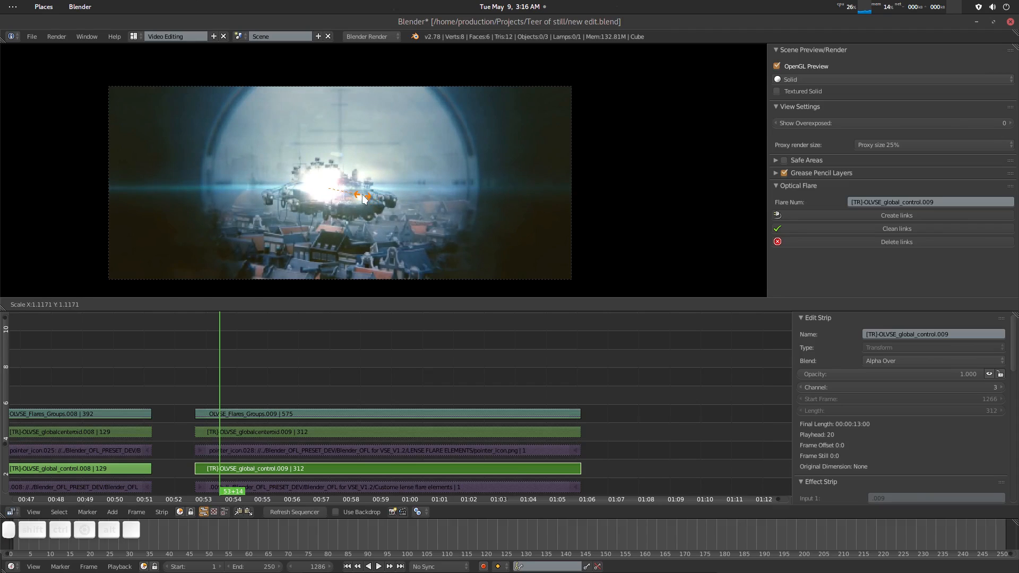
{"action": "left_click", "coordinate": [363, 198]}
{"action": "middle_click_drag", "start_coordinate": [345, 319], "coordinate": [358, 292]}
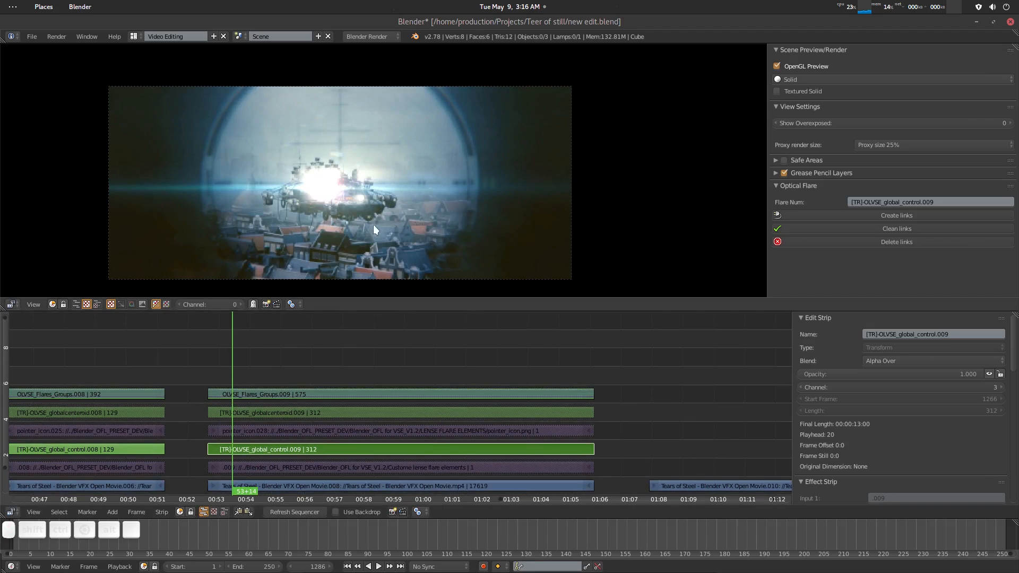
Open the nested OLVSE_Grit_lens_group.009 meta strip inside the airship's flare group and select its OLVSE_Grit_Texture.009 strip
{"action": "key", "text": "r"}
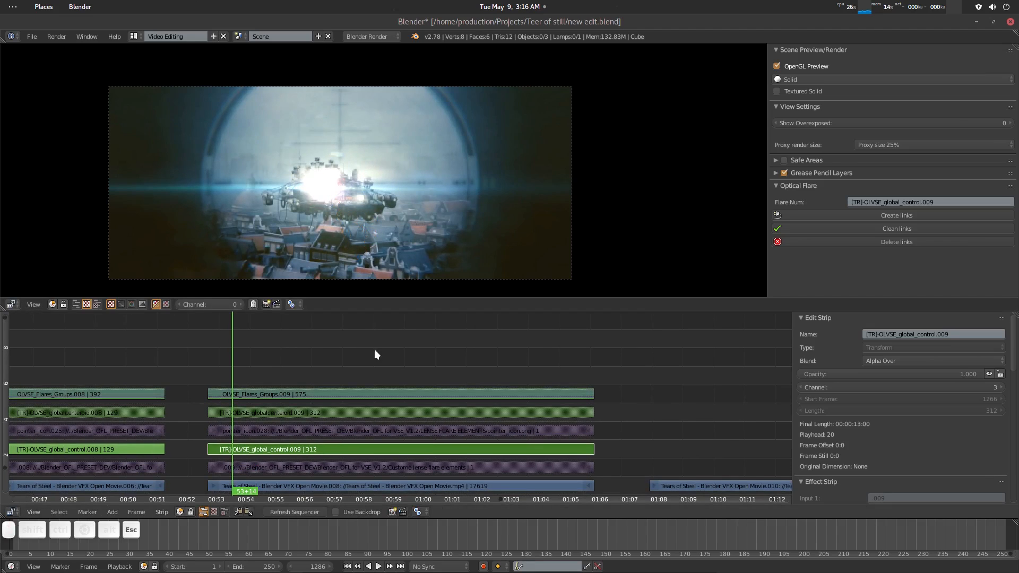
{"action": "left_click", "coordinate": [326, 367]}
{"action": "key", "text": "Tab"}
{"action": "middle_click_drag", "start_coordinate": [268, 443], "coordinate": [253, 365]}
{"action": "right_click", "coordinate": [223, 392]}
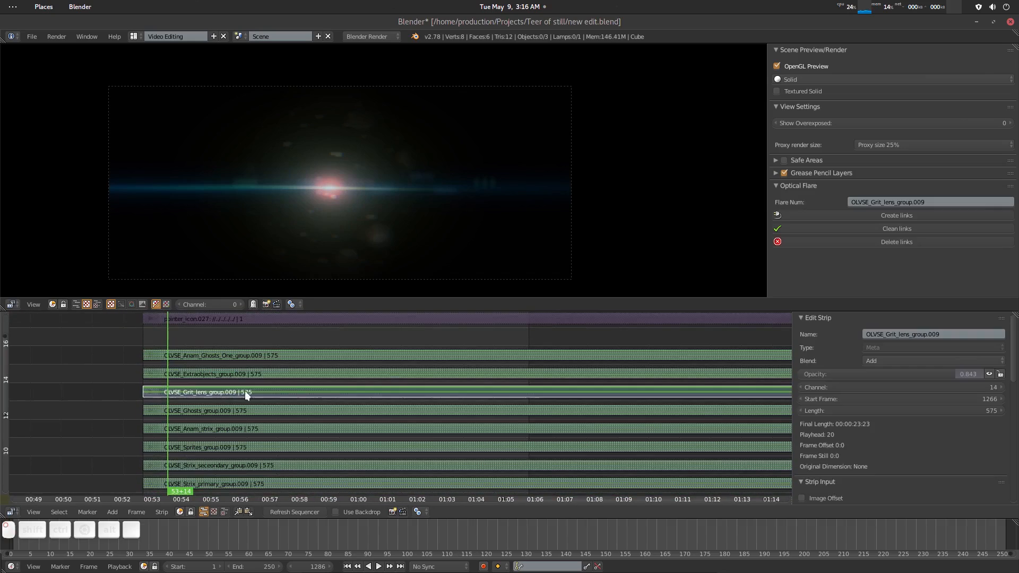
{"action": "key", "text": "Tab"}
{"action": "middle_click_drag", "start_coordinate": [272, 407], "coordinate": [309, 380]}
{"action": "right_click", "coordinate": [257, 430]}
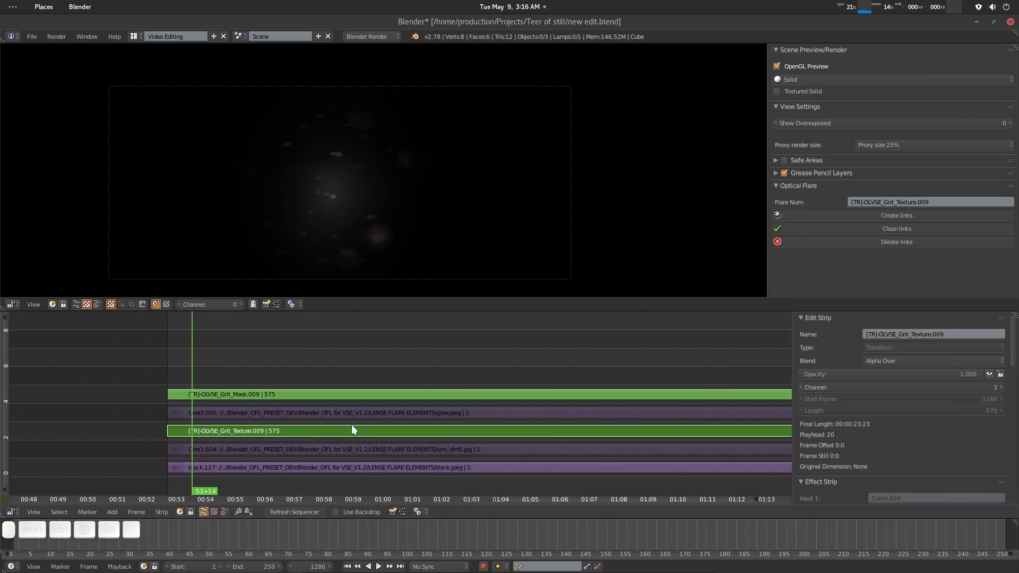
Replace the grit texture's source image lens_dirt6.jpg with lens_dirt5.jpg, and return to the main sequence
{"action": "scroll", "coordinate": [918, 458], "scroll_direction": "down", "scroll_amount": 10}
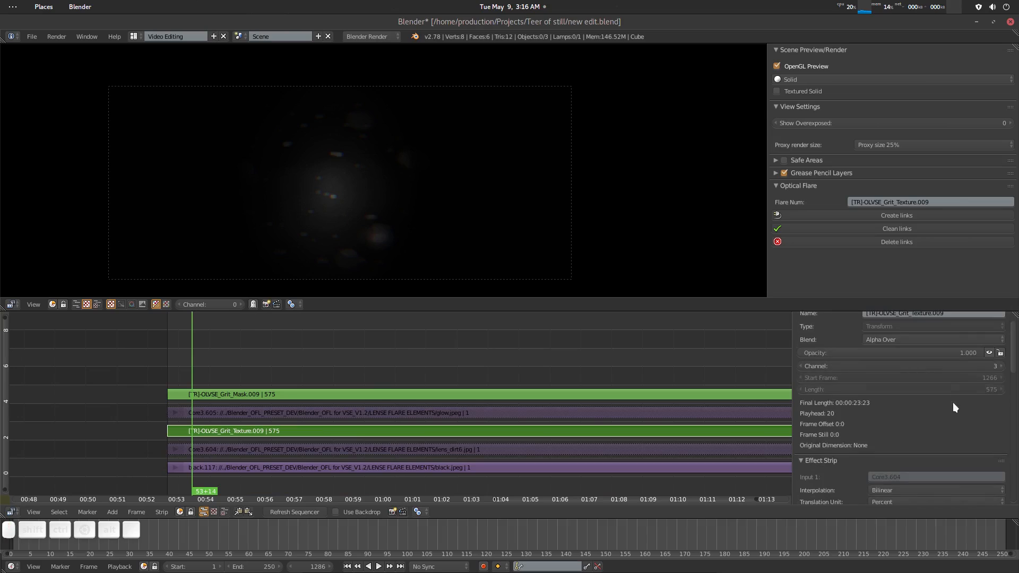
{"action": "scroll", "coordinate": [954, 416], "scroll_direction": "down", "scroll_amount": 12}
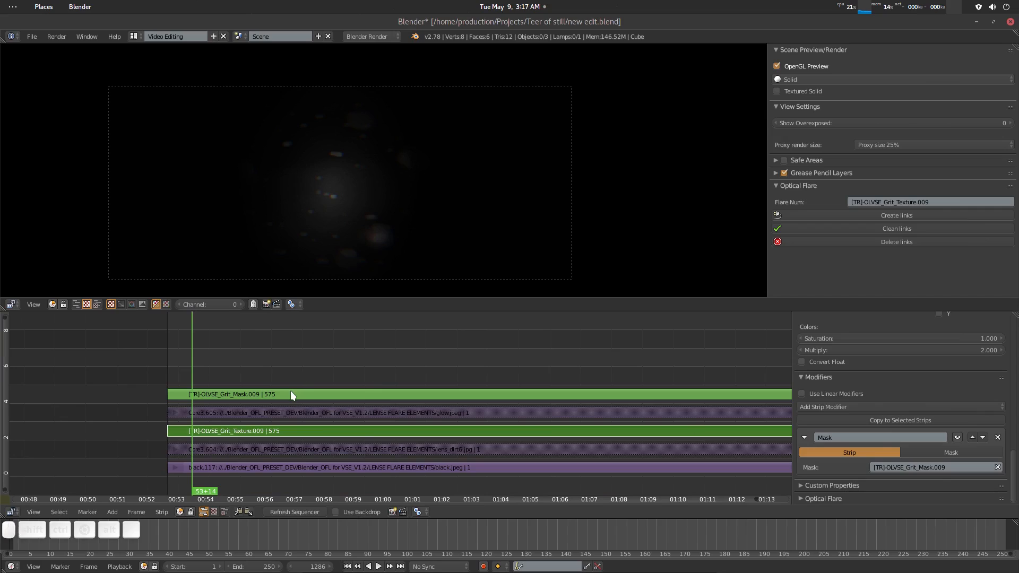
{"action": "scroll", "coordinate": [887, 425], "scroll_direction": "up", "scroll_amount": 8}
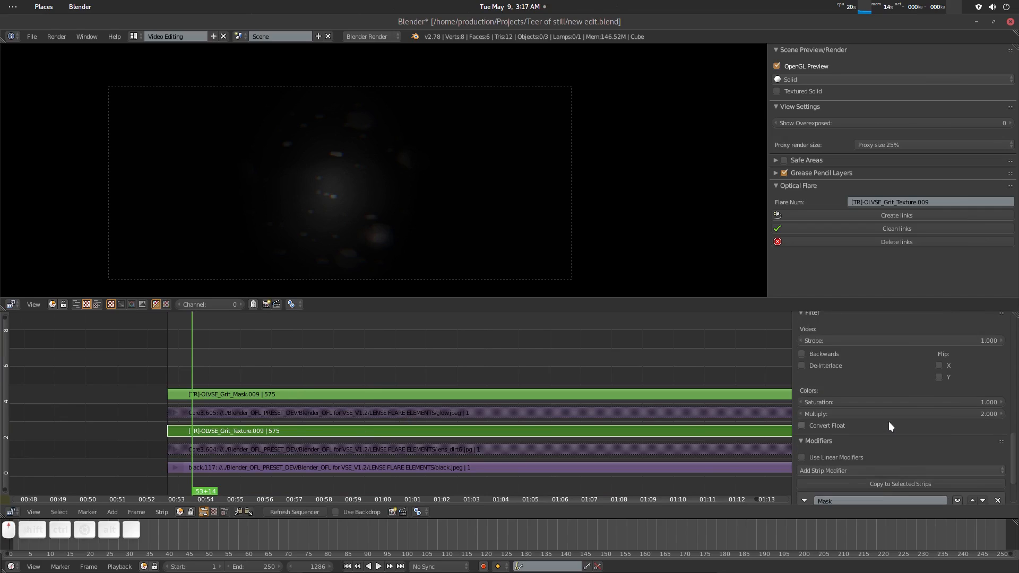
{"action": "left_click", "coordinate": [277, 453]}
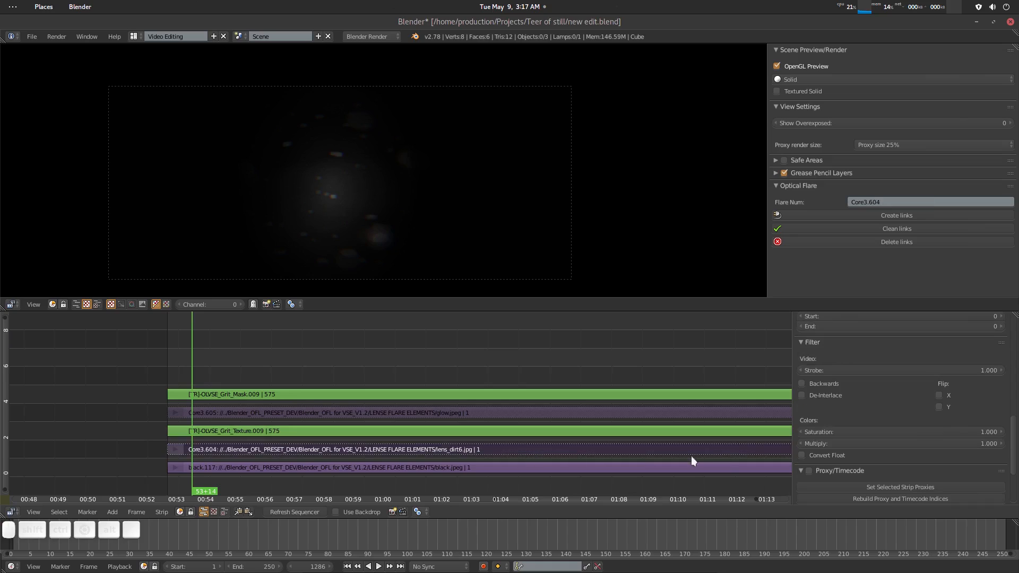
{"action": "scroll", "coordinate": [892, 413], "scroll_direction": "up", "scroll_amount": 5}
{"action": "left_click", "coordinate": [894, 420]}
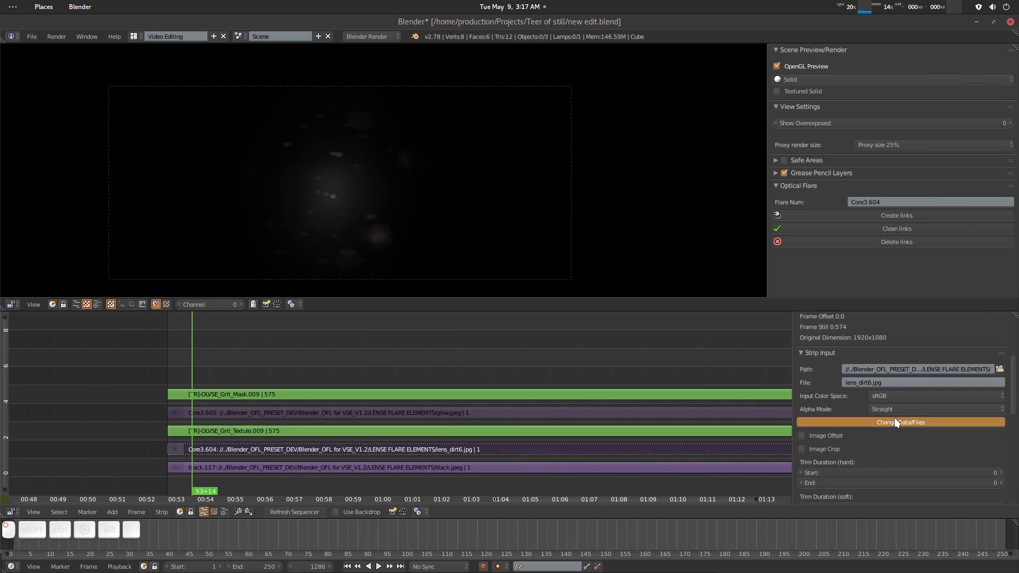
{"action": "left_click", "coordinate": [179, 51]}
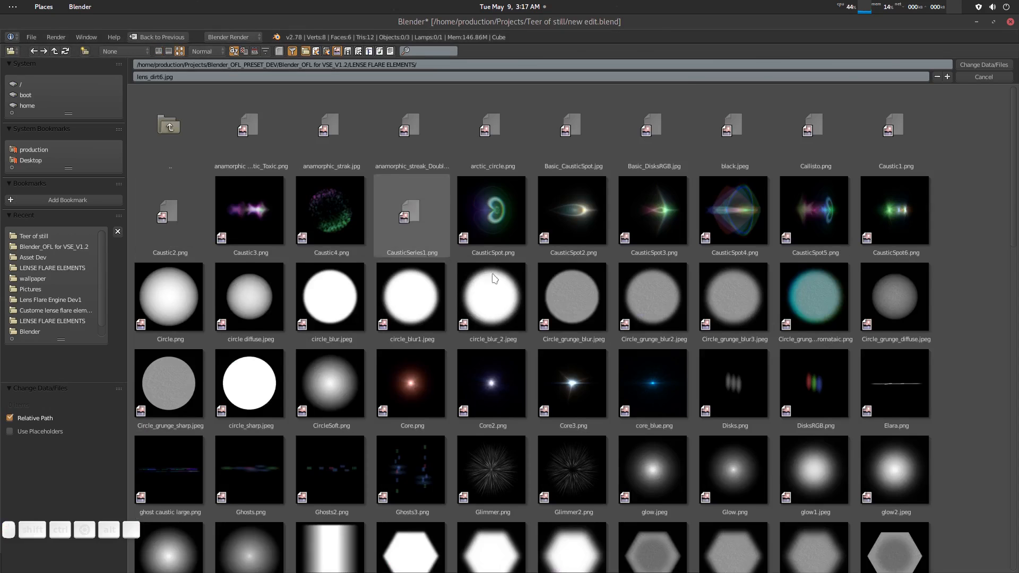
{"action": "scroll", "coordinate": [608, 346], "scroll_direction": "down", "scroll_amount": 6}
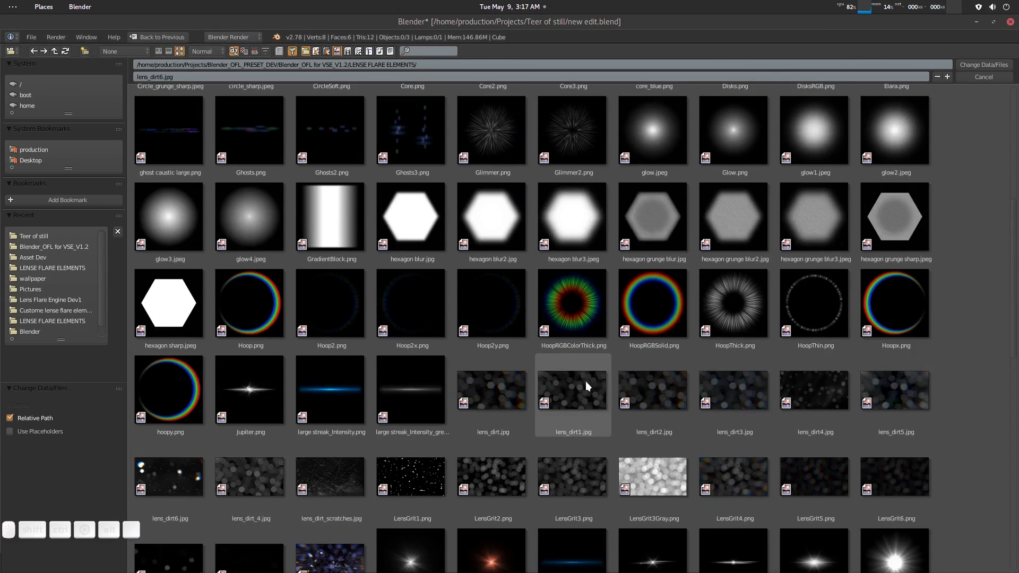
{"action": "double_click", "coordinate": [877, 390]}
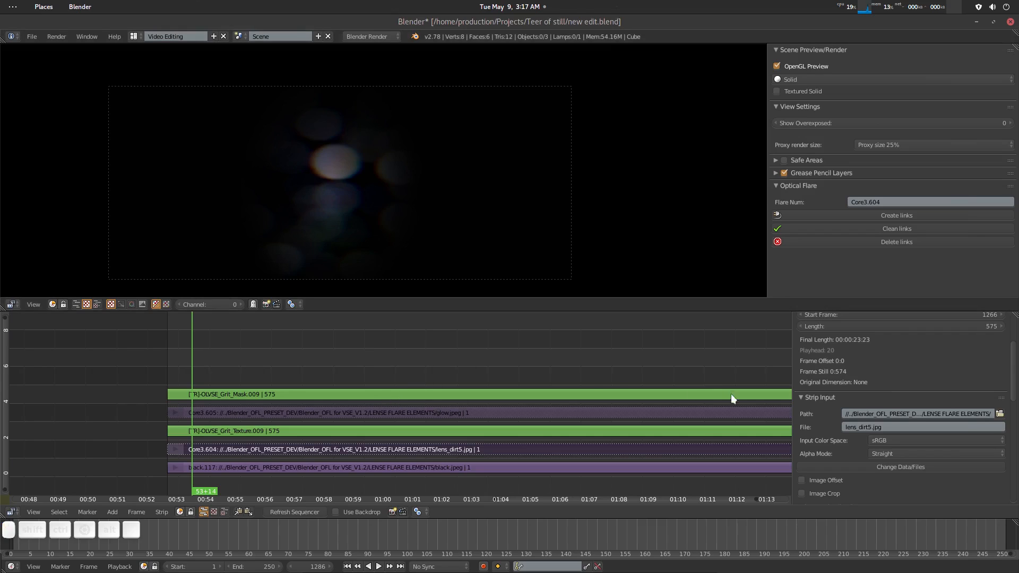
{"action": "key", "text": "Tab"}
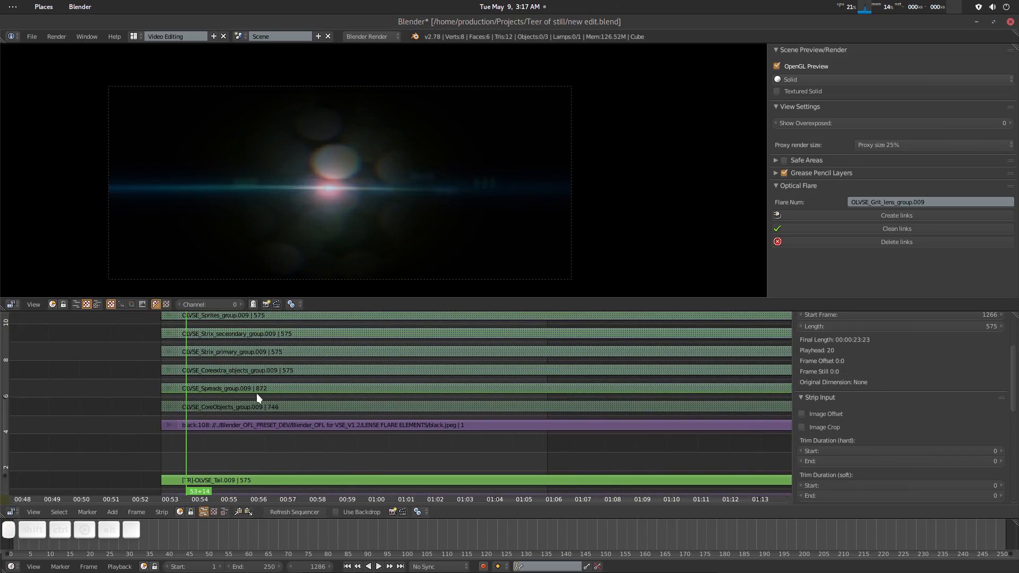
{"action": "key", "text": "Tab"}
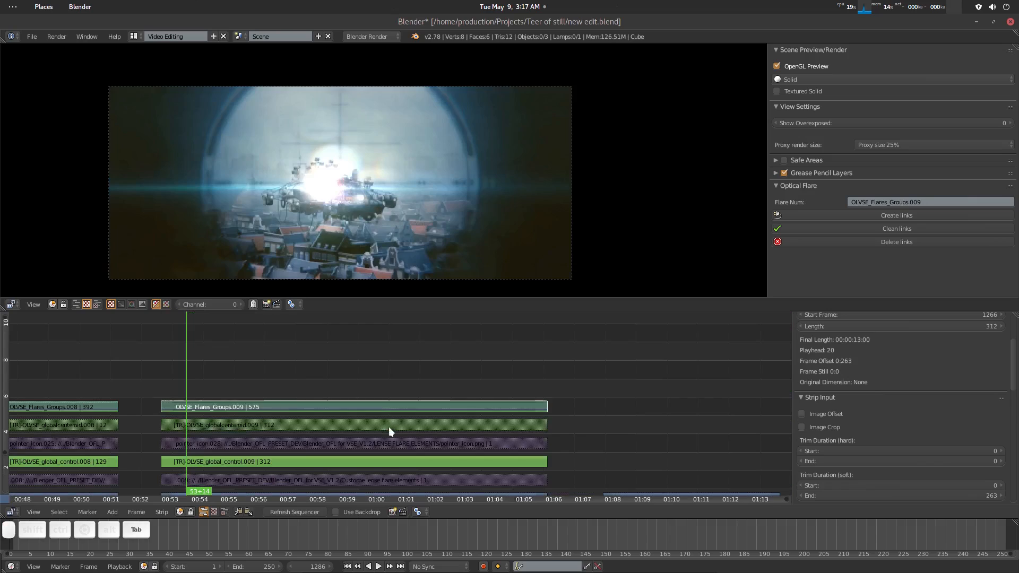
Move the global_control.009 flare to about X -0.64, Y -1.63 on the airship and shrink it
{"action": "middle_click_drag", "start_coordinate": [381, 383], "coordinate": [394, 373]}
{"action": "left_click", "coordinate": [378, 453]}
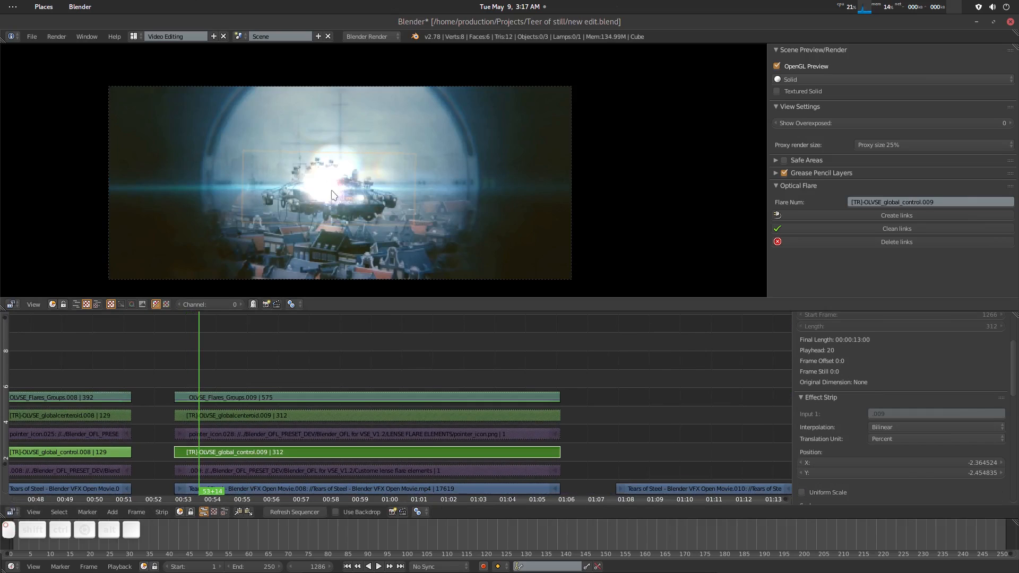
{"action": "key", "text": "g"}
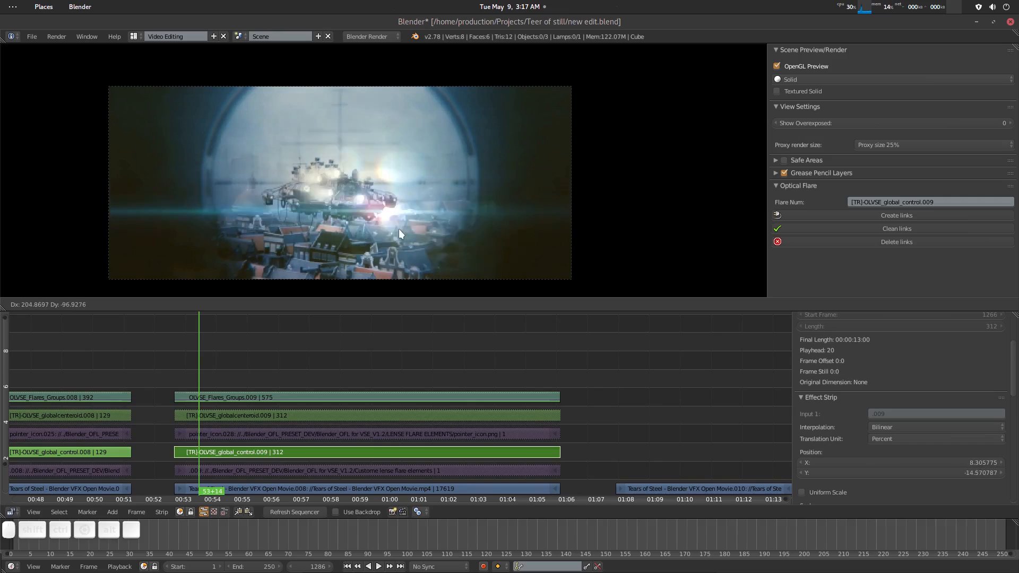
{"action": "left_click", "coordinate": [416, 234]}
{"action": "key", "text": "s"}
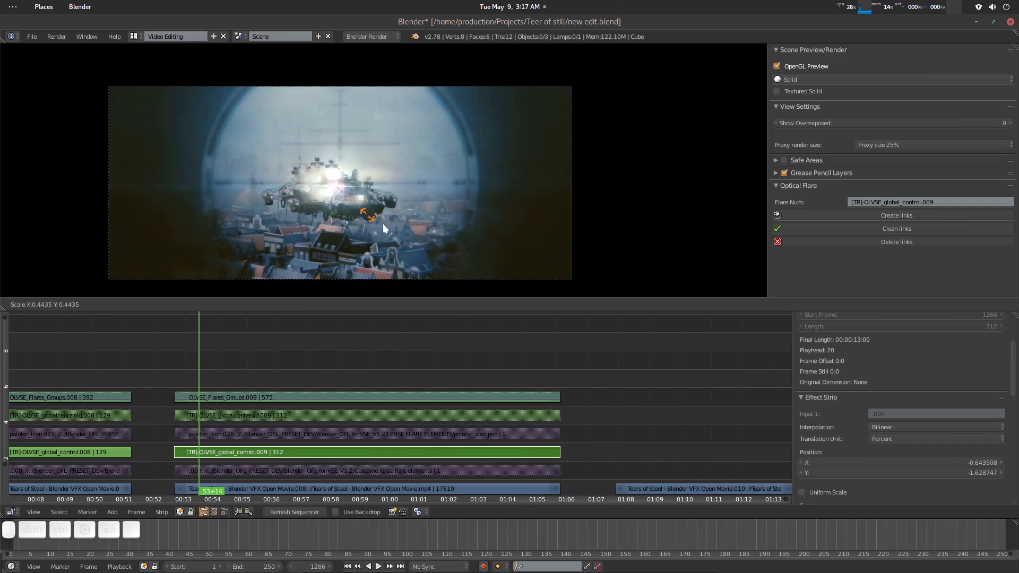
{"action": "left_click", "coordinate": [393, 225]}
{"action": "middle_click_drag", "start_coordinate": [369, 500], "coordinate": [393, 479]}
{"action": "left_click", "coordinate": [318, 512]}
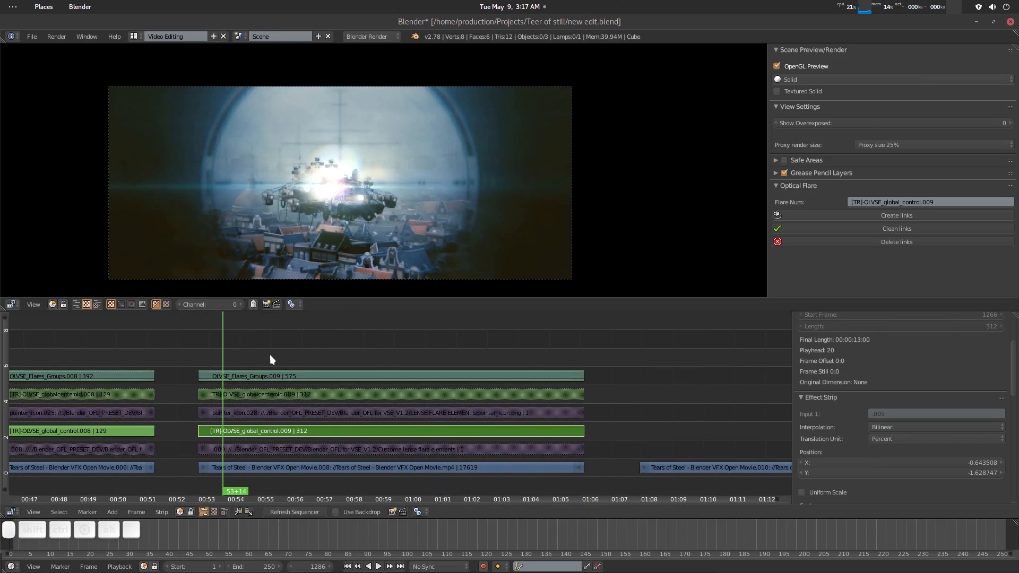
Keyframe the global_control.009 strip's Multiply value at 0 on frame 1270
{"action": "mouse_move", "coordinate": [221, 346]}
{"action": "left_mouse_down"}
{"action": "mouse_move", "coordinate": [197, 346]}
{"action": "mouse_move", "coordinate": [203, 352]}
{"action": "left_mouse_up"}
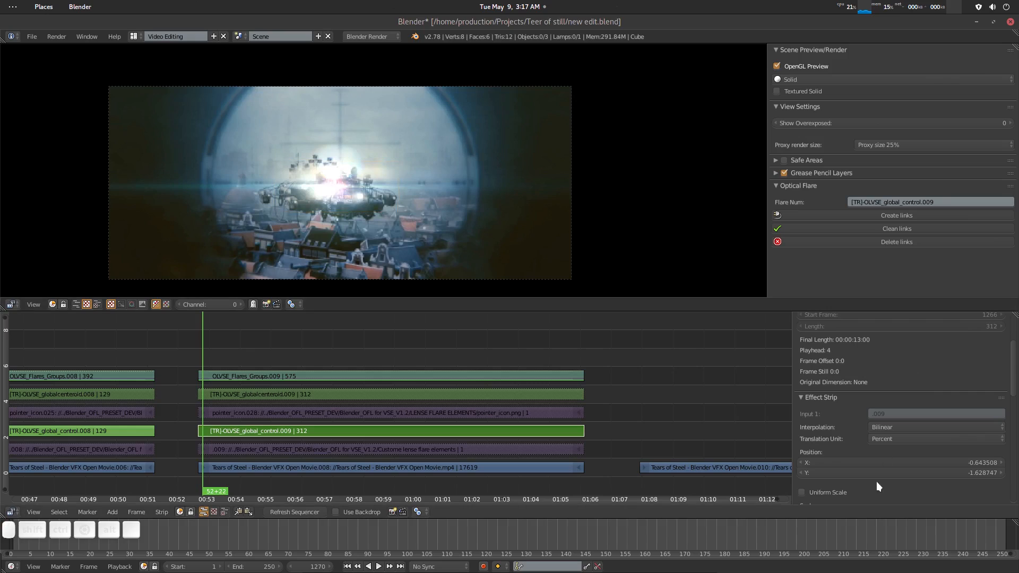
{"action": "scroll", "coordinate": [933, 475], "scroll_direction": "down", "scroll_amount": 6}
{"action": "scroll", "coordinate": [931, 474], "scroll_direction": "down", "scroll_amount": 4}
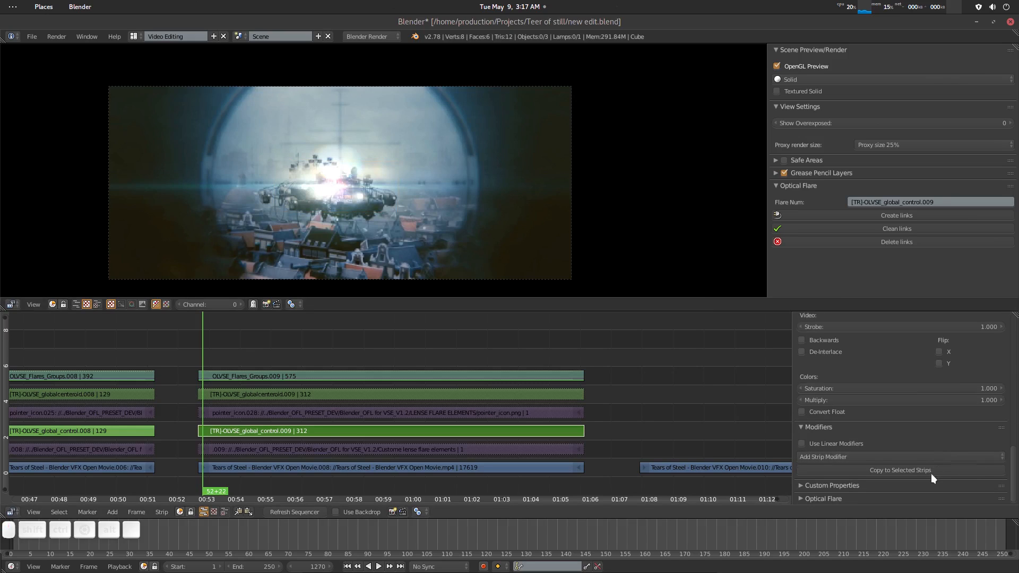
{"action": "left_click", "coordinate": [919, 400]}
{"action": "type", "text": "0"}
{"action": "key", "text": "Return"}
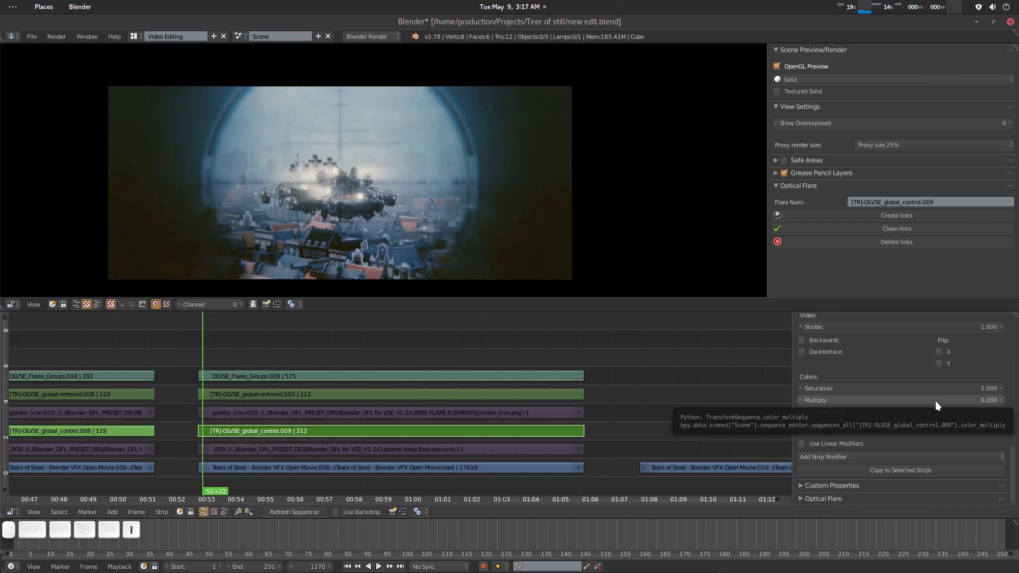
{"action": "key", "text": "i"}
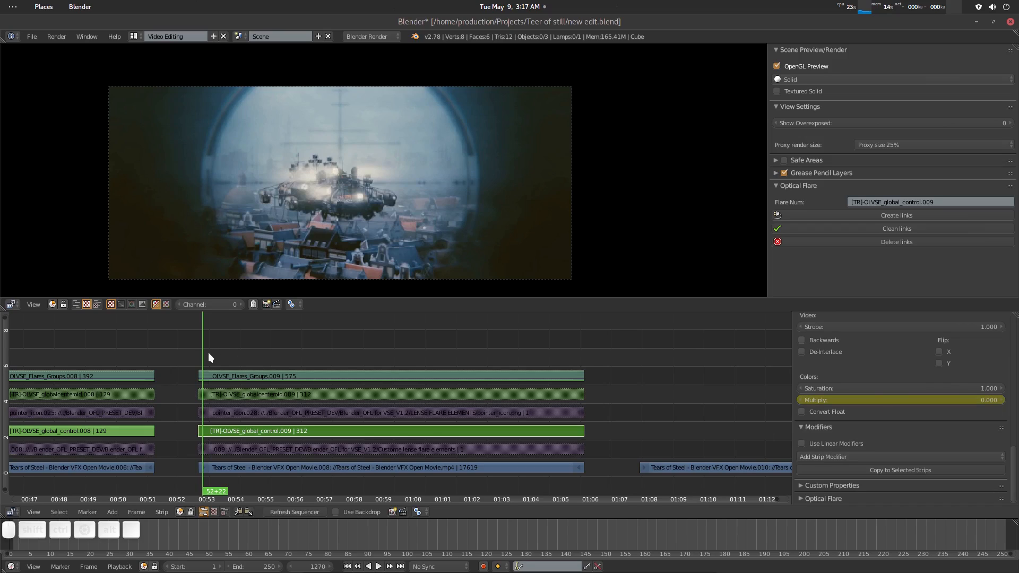
Keyframe the airship flare control strip's Multiply value at 1 on frame 1280
{"action": "key", "text": "alt+a"}
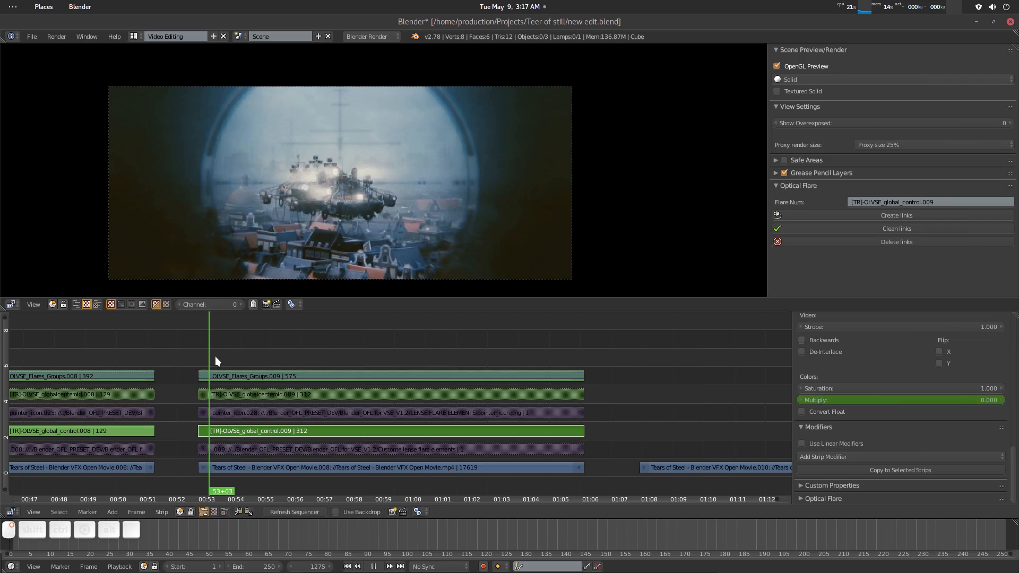
{"action": "key", "text": "alt+a"}
{"action": "left_click", "coordinate": [938, 399]}
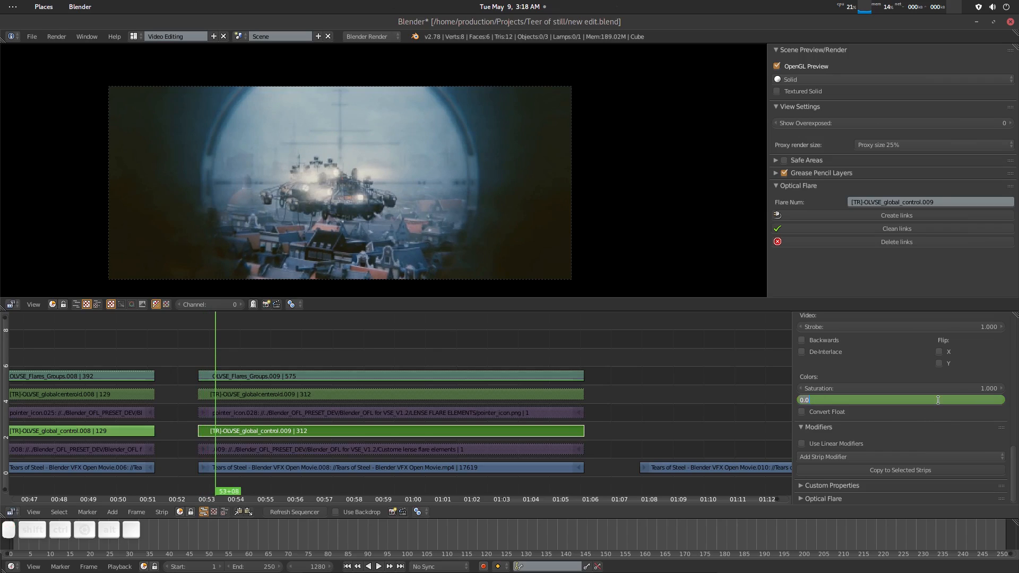
{"action": "type", "text": "1"}
{"action": "key", "text": "Return"}
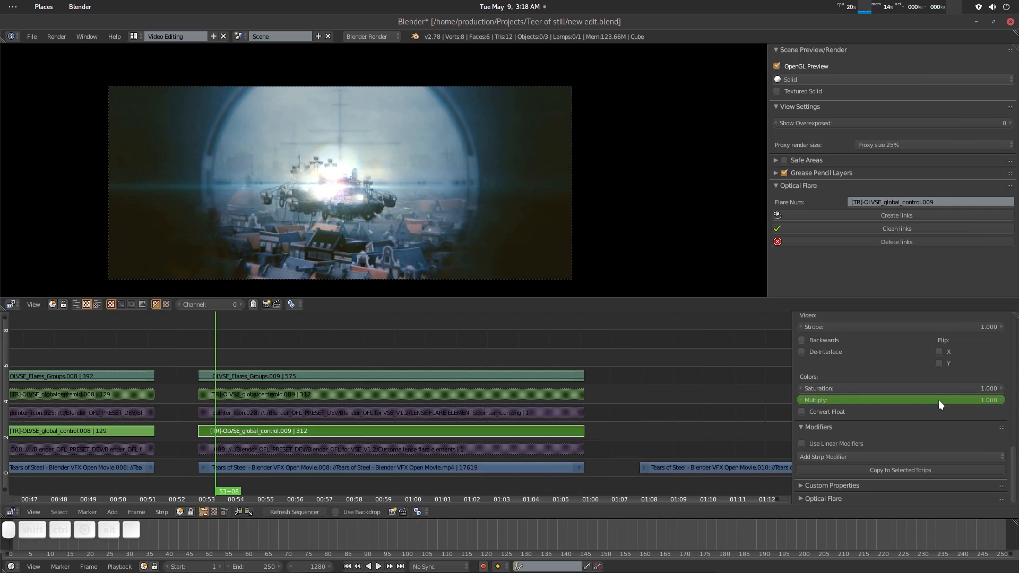
{"action": "key", "text": "i"}
Keyframe the airship flare control strip's Multiply value at 0 on frame 1282
{"action": "left_click", "coordinate": [217, 359]}
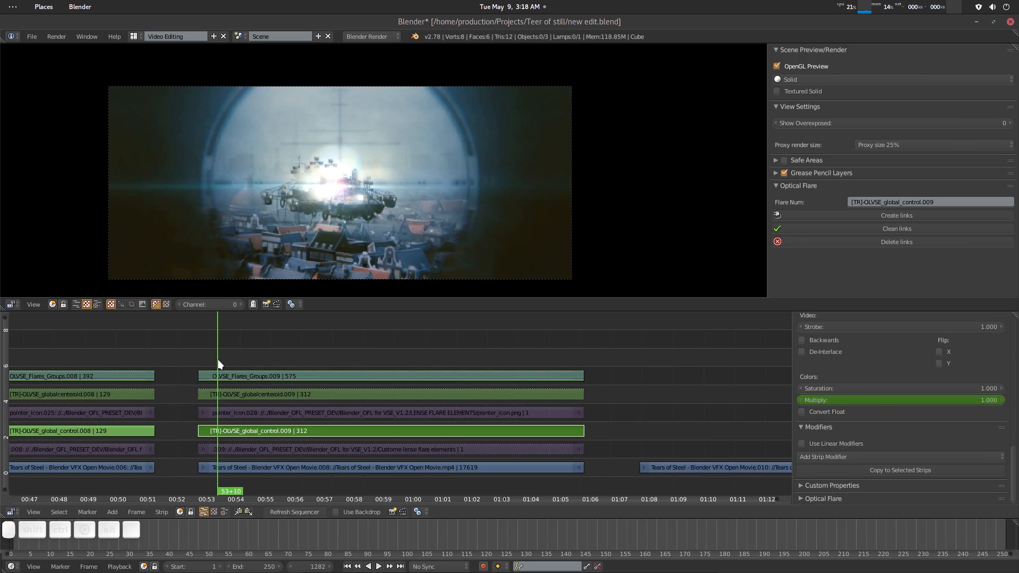
{"action": "left_click", "coordinate": [971, 403]}
{"action": "type", "text": "0"}
{"action": "key", "text": "Return"}
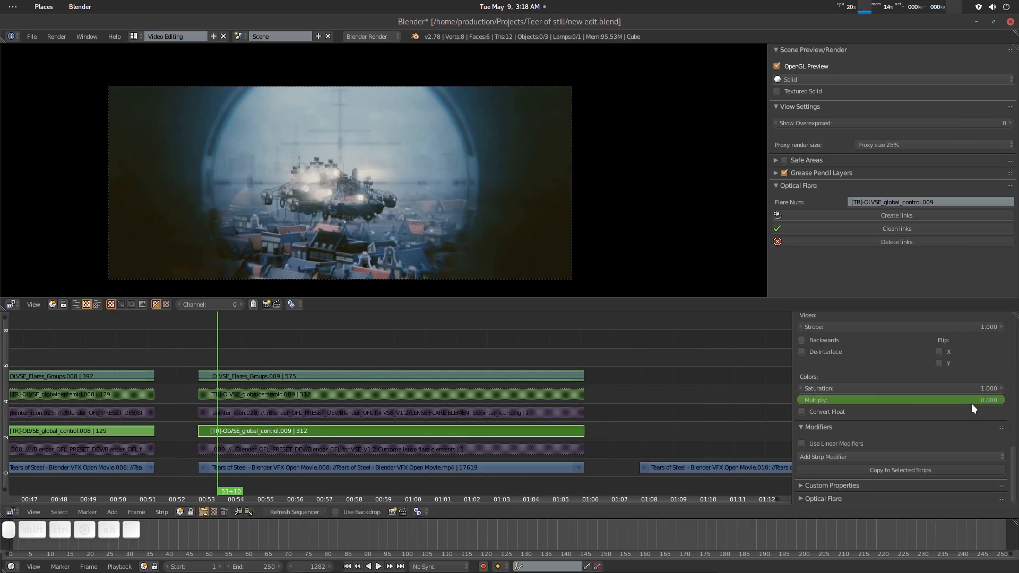
{"action": "key", "text": "i"}
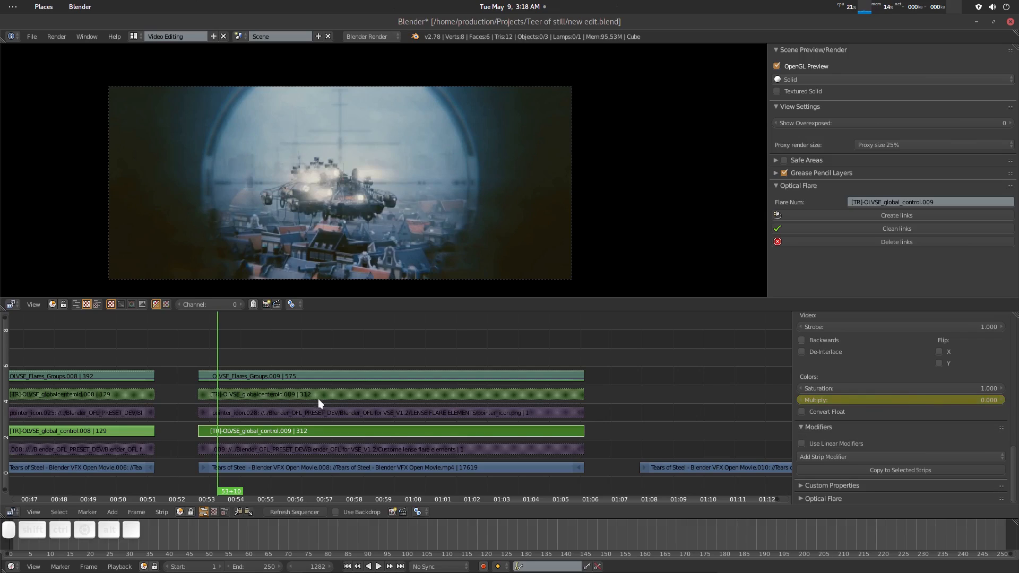
Keyframe the airship flare control strip's Multiply value at 1 on frame 1285
{"action": "left_click", "coordinate": [222, 361]}
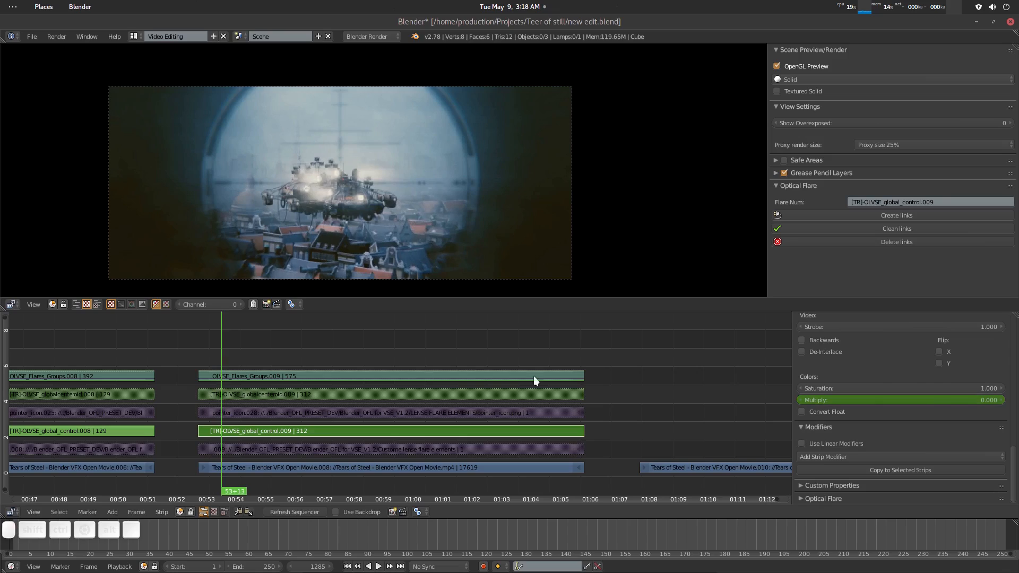
{"action": "left_click", "coordinate": [926, 403]}
{"action": "type", "text": "1"}
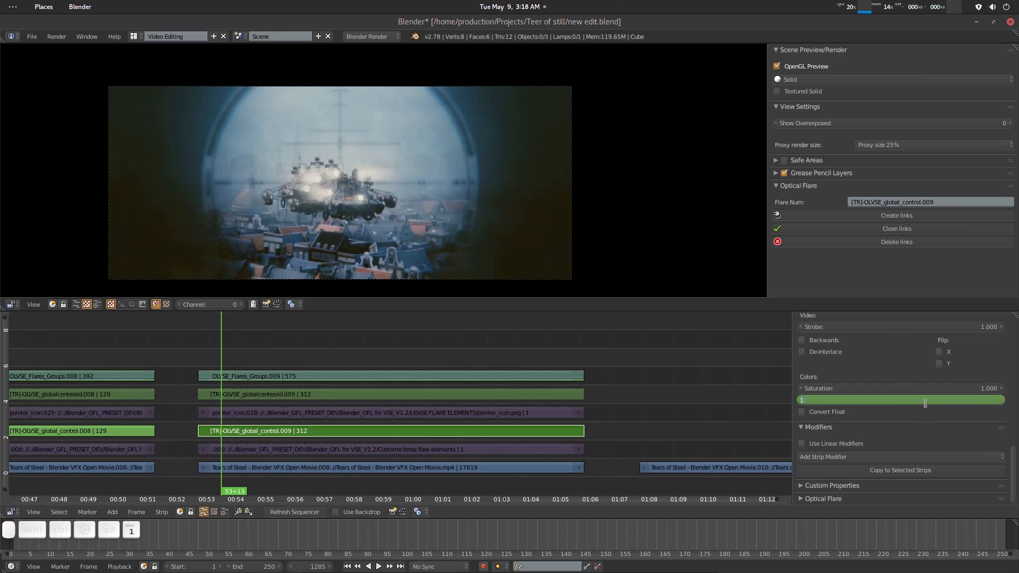
{"action": "key", "text": "Return"}
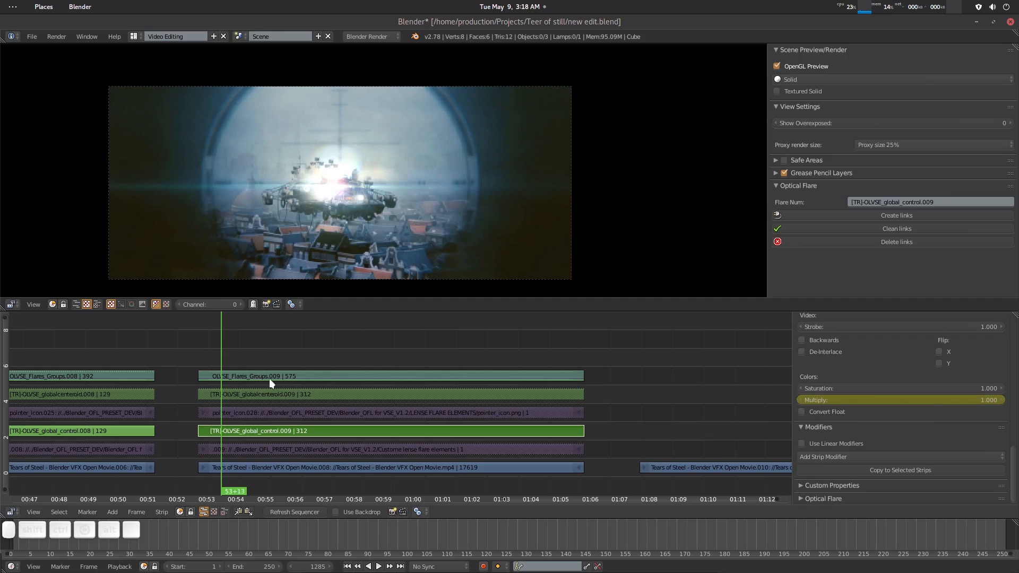
Scrub ahead through the airship shot and keyframe the flare's Scale on frame 1332
{"action": "left_click", "coordinate": [231, 361]}
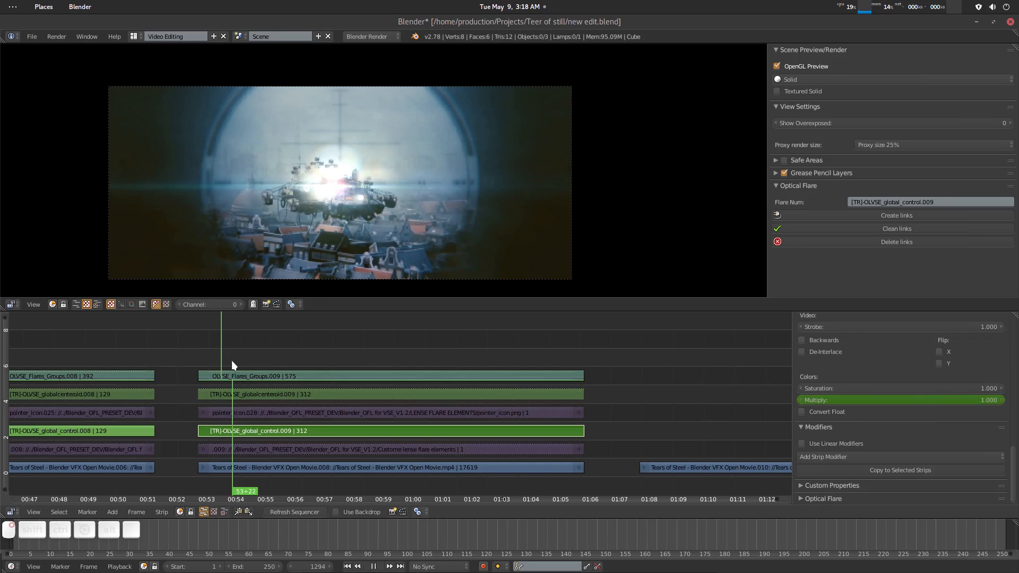
{"action": "left_click_drag", "start_coordinate": [231, 361], "coordinate": [278, 392]}
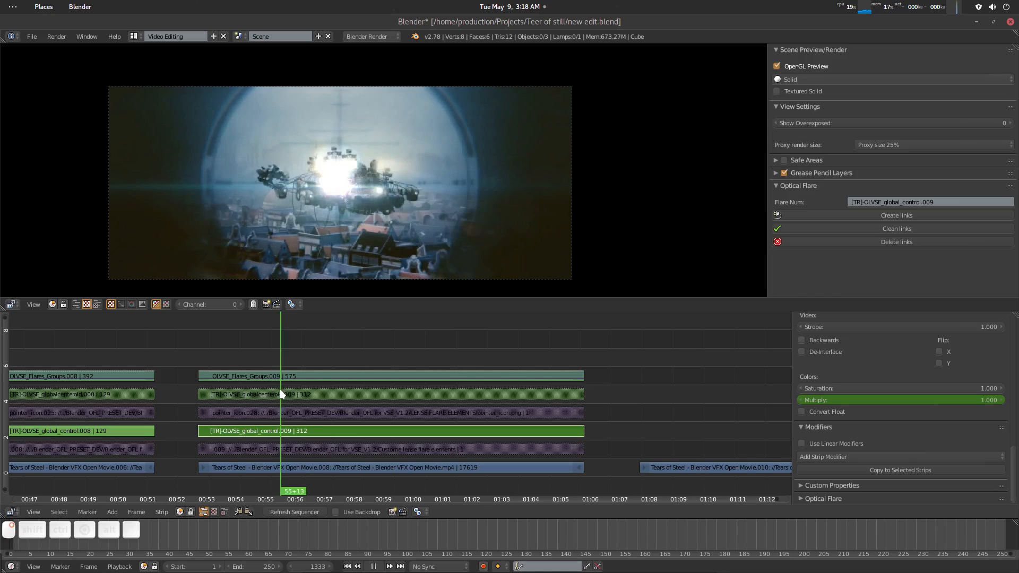
{"action": "key", "text": "alt+a"}
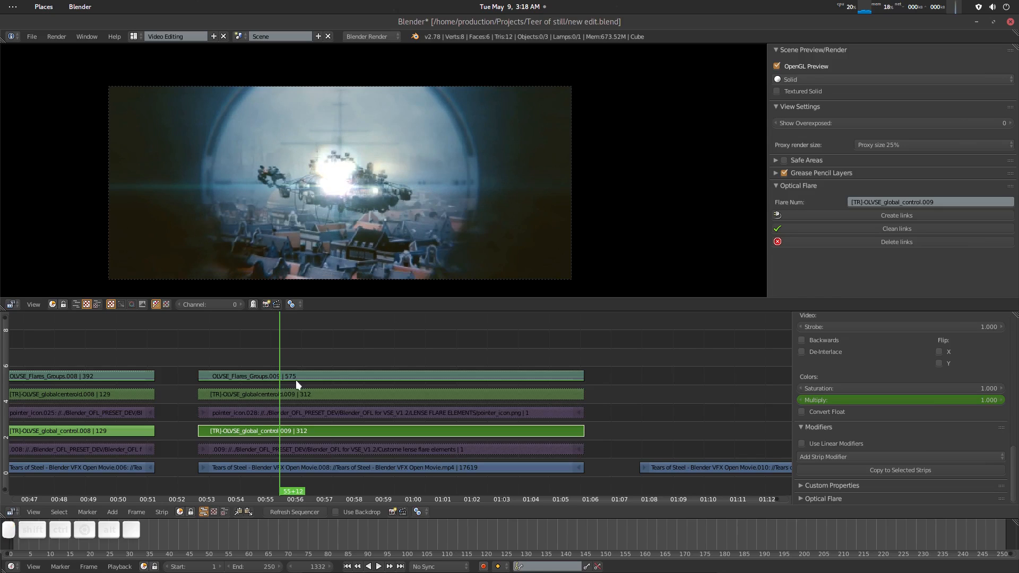
{"action": "key", "text": "i"}
{"action": "left_click", "coordinate": [337, 187]}
{"action": "key", "text": "i"}
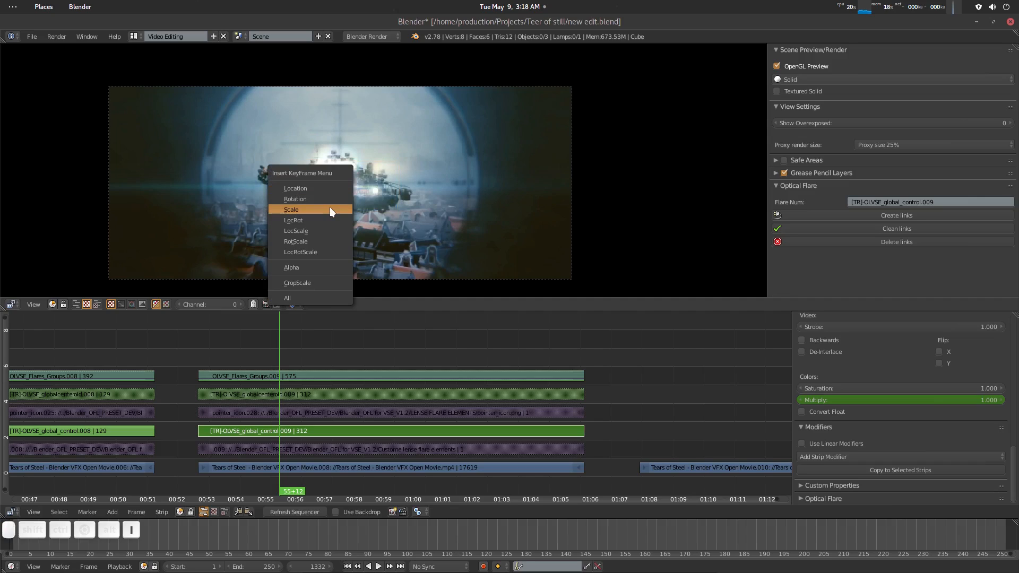
{"action": "left_click", "coordinate": [330, 208]}
Enlarge the airship flare strongly on frame 1356 and refresh the sequencer
{"action": "key", "text": "alt+a"}
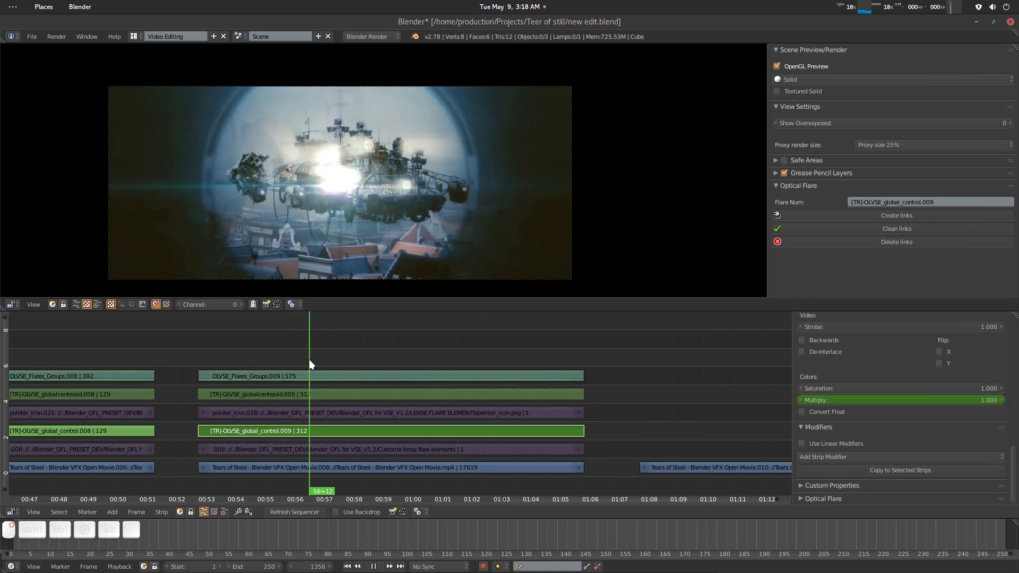
{"action": "key", "text": "alt+a"}
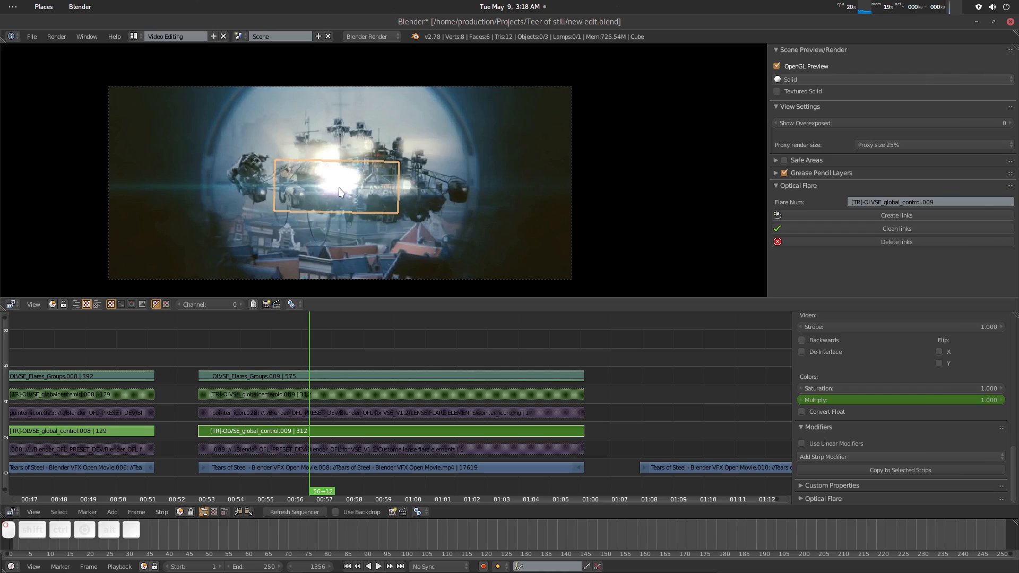
{"action": "key", "text": "s"}
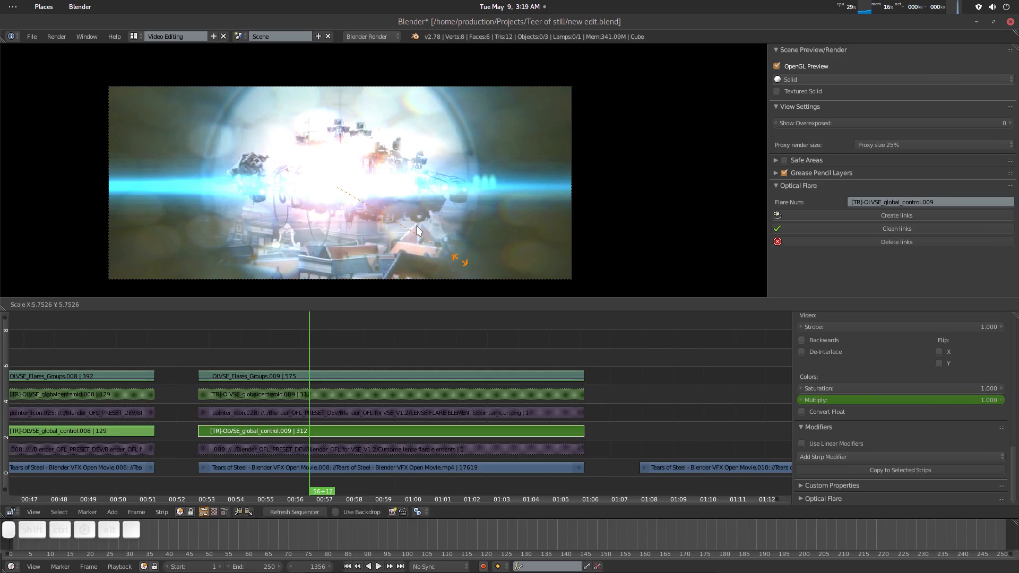
{"action": "right_click", "coordinate": [453, 219]}
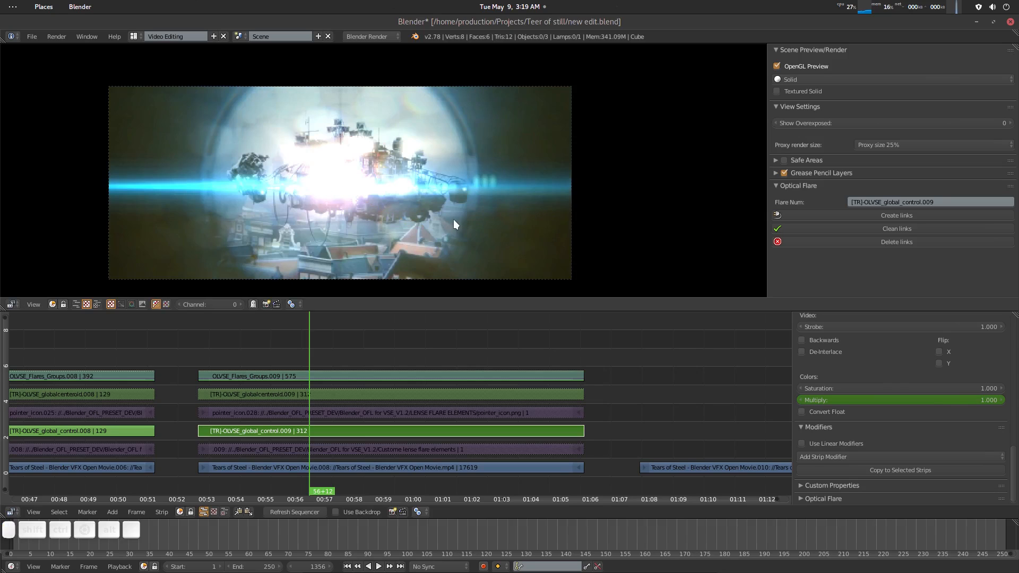
{"action": "left_click", "coordinate": [304, 512]}
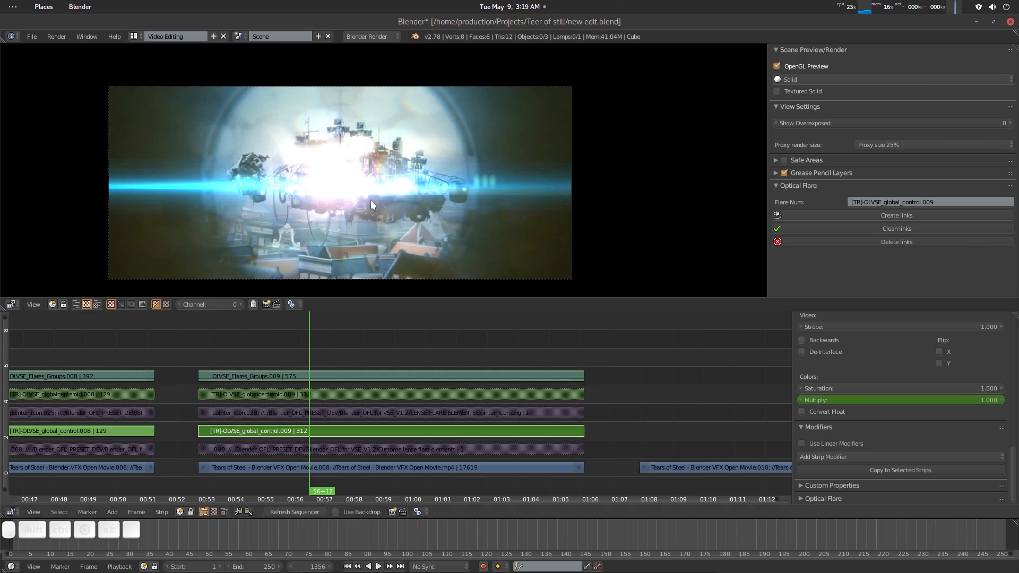
Scale the enlarged flare down by a factor of about 0.715 and keyframe its Scale on frame 1356
{"action": "key", "text": "s"}
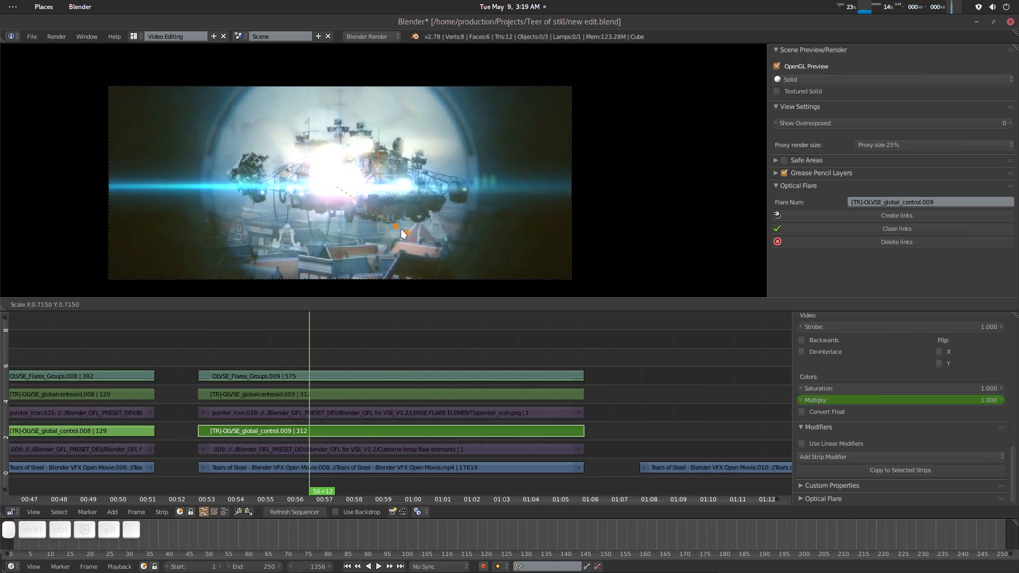
{"action": "left_click", "coordinate": [402, 231]}
{"action": "key", "text": "i"}
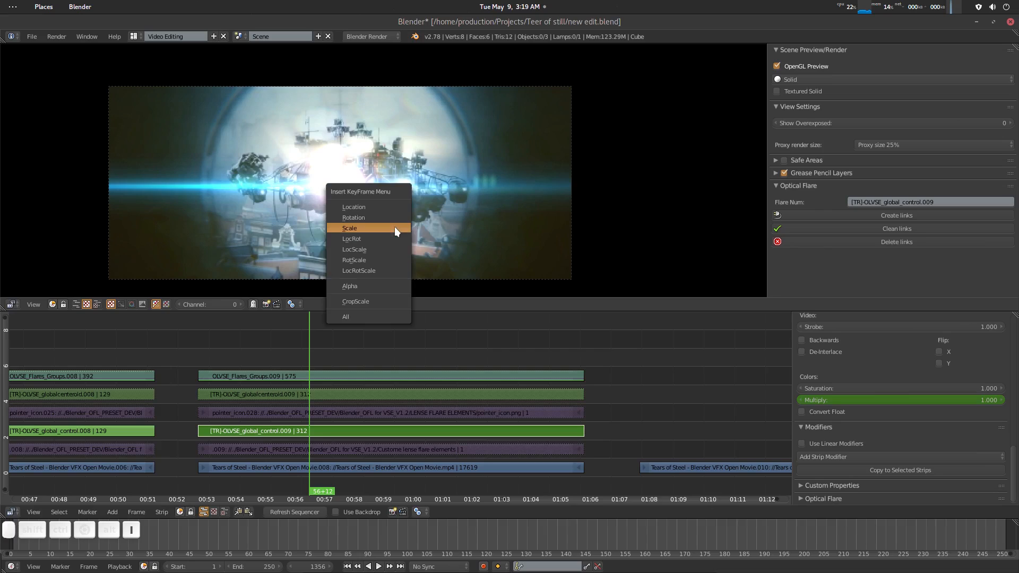
{"action": "left_click", "coordinate": [394, 228]}
{"action": "key", "text": "i"}
{"action": "left_click", "coordinate": [384, 212]}
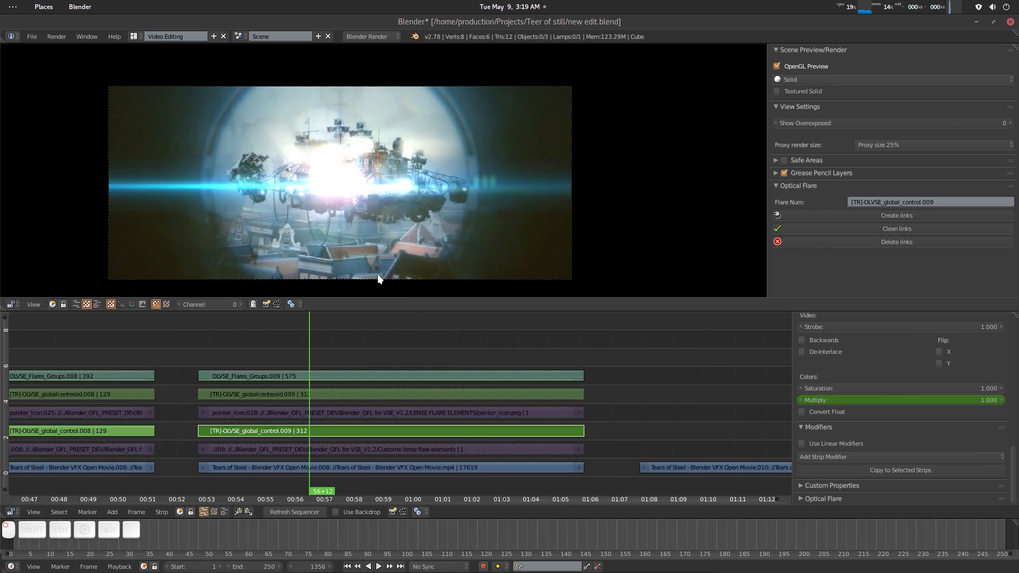
Move and rotate the flare on frame 1457 to follow the airship
{"action": "key", "text": "alt+a"}
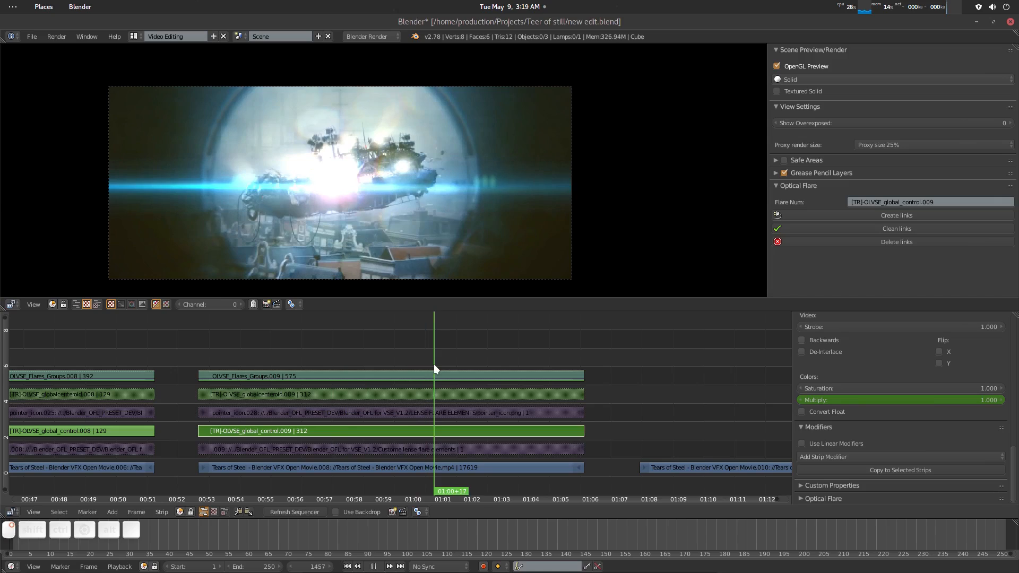
{"action": "key", "text": "alt+a"}
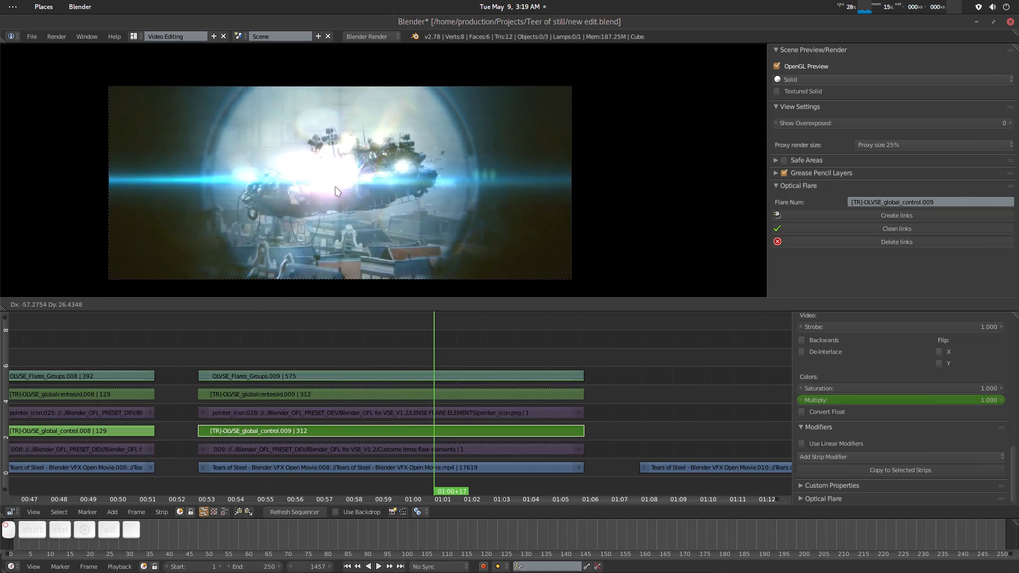
{"action": "key", "text": "r"}
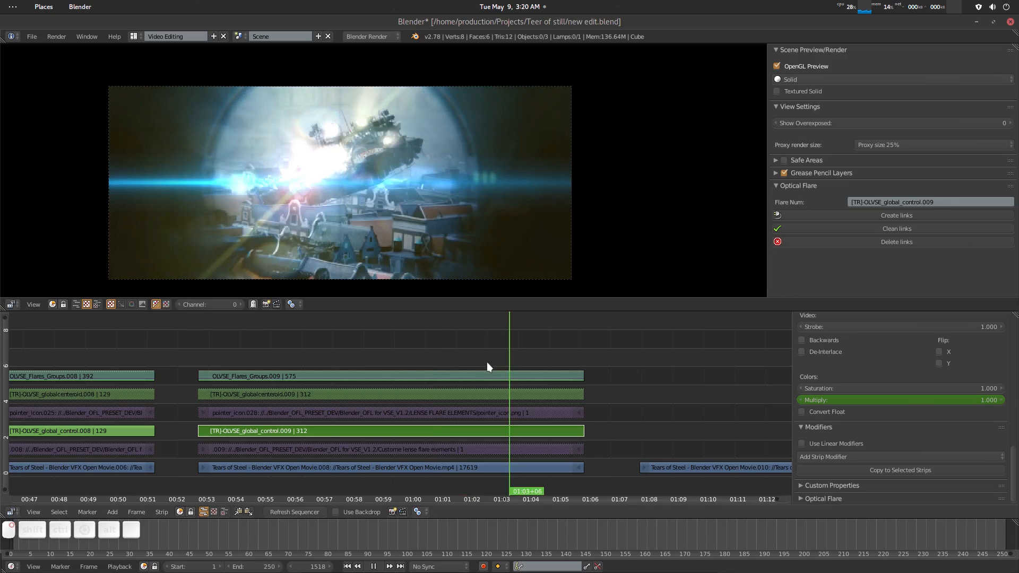
Set a preview range from frame 1284 to 1561 over the airship clip and play back the flare animation
{"action": "left_click_drag", "start_coordinate": [486, 362], "coordinate": [259, 364]}
{"action": "key", "text": "b"}
{"action": "left_click_drag", "start_coordinate": [181, 343], "coordinate": [591, 488]}
{"action": "key", "text": "alt+a"}
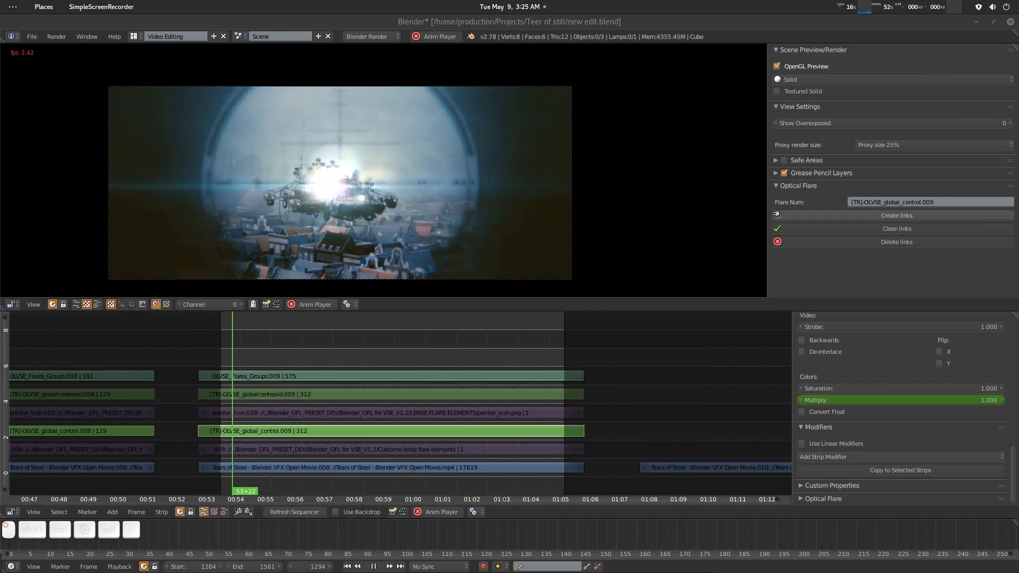
{"action": "left_click", "coordinate": [438, 21]}
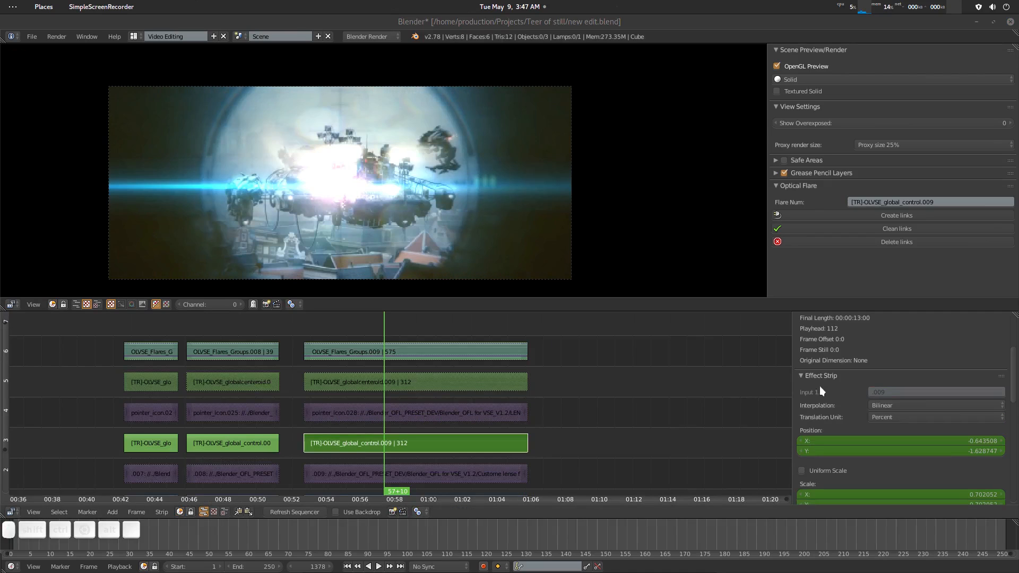
Enlarge the sequencer area so the flare strips have more room
{"action": "middle_click_drag", "start_coordinate": [438, 407], "coordinate": [432, 392]}
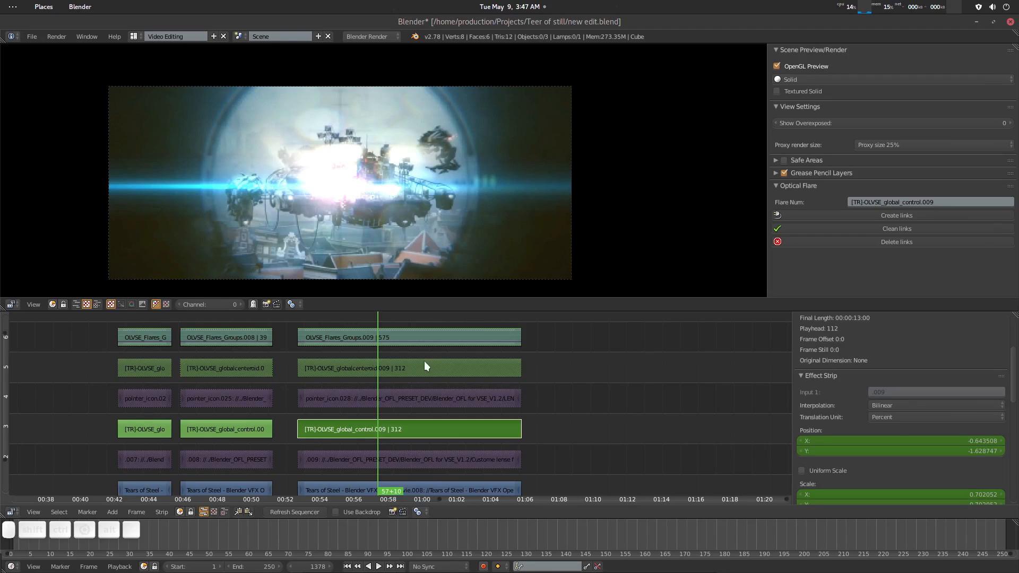
{"action": "middle_click_drag", "start_coordinate": [425, 362], "coordinate": [422, 367]}
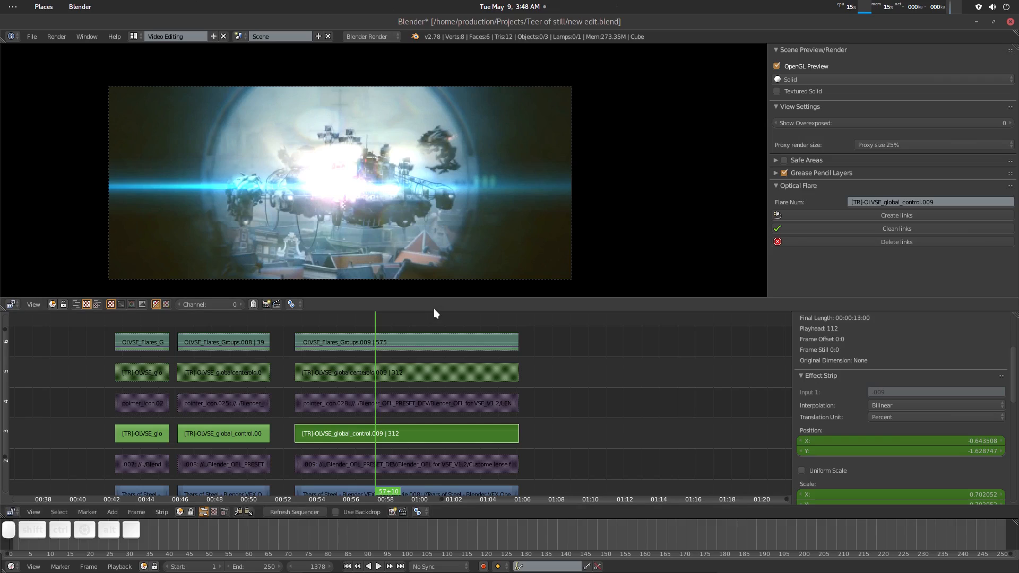
{"action": "left_click_drag", "start_coordinate": [437, 311], "coordinate": [444, 269]}
{"action": "scroll", "coordinate": [431, 338], "scroll_direction": "down", "scroll_amount": 4}
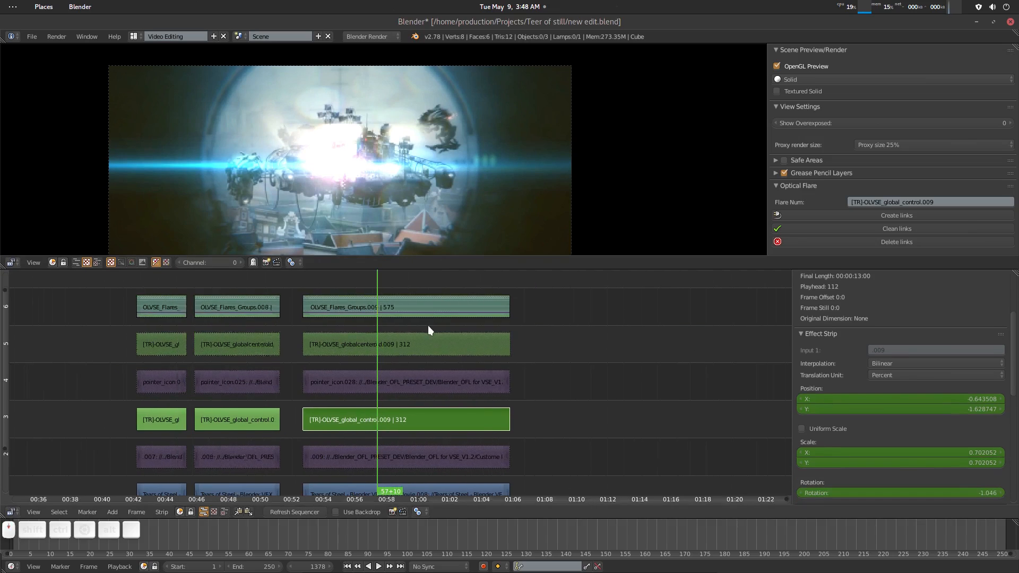